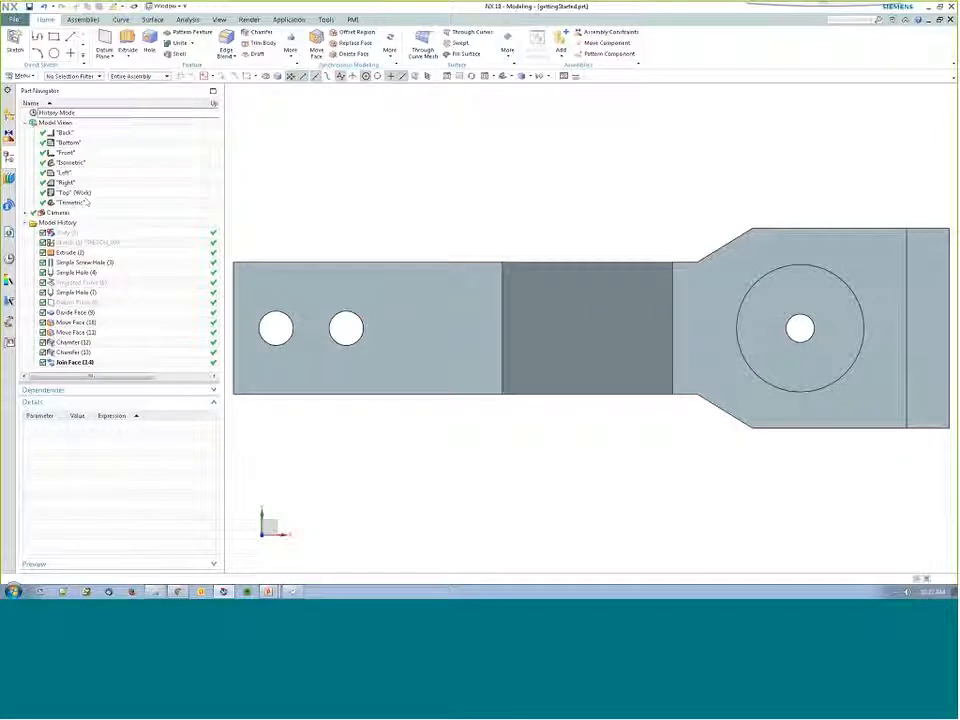
# - Bring up the PMI tools, view the part in the Right model view, and make Top the work view again
pyautogui.click(289, 20)
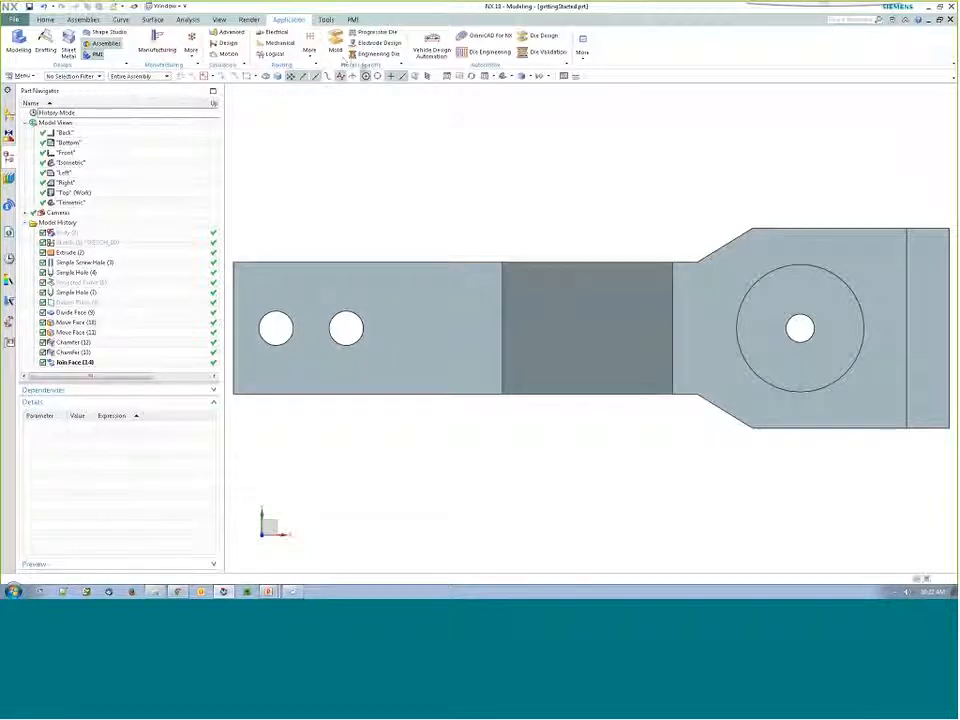
pyautogui.click(353, 20)
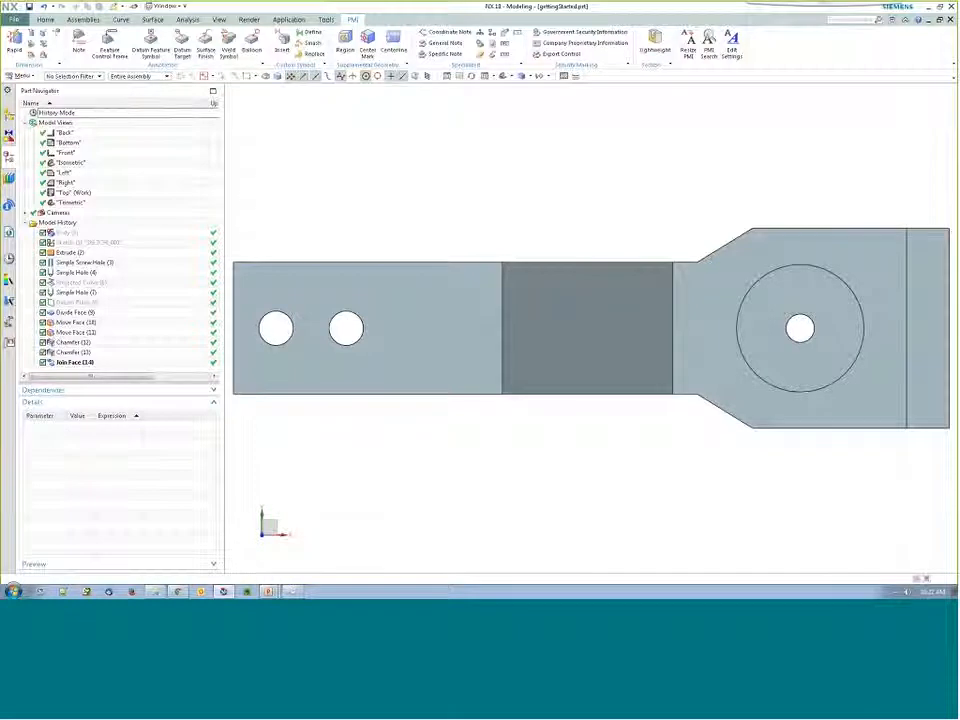
pyautogui.doubleClick(65, 183)
pyautogui.doubleClick(66, 193)
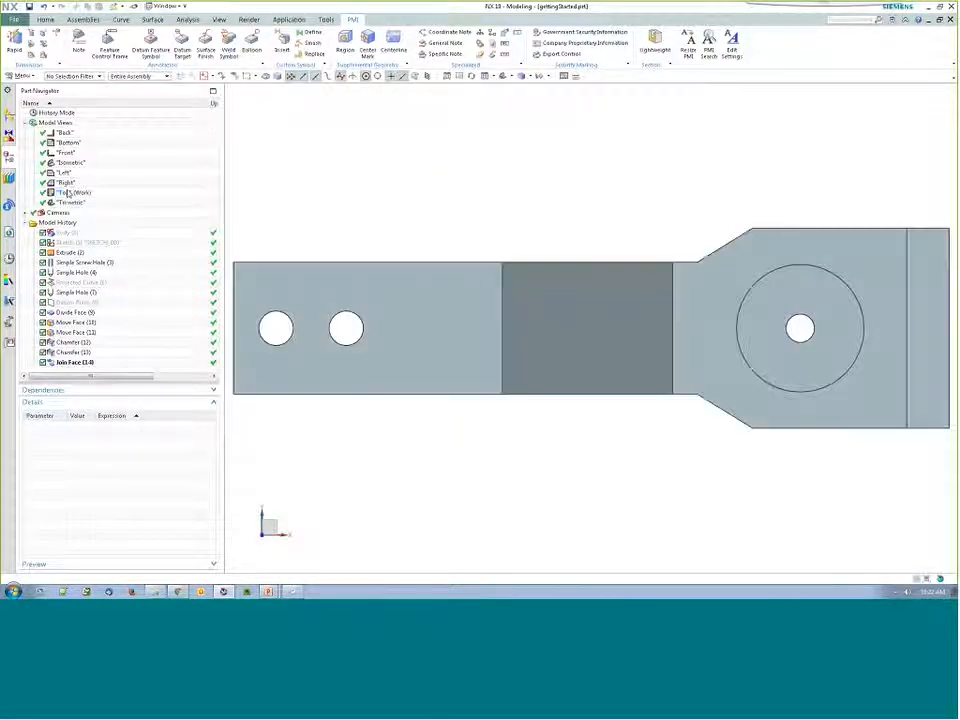
pyautogui.rightClick(68, 183)
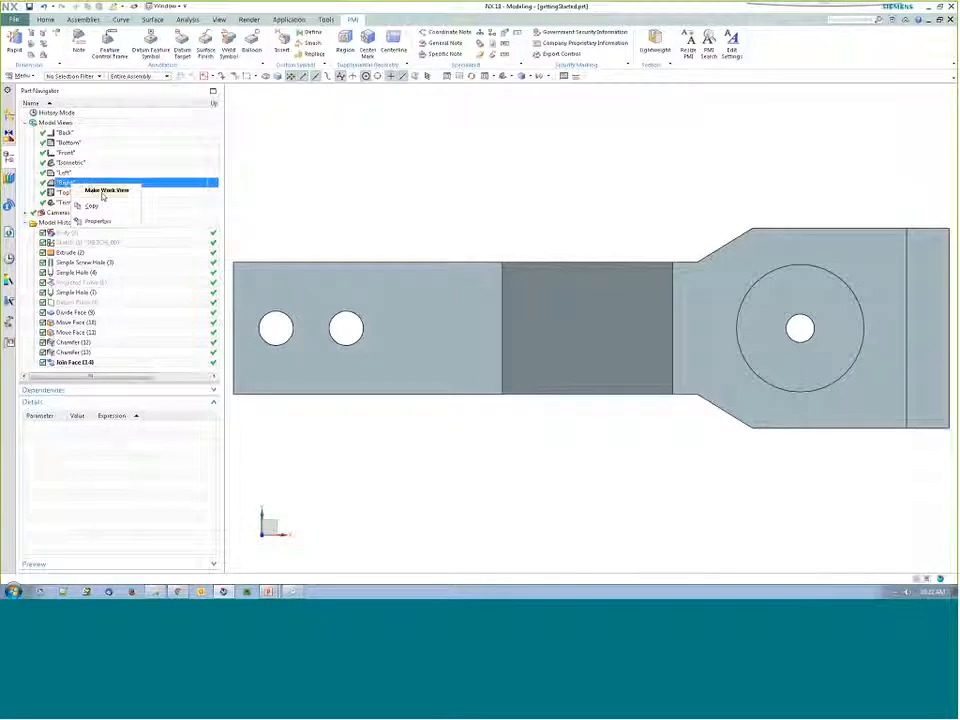
pyautogui.click(105, 190)
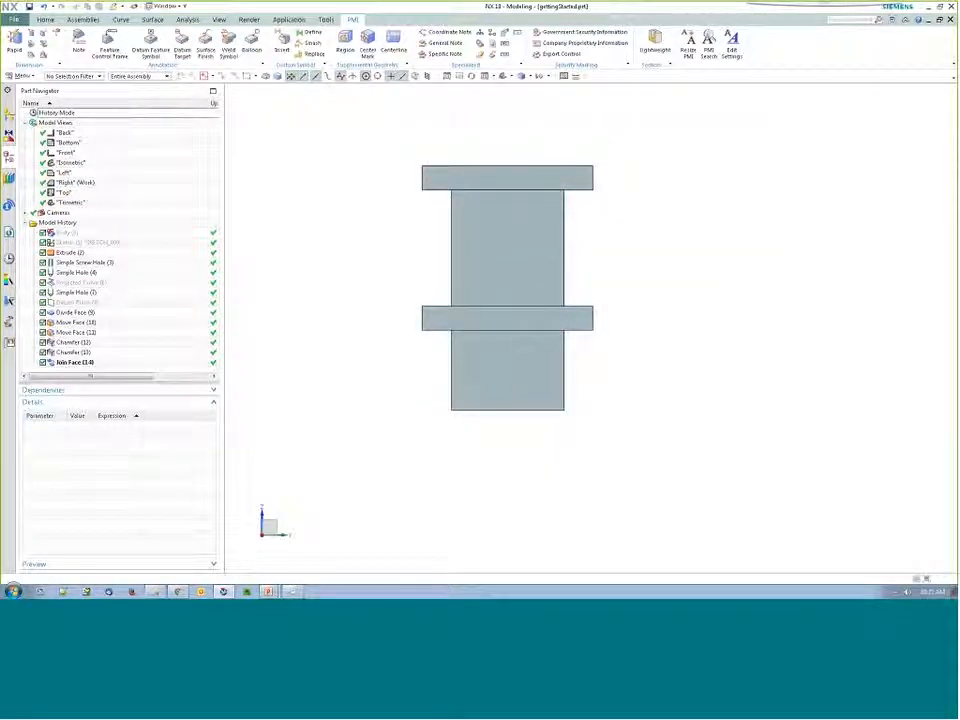
pyautogui.doubleClick(65, 193)
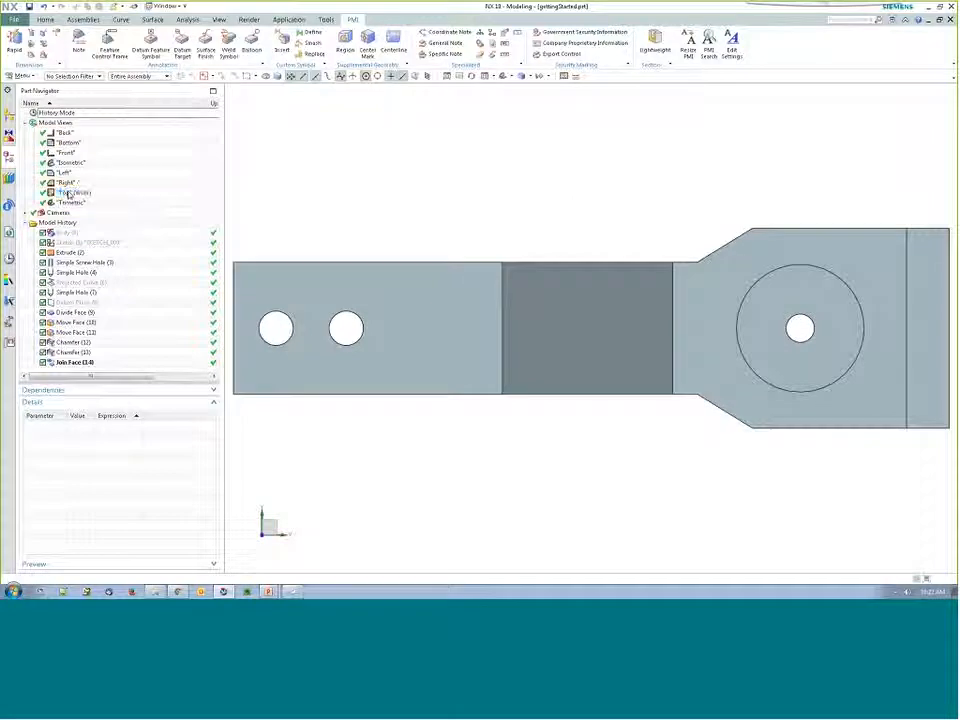
pyautogui.moveTo(561, 462); pyautogui.dragTo(491, 379, button='middle')
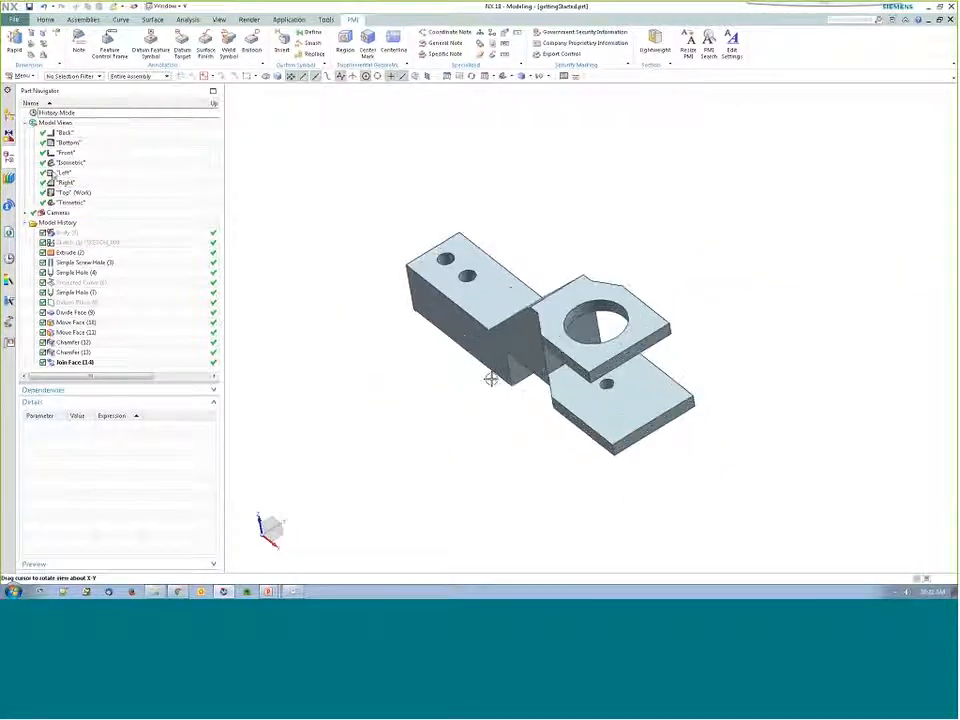
pyautogui.rightClick(64, 122)
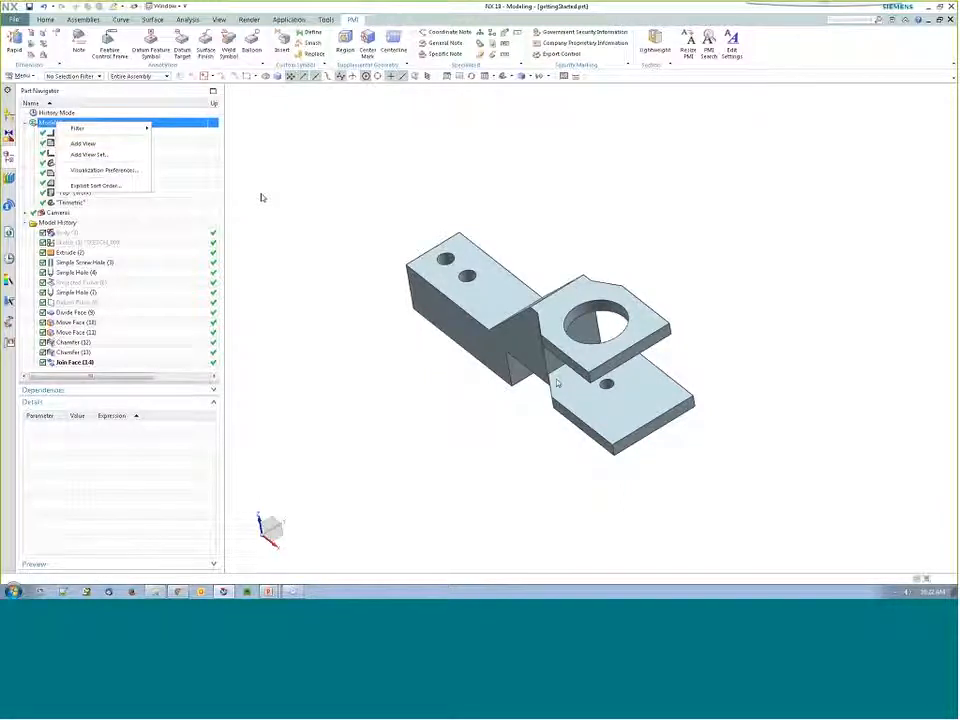
pyautogui.click(442, 377)
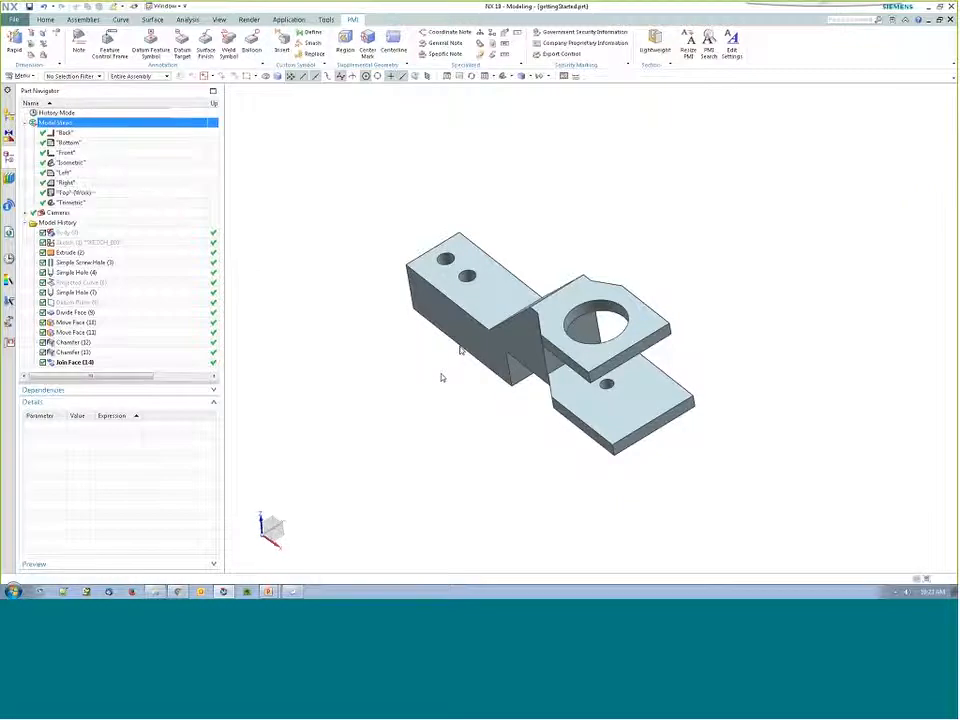
pyautogui.moveTo(442, 377); pyautogui.dragTo(472, 344, button='middle')
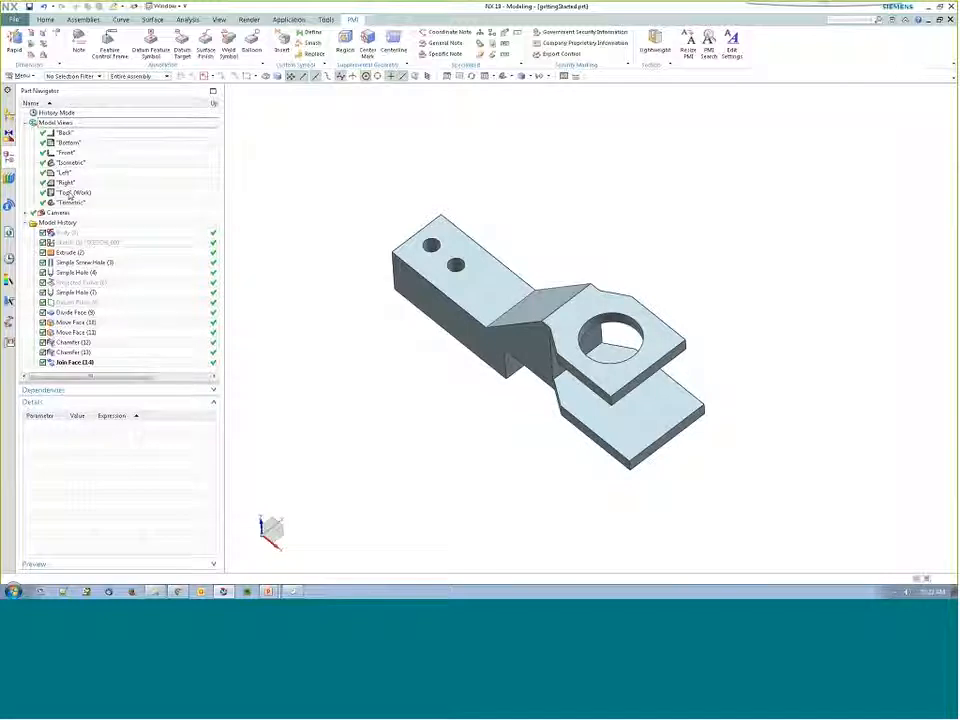
# - Restore the Top model view and add a new model view from it
pyautogui.doubleClick(70, 192)
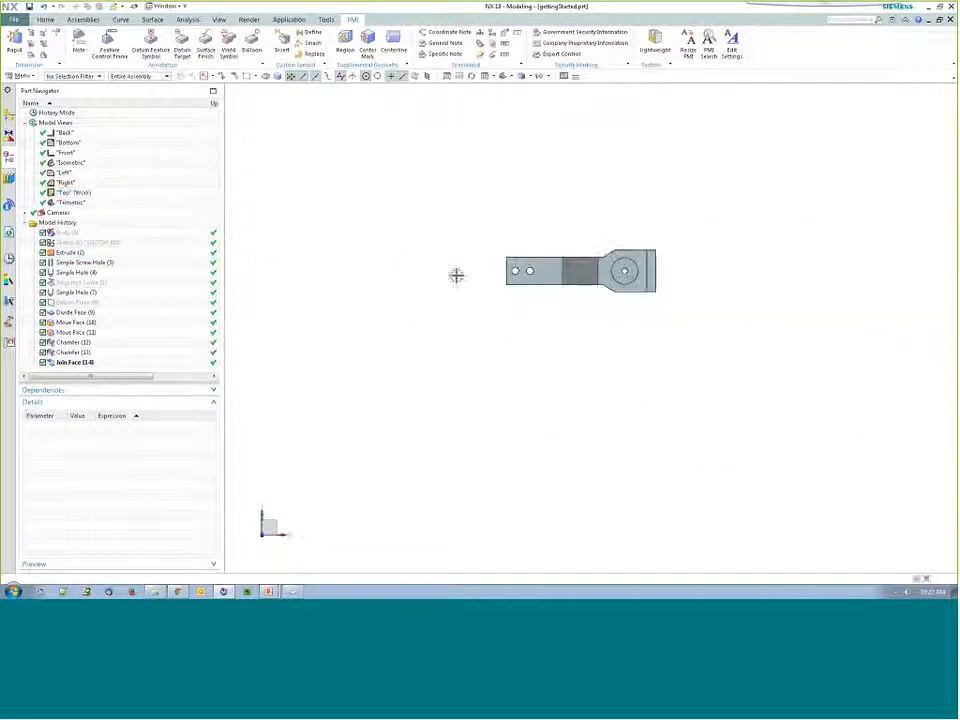
pyautogui.scroll(4, 552, 268)
pyautogui.scroll(1, 851, 128)
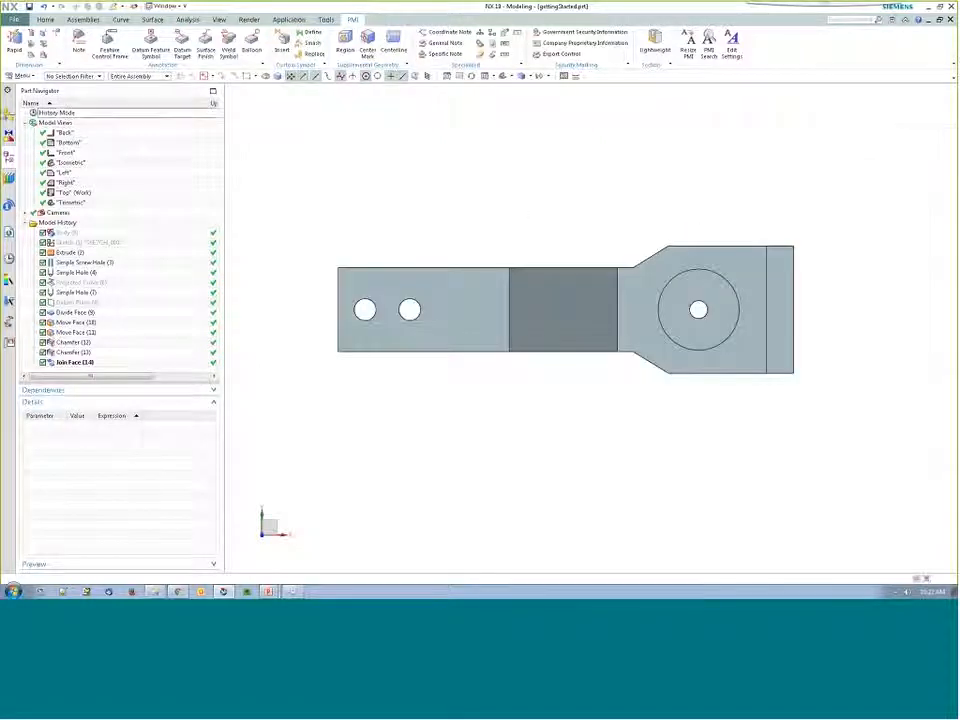
pyautogui.rightClick(58, 122)
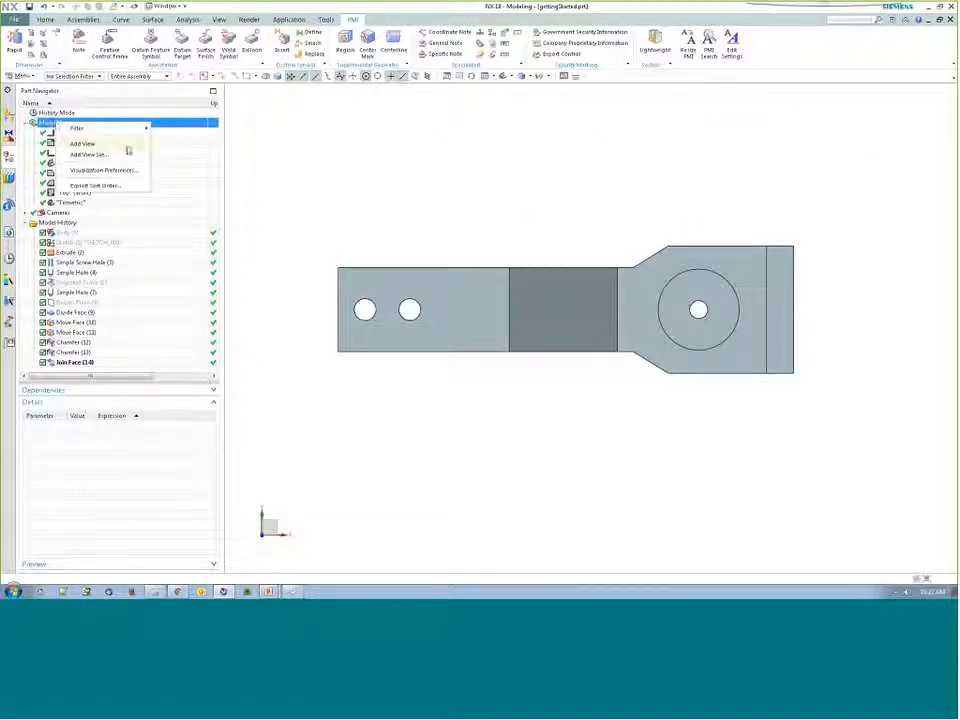
pyautogui.click(97, 144)
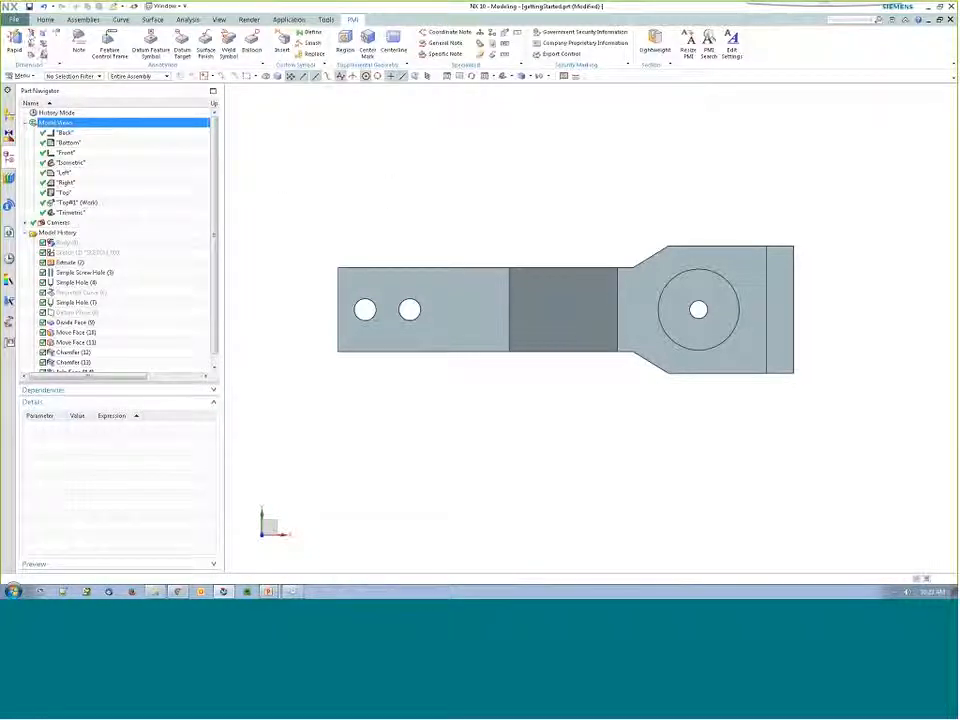
# - Add a PMI diametral dimension to the large hole, oriented on the XC-YC plane and placed above the part
pyautogui.click(30, 34)
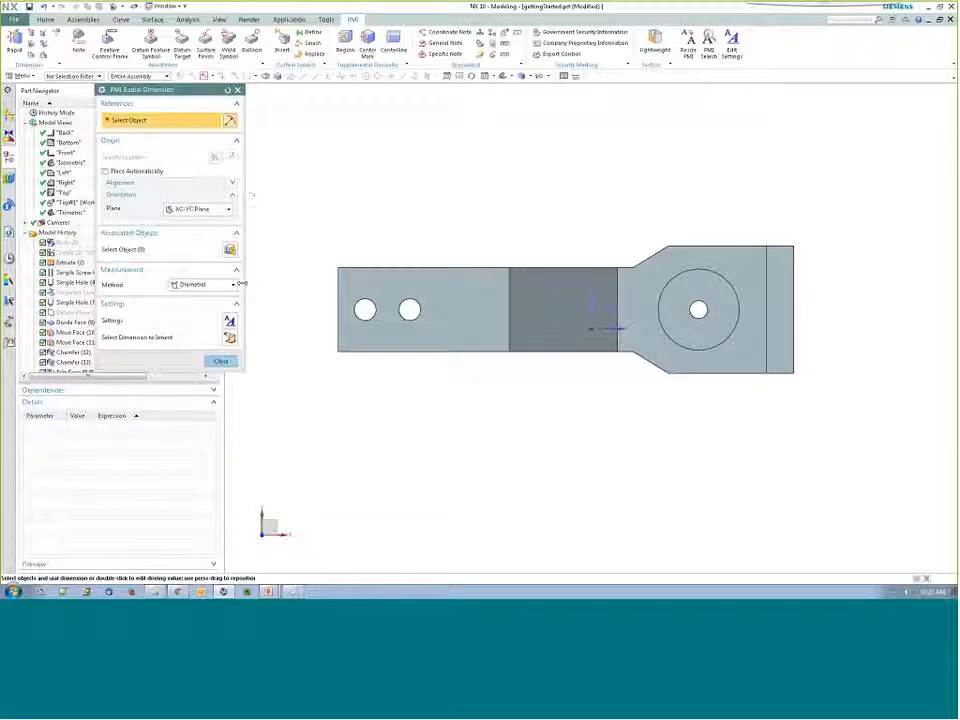
pyautogui.moveTo(536, 447); pyautogui.dragTo(526, 408, button='middle')
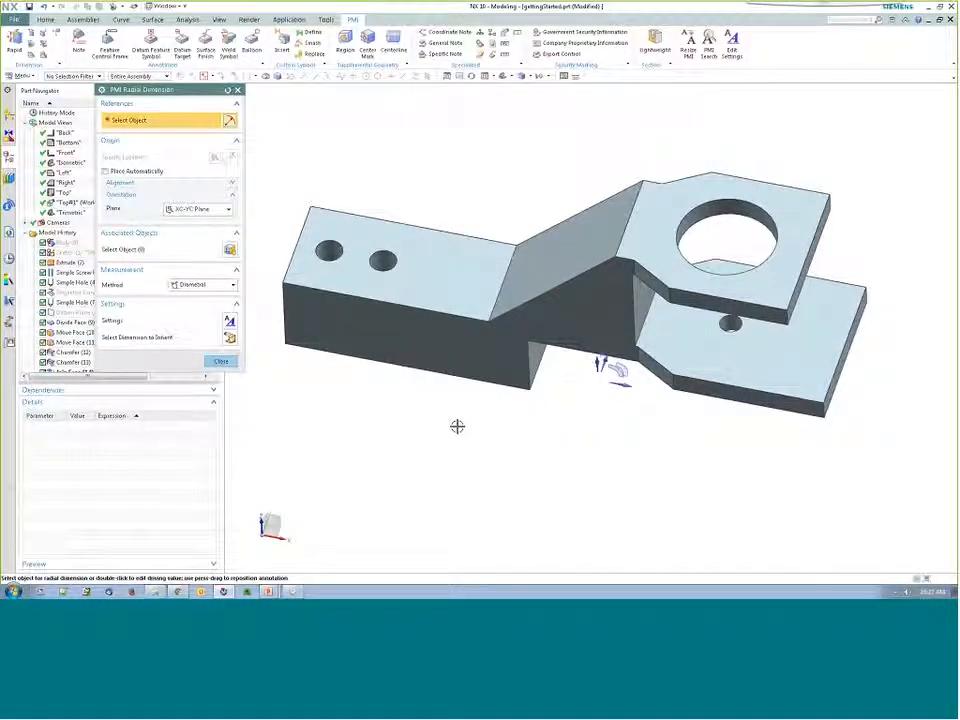
pyautogui.moveTo(456, 426); pyautogui.dragTo(462, 449, button='middle')
pyautogui.press('F8')
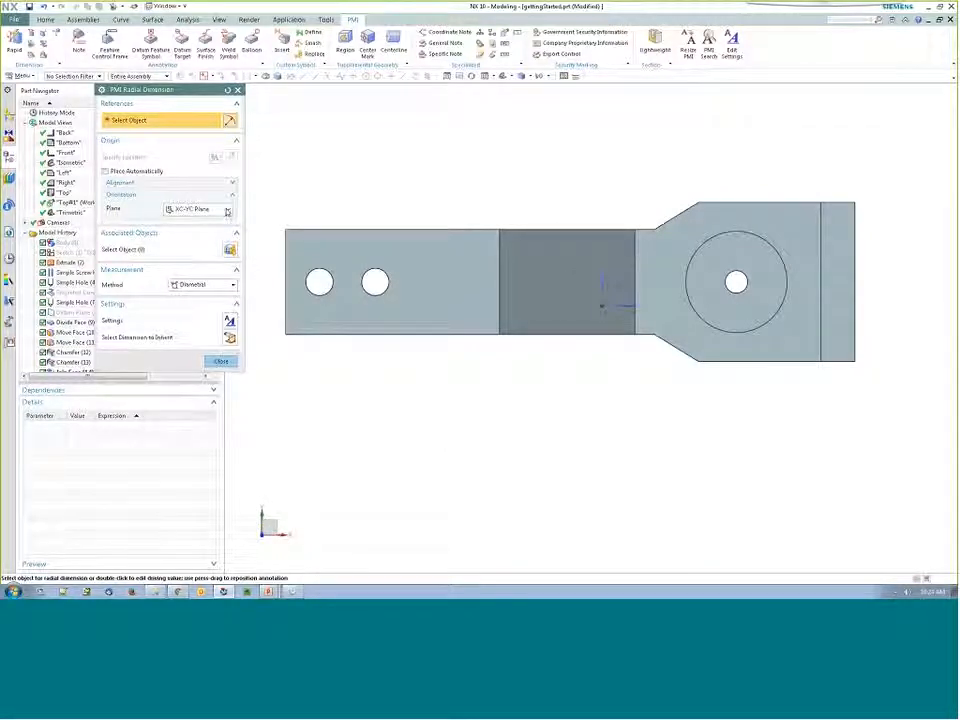
pyautogui.click(228, 209)
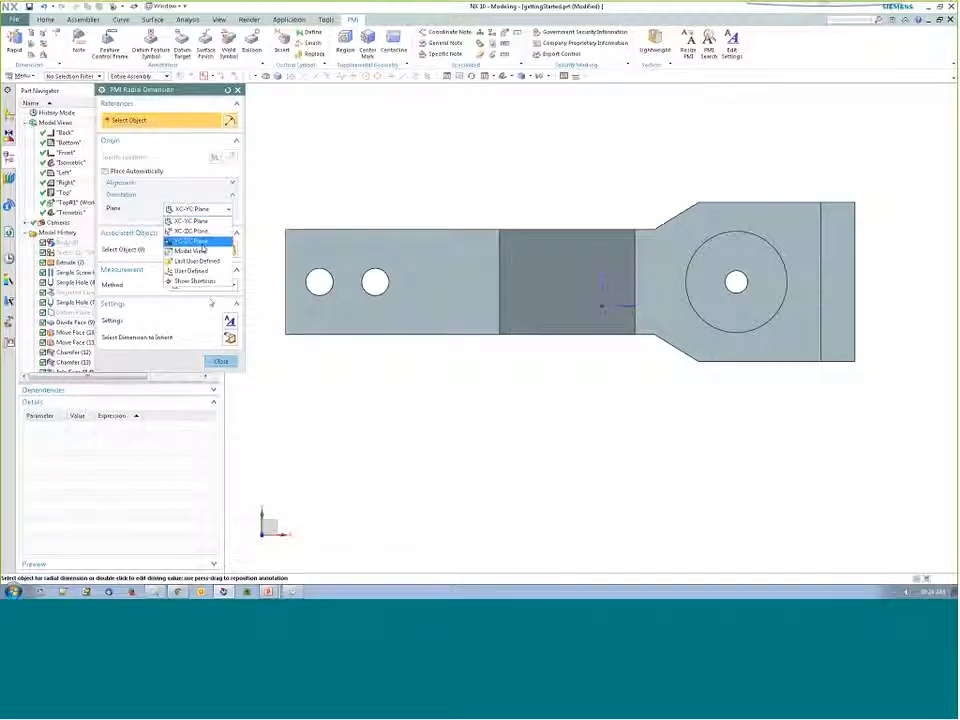
pyautogui.click(190, 219)
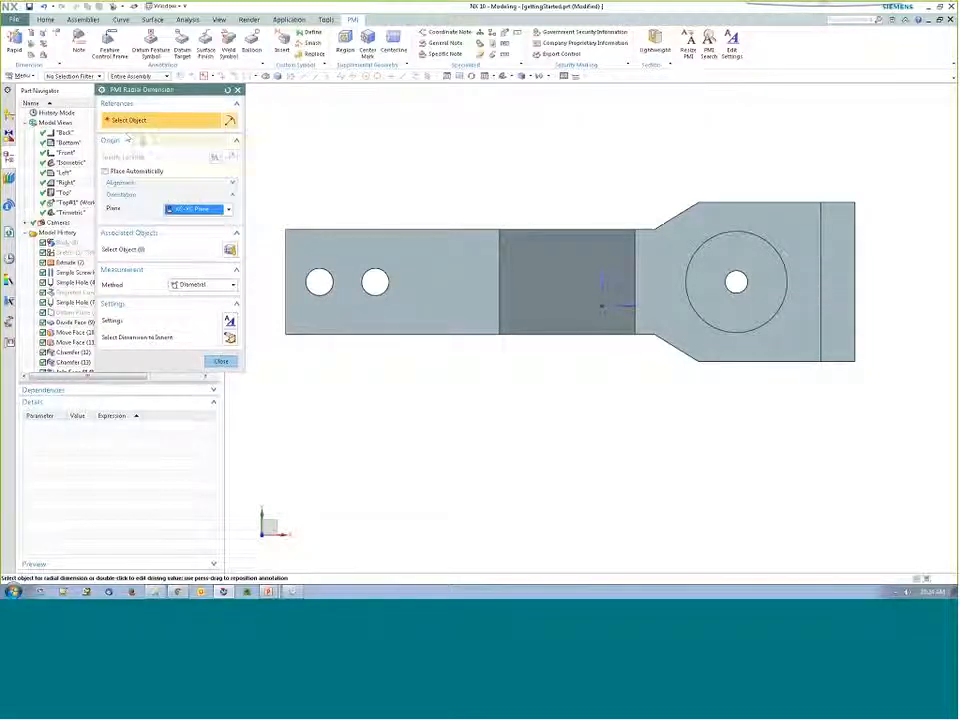
pyautogui.click(720, 331)
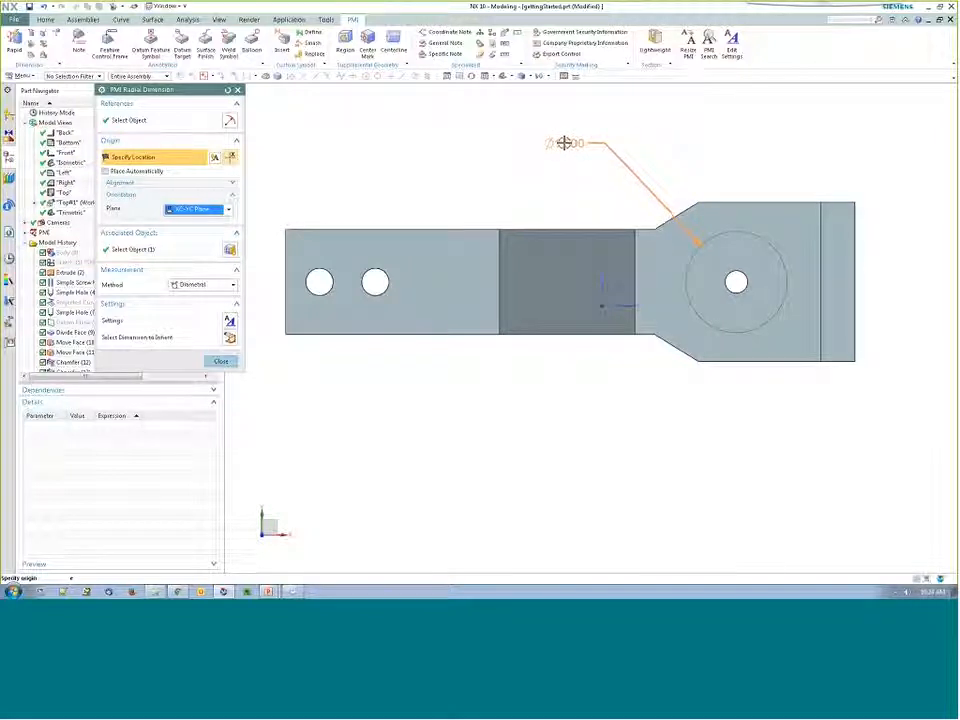
pyautogui.moveTo(564, 143)
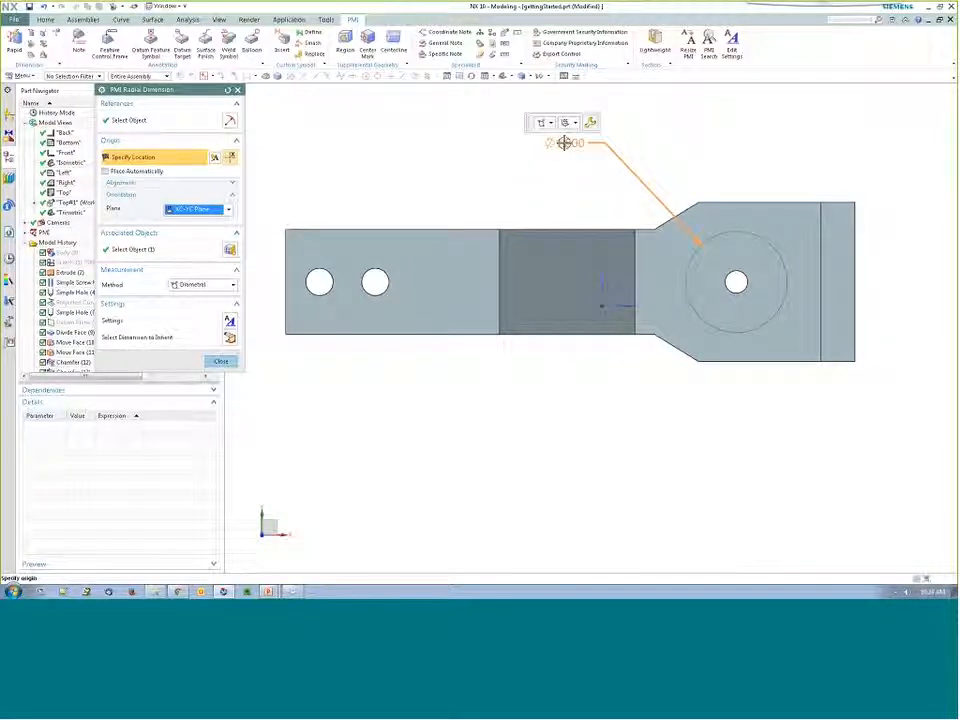
pyautogui.click(560, 149)
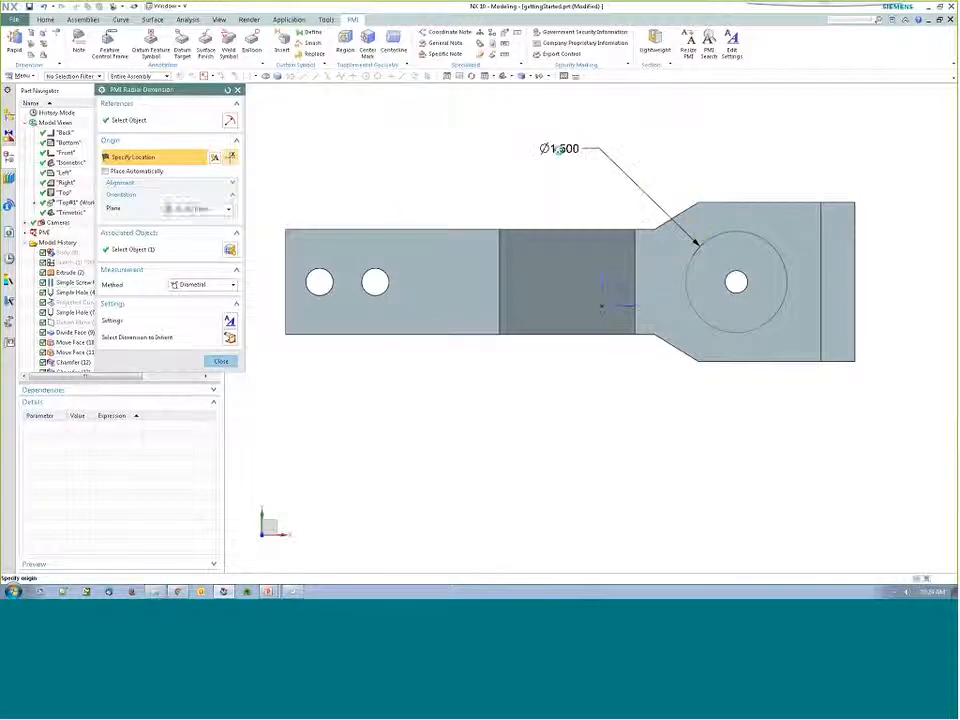
# - Examine the hole's diameter dimension from angled and straight-on views, and end radial dimensioning
pyautogui.moveTo(544, 439); pyautogui.dragTo(516, 404, button='middle')
pyautogui.press('F8')
pyautogui.scroll(-2, 478, 429)
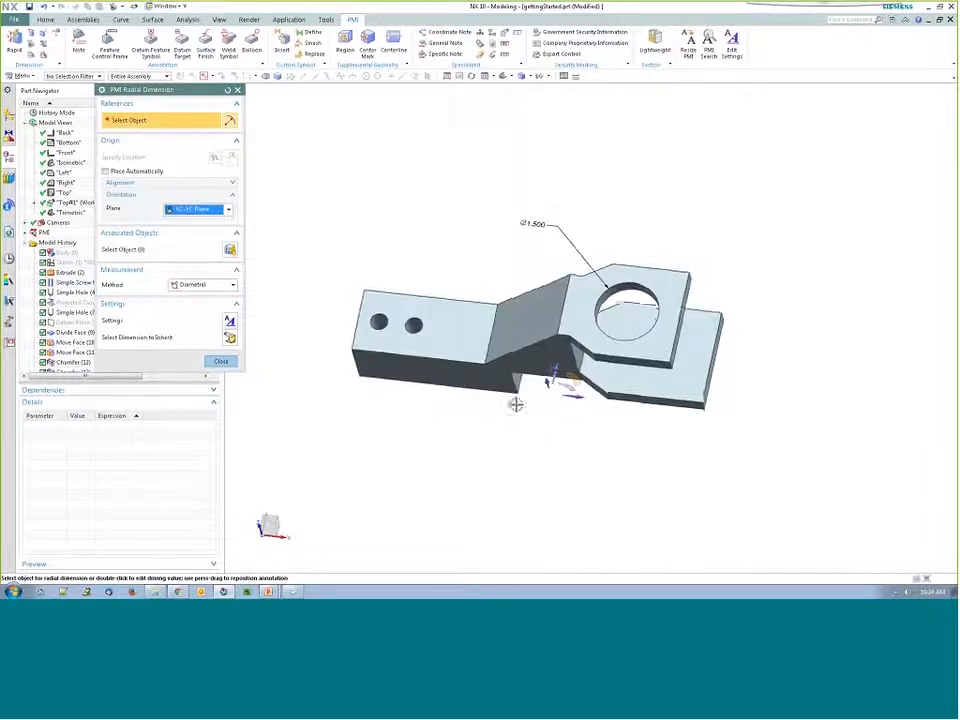
pyautogui.press('F8')
pyautogui.scroll(2, 542, 371)
pyautogui.scroll(-1, 707, 328)
pyautogui.moveTo(574, 446); pyautogui.dragTo(566, 413, button='middle')
pyautogui.press('F8')
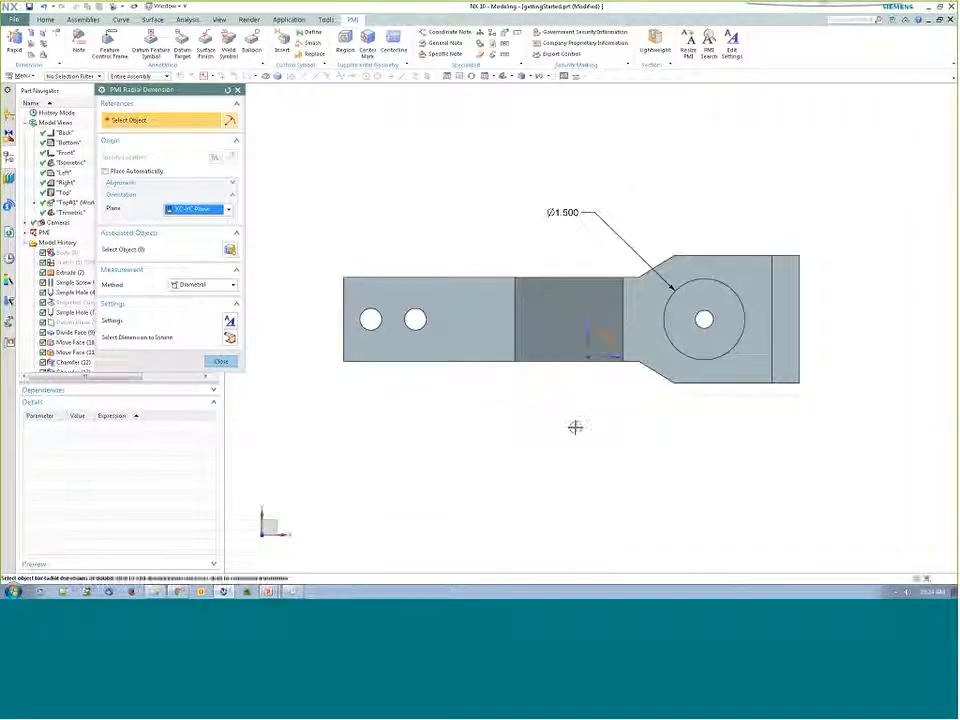
pyautogui.click(224, 363)
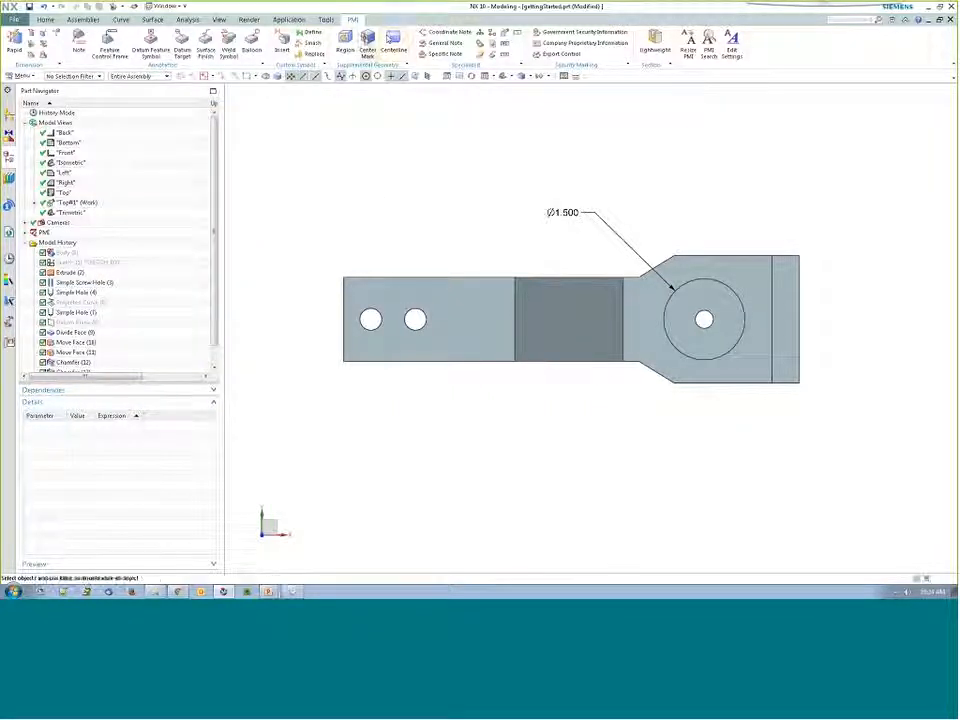
# - Add a PMI center mark to the large hole in the upper plate
pyautogui.click(367, 45)
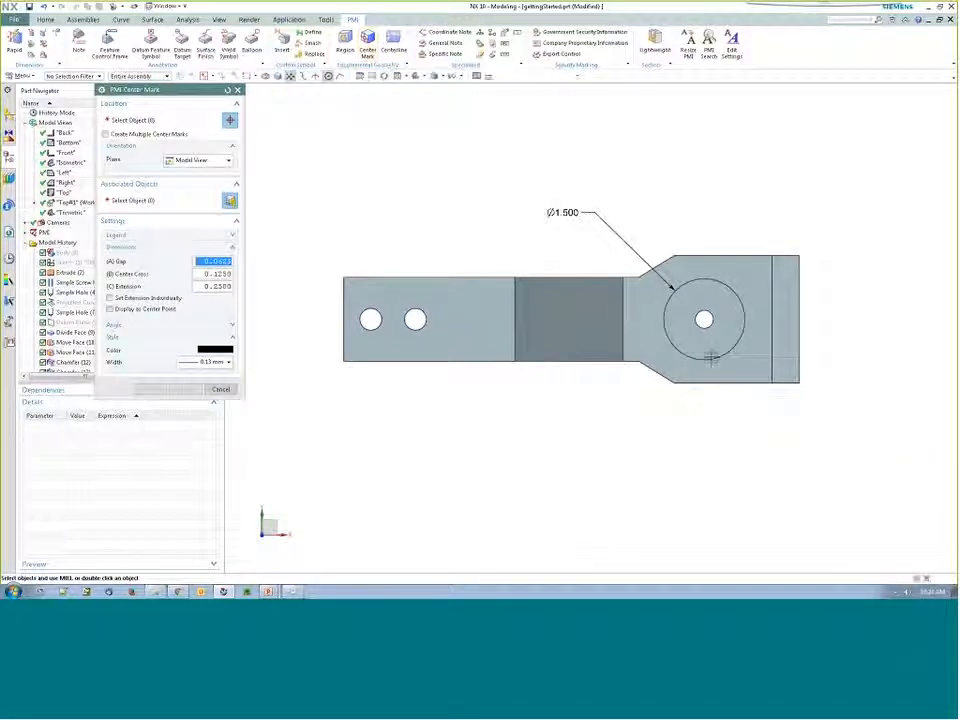
pyautogui.click(712, 358)
pyautogui.moveTo(610, 453); pyautogui.dragTo(602, 404, button='middle')
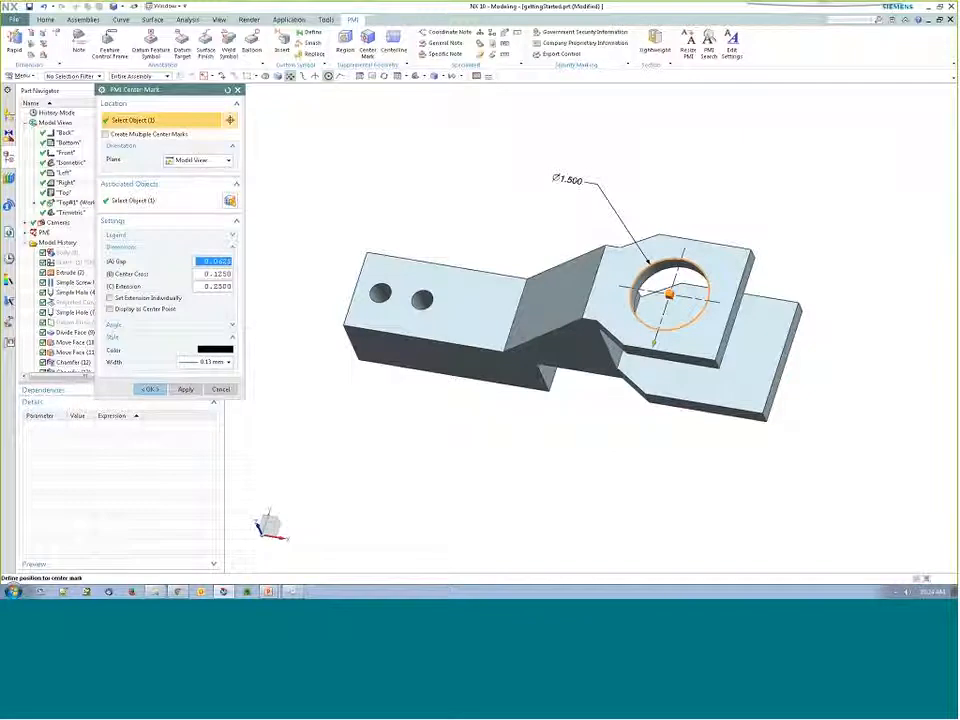
pyautogui.click(197, 160)
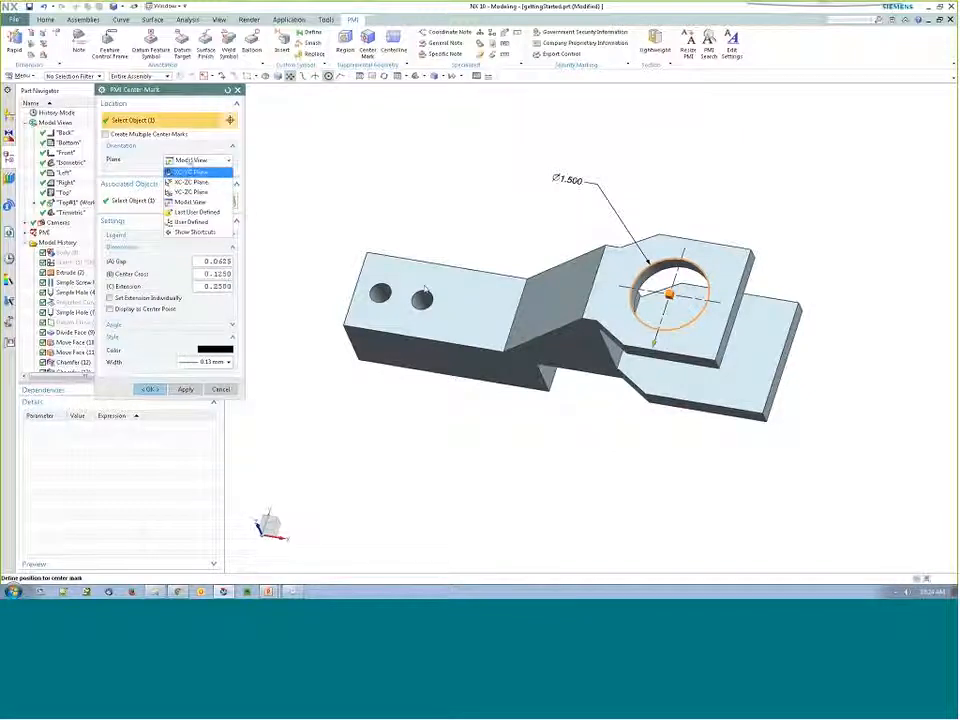
pyautogui.click(150, 389)
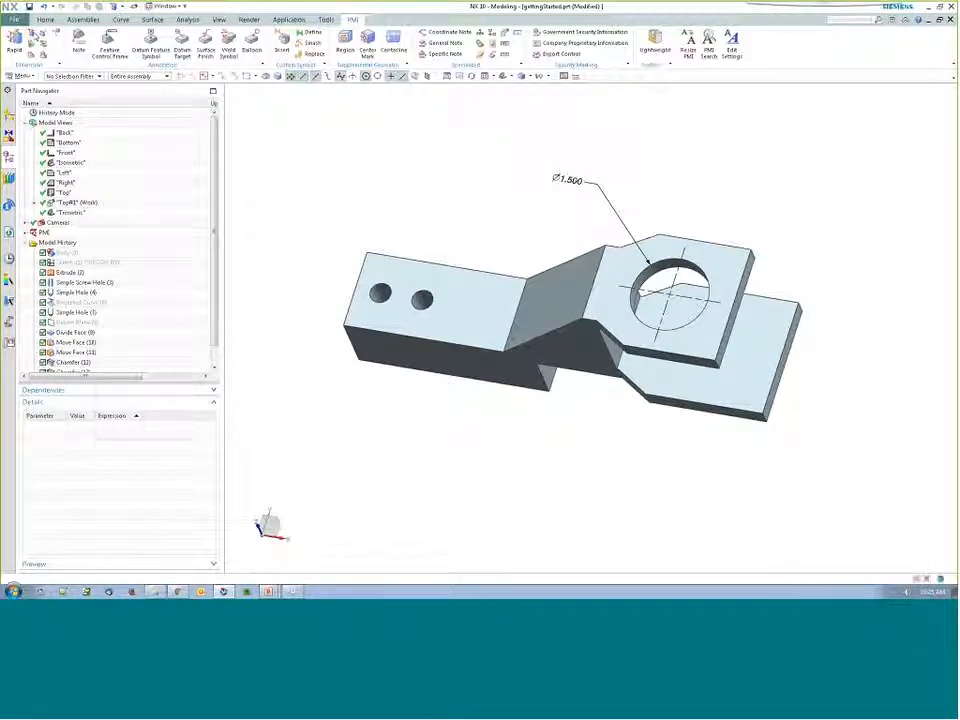
# - Add a PMI linear dimension for the upper plate's width between its two side faces, placed beyond the plate's free end
pyautogui.click(31, 33)
pyautogui.moveTo(654, 484); pyautogui.dragTo(636, 437, button='middle')
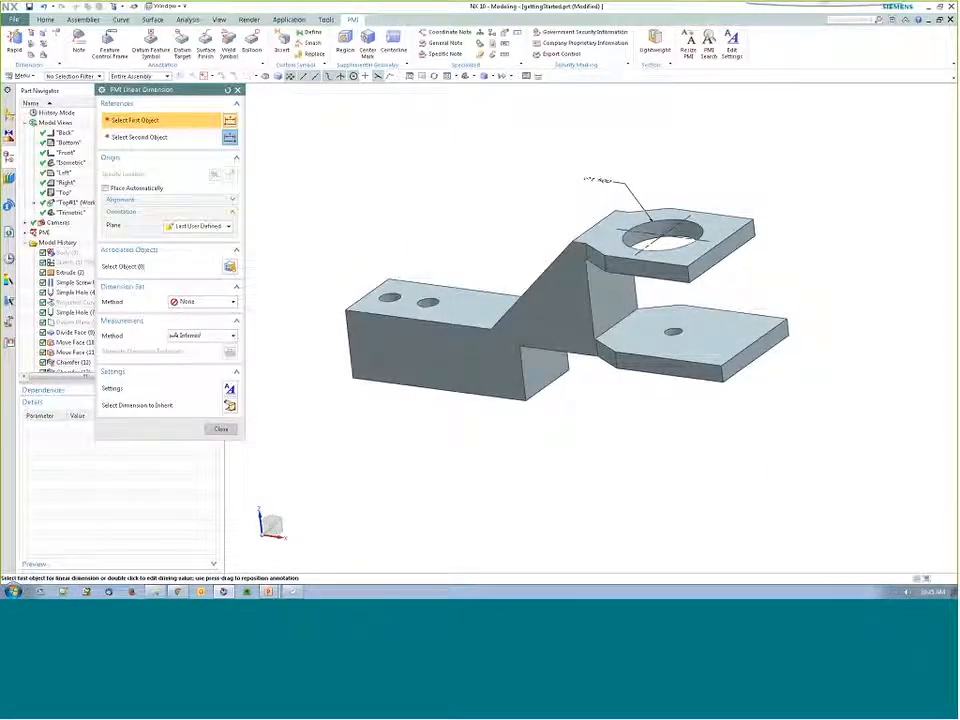
pyautogui.click(666, 276)
pyautogui.moveTo(756, 287); pyautogui.dragTo(565, 355, button='middle')
pyautogui.click(497, 375)
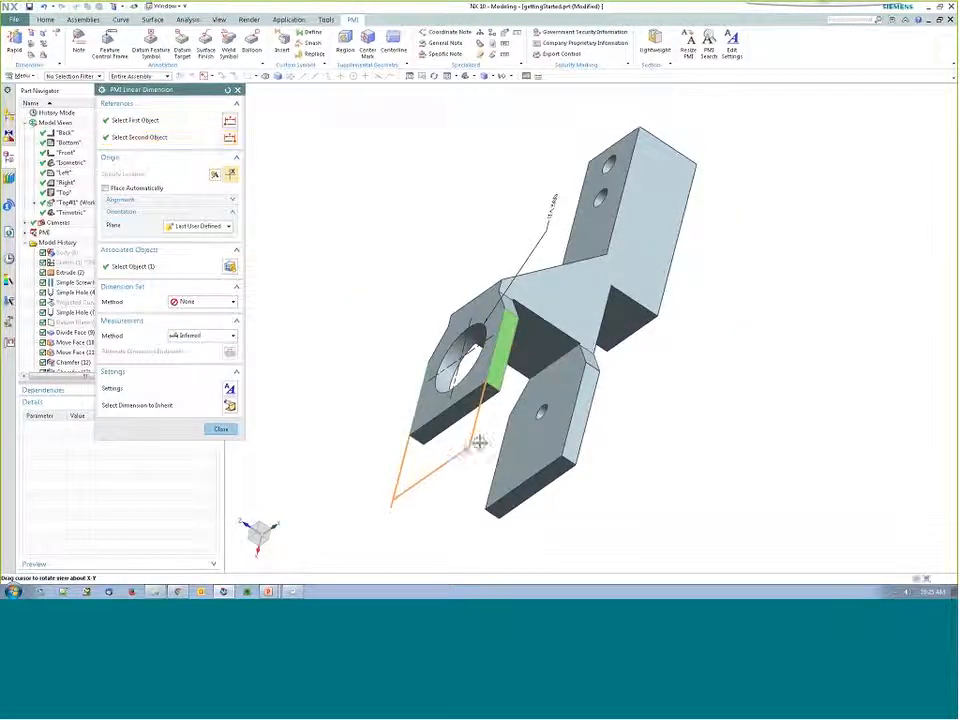
pyautogui.moveTo(480, 441); pyautogui.dragTo(640, 412, button='middle')
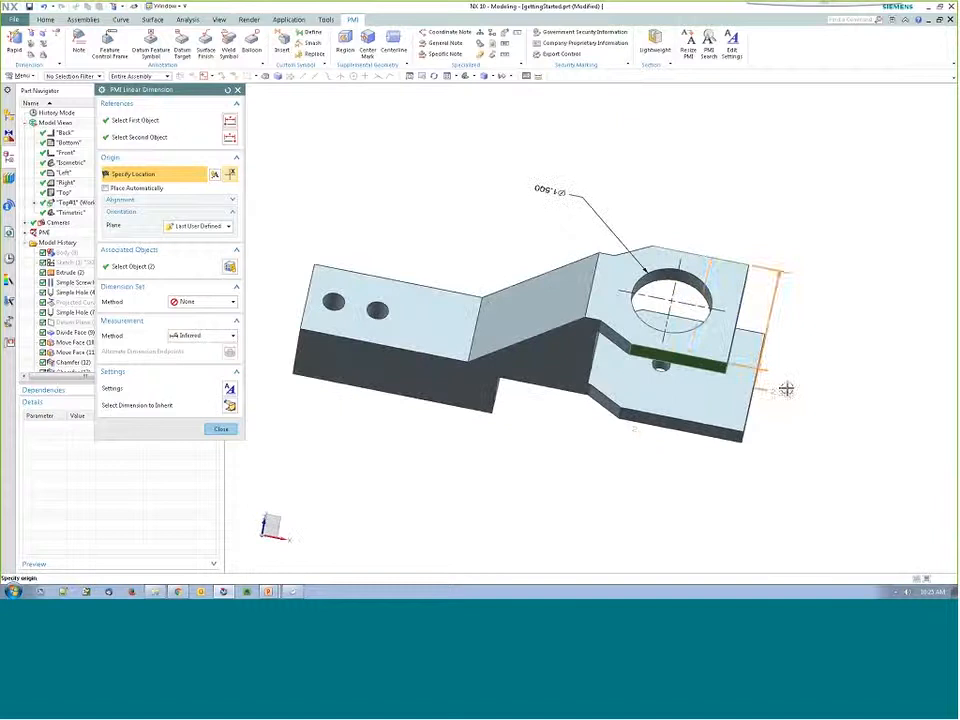
pyautogui.click(820, 333)
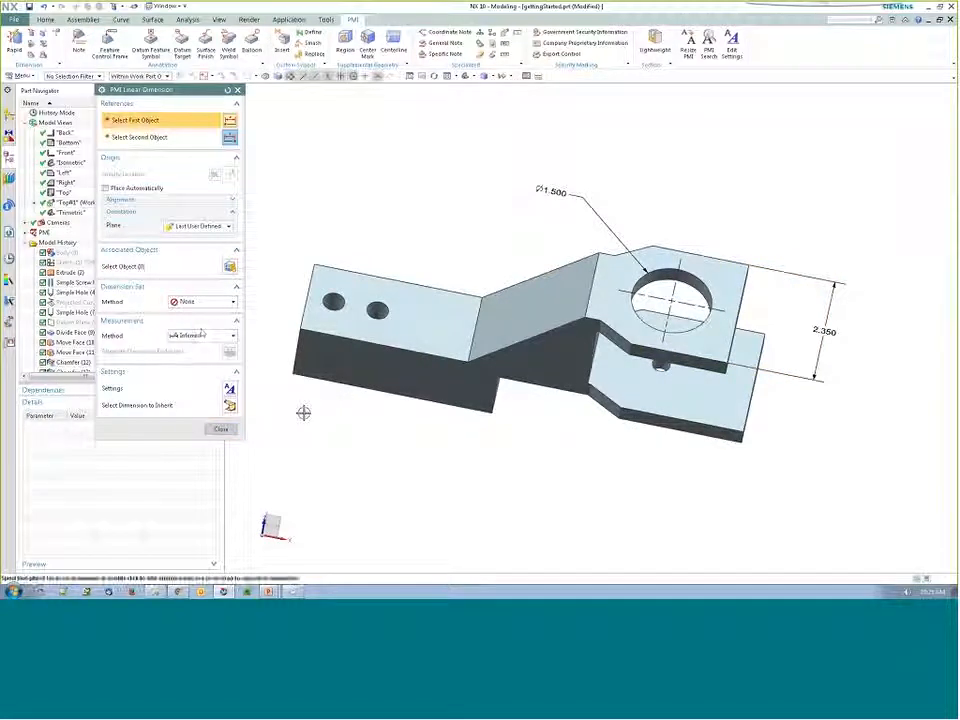
pyautogui.press('Escape')
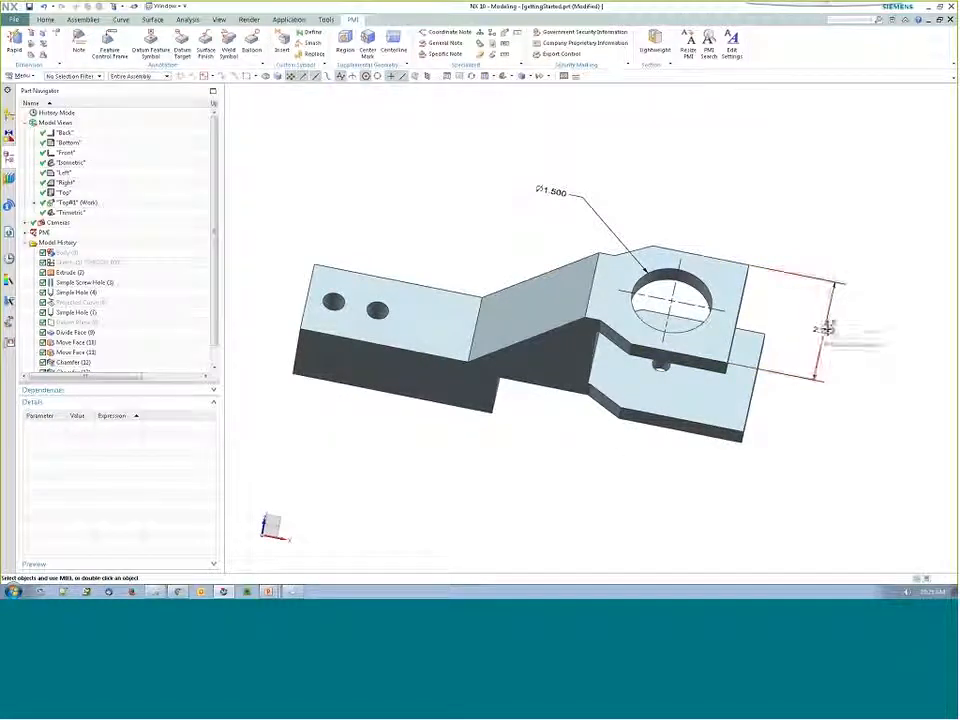
# - Select the upper plate's width dimension and examine its details and associated faces up close
pyautogui.click(825, 329)
pyautogui.moveTo(519, 523); pyautogui.dragTo(505, 497, button='middle')
pyautogui.scroll(3, 667, 285)
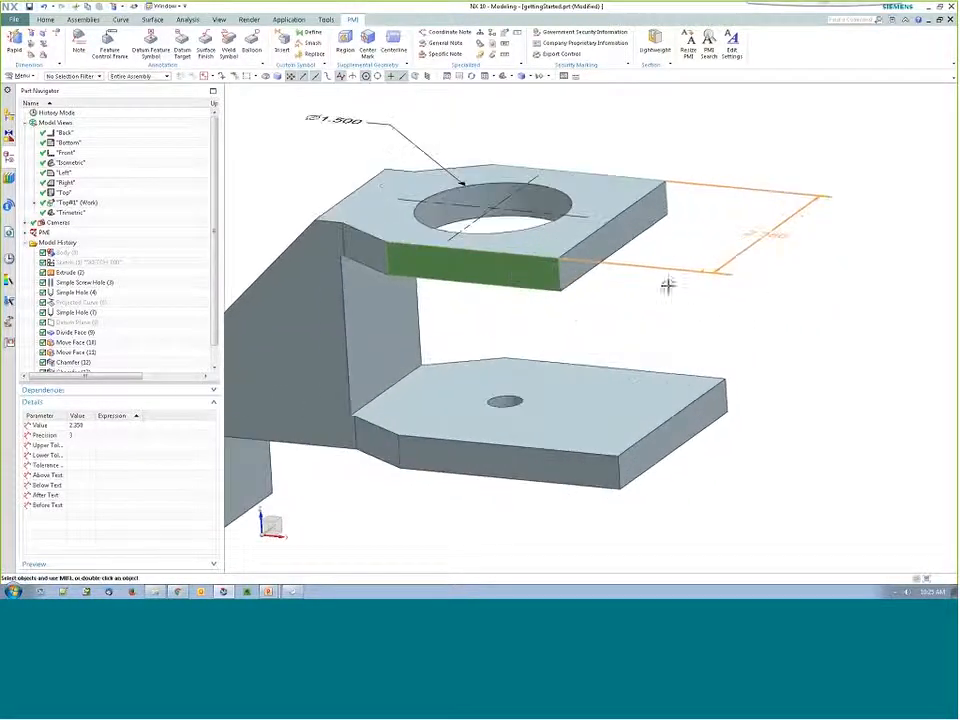
# - Examine the upper plate's width dimension and its highlighted side faces from several angles, comparing them with the lower plate
pyautogui.scroll(-3, 549, 294)
pyautogui.moveTo(600, 440); pyautogui.dragTo(545, 494, button='middle')
pyautogui.scroll(-3, 667, 392)
pyautogui.scroll(3, 486, 326)
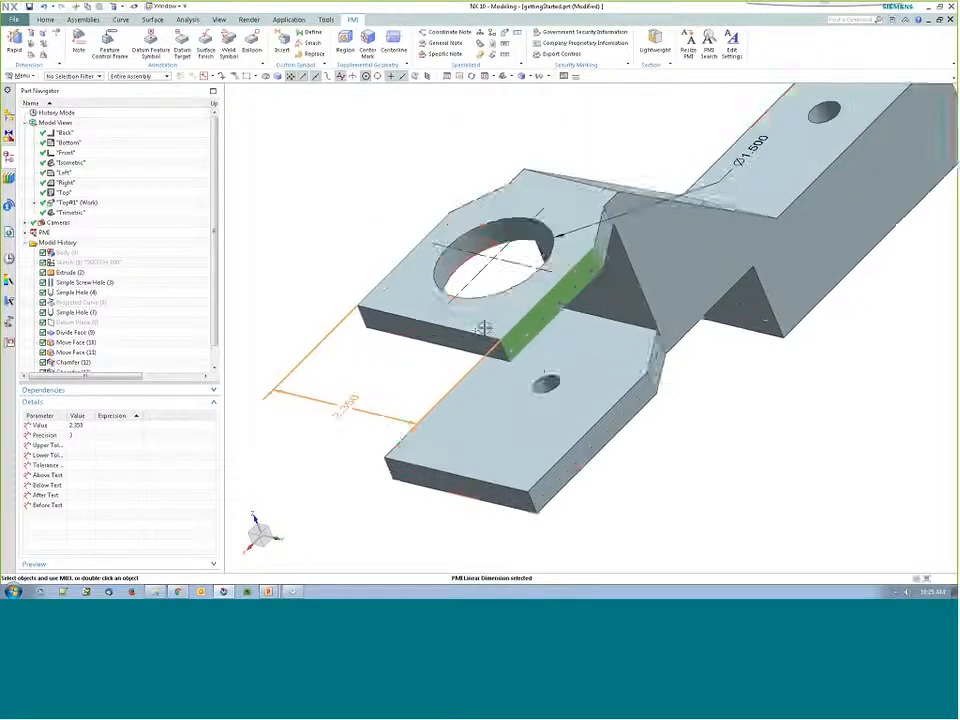
pyautogui.scroll(-3, 470, 420)
pyautogui.moveTo(476, 435); pyautogui.dragTo(583, 421, button='middle')
pyautogui.scroll(-3, 675, 303)
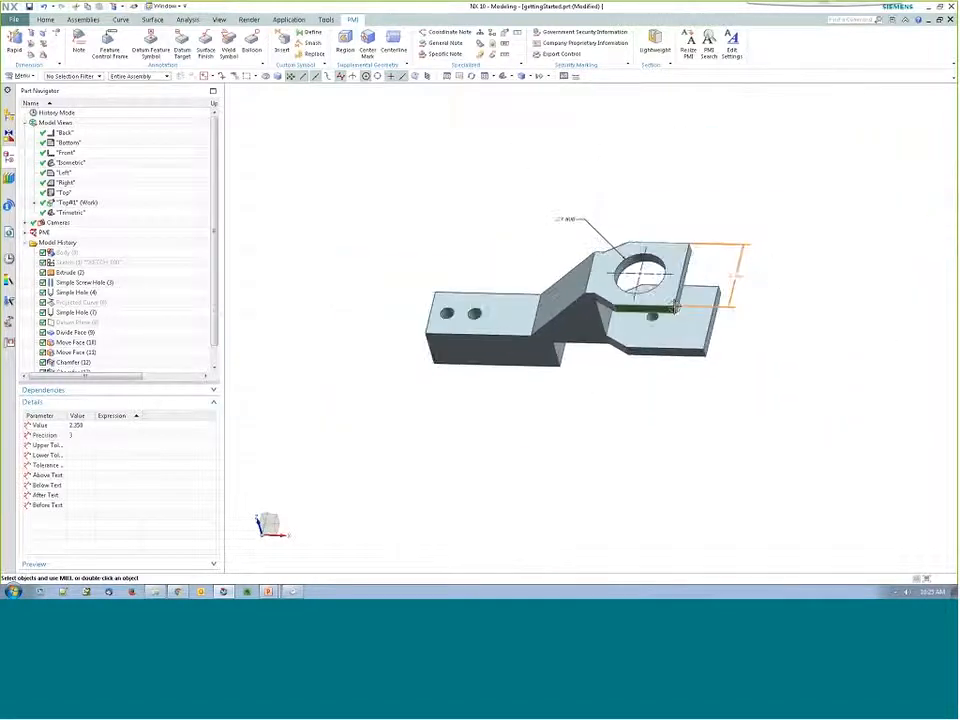
pyautogui.scroll(2, 697, 231)
pyautogui.scroll(2, 832, 283)
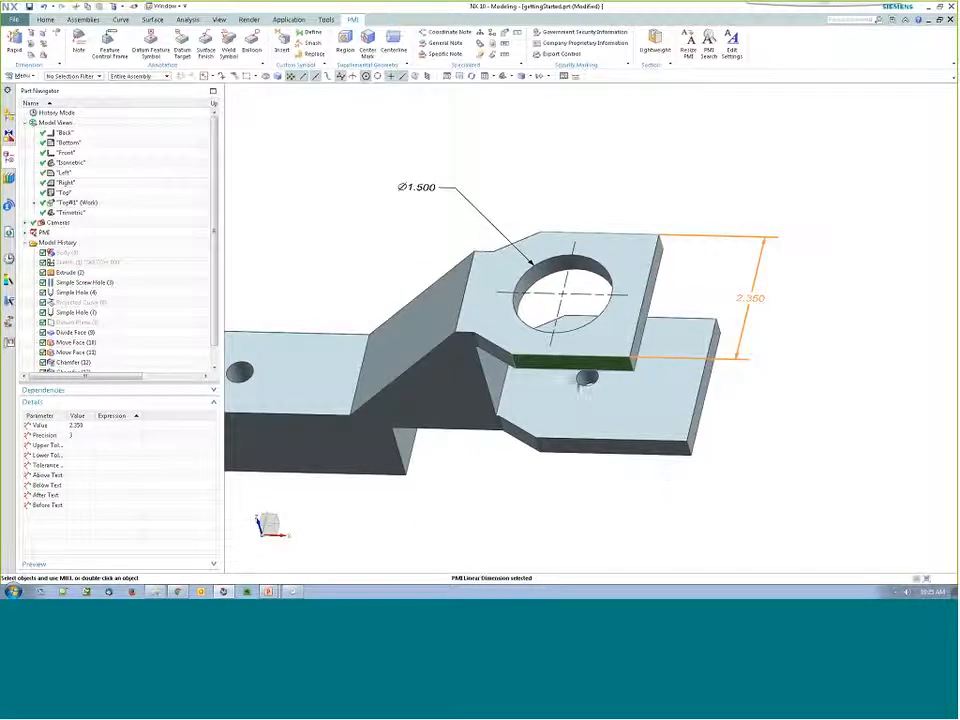
pyautogui.moveTo(585, 380); pyautogui.dragTo(611, 484, button='middle')
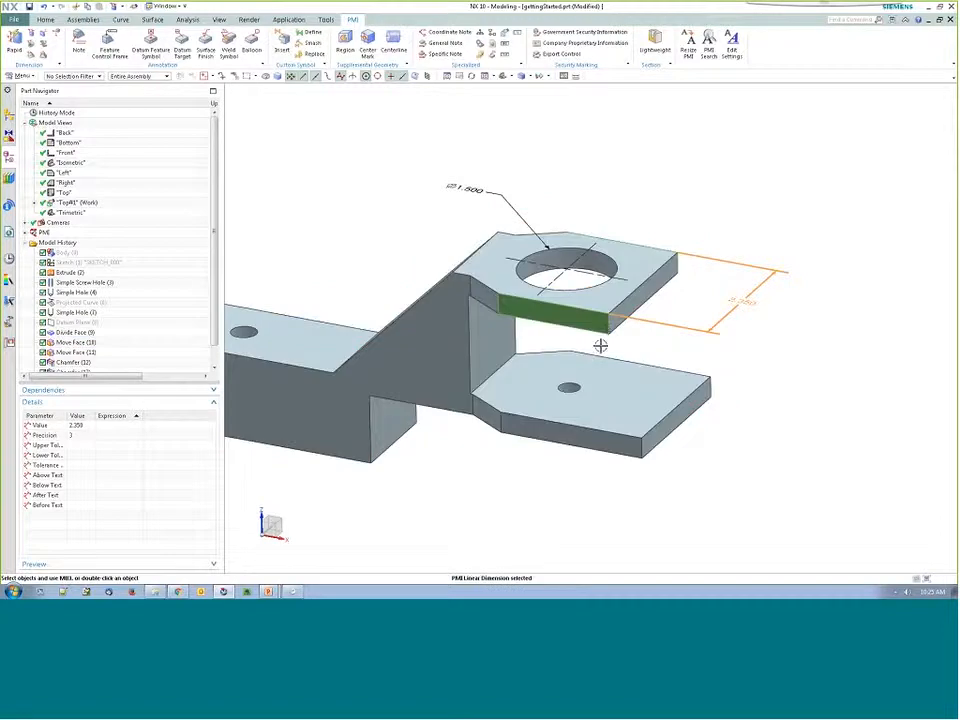
pyautogui.moveTo(604, 345)
pyautogui.mouseDown(button='middle')
pyautogui.moveTo(595, 371)
pyautogui.moveTo(617, 347)
pyautogui.mouseUp(button='middle')
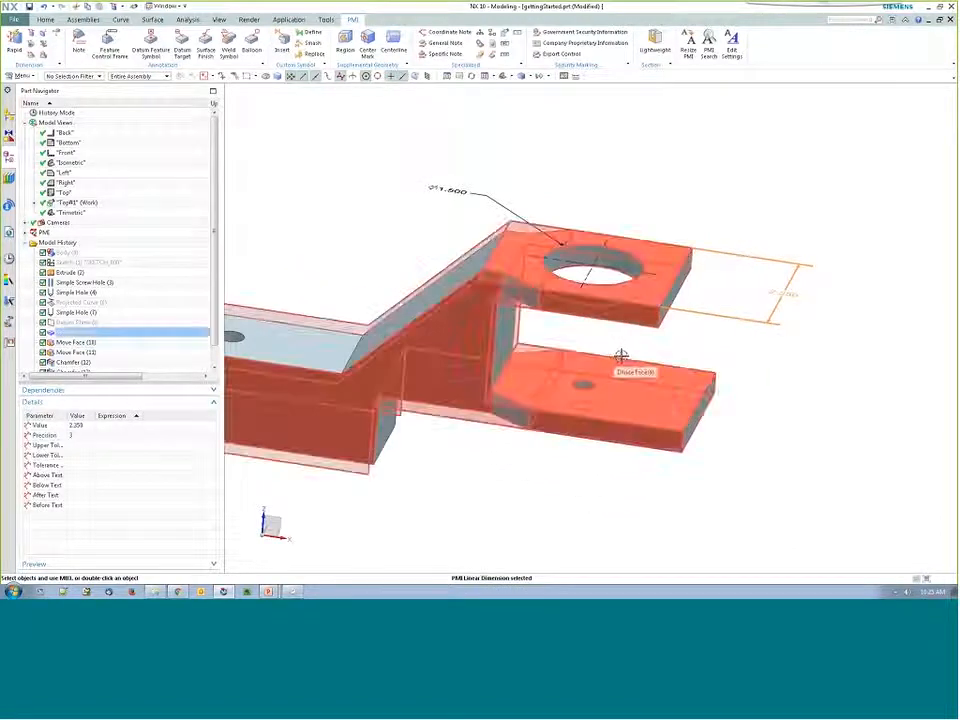
pyautogui.moveTo(799, 395); pyautogui.dragTo(750, 451, button='middle')
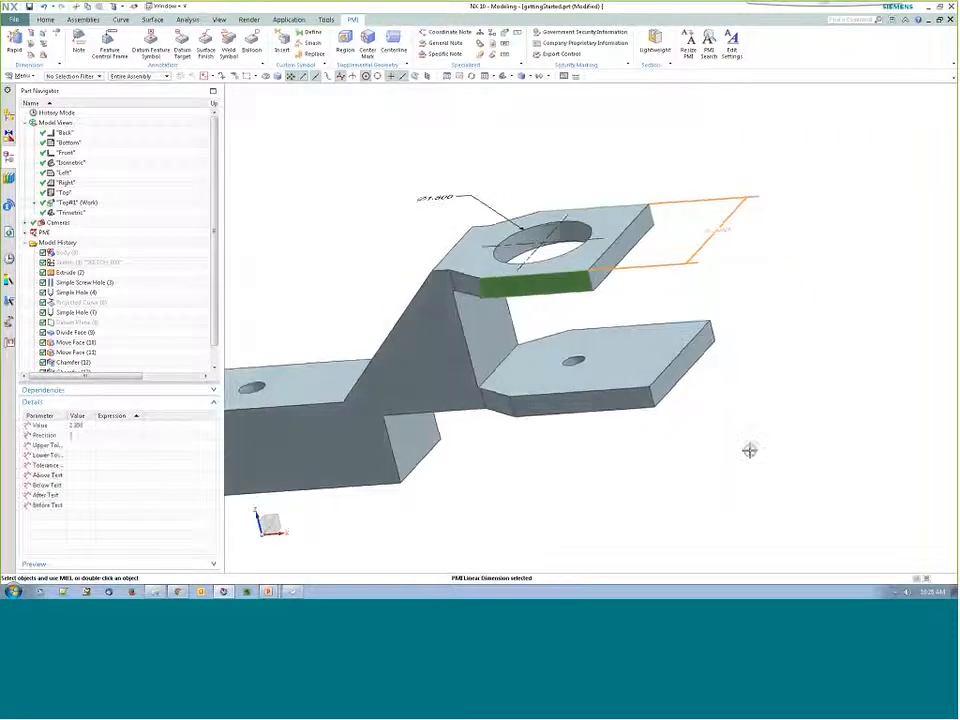
pyautogui.moveTo(454, 369); pyautogui.dragTo(604, 481, button='middle')
pyautogui.scroll(3, 604, 481)
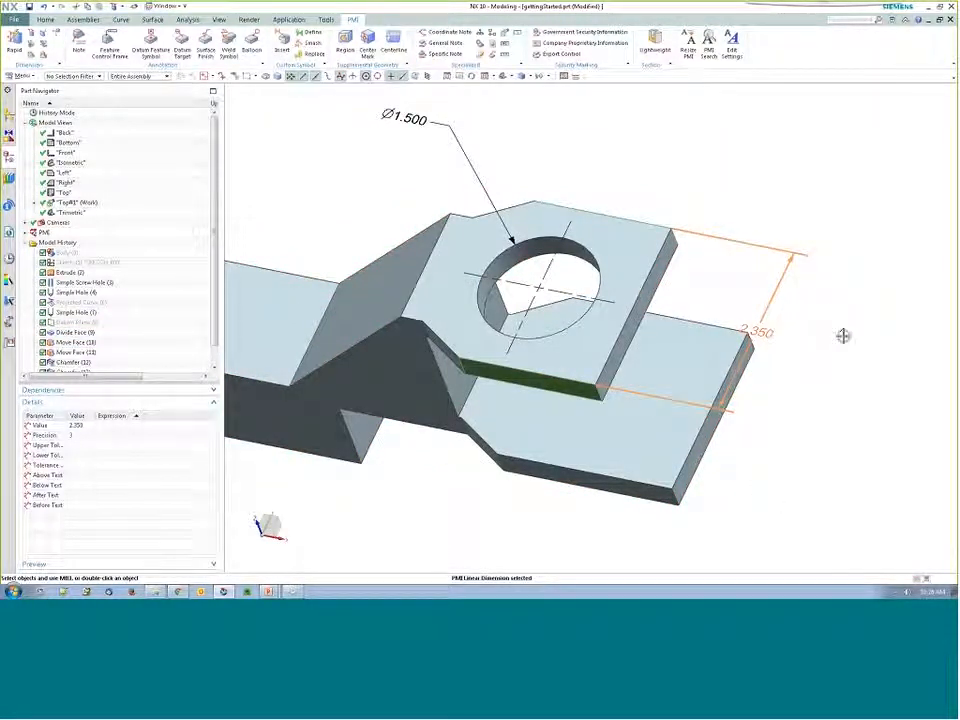
# - Add the lower plate's two side faces to the upper plate width dimension's associated objects, and reselect the dimension to check the association
pyautogui.doubleClick(762, 332)
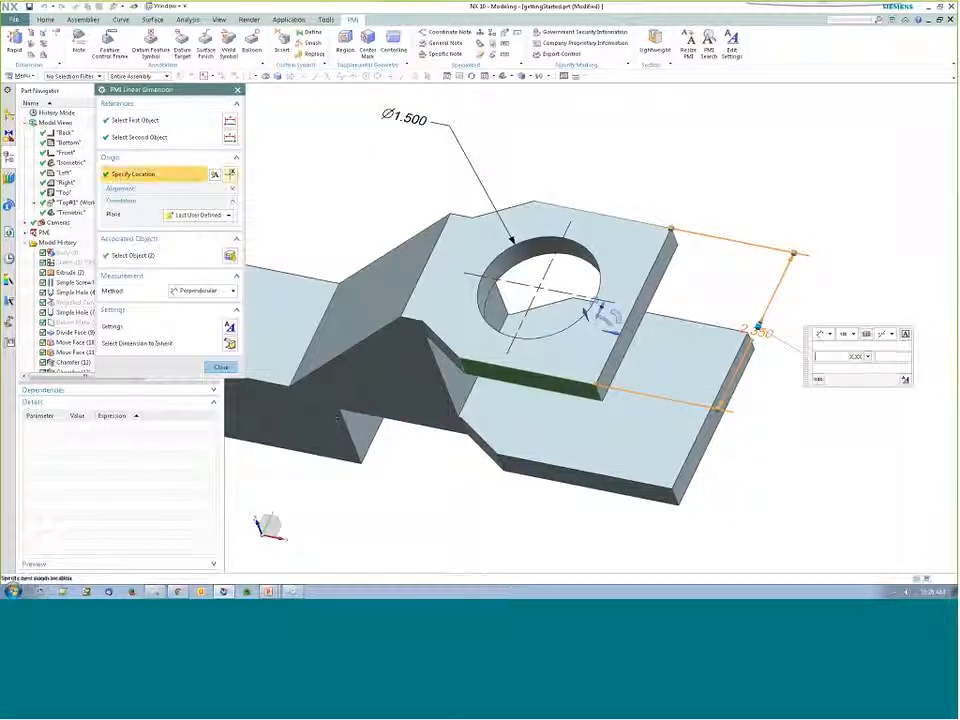
pyautogui.click(133, 258)
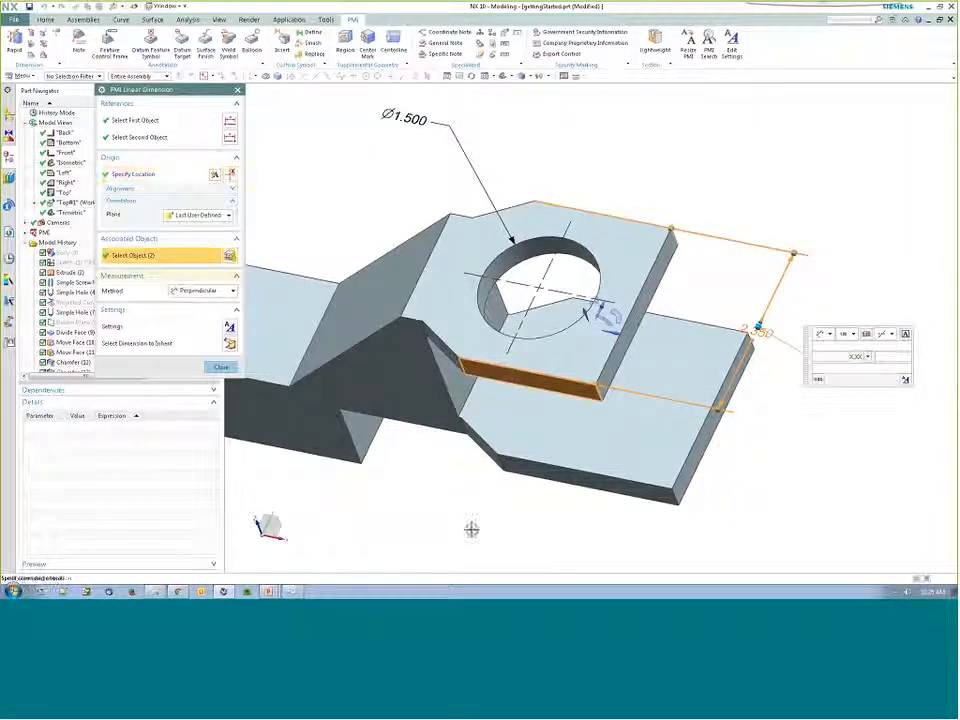
pyautogui.click(551, 521)
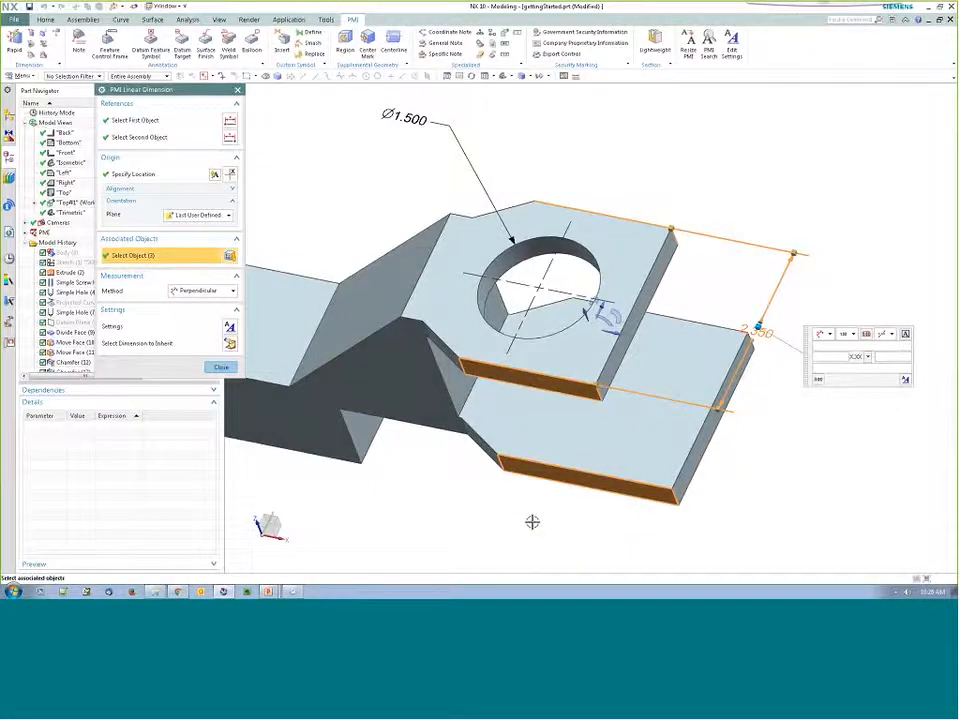
pyautogui.moveTo(531, 521); pyautogui.dragTo(462, 524, button='middle')
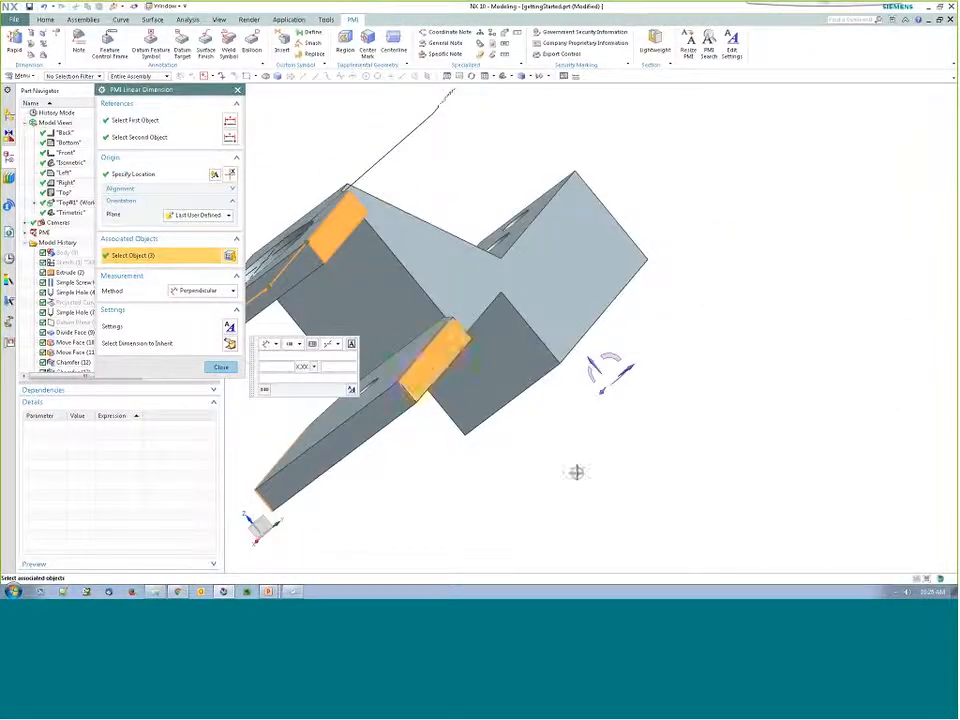
pyautogui.moveTo(576, 471); pyautogui.dragTo(508, 396, button='middle')
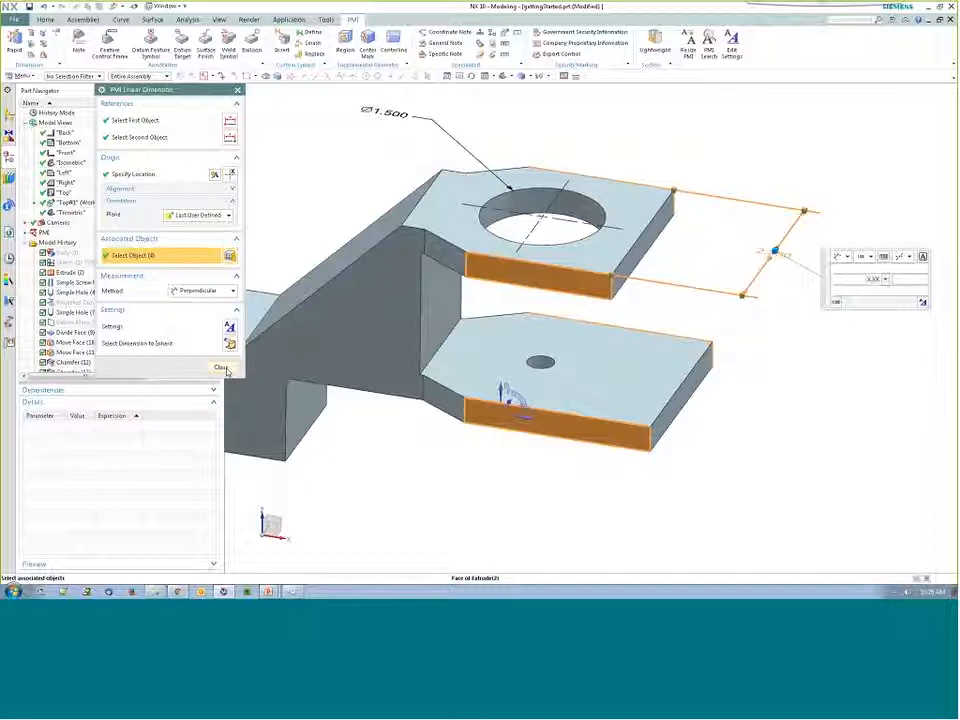
pyautogui.click(221, 368)
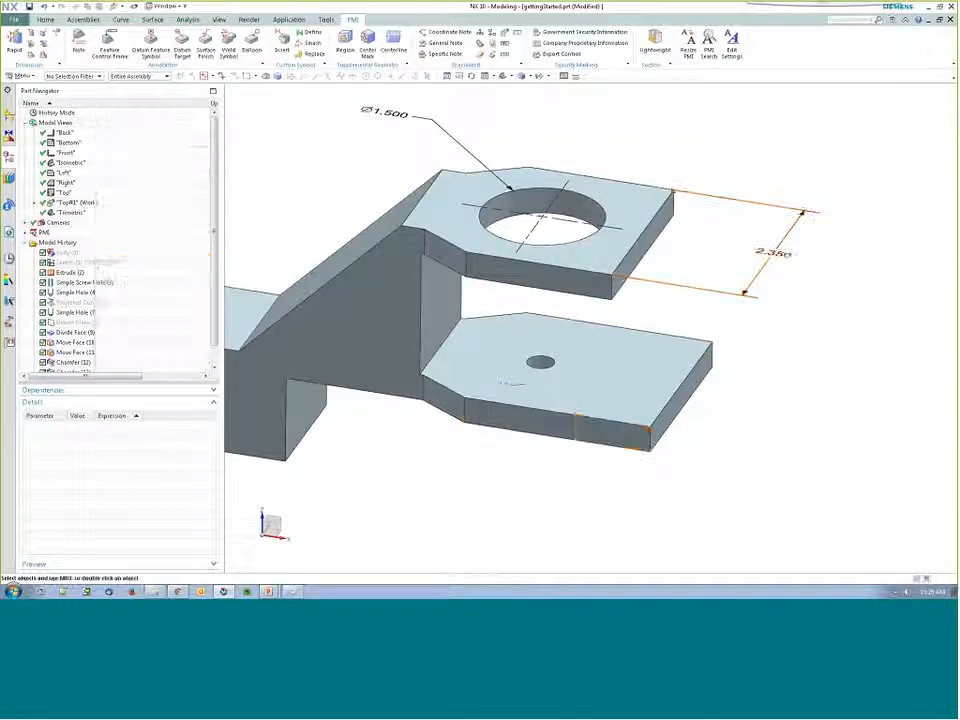
pyautogui.click(785, 253)
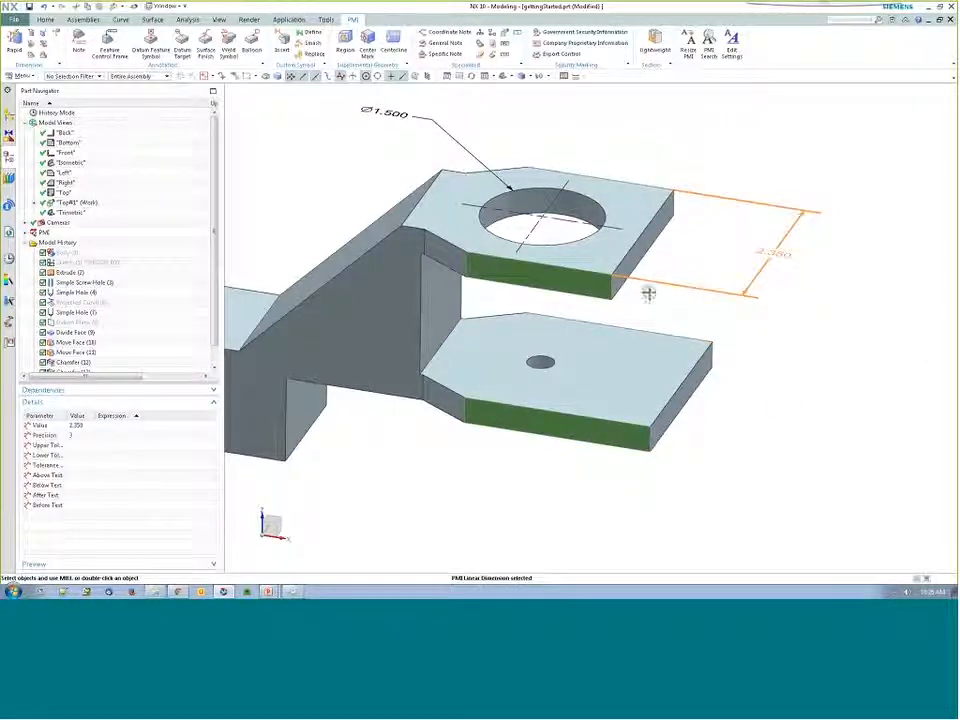
pyautogui.moveTo(640, 497)
pyautogui.mouseDown(button='middle')
pyautogui.moveTo(608, 497)
pyautogui.moveTo(600, 516)
pyautogui.moveTo(684, 492)
pyautogui.moveTo(701, 523)
pyautogui.moveTo(722, 504)
pyautogui.moveTo(692, 493)
pyautogui.moveTo(681, 511)
pyautogui.moveTo(628, 527)
pyautogui.moveTo(694, 521)
pyautogui.moveTo(658, 514)
pyautogui.moveTo(624, 524)
pyautogui.moveTo(636, 494)
pyautogui.moveTo(630, 519)
pyautogui.moveTo(576, 538)
pyautogui.moveTo(639, 516)
pyautogui.mouseUp(button='middle')
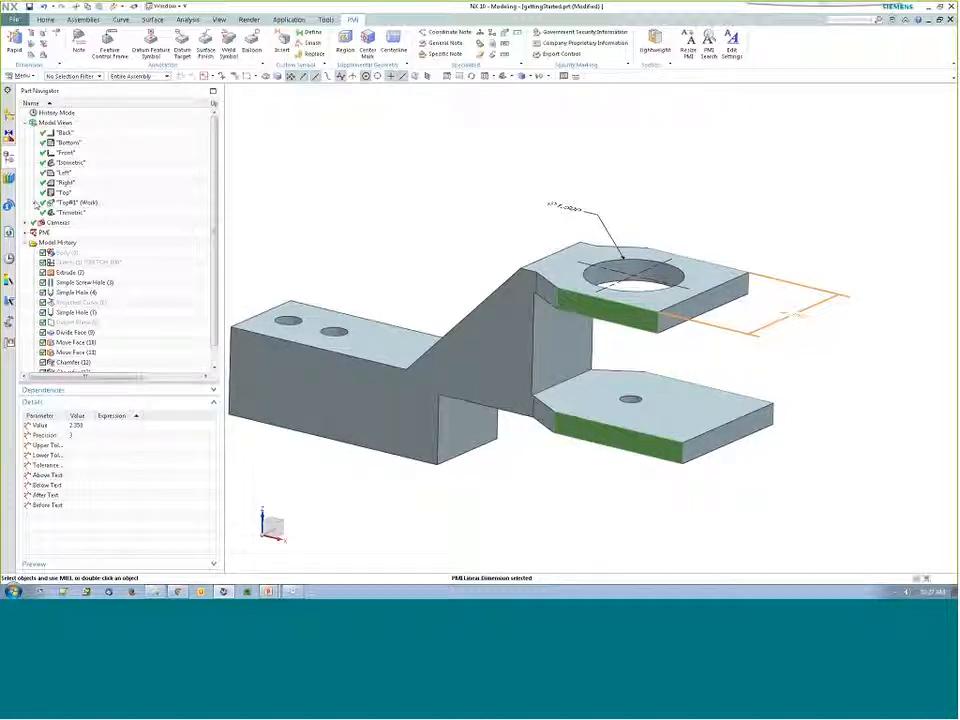
# - Examine the center mark, linear dimension and radial dimension listed under the Top#1 view and the PMI group, highlighting each on the model
pyautogui.click(35, 202)
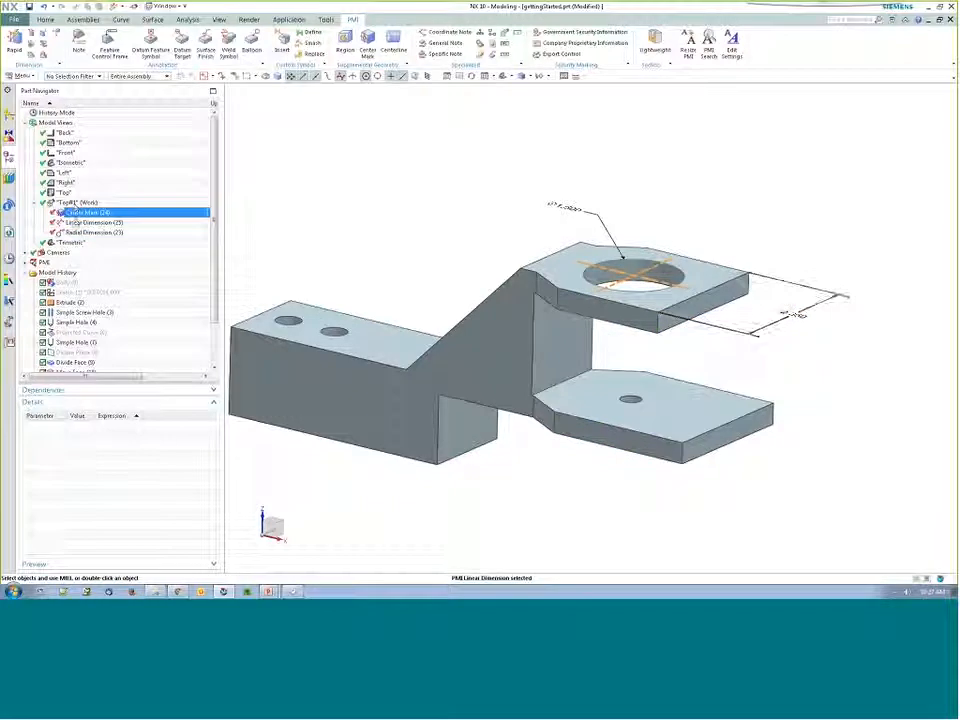
pyautogui.click(85, 212)
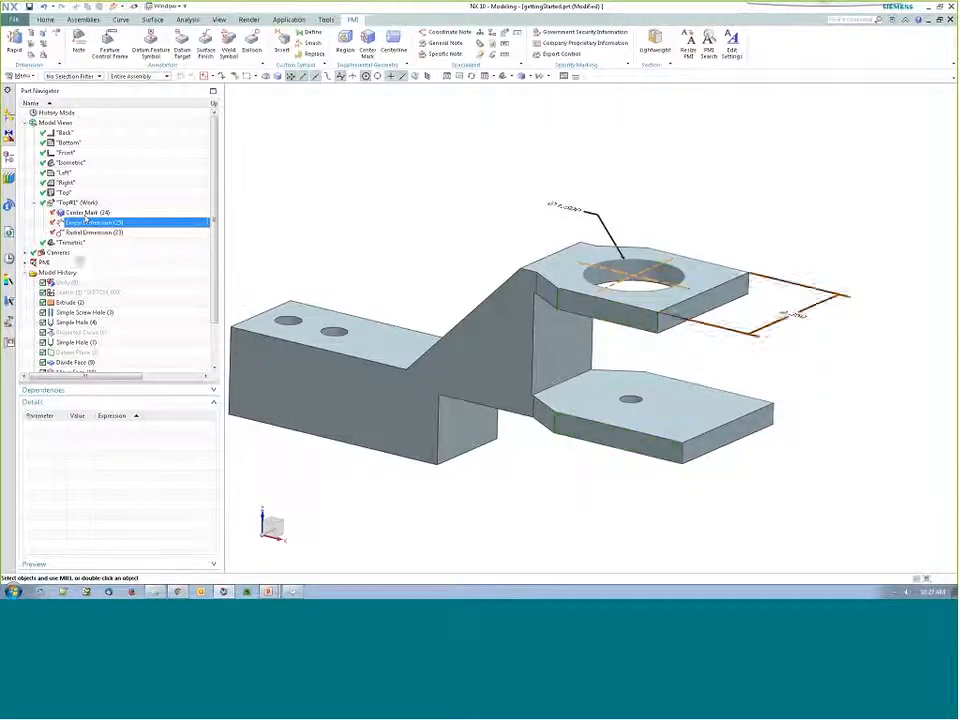
pyautogui.click(27, 262)
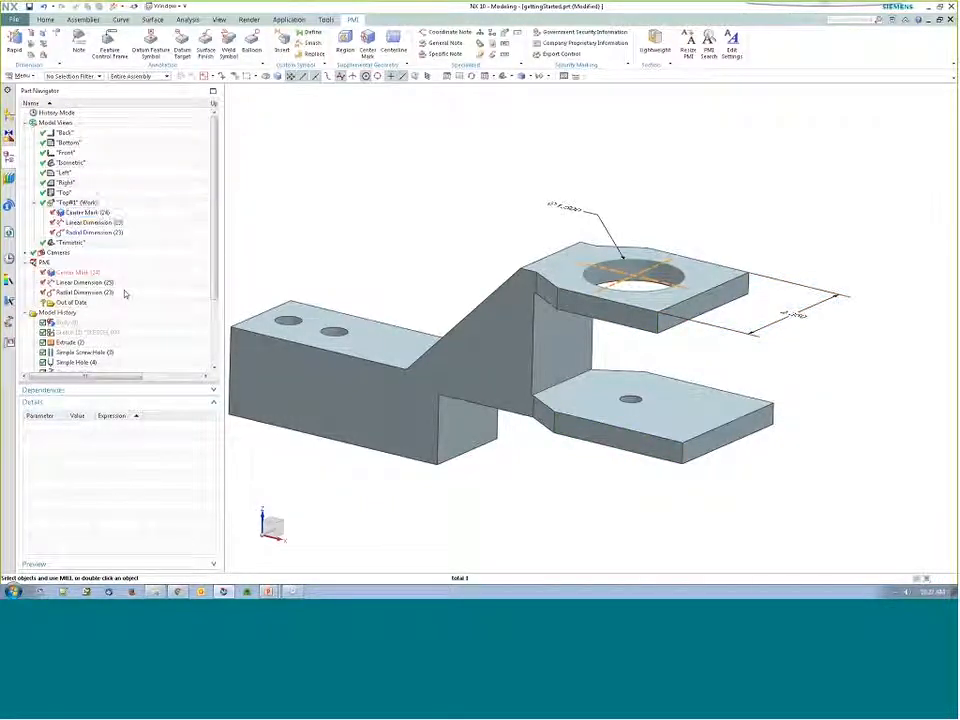
pyautogui.click(75, 291)
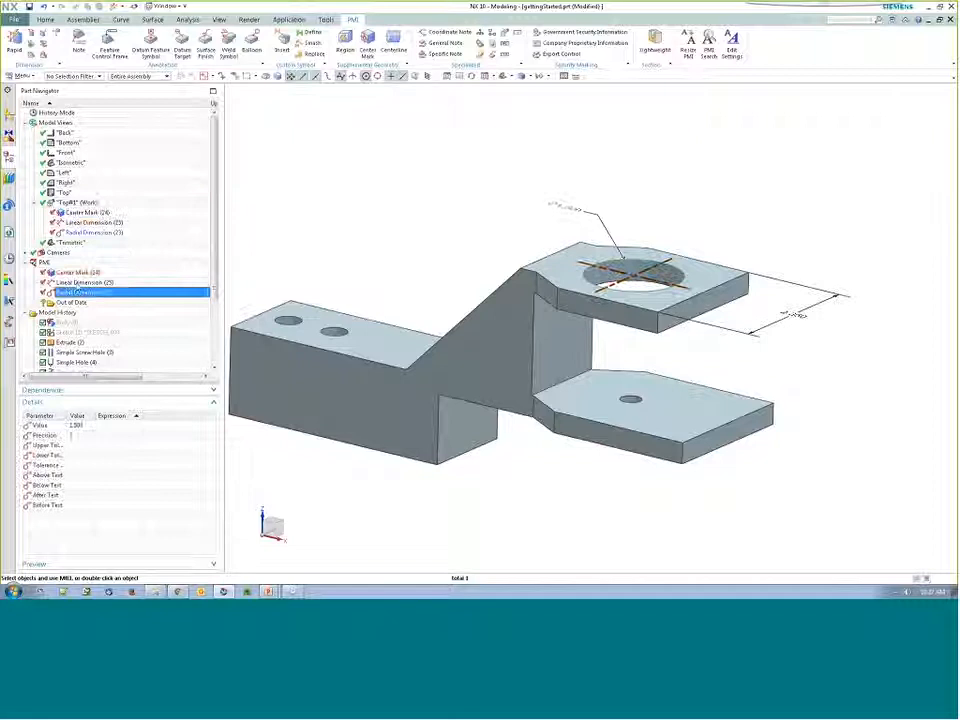
pyautogui.click(68, 272)
pyautogui.click(72, 282)
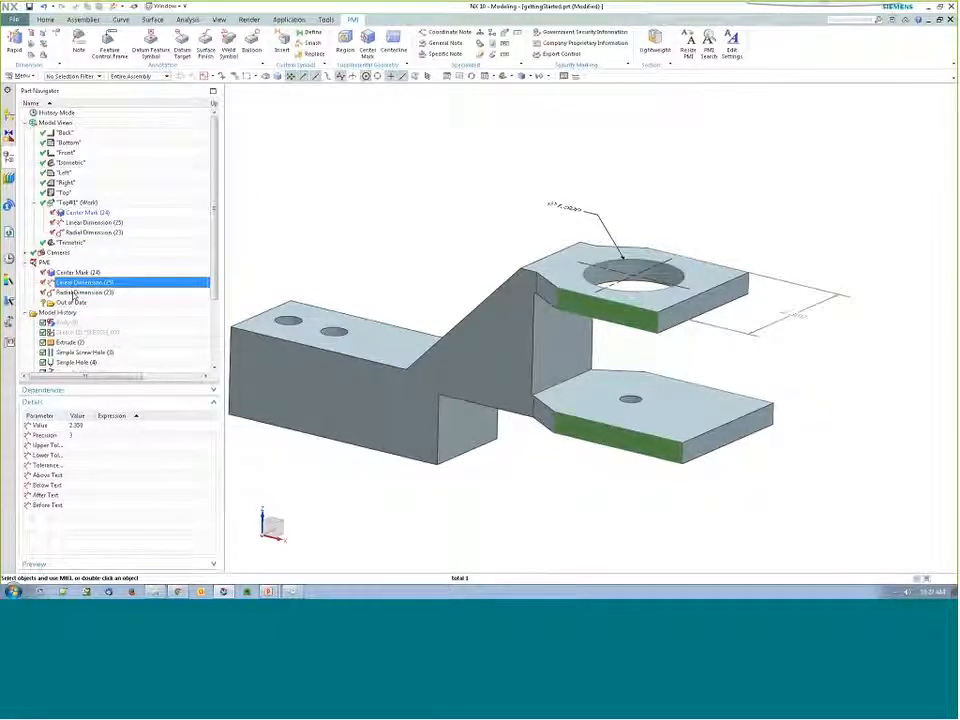
pyautogui.click(74, 292)
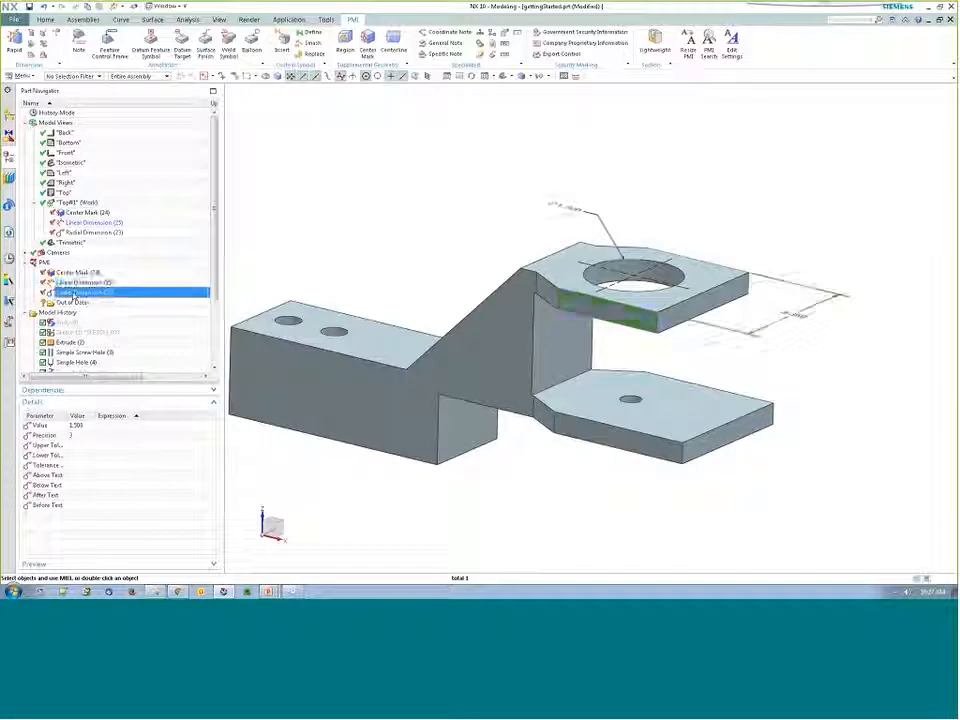
pyautogui.click(70, 272)
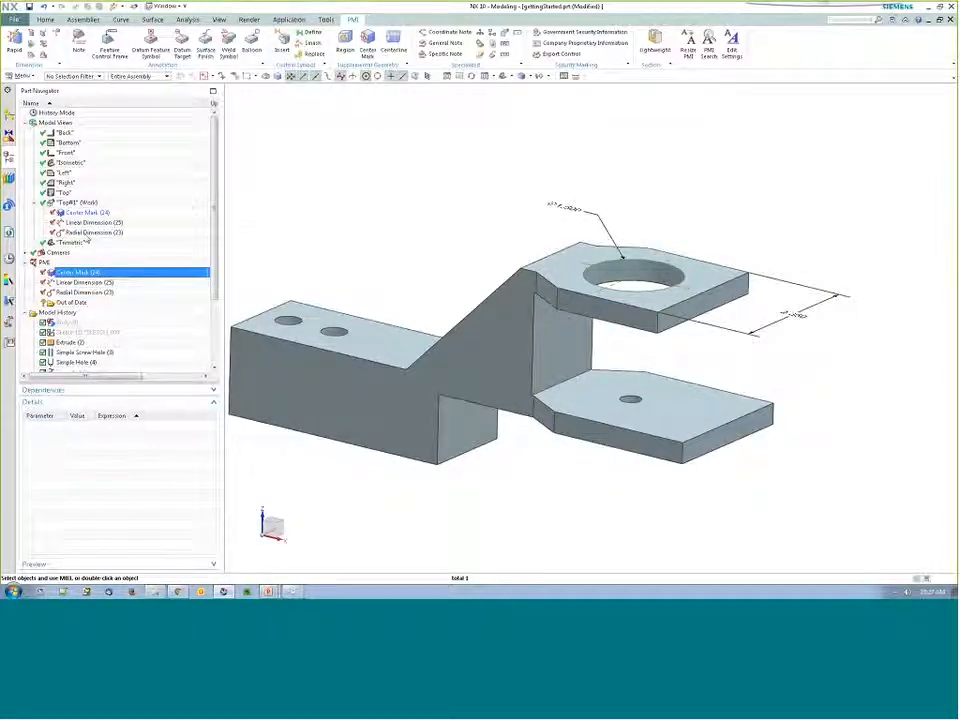
pyautogui.click(94, 232)
pyautogui.click(92, 222)
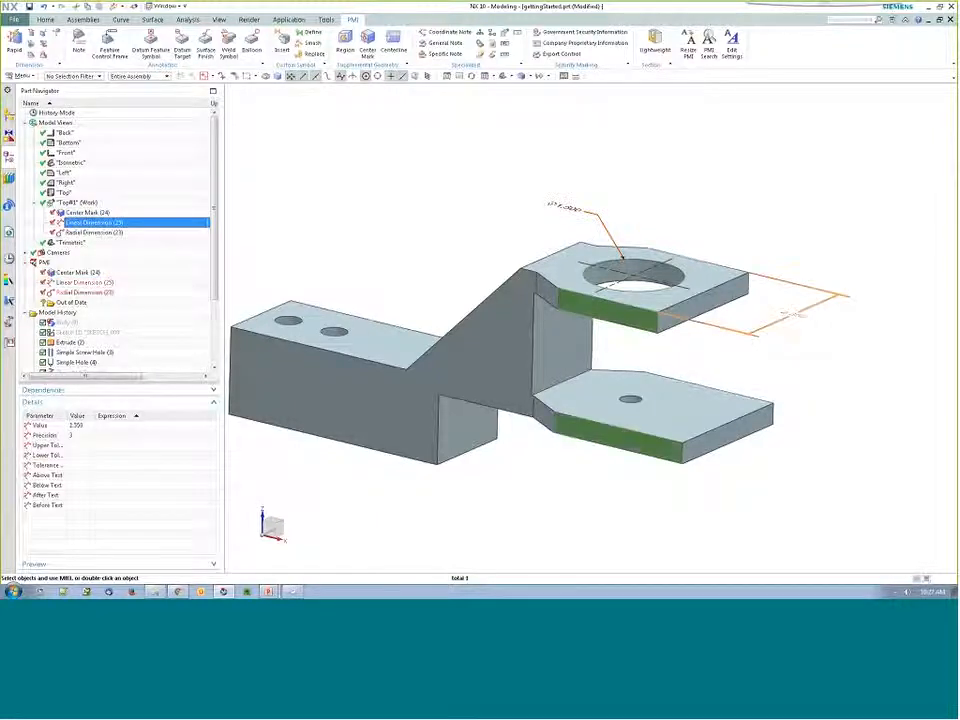
pyautogui.click(92, 232)
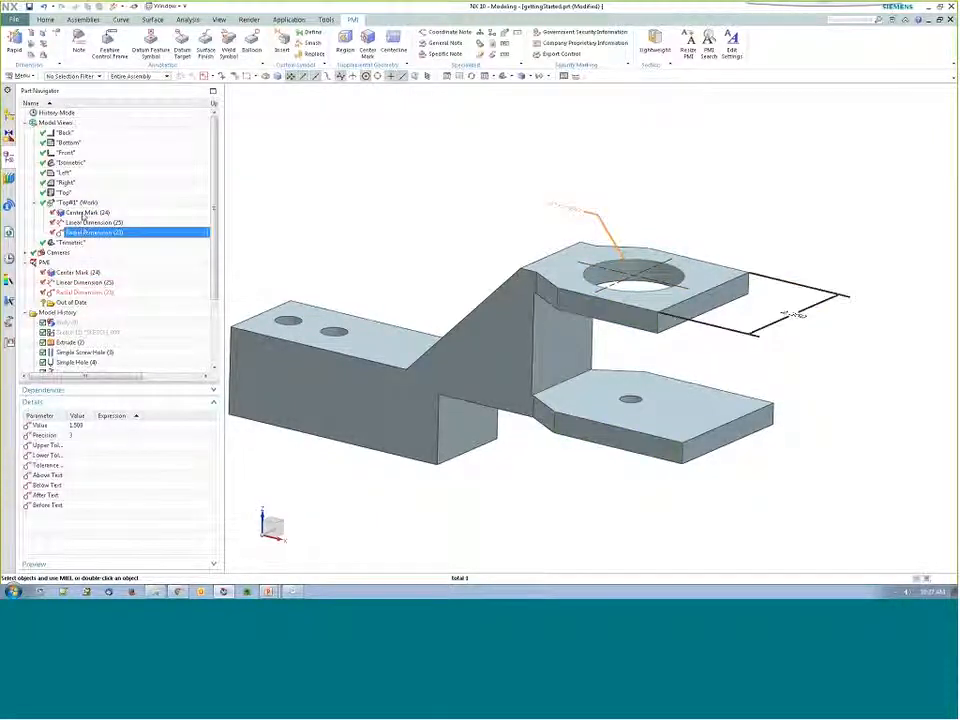
pyautogui.click(83, 213)
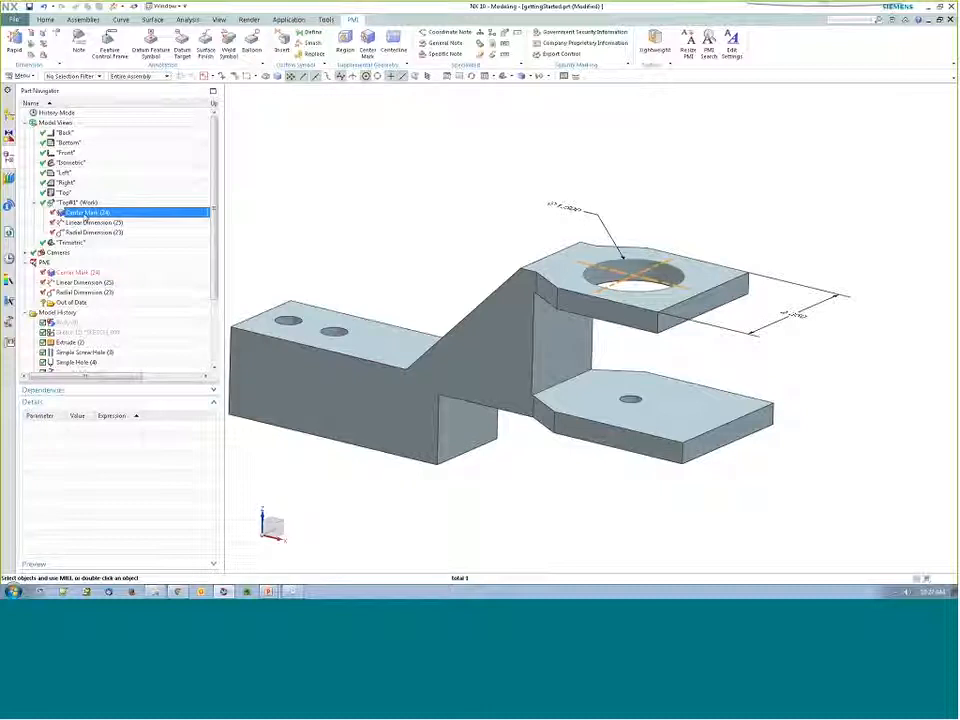
# - Display the large hole's center mark in all model views
pyautogui.rightClick(88, 214)
pyautogui.moveTo(120, 260)
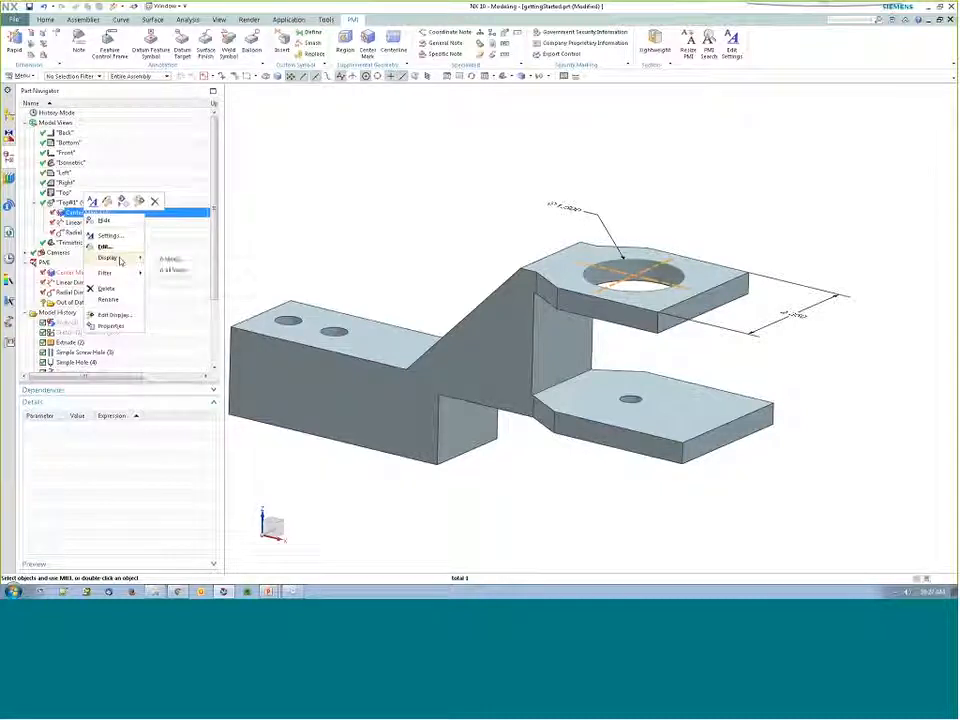
pyautogui.click(171, 268)
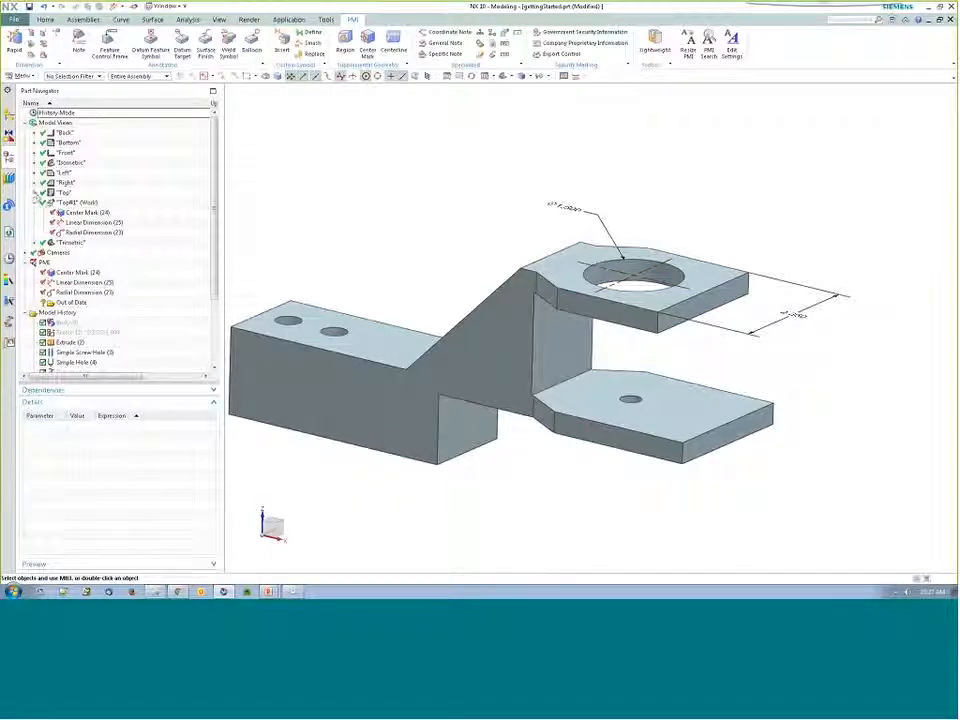
# - Examine the center mark's listing and display in the Top and Right model views
pyautogui.click(35, 193)
pyautogui.doubleClick(65, 193)
pyautogui.doubleClick(65, 182)
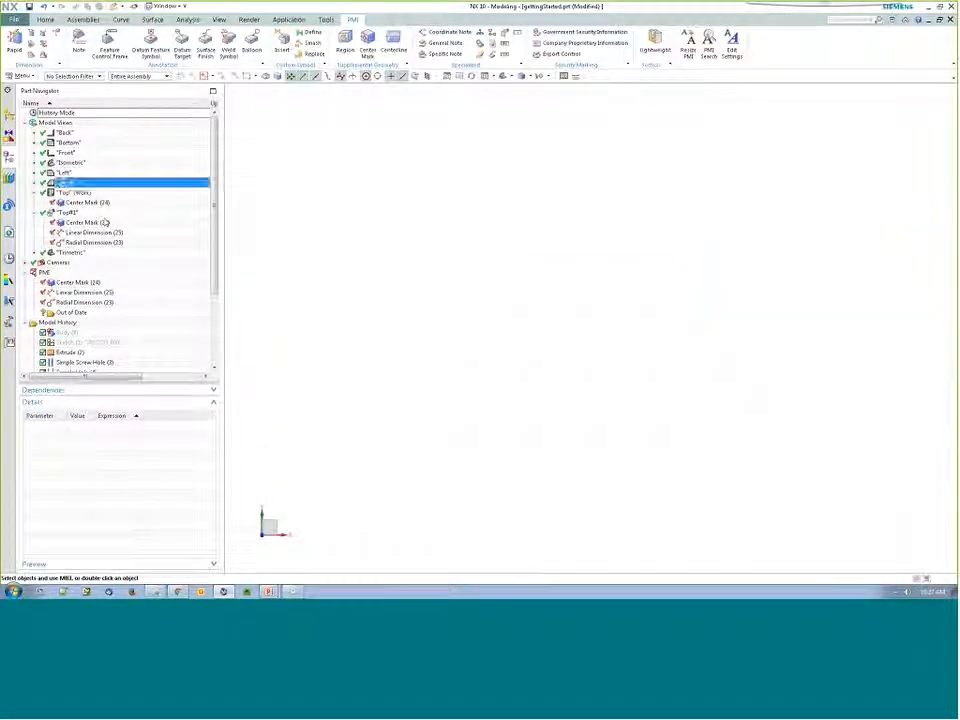
pyautogui.scroll(-3, 306, 285)
pyautogui.moveTo(306, 285); pyautogui.dragTo(334, 339, button='middle')
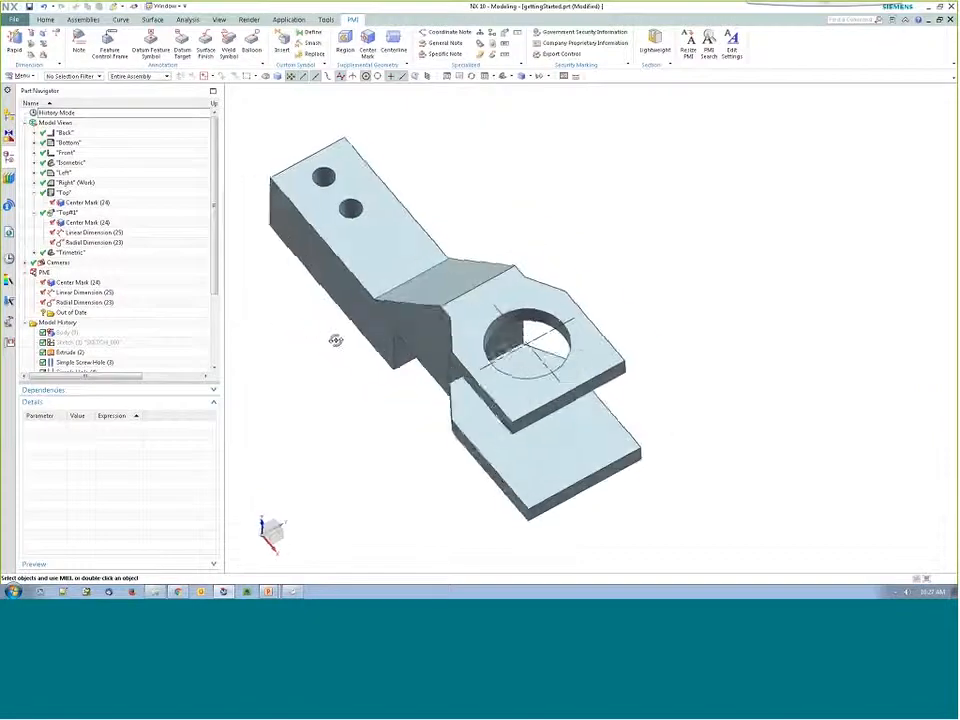
pyautogui.click(35, 183)
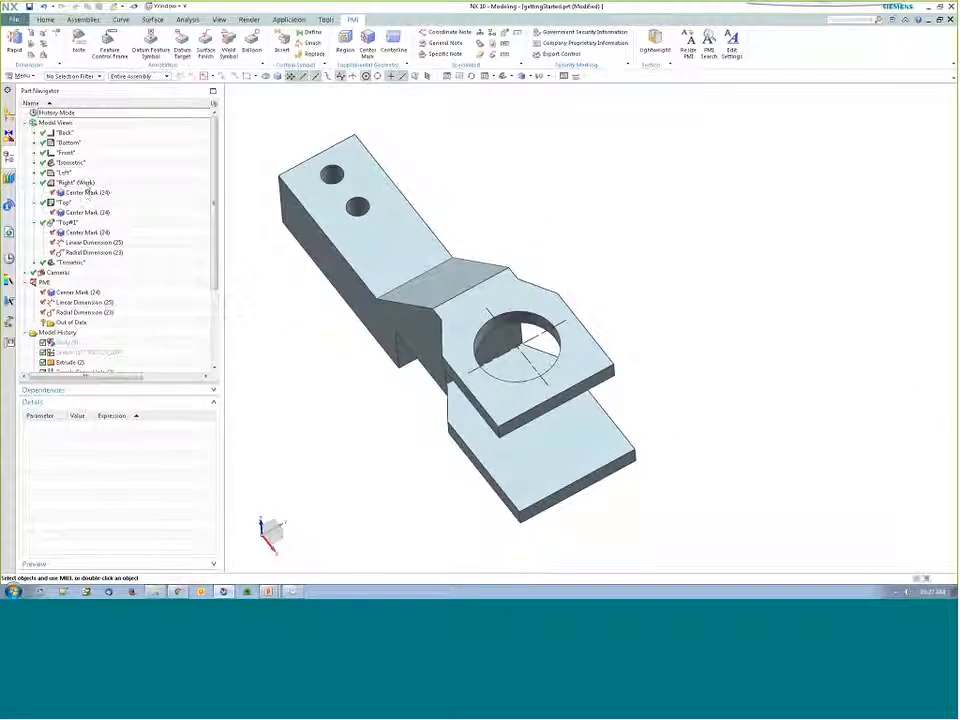
pyautogui.doubleClick(65, 182)
pyautogui.scroll(-4, 360, 315)
pyautogui.scroll(5, 495, 208)
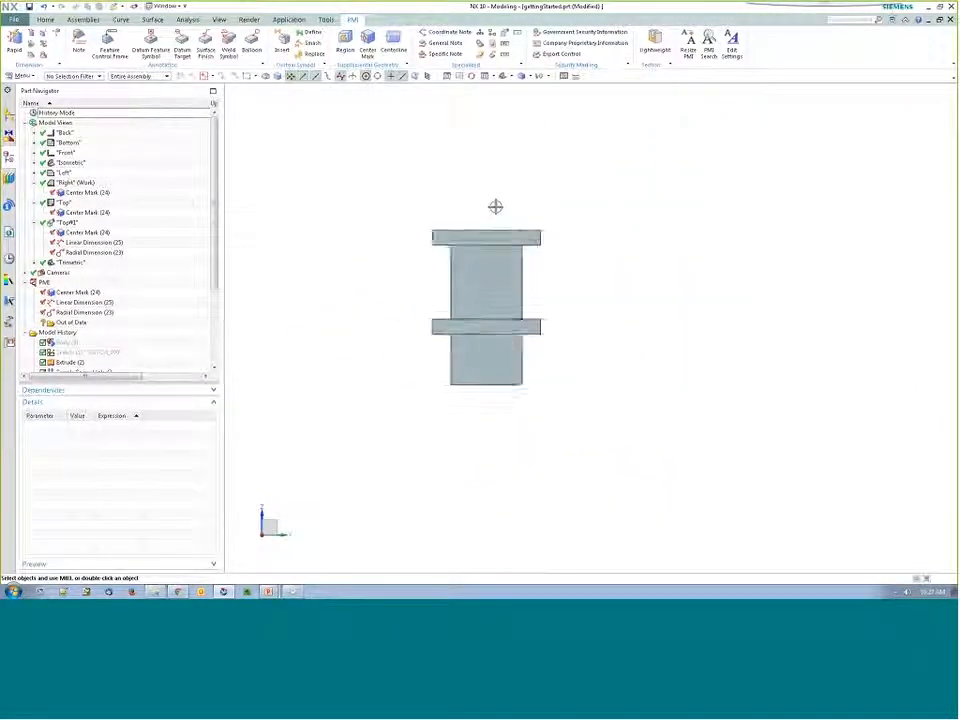
pyautogui.moveTo(340, 292)
pyautogui.mouseDown(button='middle')
pyautogui.moveTo(358, 311)
pyautogui.moveTo(349, 307)
pyautogui.mouseUp(button='middle')
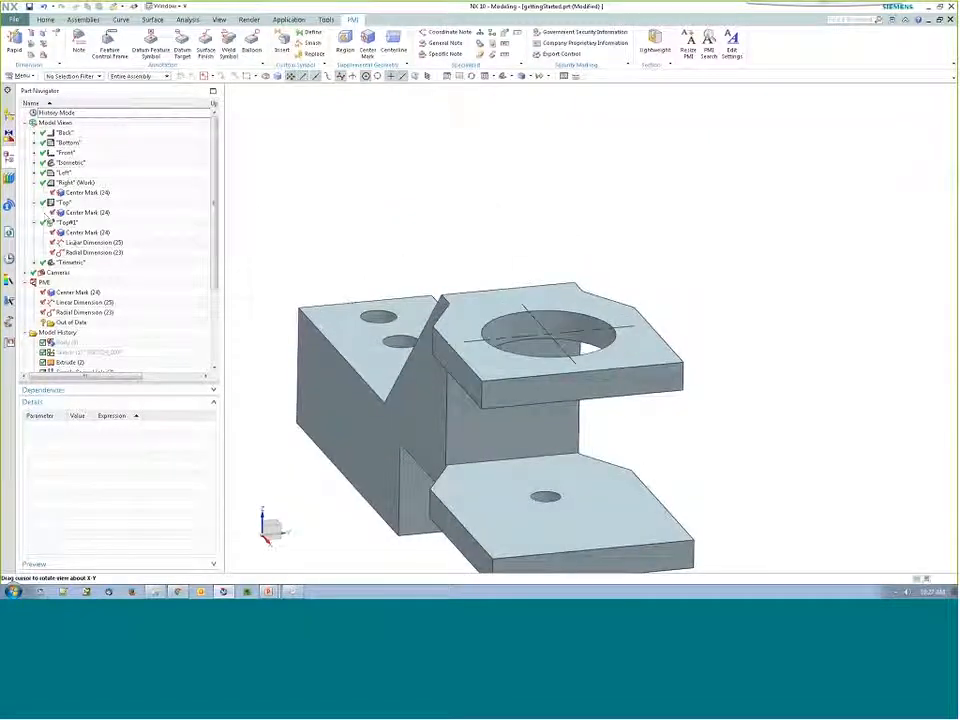
# - Make Top#1 the work view and display the center mark only in that view
pyautogui.doubleClick(68, 224)
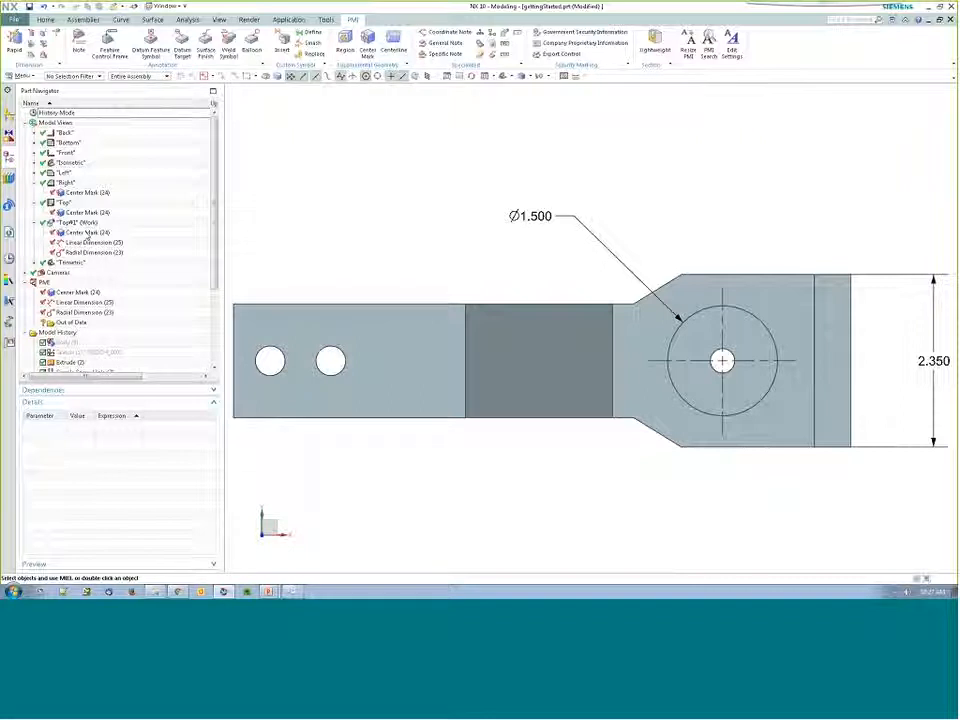
pyautogui.rightClick(88, 234)
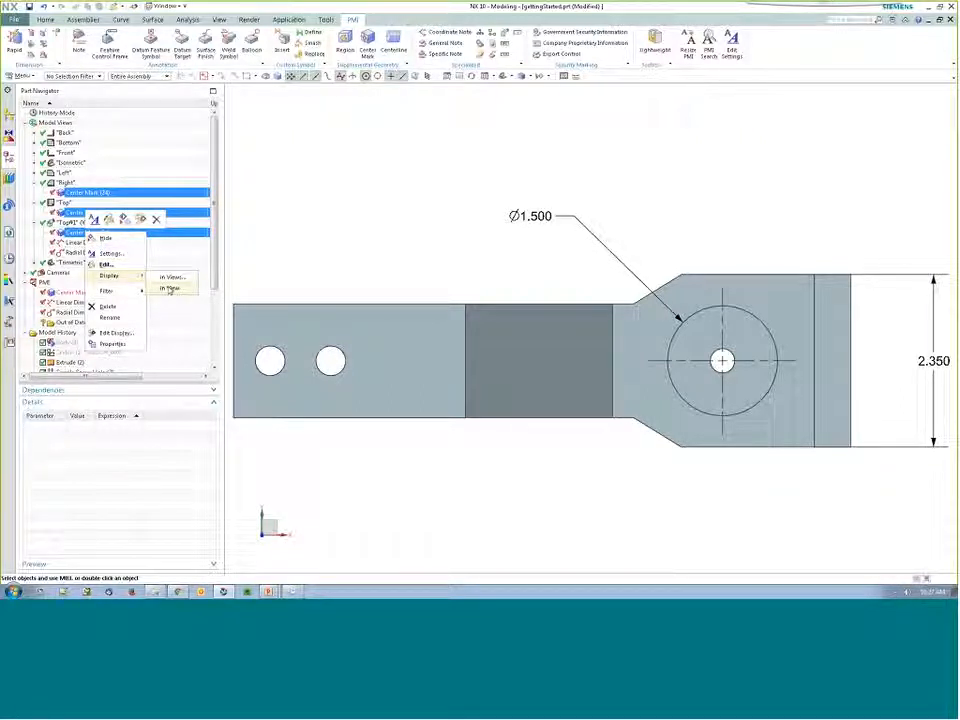
pyautogui.click(168, 289)
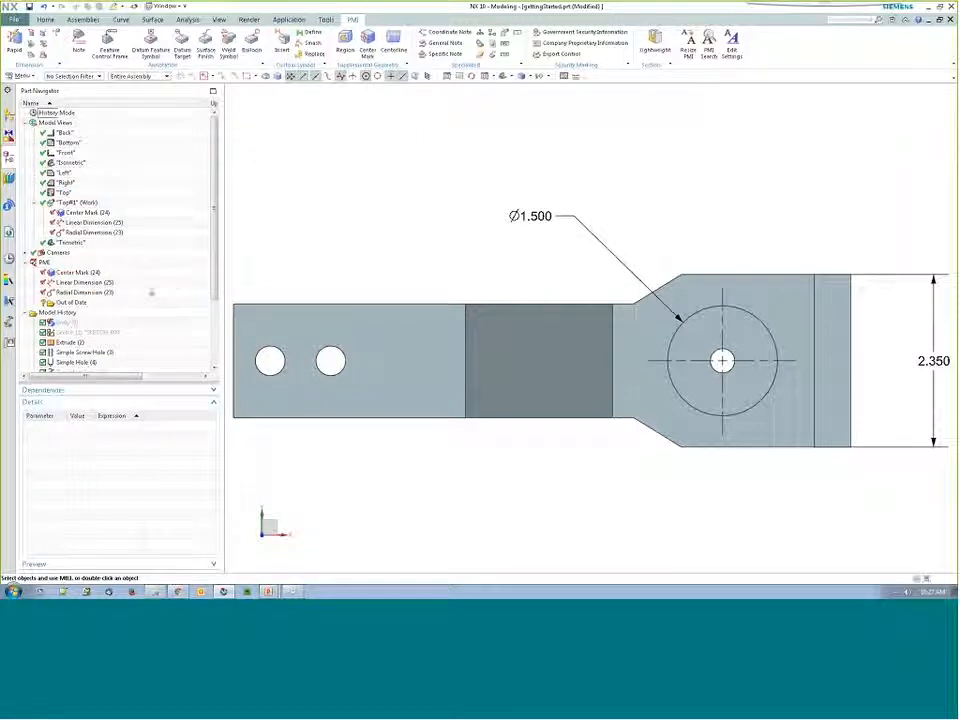
# - Display the large hole's center mark in the Top and Isometric model views in addition to Top#1
pyautogui.rightClick(76, 203)
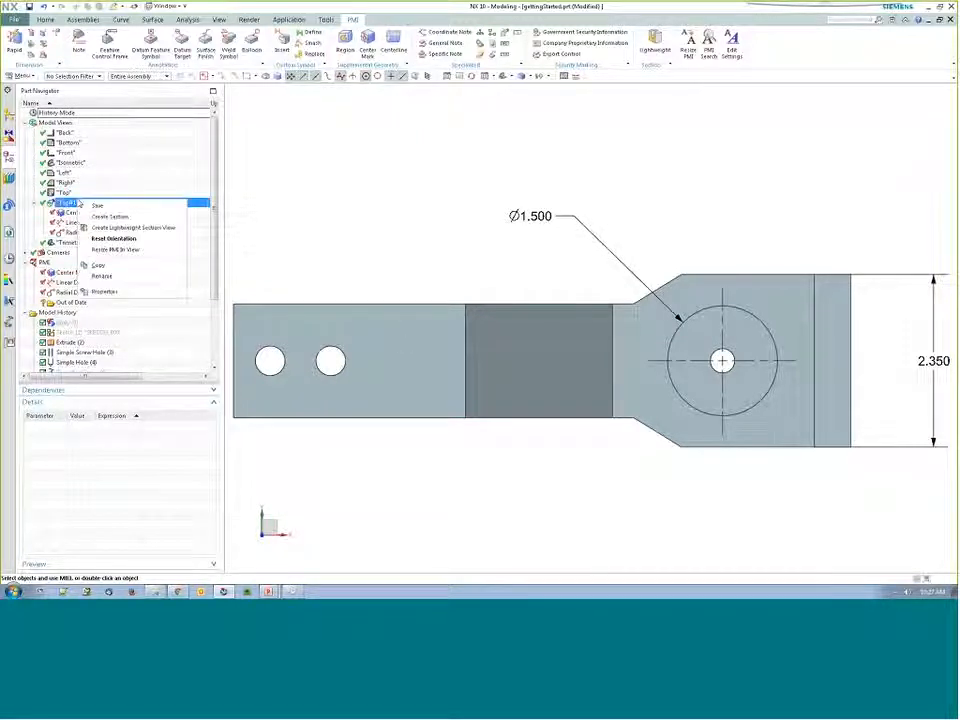
pyautogui.rightClick(68, 213)
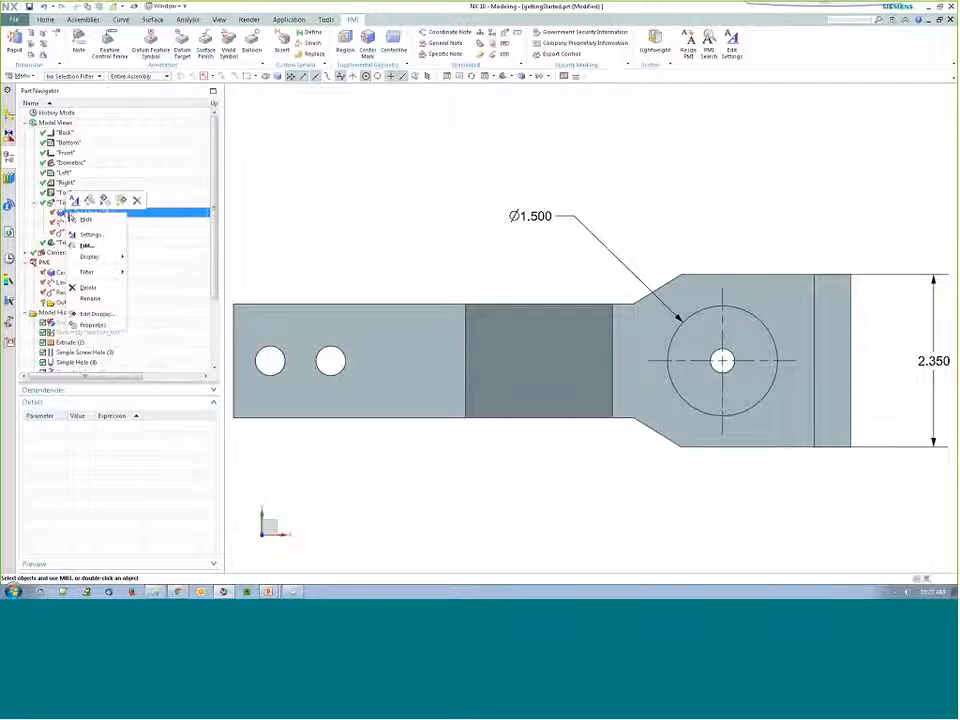
pyautogui.moveTo(112, 257)
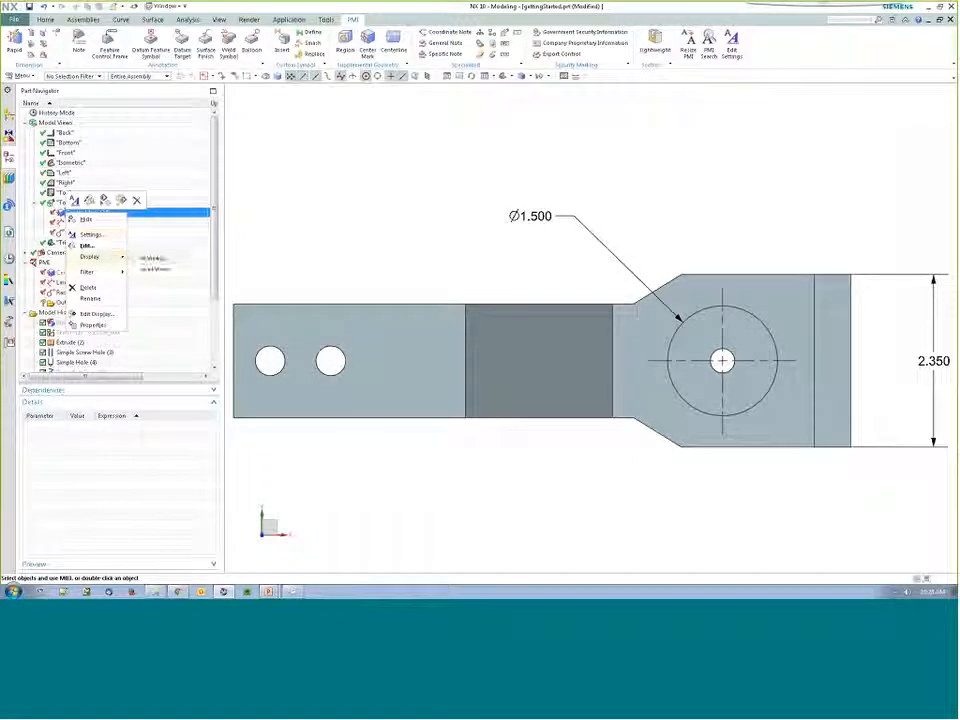
pyautogui.click(155, 260)
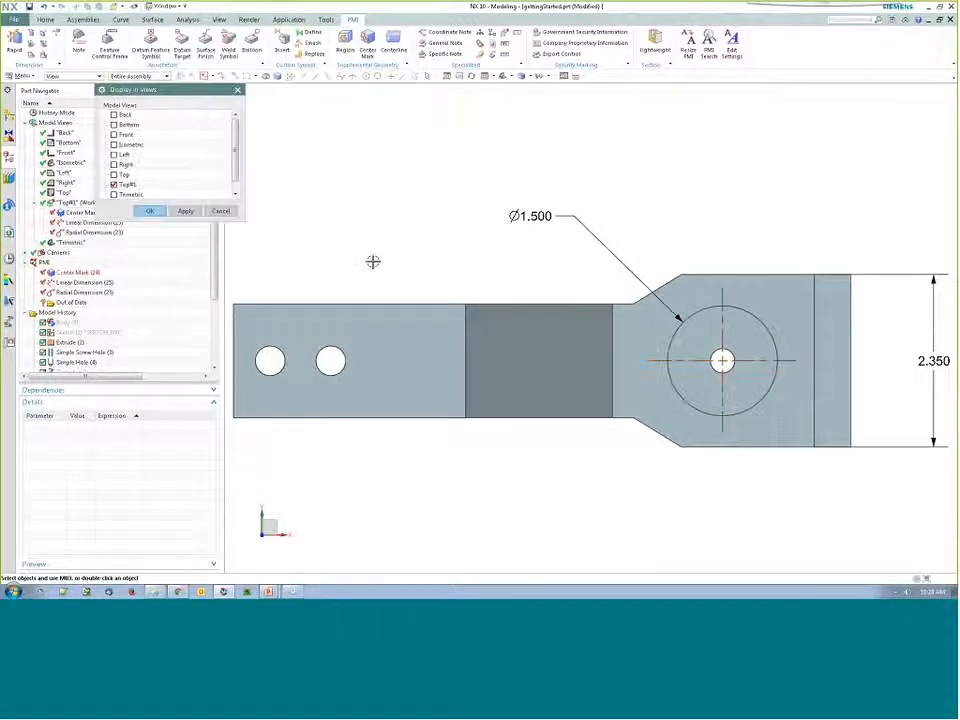
pyautogui.click(120, 175)
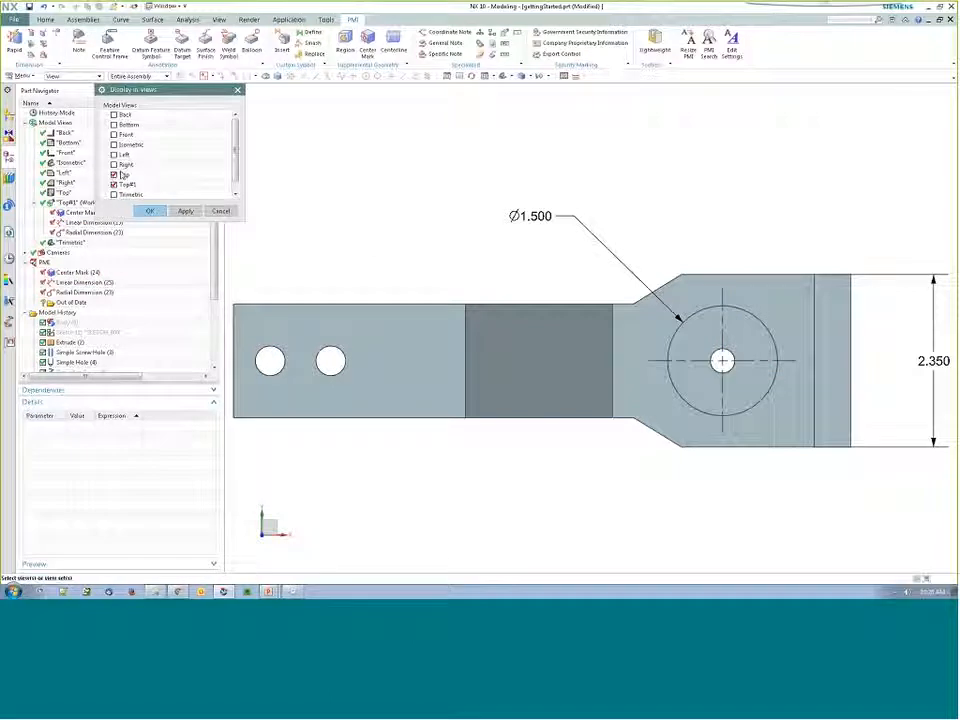
pyautogui.click(124, 147)
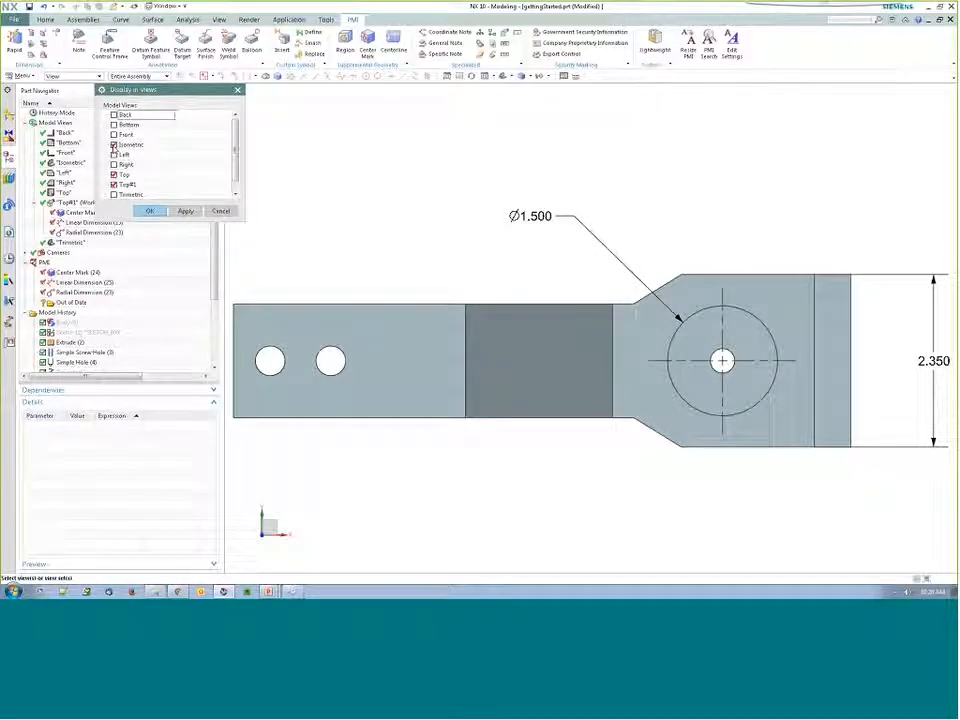
pyautogui.click(150, 211)
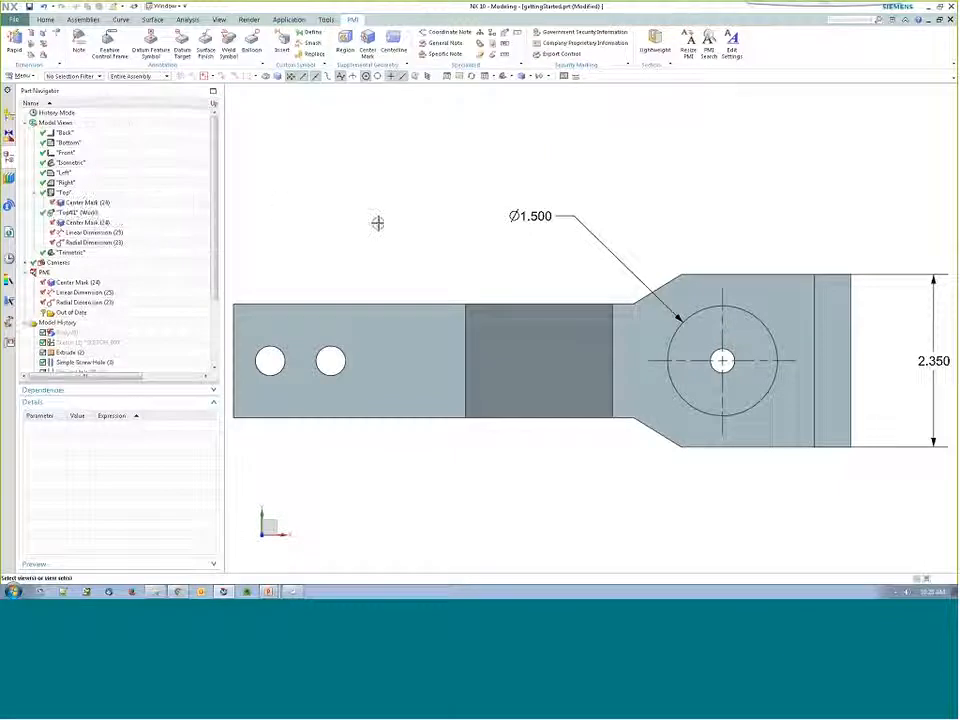
# - Examine the center mark in the Top and Isometric views, hiding and reshowing it from the Isometric view's listing
pyautogui.doubleClick(66, 193)
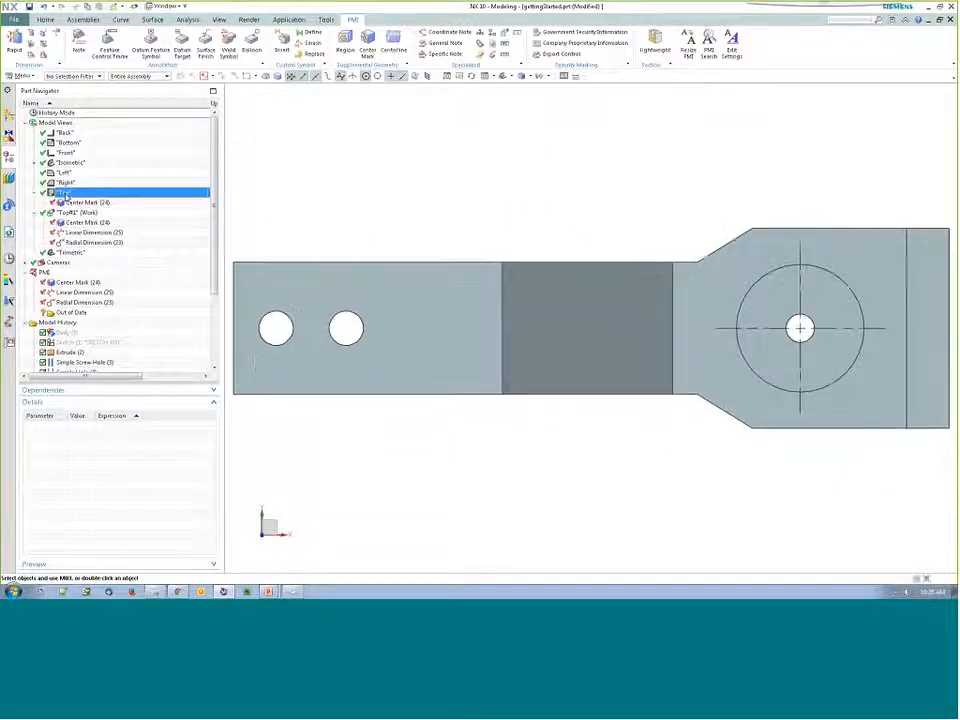
pyautogui.doubleClick(76, 163)
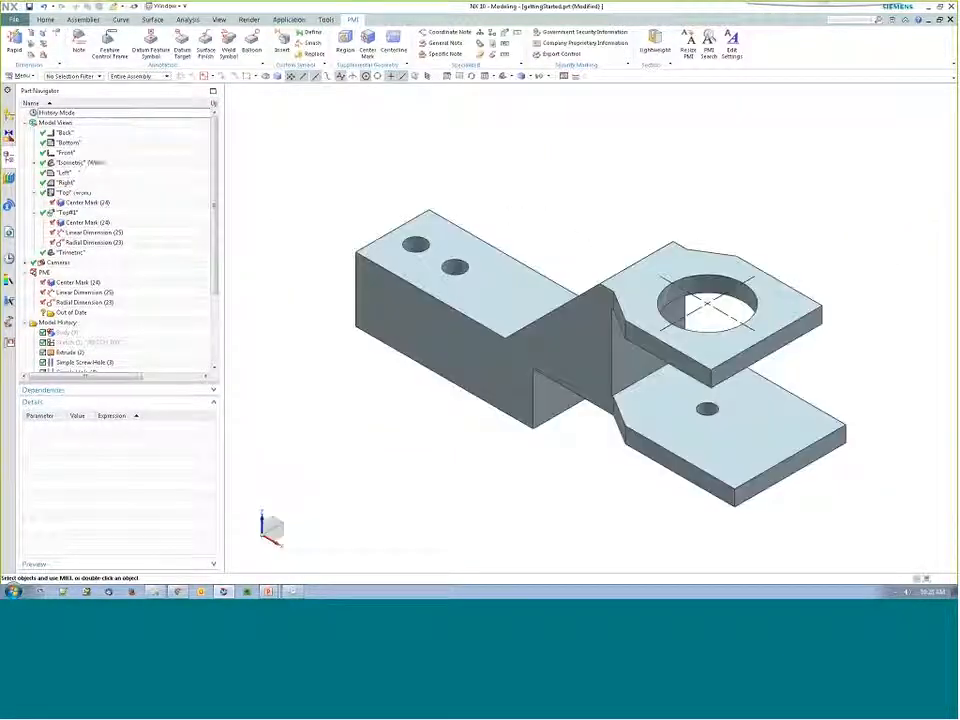
pyautogui.click(35, 164)
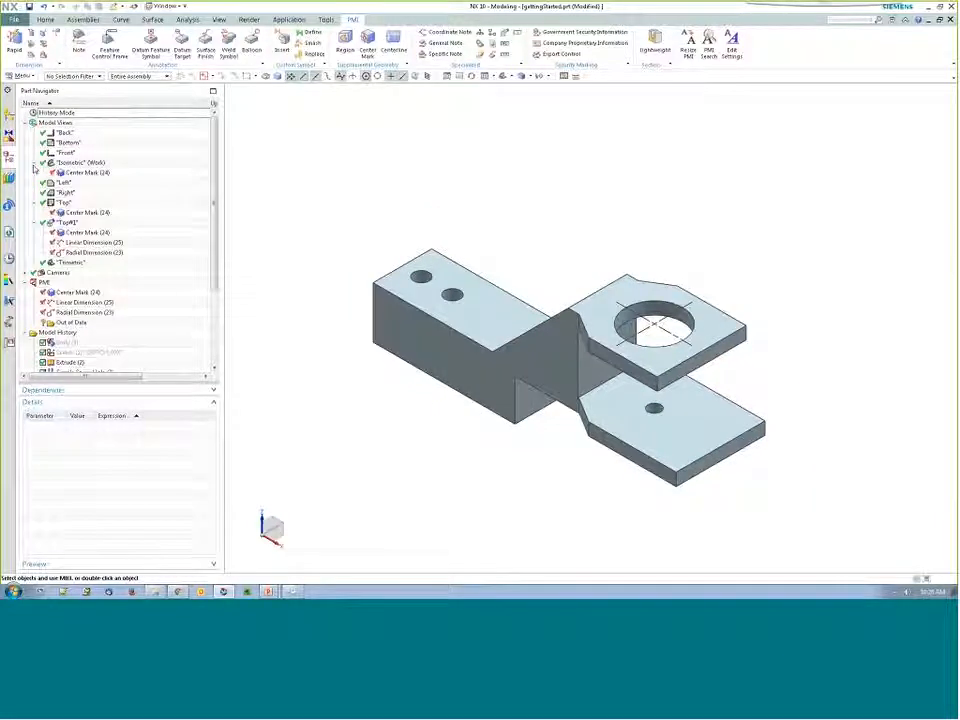
pyautogui.click(53, 173)
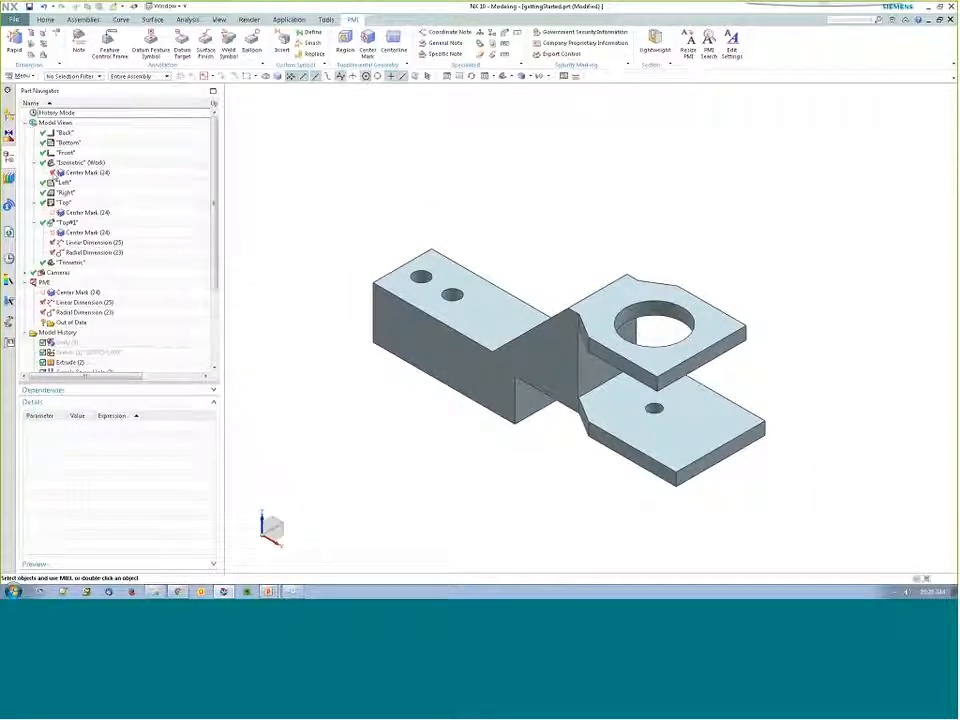
pyautogui.click(53, 174)
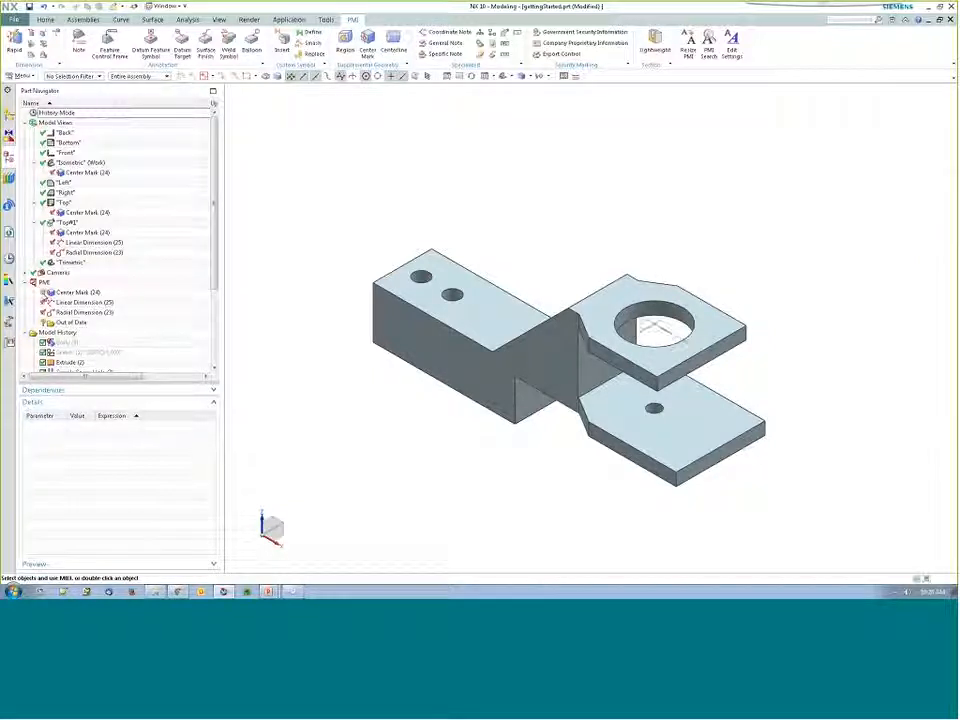
pyautogui.click(70, 291)
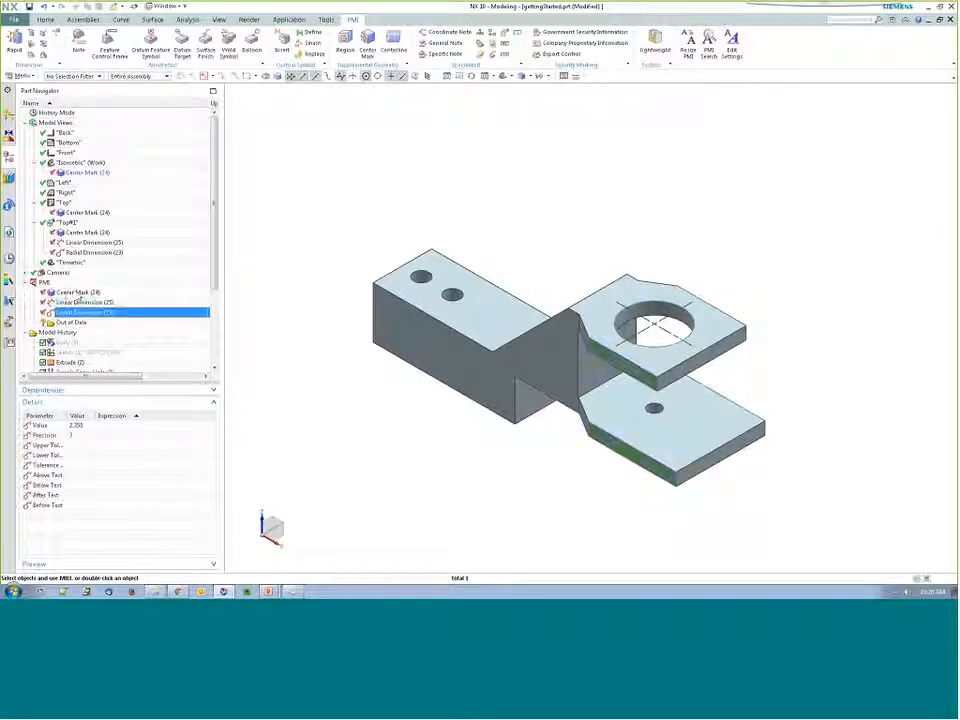
pyautogui.scroll(-2, 488, 274)
pyautogui.scroll(2, 627, 330)
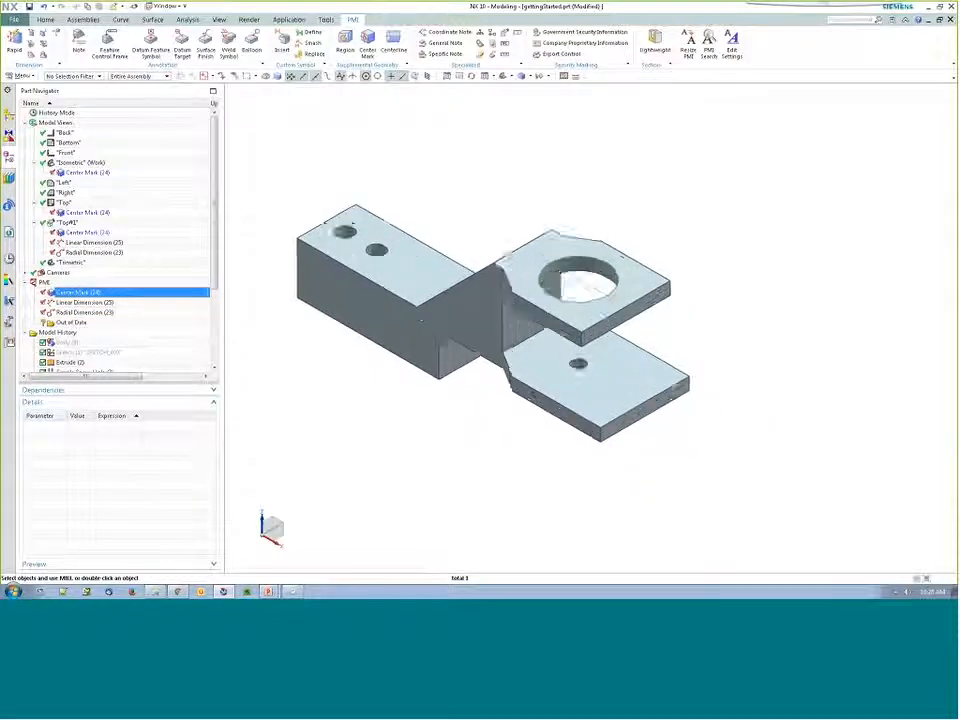
pyautogui.scroll(-2, 650, 405)
pyautogui.moveTo(544, 424); pyautogui.dragTo(579, 414, button='middle')
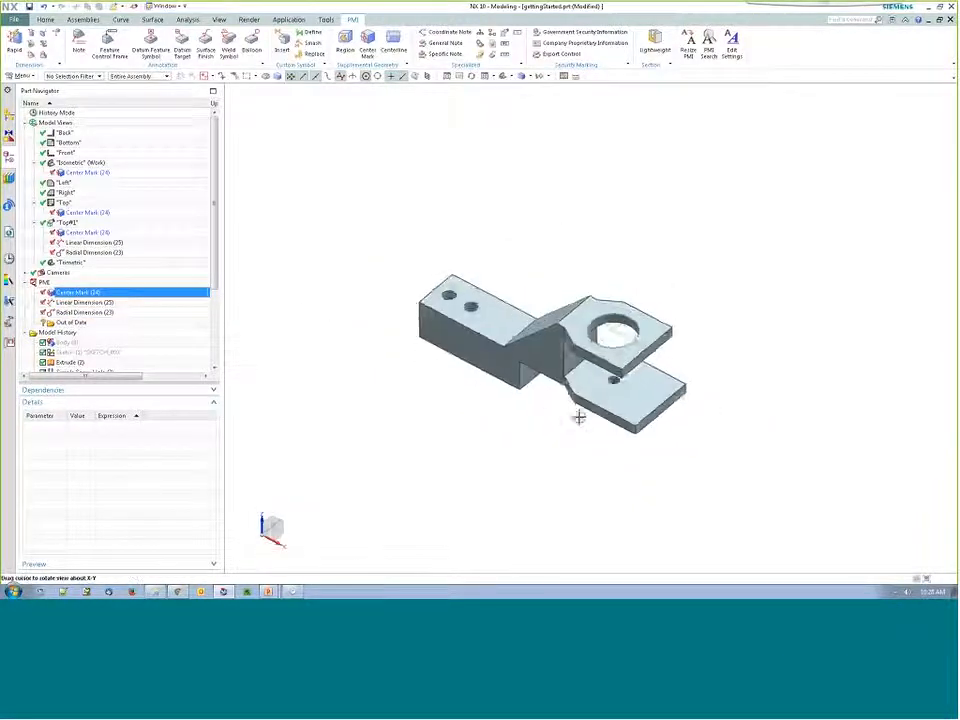
pyautogui.scroll(3, 573, 415)
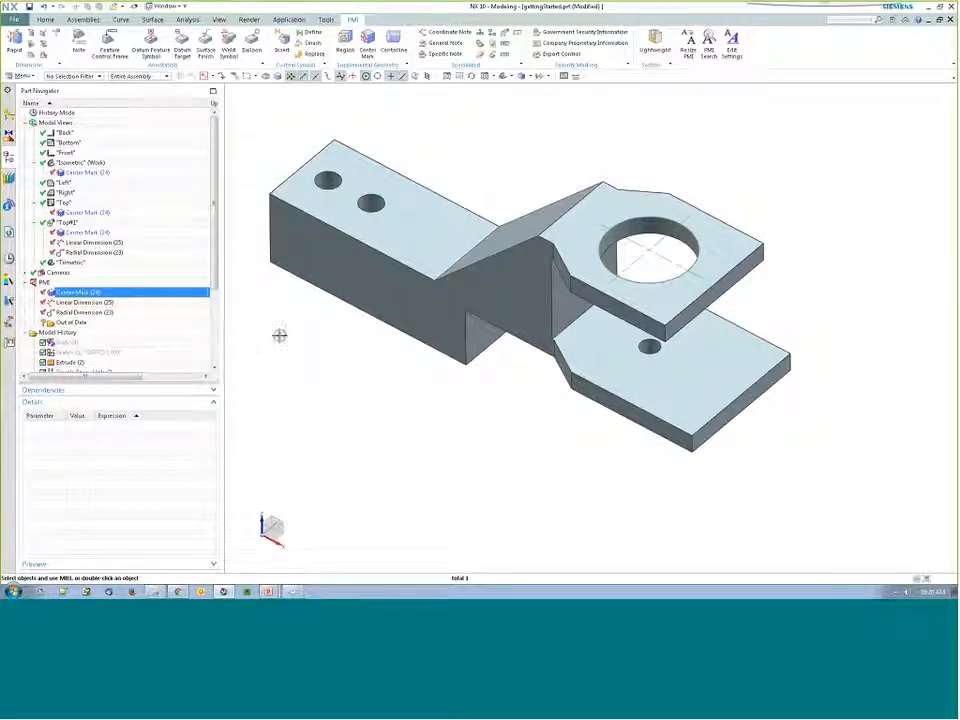
pyautogui.scroll(-2, 371, 403)
pyautogui.scroll(2, 287, 346)
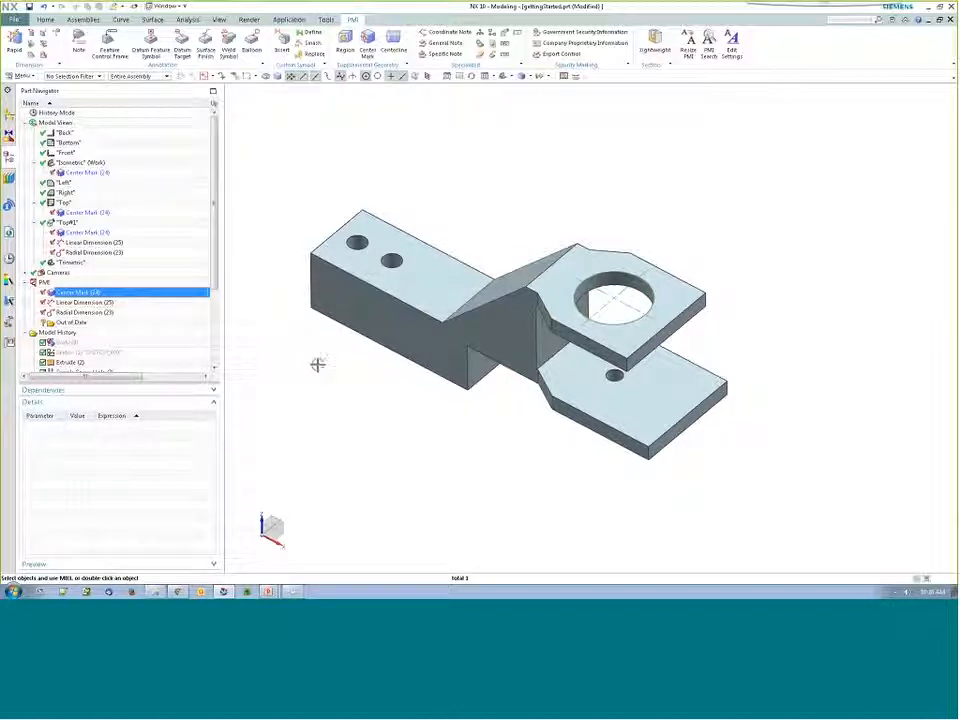
pyautogui.moveTo(376, 430)
pyautogui.mouseDown(button='middle')
pyautogui.moveTo(358, 420)
pyautogui.moveTo(381, 424)
pyautogui.mouseUp(button='middle')
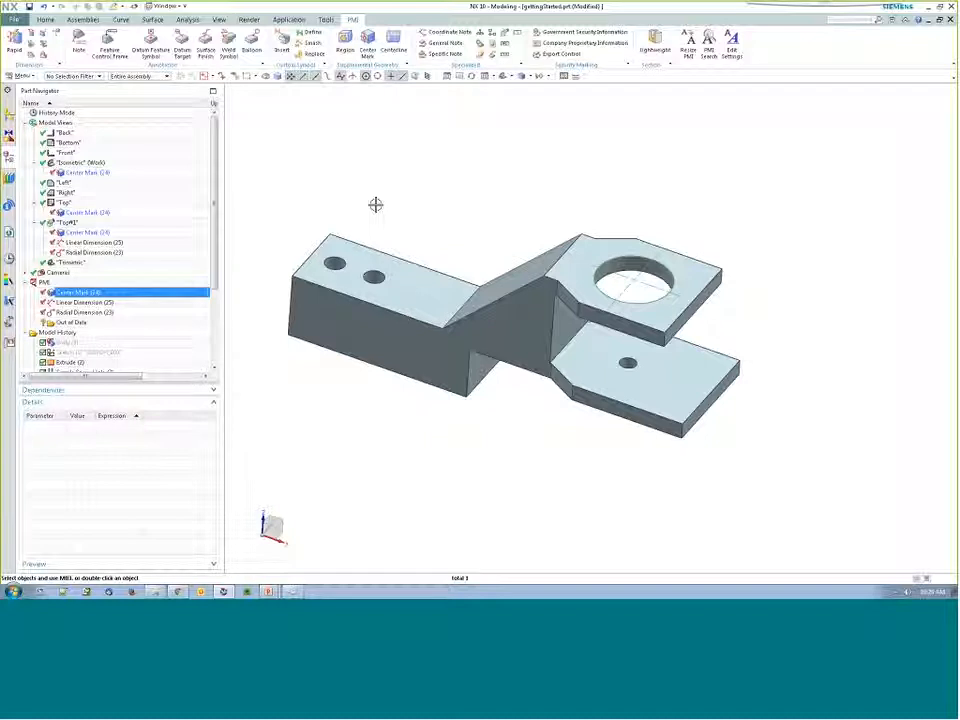
pyautogui.click(166, 6)
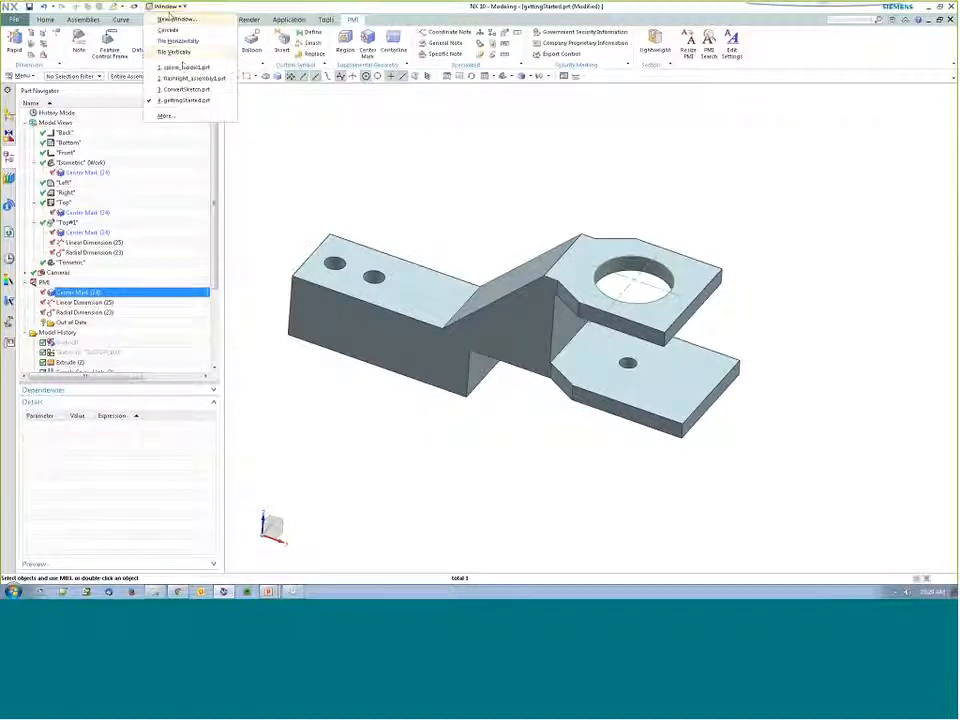
pyautogui.click(282, 151)
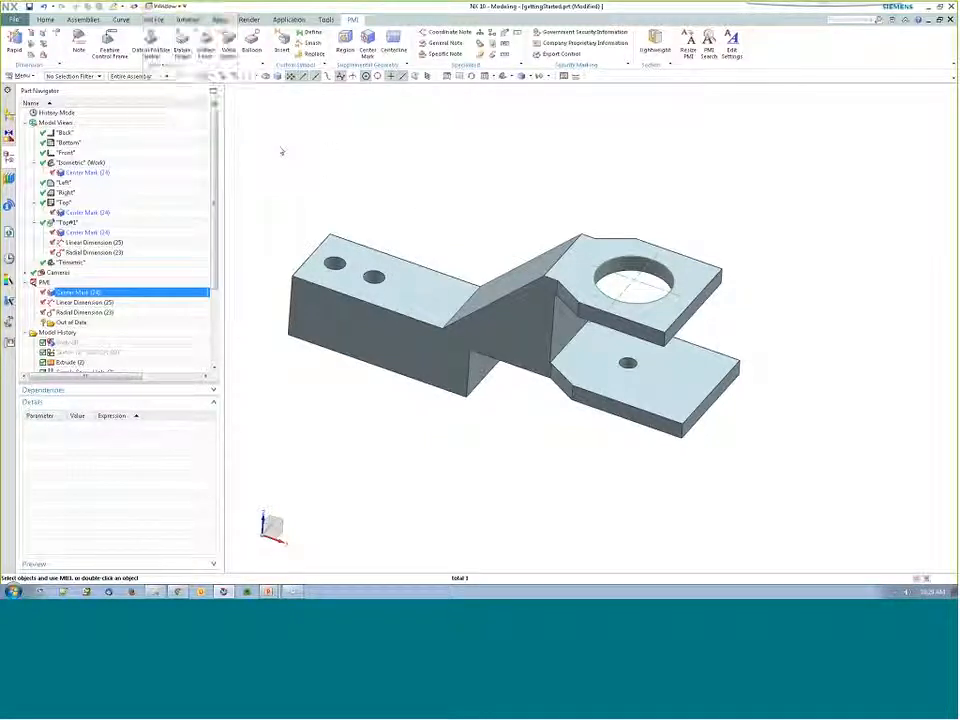
pyautogui.moveTo(282, 151); pyautogui.dragTo(236, 385, button='middle')
# - Make Top the work view and remove the center mark from it, keeping the mark in Isometric and Top#1
pyautogui.doubleClick(70, 222)
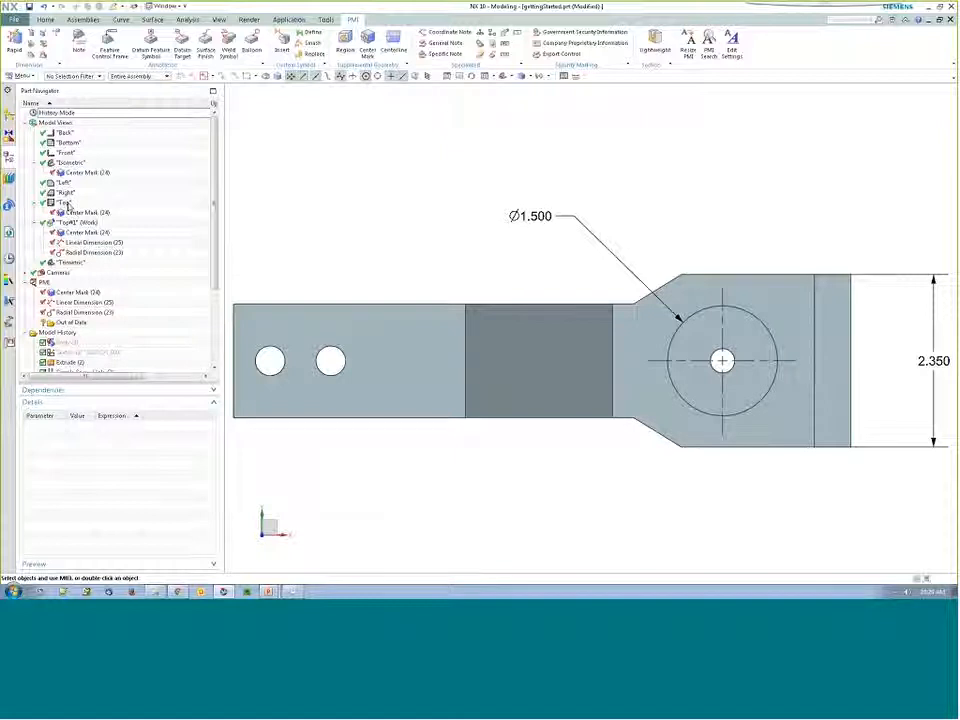
pyautogui.doubleClick(65, 204)
pyautogui.rightClick(73, 212)
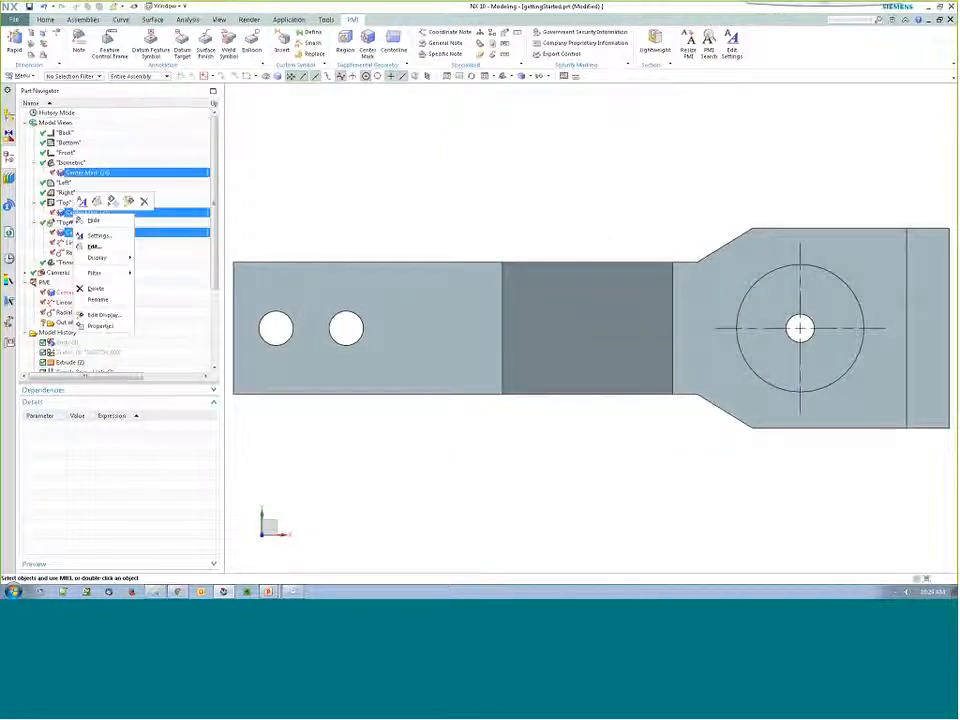
pyautogui.moveTo(100, 257)
pyautogui.click(175, 258)
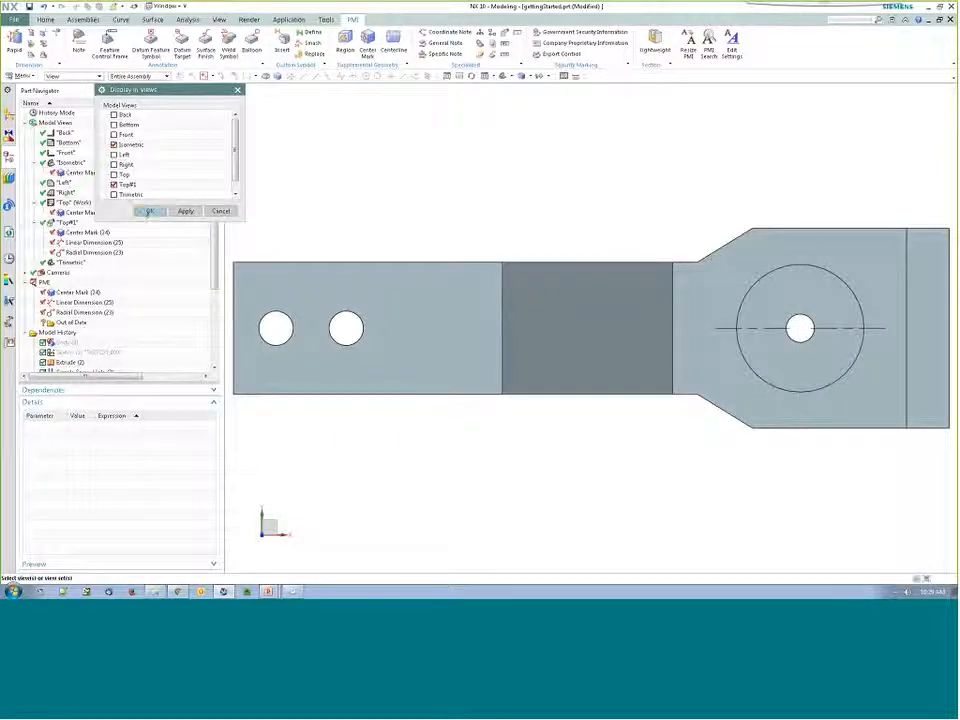
pyautogui.click(148, 212)
# - Start a one-plane lightweight section view from the Top view and orient its section plane normal to Y
pyautogui.scroll(-2, 75, 204)
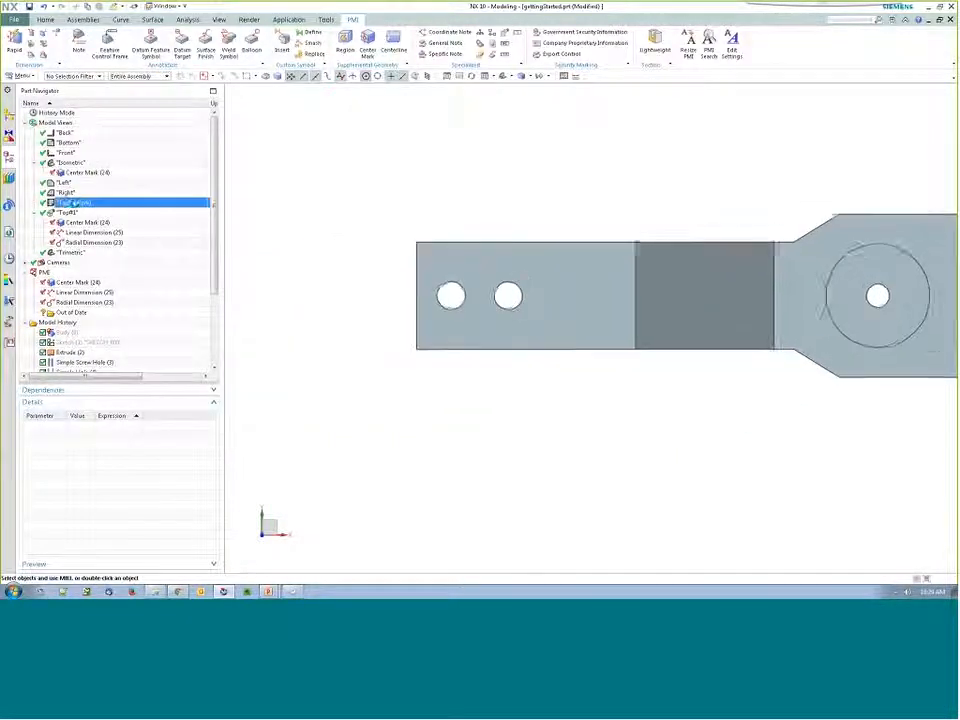
pyautogui.scroll(-3, 510, 342)
pyautogui.scroll(3, 790, 300)
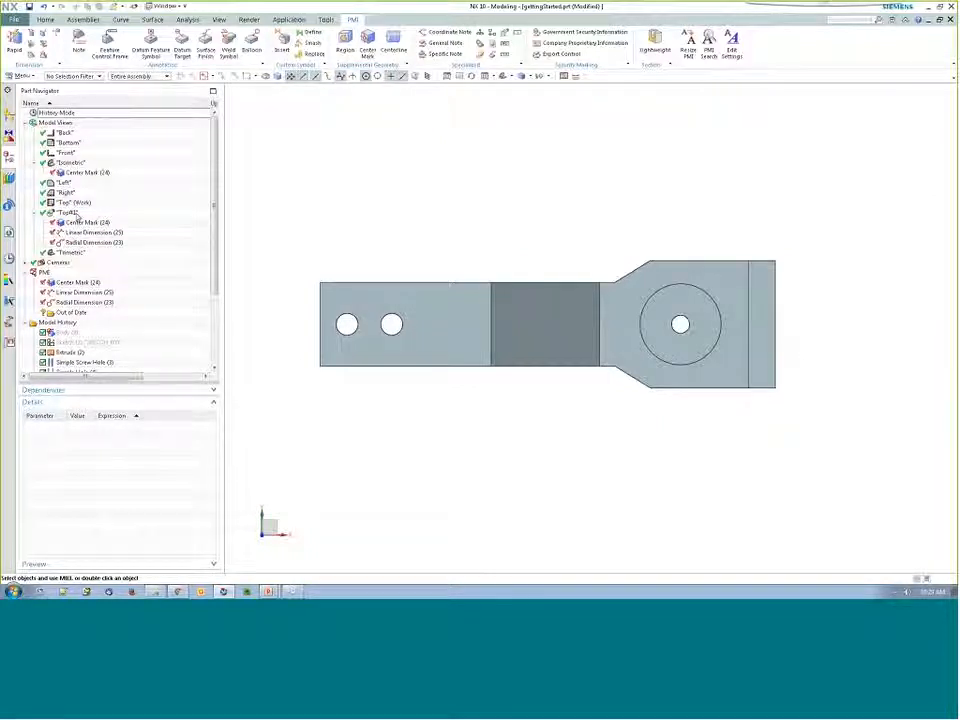
pyautogui.rightClick(76, 203)
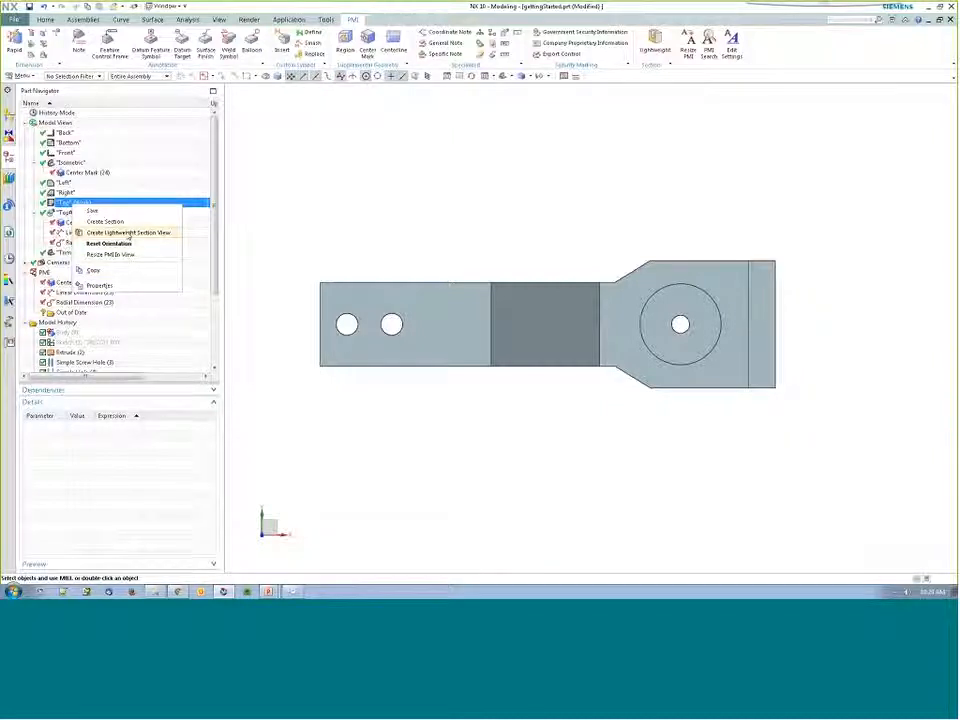
pyautogui.click(129, 233)
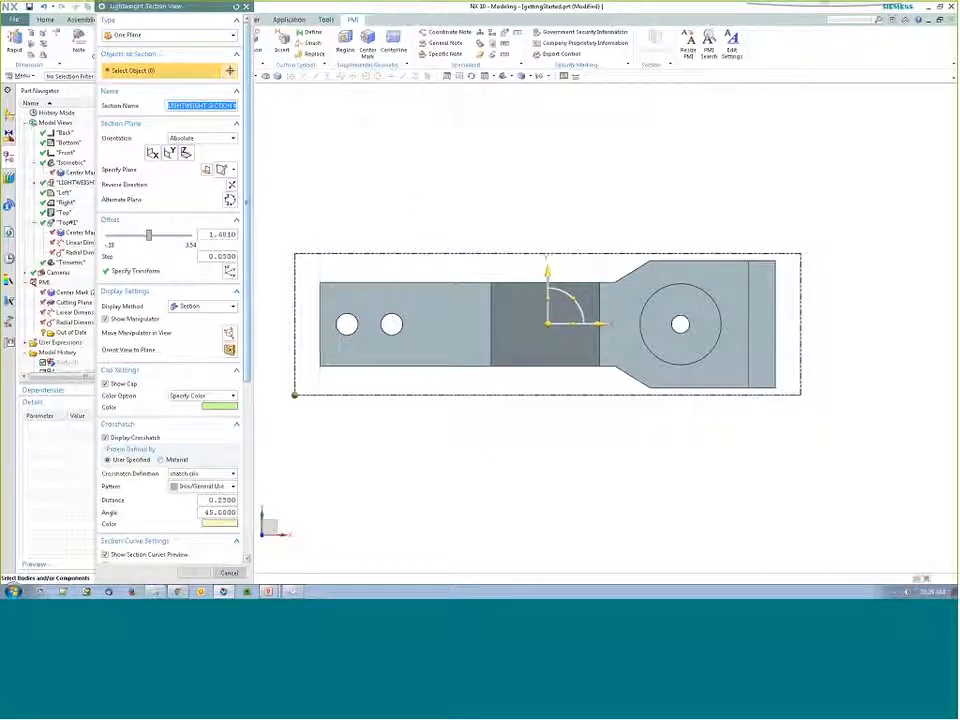
pyautogui.click(210, 170)
pyautogui.click(170, 153)
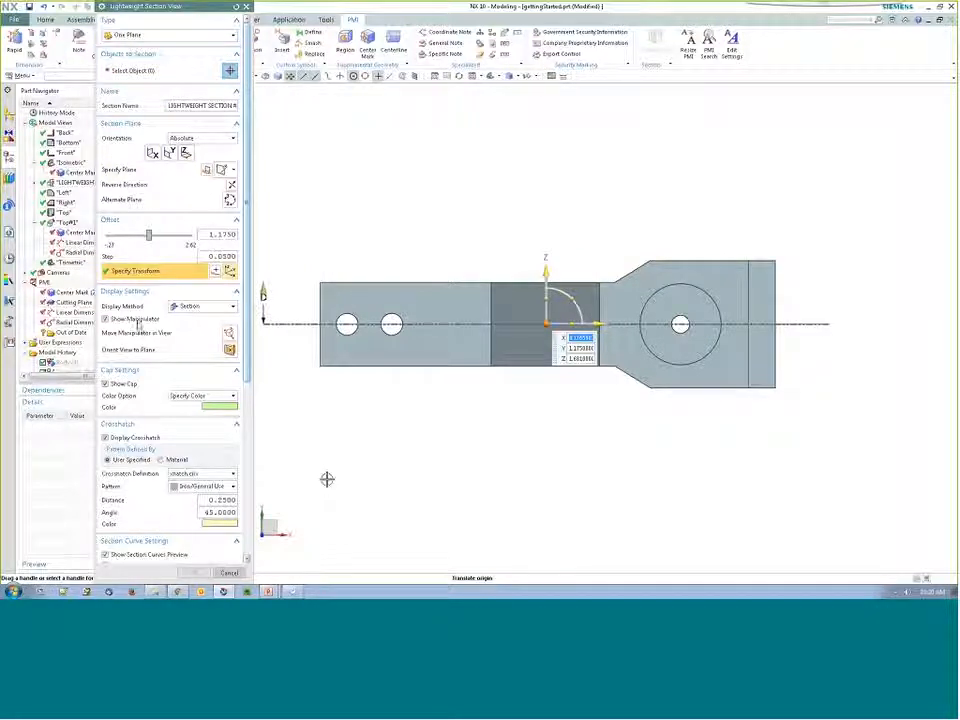
pyautogui.scroll(-5, 217, 430)
pyautogui.scroll(3, 217, 430)
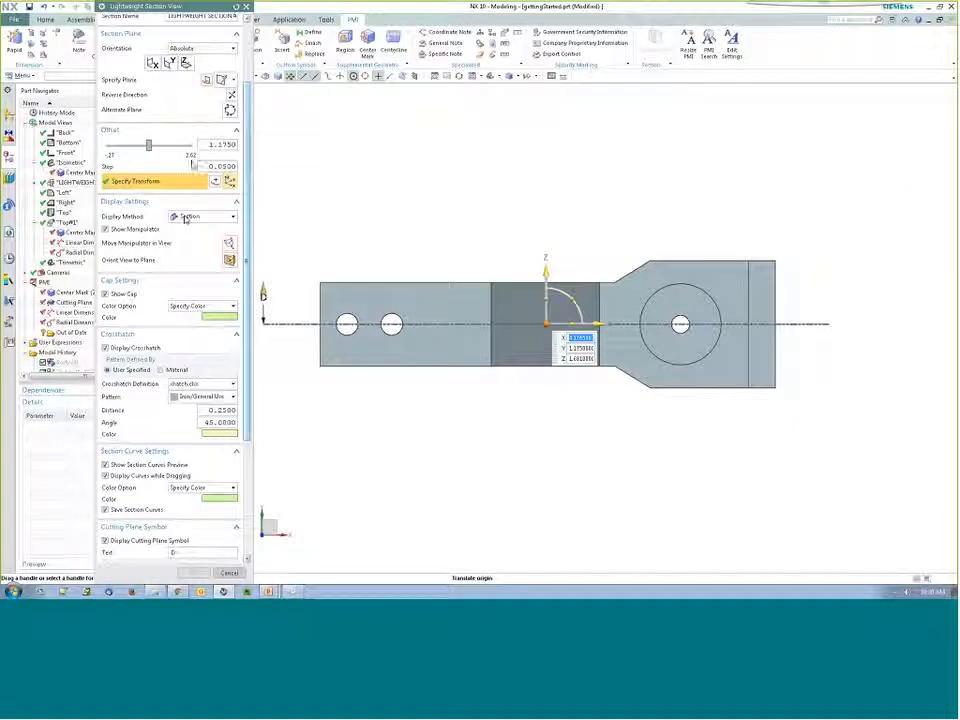
pyautogui.scroll(2, 185, 219)
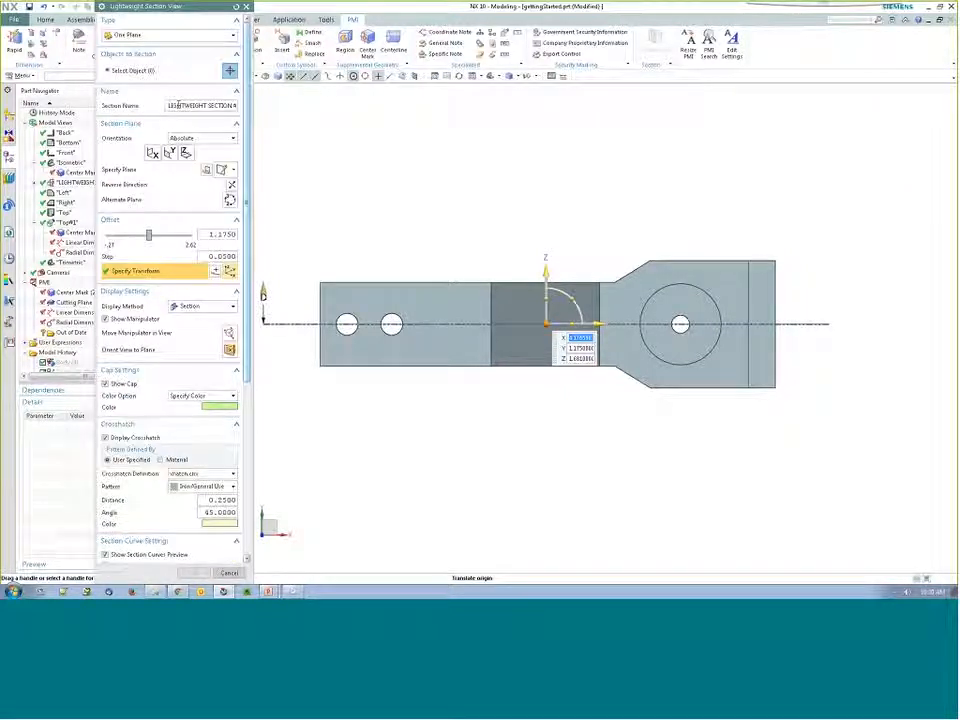
pyautogui.moveTo(169, 105); pyautogui.dragTo(240, 106)
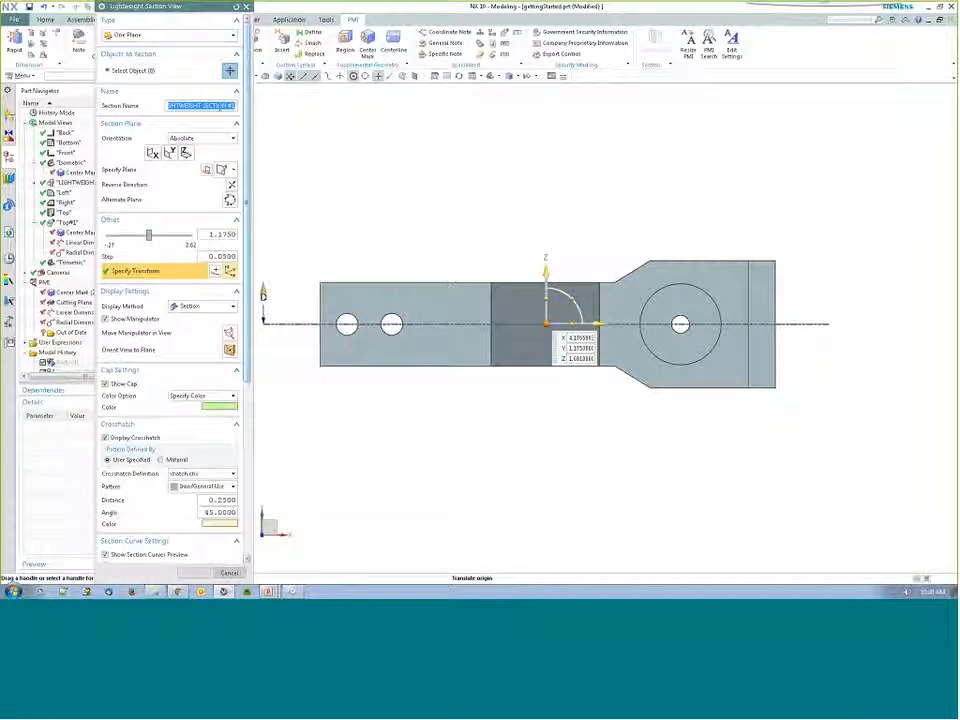
pyautogui.click(168, 105)
# - Complete the lightweight section view with the part's solid body as the sectioned object and the cut direction reversed
pyautogui.click(141, 74)
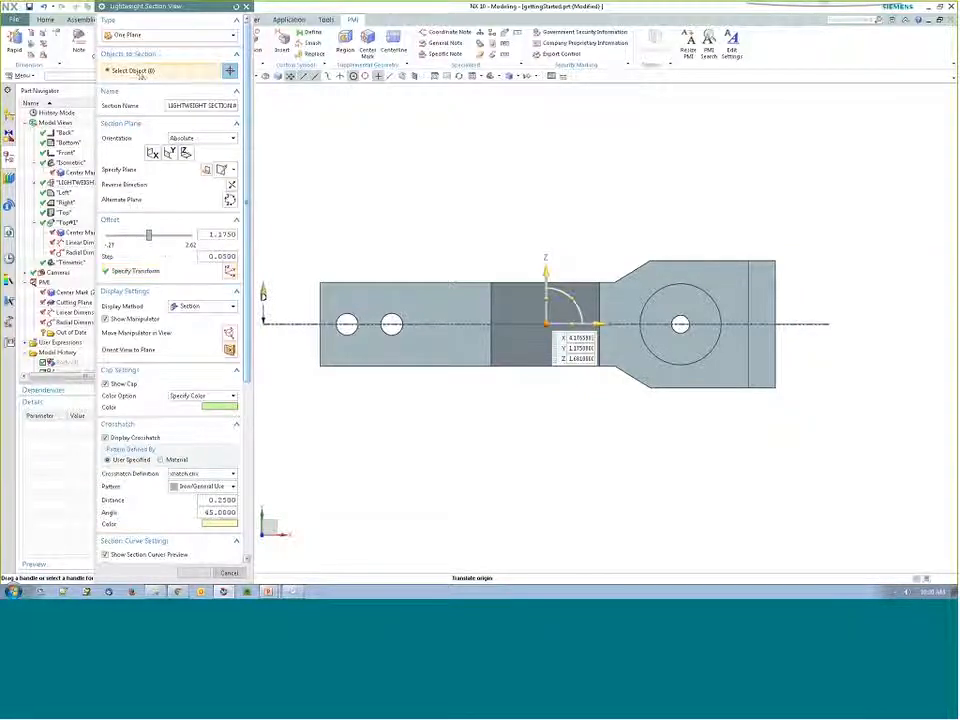
pyautogui.click(422, 347)
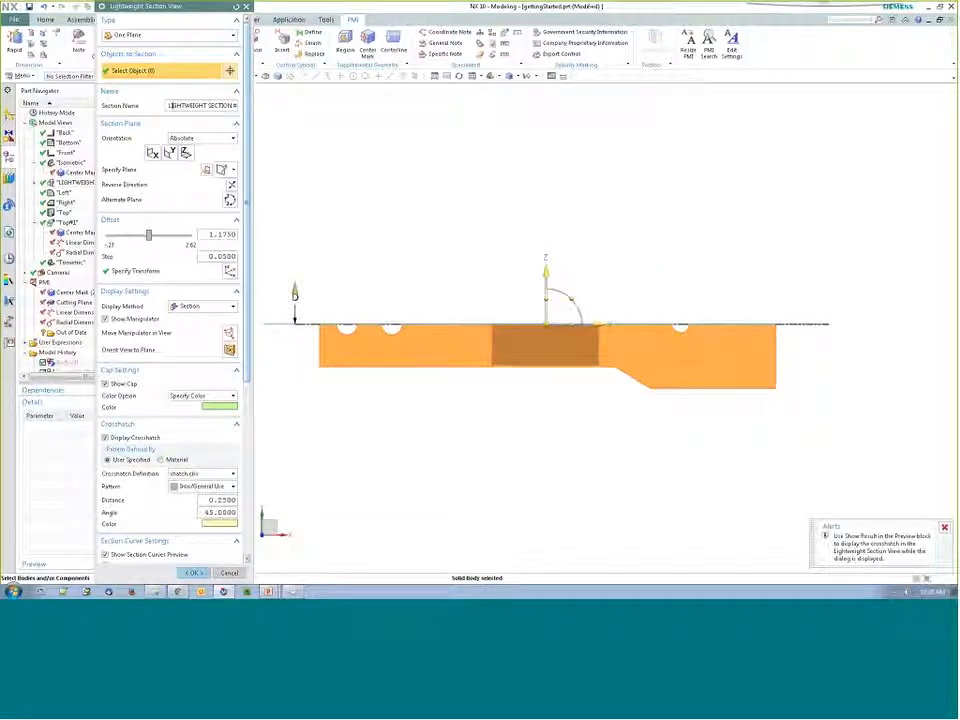
pyautogui.click(231, 185)
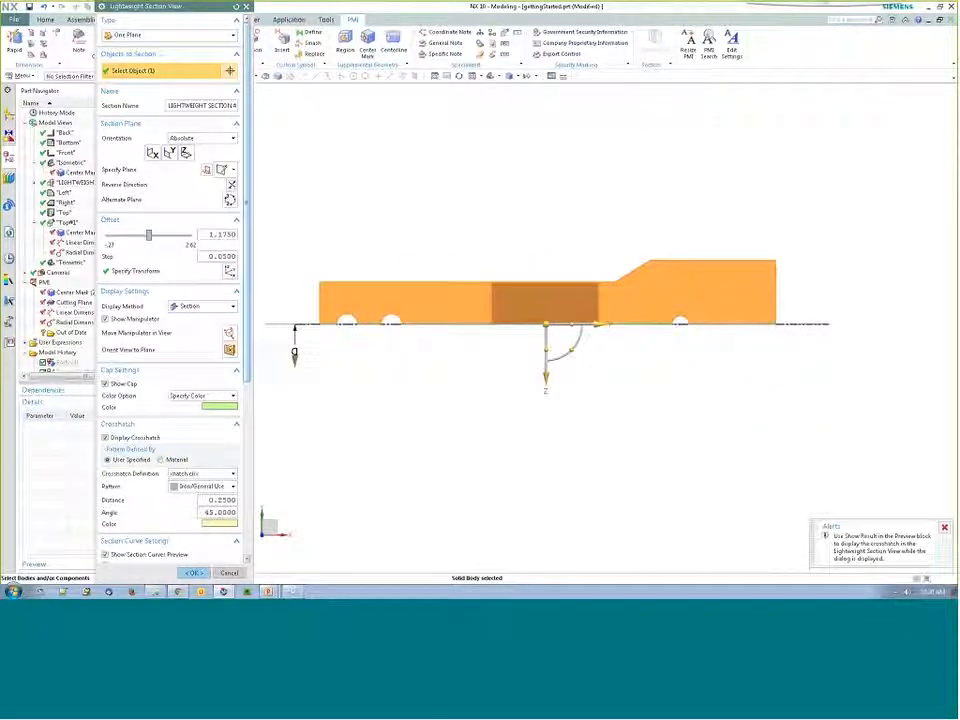
pyautogui.click(193, 572)
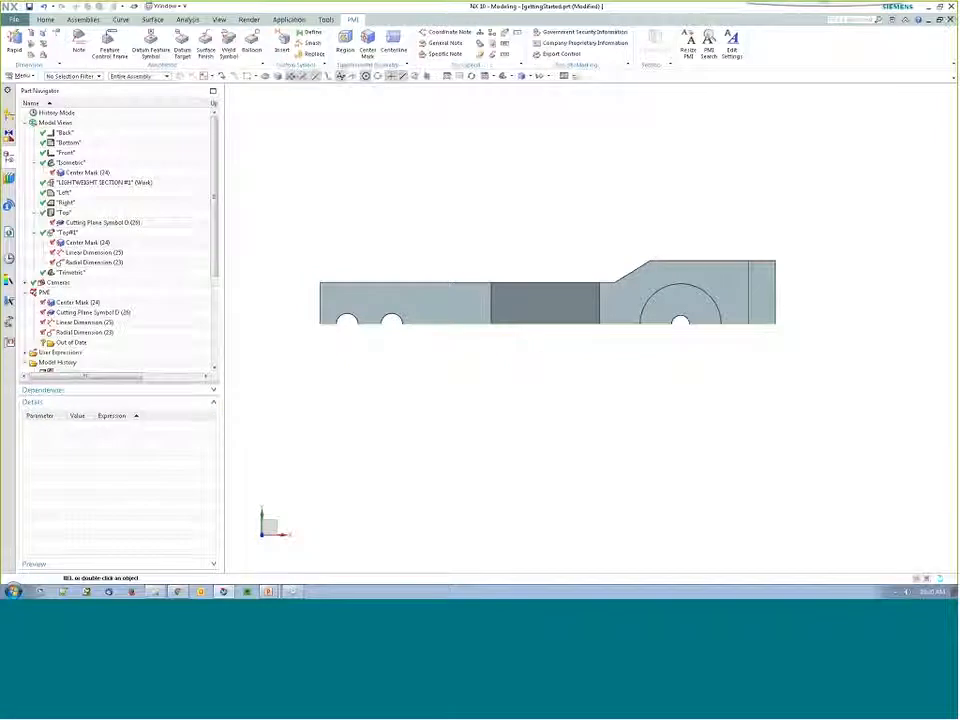
# - Review the lightweight section view's settings, switch the work view to Left, and make the section view the work view again
pyautogui.doubleClick(105, 183)
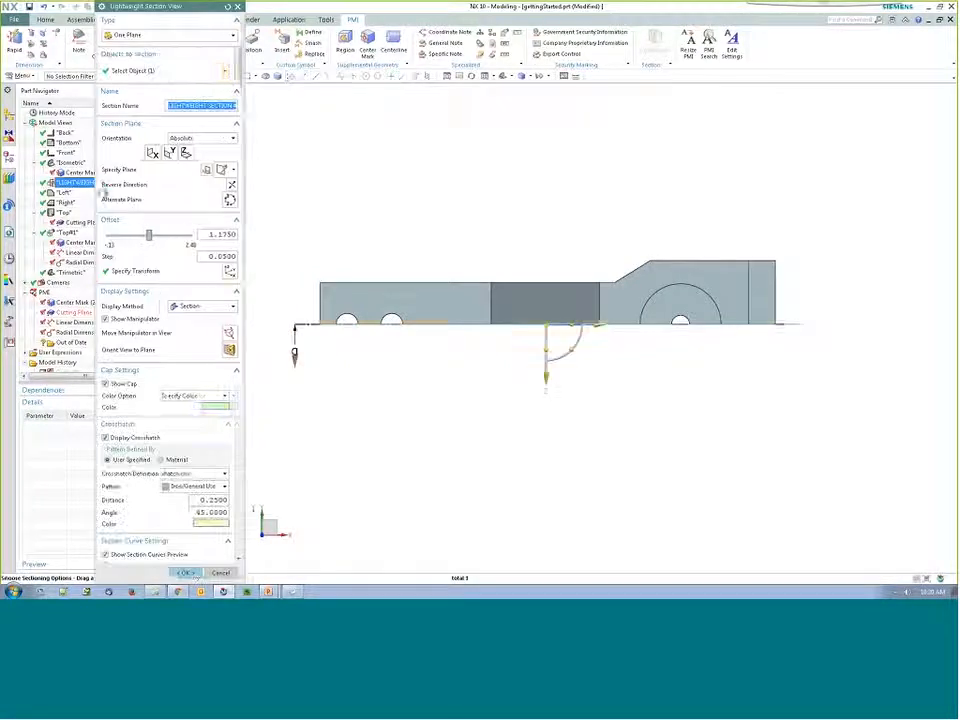
pyautogui.click(193, 572)
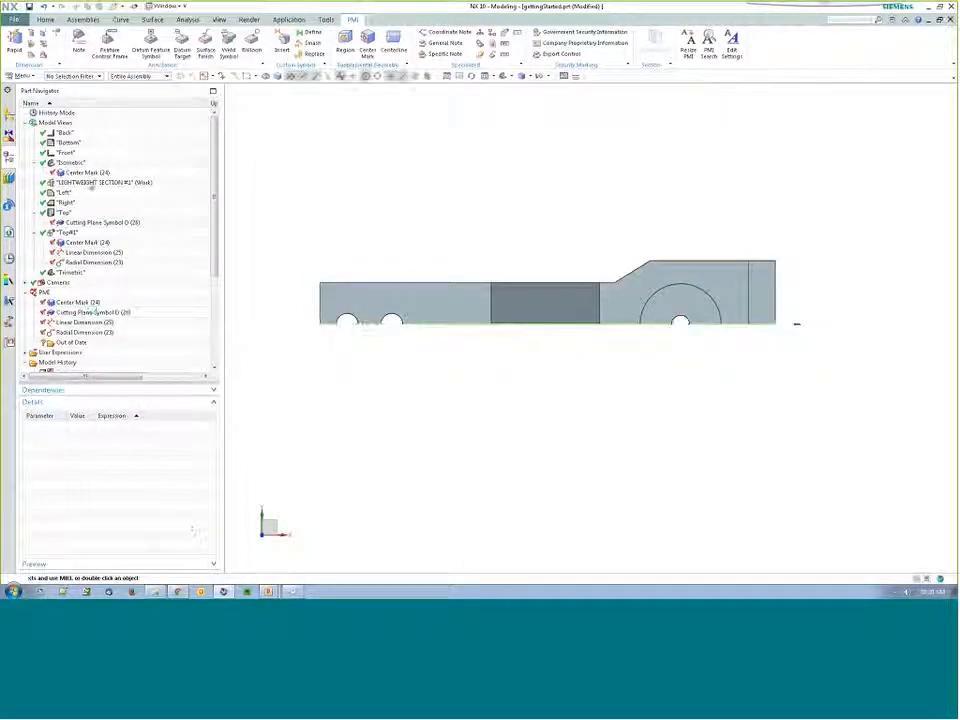
pyautogui.doubleClick(65, 193)
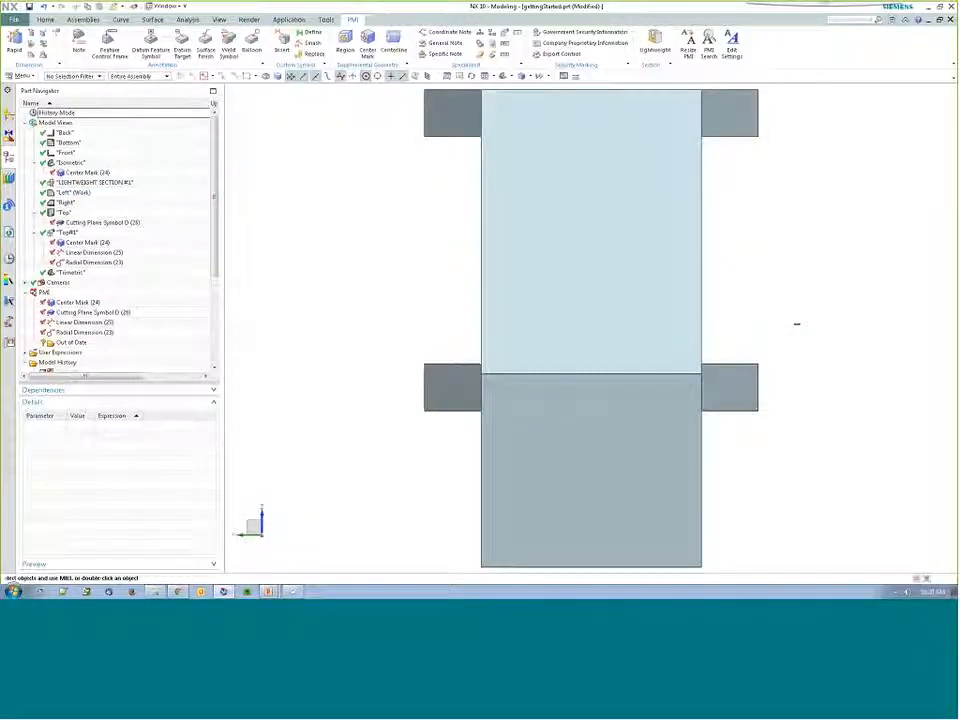
pyautogui.doubleClick(110, 183)
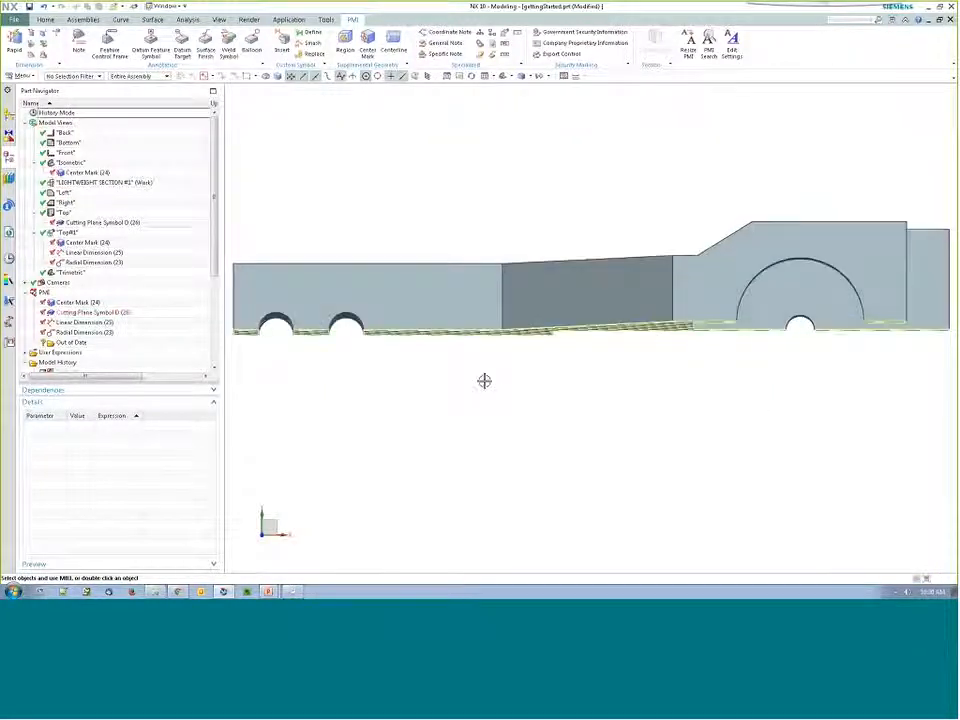
# - Orient the lightweight section view square to its cut face in the X-Z plane and save the view
pyautogui.moveTo(485, 363); pyautogui.dragTo(486, 318, button='middle')
pyautogui.press('F8')
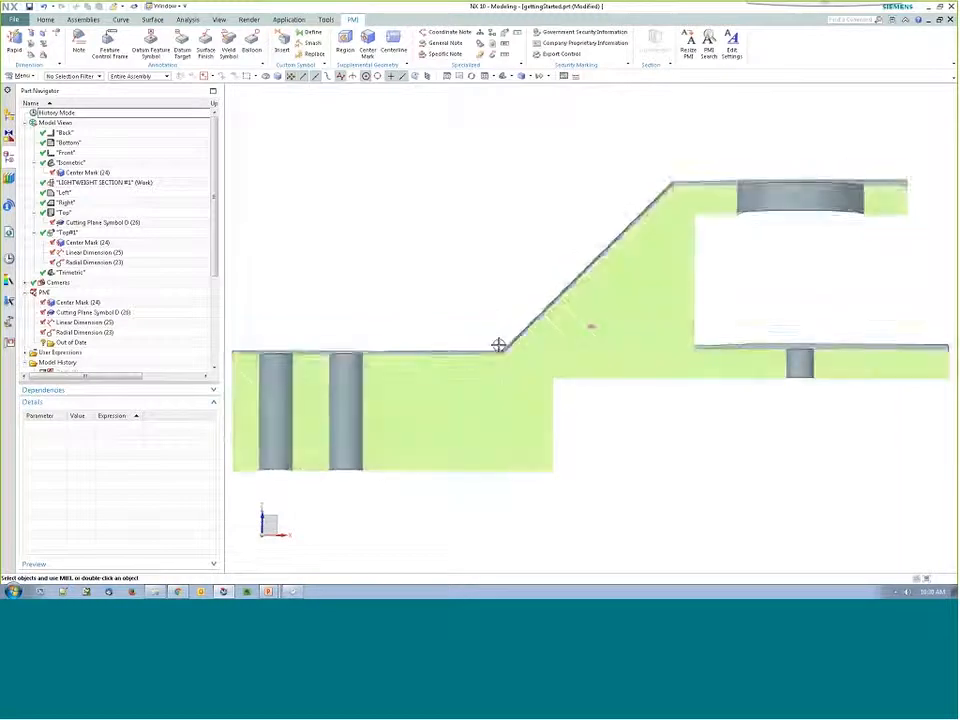
pyautogui.scroll(-1, 496, 404)
pyautogui.scroll(-1, 496, 404)
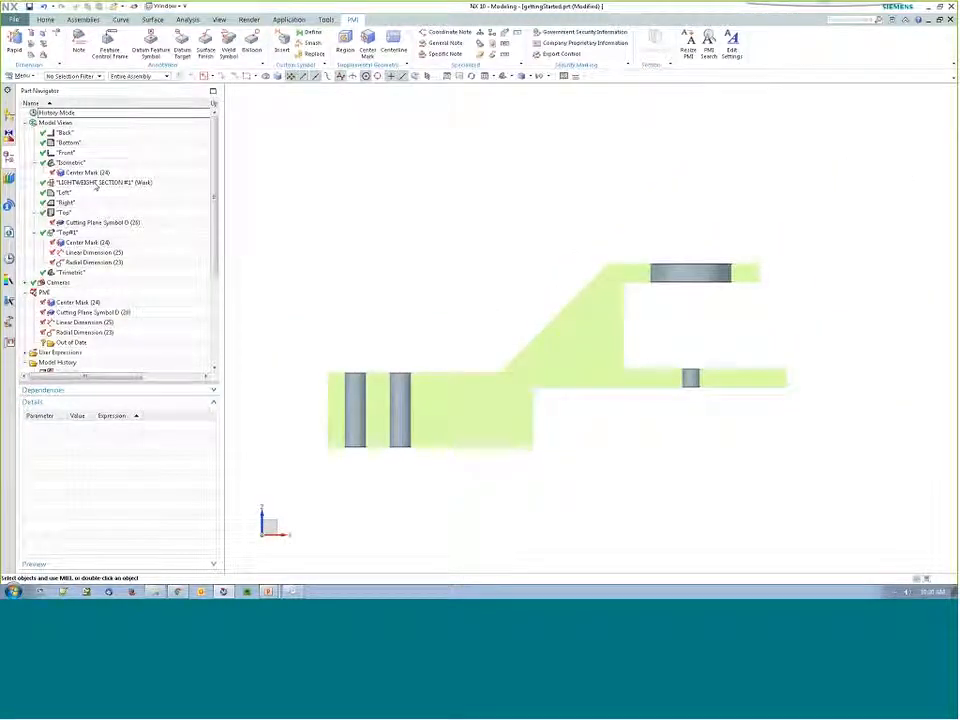
pyautogui.rightClick(95, 183)
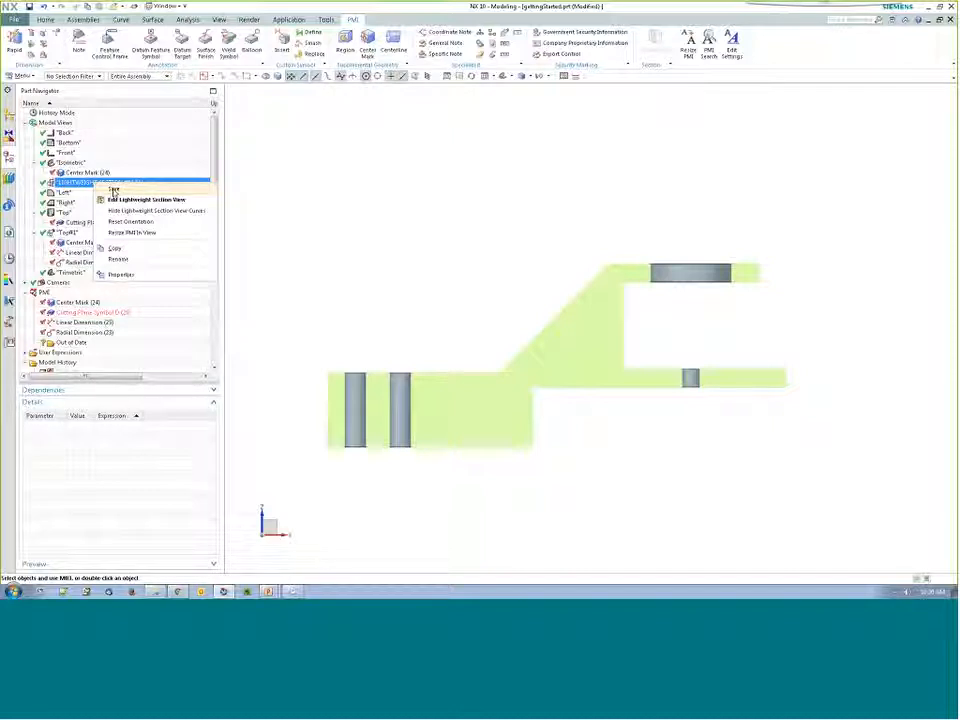
pyautogui.click(113, 190)
# - Examine the cutting plane symbol in the Top view, then return to the lightweight section view as the work view
pyautogui.click(83, 223)
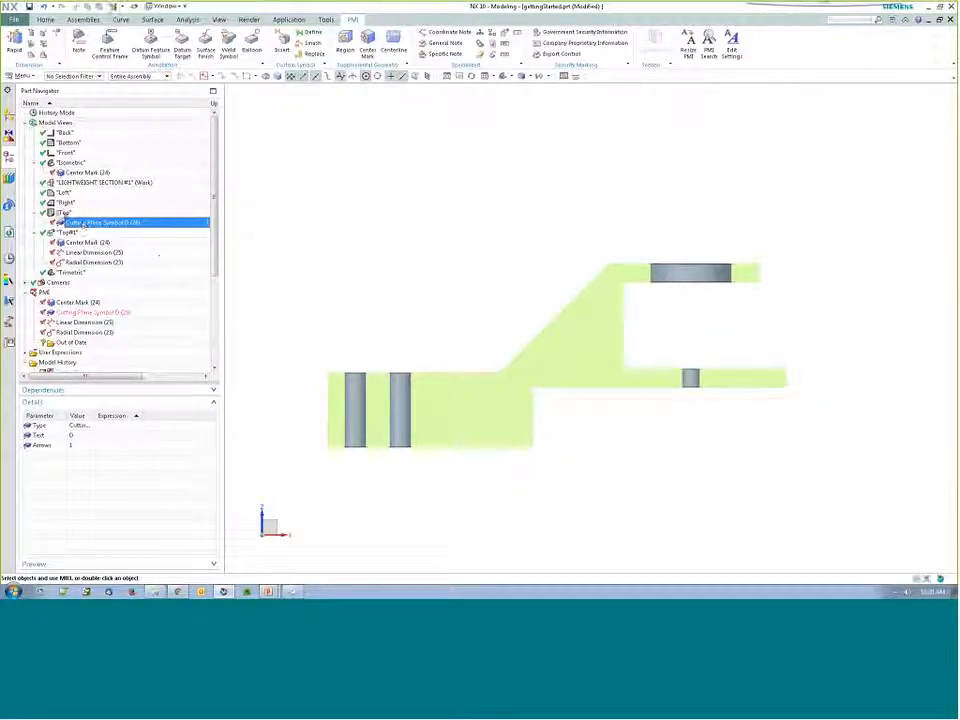
pyautogui.click(364, 223)
pyautogui.doubleClick(120, 212)
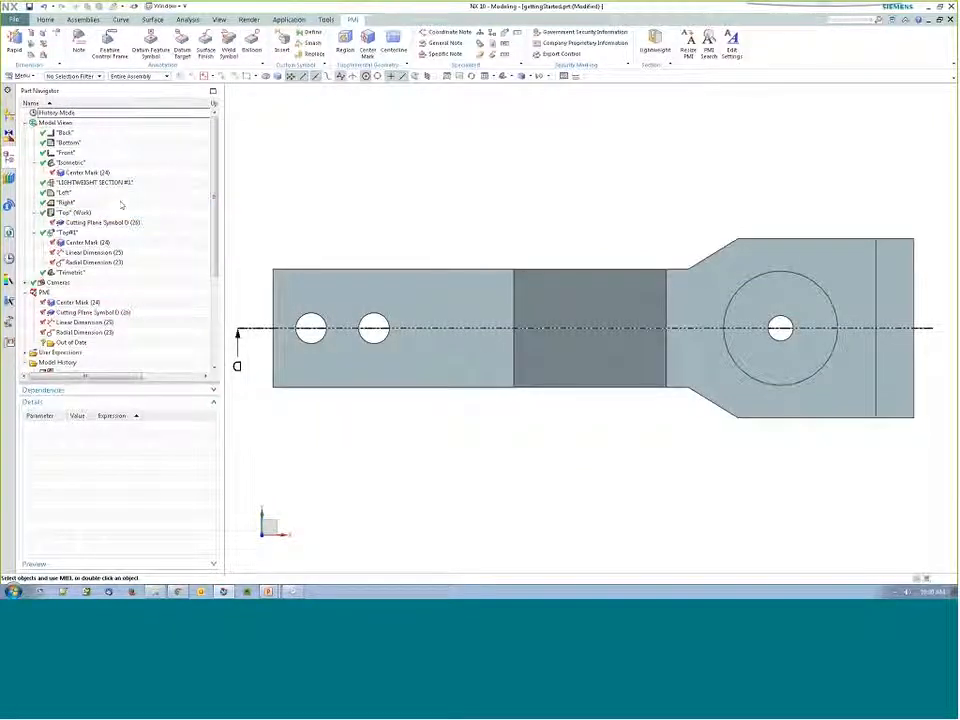
pyautogui.doubleClick(95, 182)
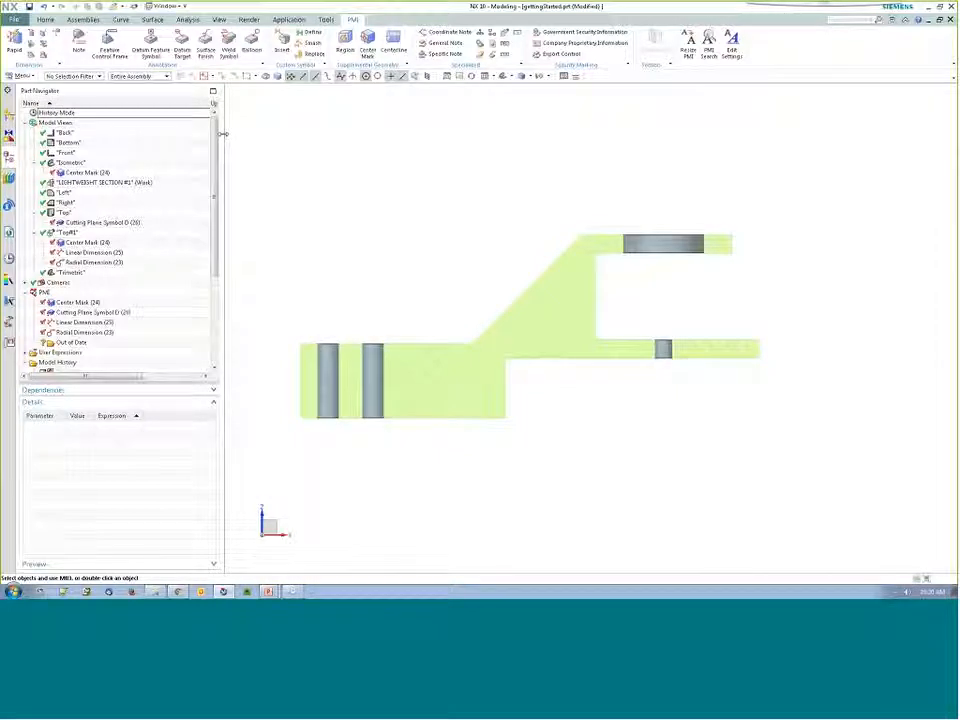
# - Add PMI centerlines to the two sectioned vertical holes in the part's thick end block
pyautogui.click(394, 43)
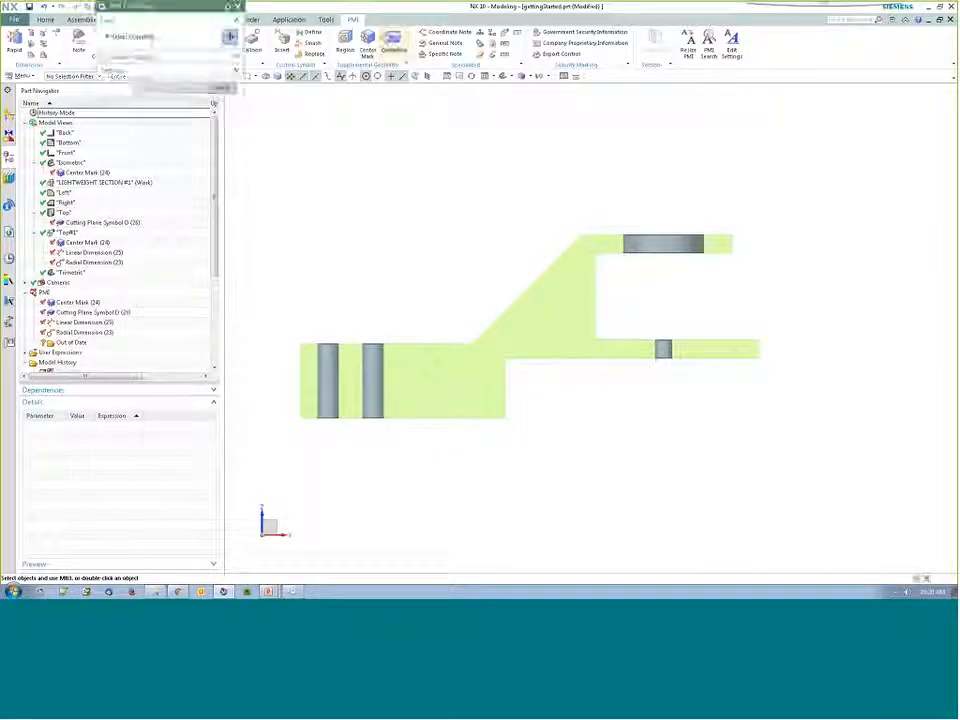
pyautogui.click(380, 388)
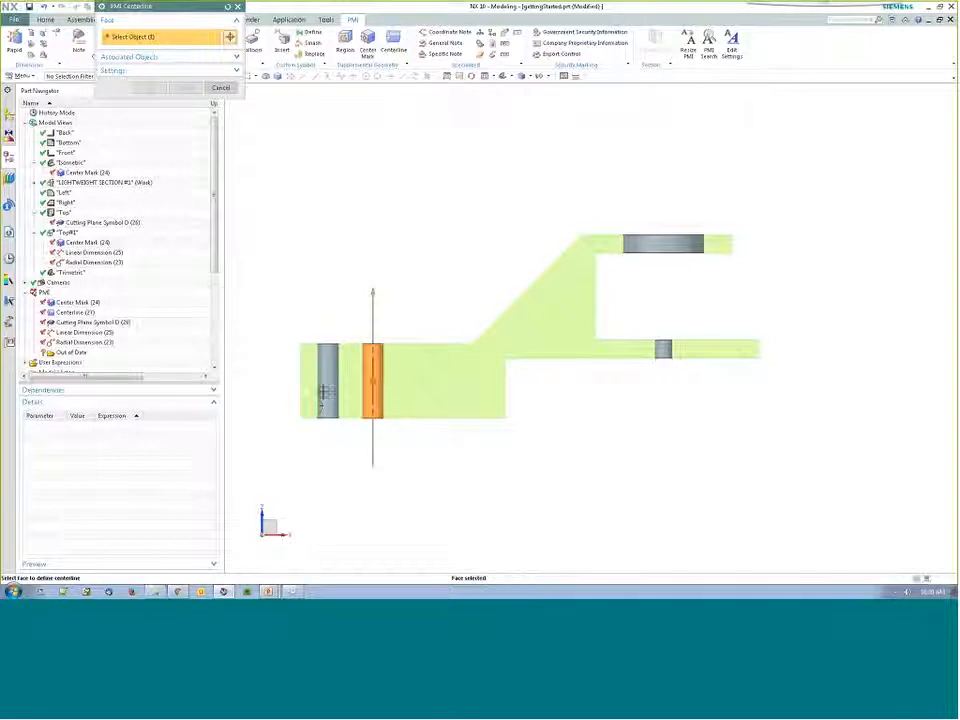
pyautogui.click(328, 385)
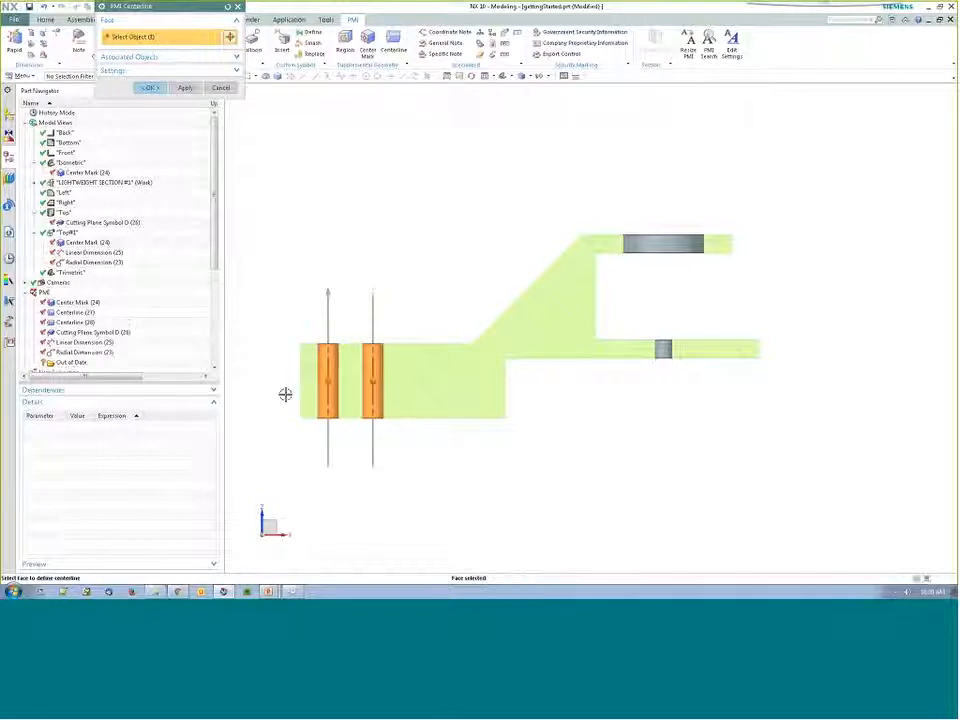
pyautogui.click(150, 88)
# - Examine the two hole centerlines with the sectioned part turned in 3D, then return square to the cut face
pyautogui.moveTo(650, 380); pyautogui.dragTo(541, 454, button='middle')
pyautogui.scroll(4, 541, 454)
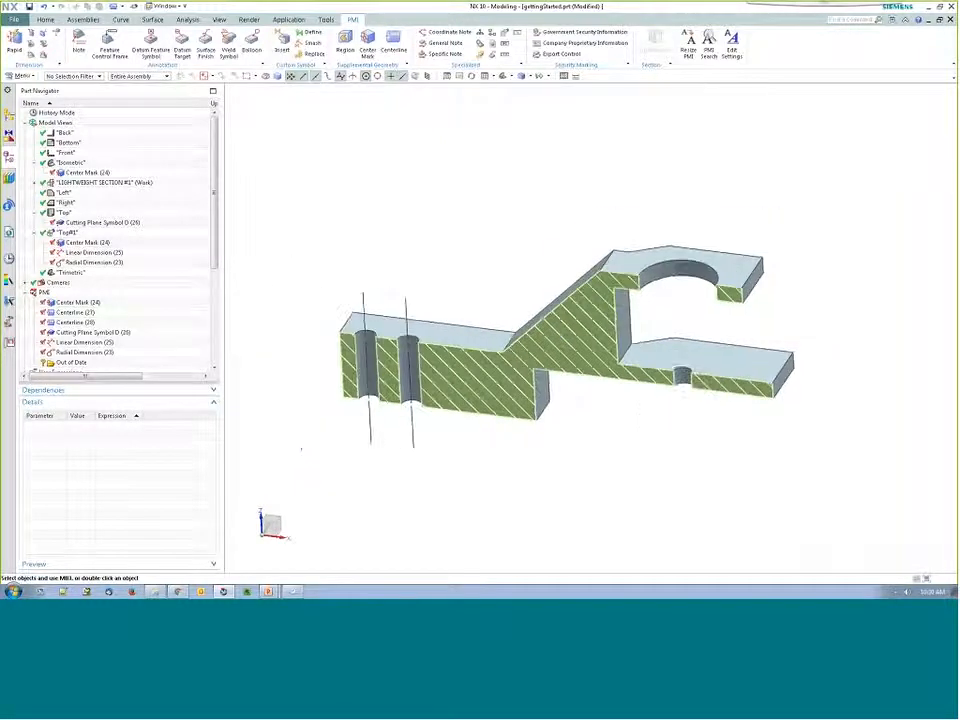
pyautogui.scroll(1, 506, 421)
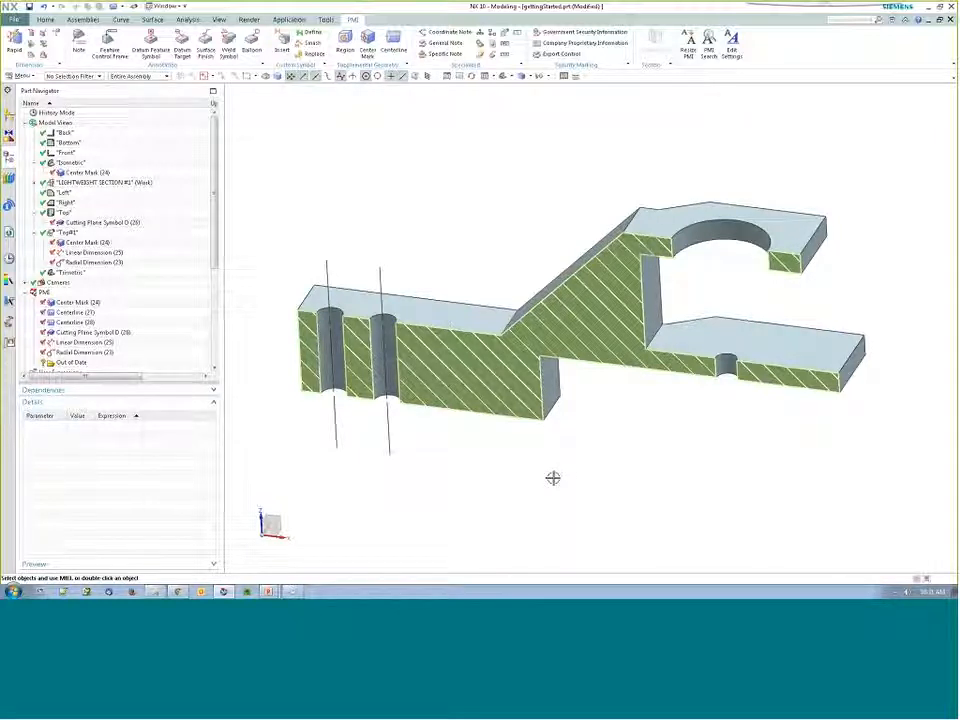
pyautogui.scroll(-3, 508, 488)
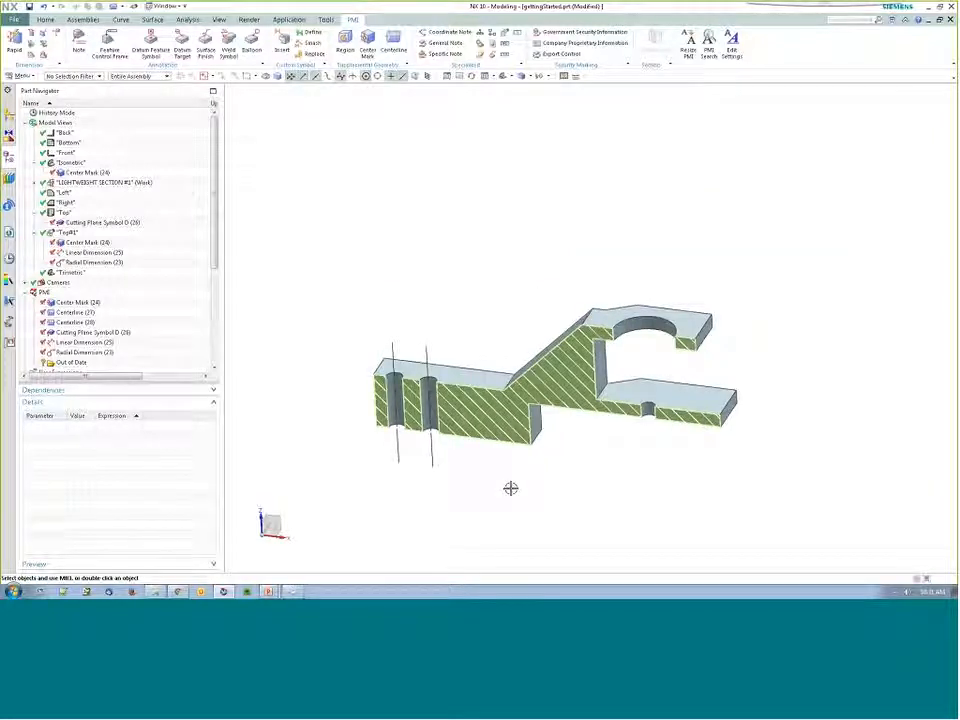
pyautogui.moveTo(534, 459); pyautogui.dragTo(549, 436, button='middle')
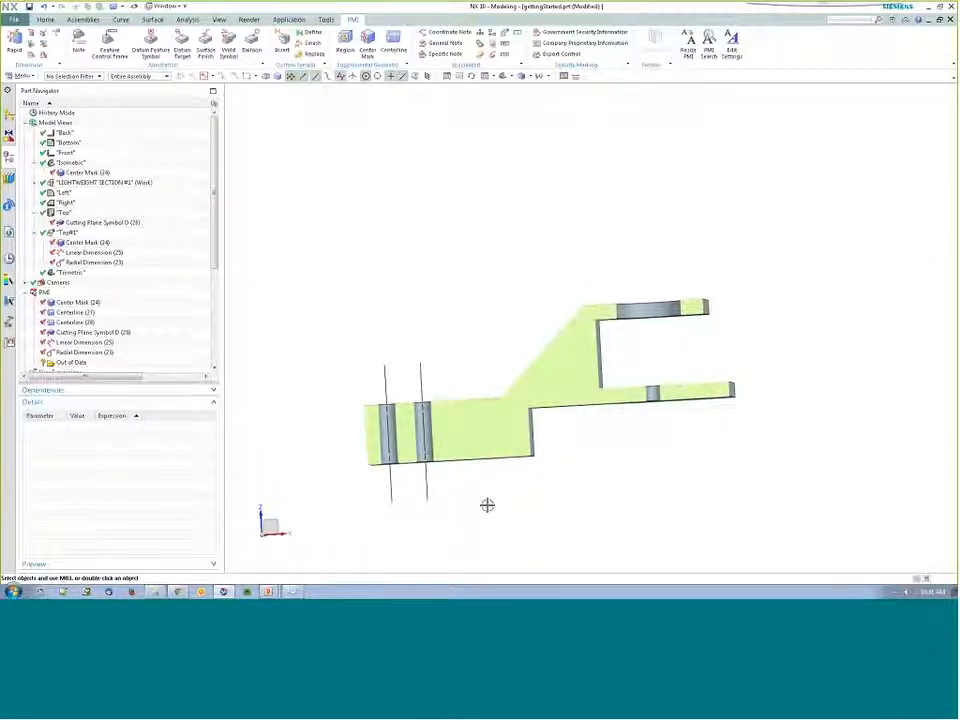
pyautogui.press('F8')
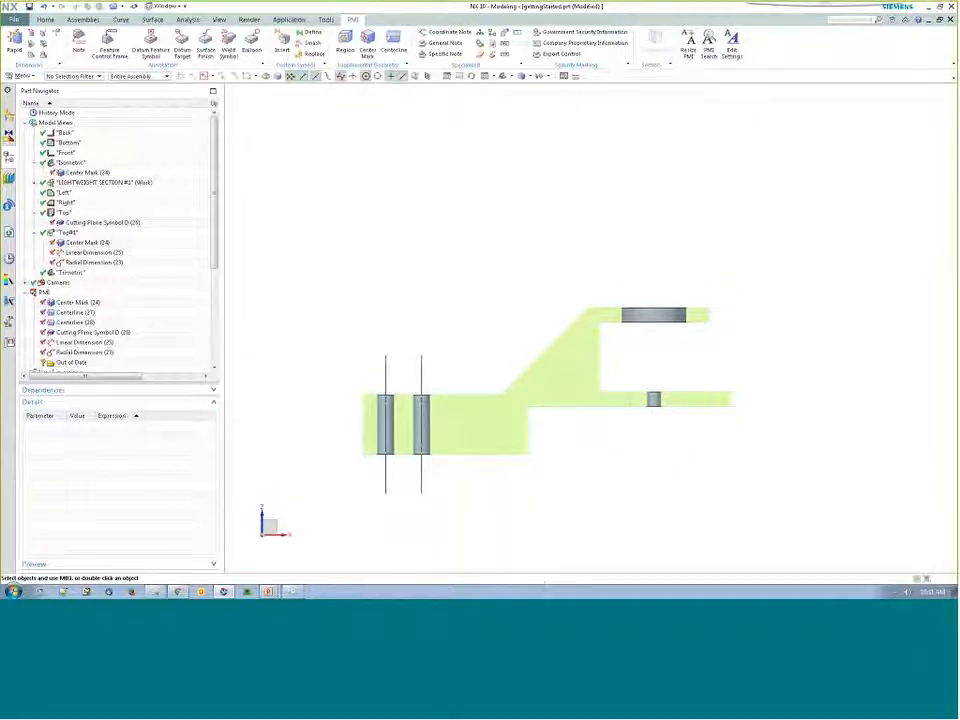
pyautogui.scroll(3, 450, 497)
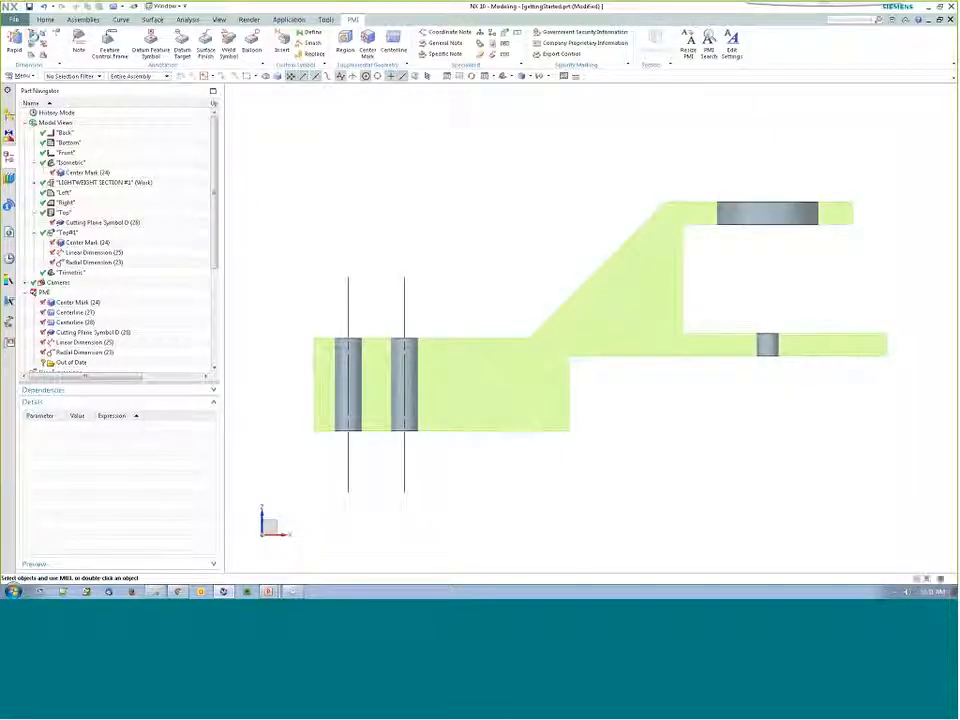
# - Dimension the spacing between the two hole centerlines with a PMI linear dimension on the XC-ZC plane, placed above the block
pyautogui.click(32, 33)
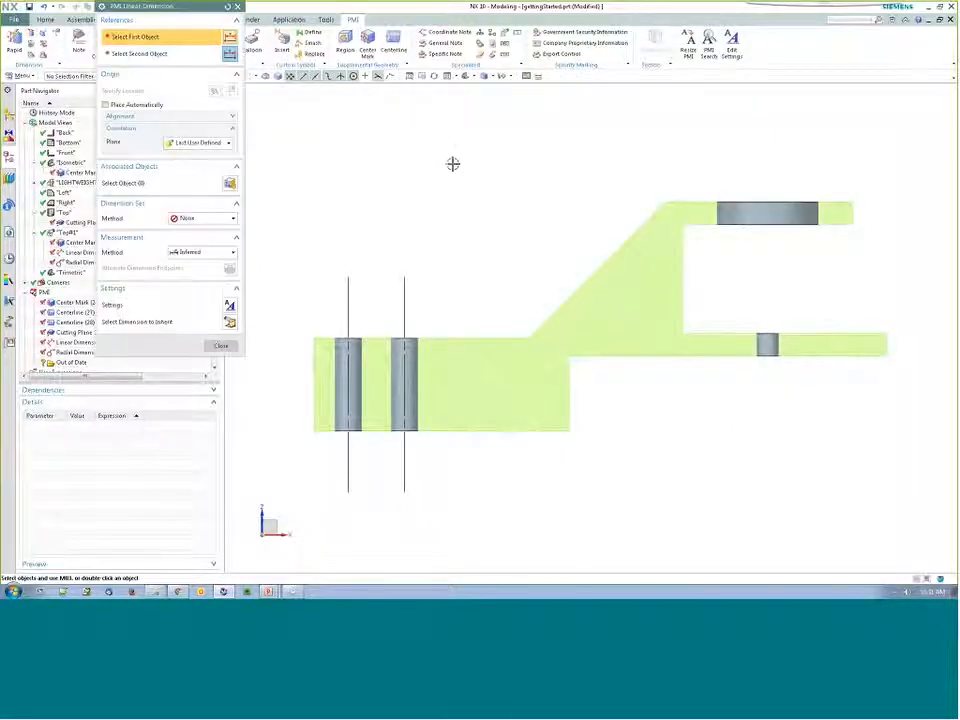
pyautogui.click(403, 275)
pyautogui.click(400, 272)
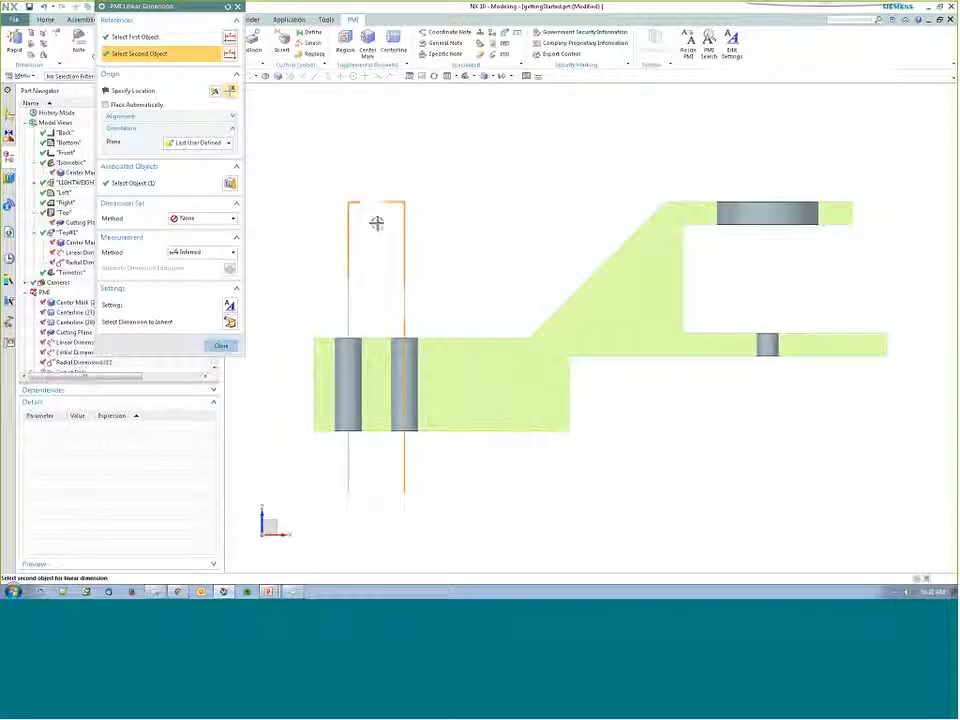
pyautogui.click(200, 142)
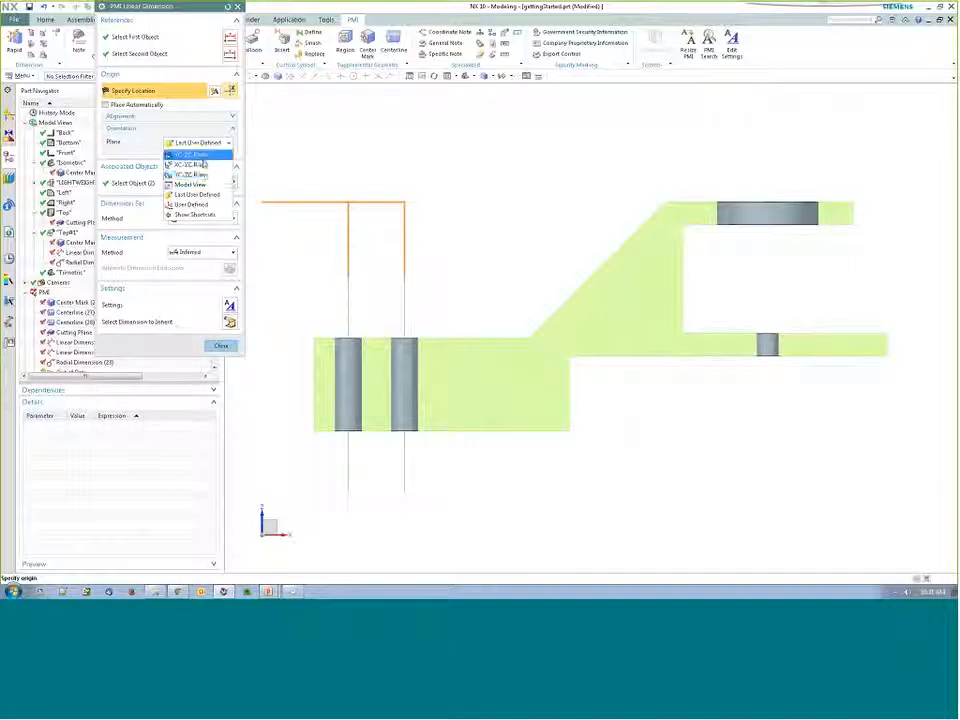
pyautogui.click(195, 157)
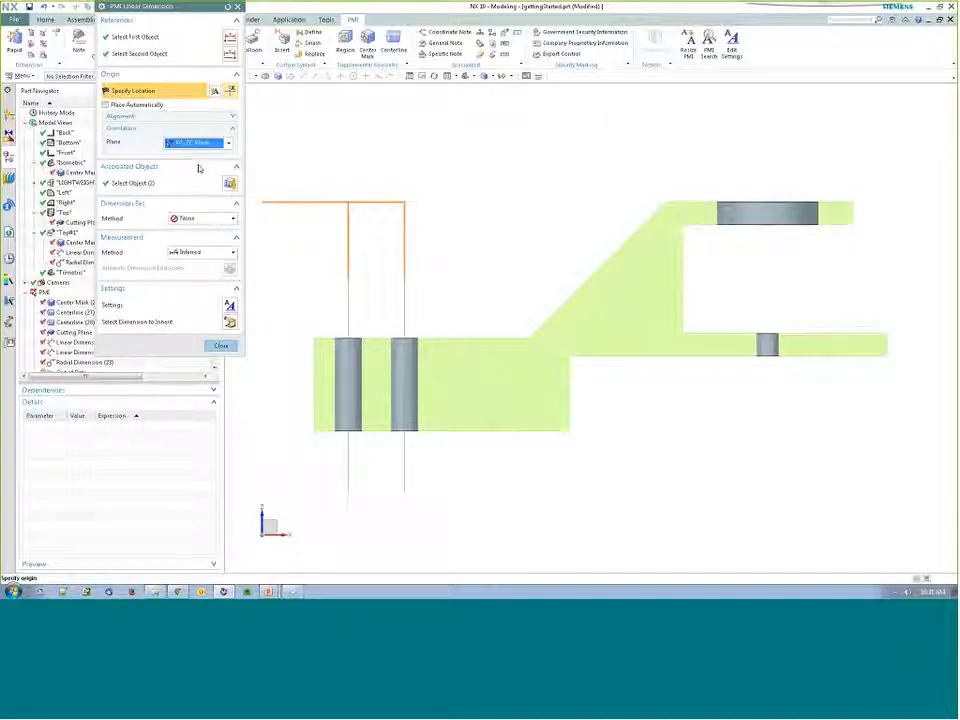
pyautogui.click(376, 241)
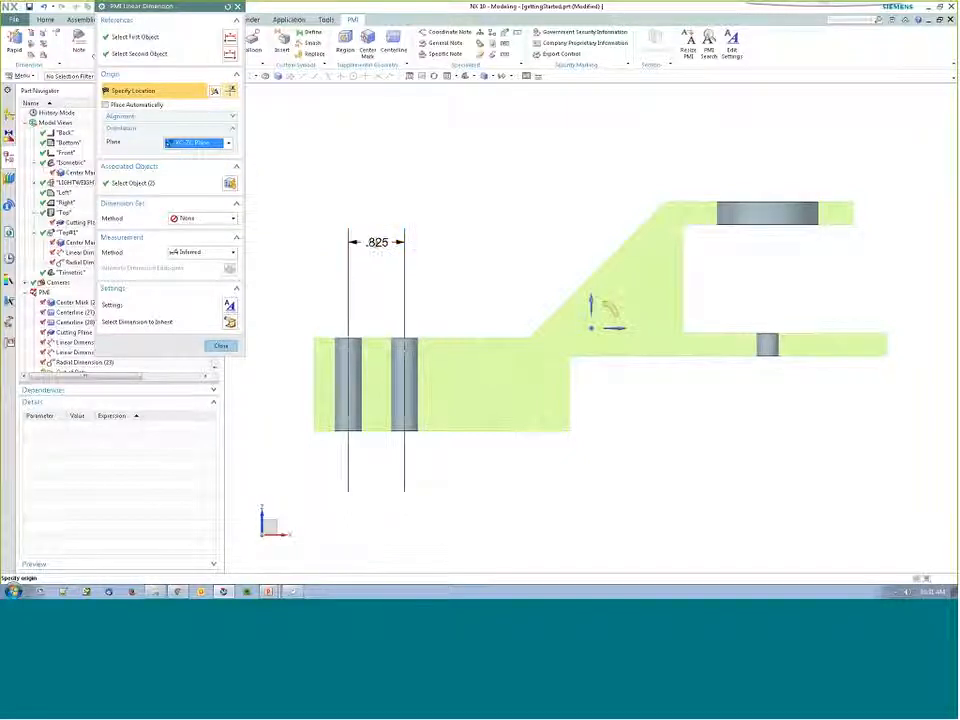
pyautogui.click(224, 345)
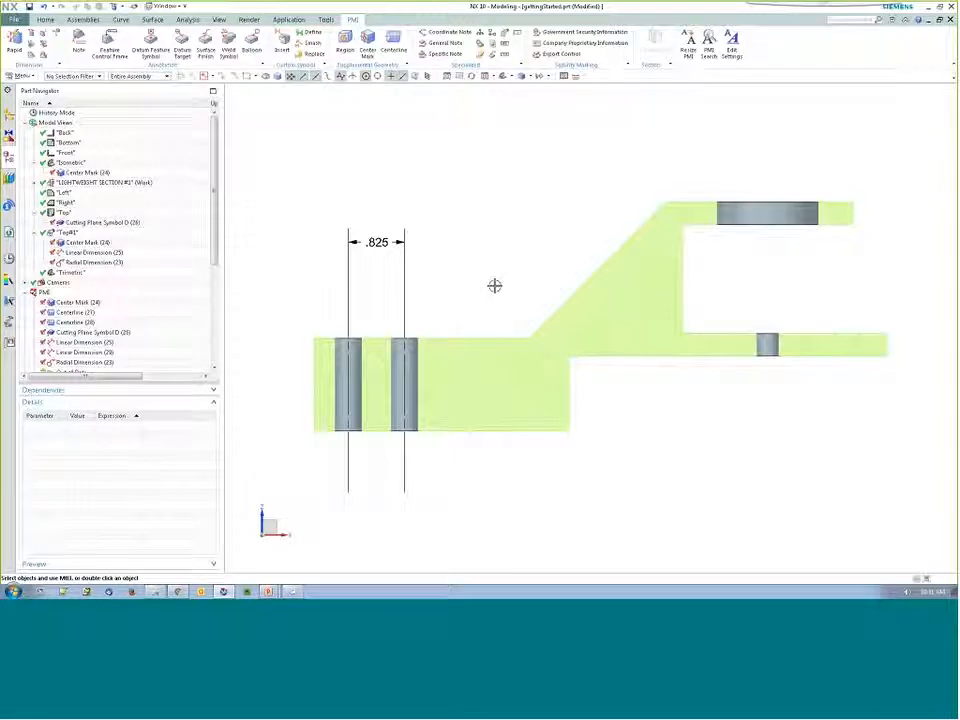
# - Give the hole-spacing dimension a +.000/-.005 tolerance and move its text outside the extension lines, toward the sloped web
pyautogui.moveTo(489, 287); pyautogui.dragTo(469, 309, button='middle')
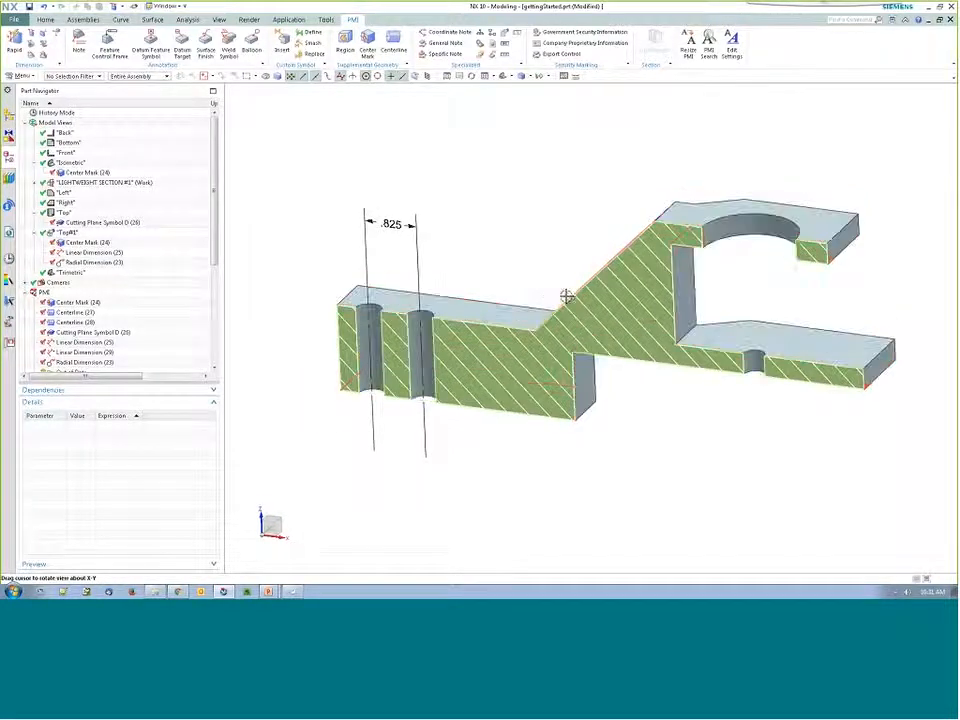
pyautogui.scroll(3, 480, 282)
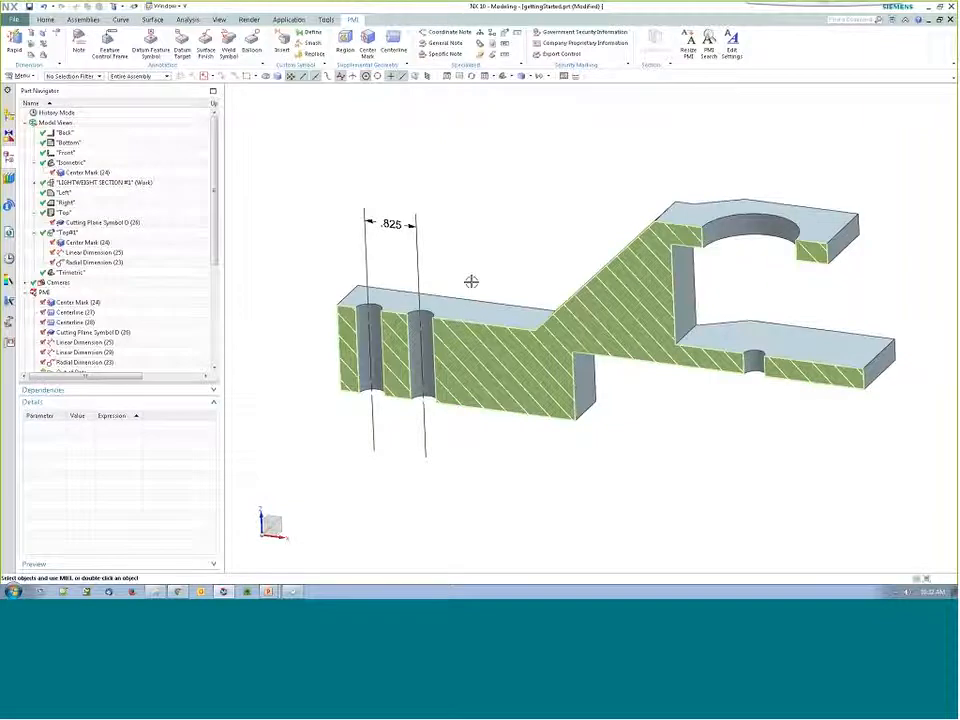
pyautogui.scroll(-5, 369, 276)
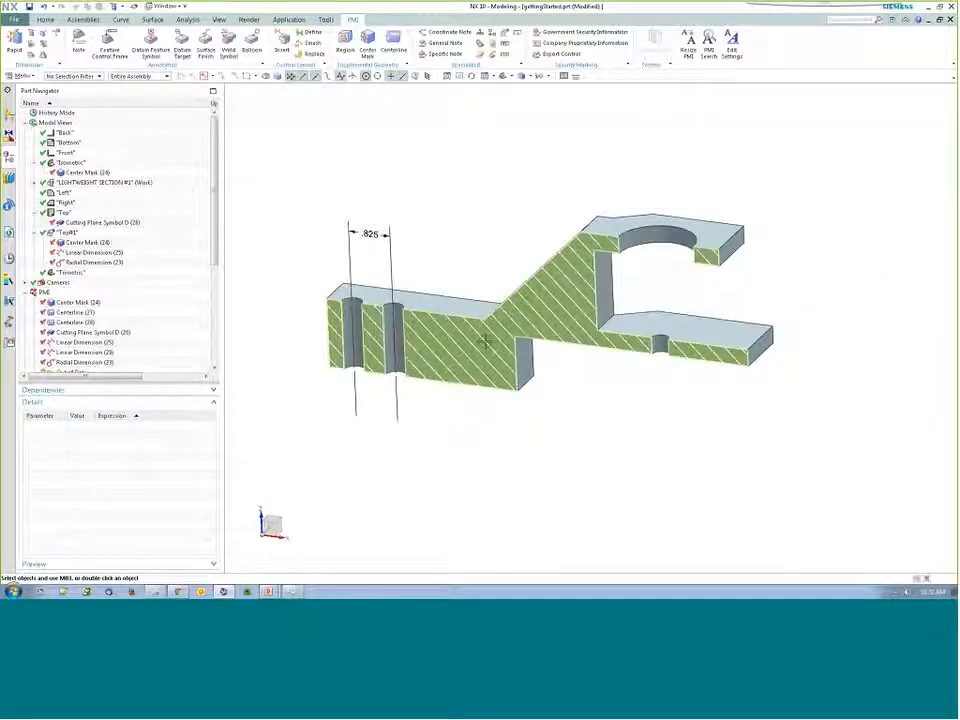
pyautogui.moveTo(429, 374); pyautogui.dragTo(516, 366, button='middle')
pyautogui.press('F8')
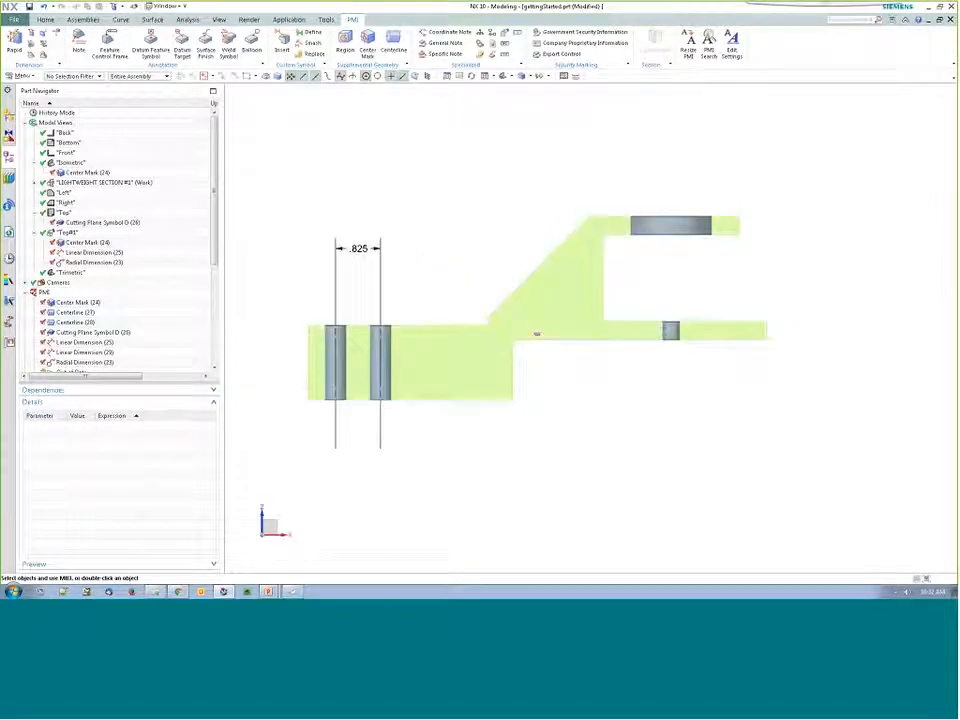
pyautogui.scroll(2, 387, 289)
pyautogui.click(358, 239)
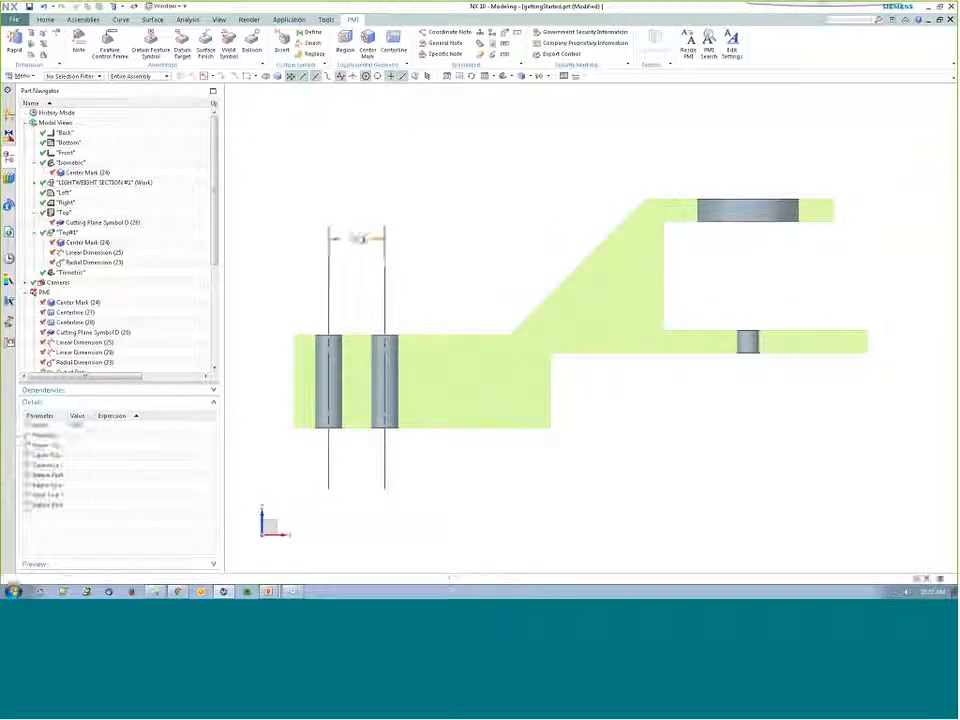
pyautogui.doubleClick(341, 277)
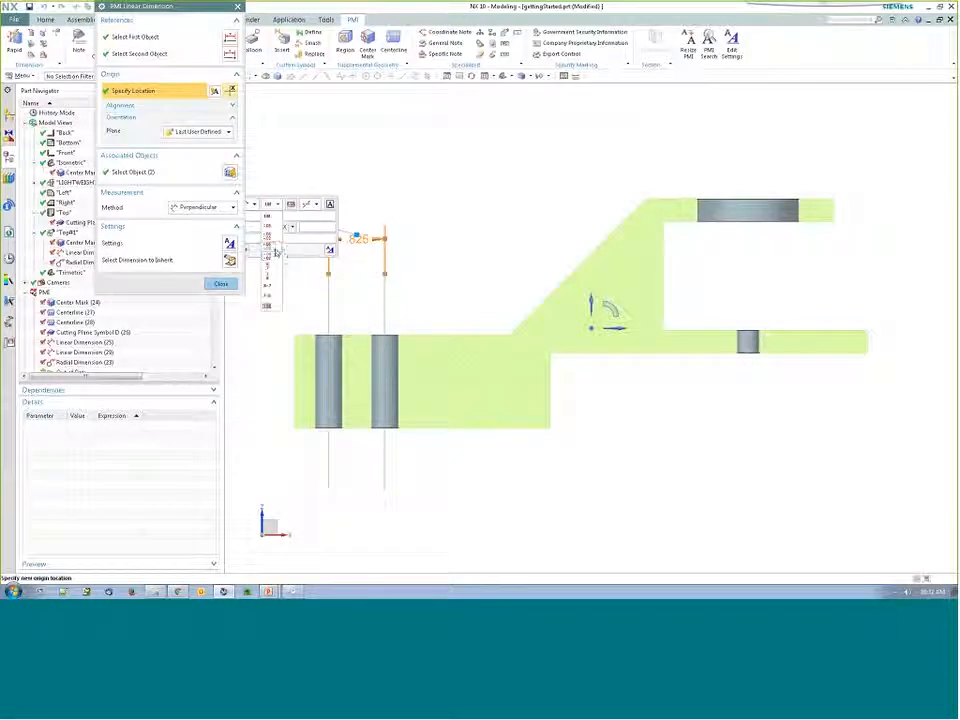
pyautogui.click(272, 255)
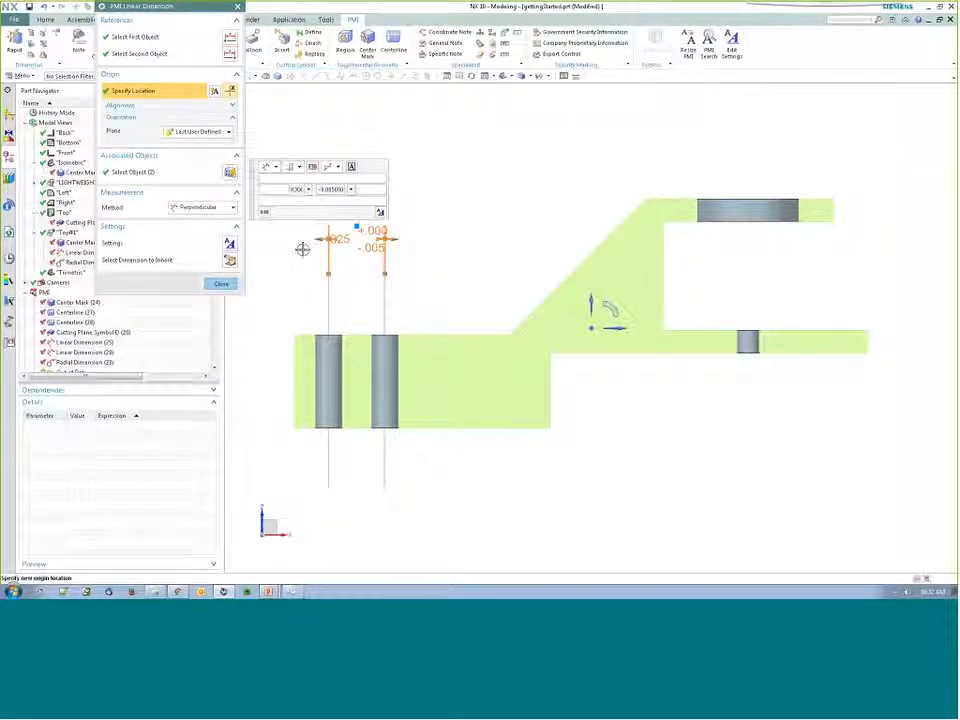
pyautogui.middleClick(293, 256)
pyautogui.moveTo(336, 238); pyautogui.dragTo(451, 219)
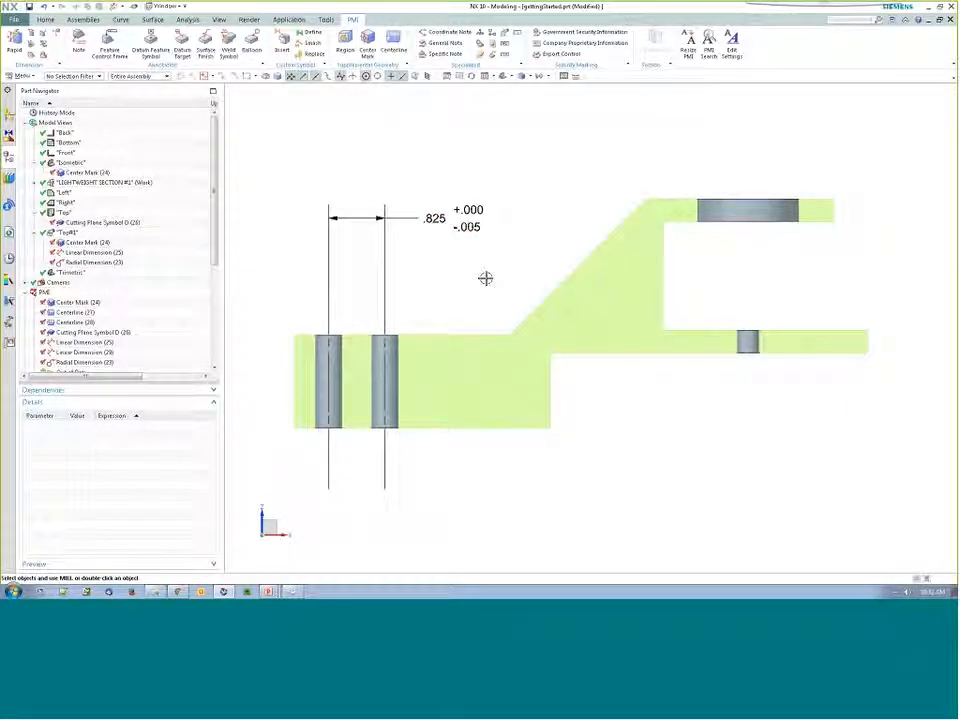
# - Turn the sectioned part in 3D and examine the tolerance, precision and text orientation options of the hole-spacing dimension without changing them
pyautogui.moveTo(486, 276); pyautogui.dragTo(463, 240, button='middle')
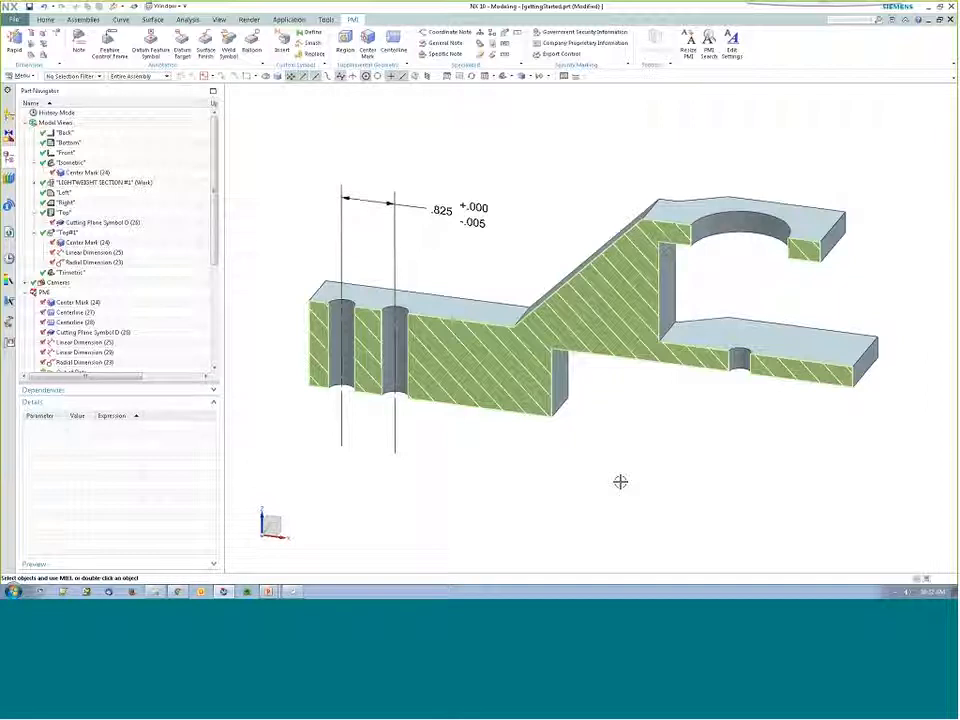
pyautogui.doubleClick(449, 208)
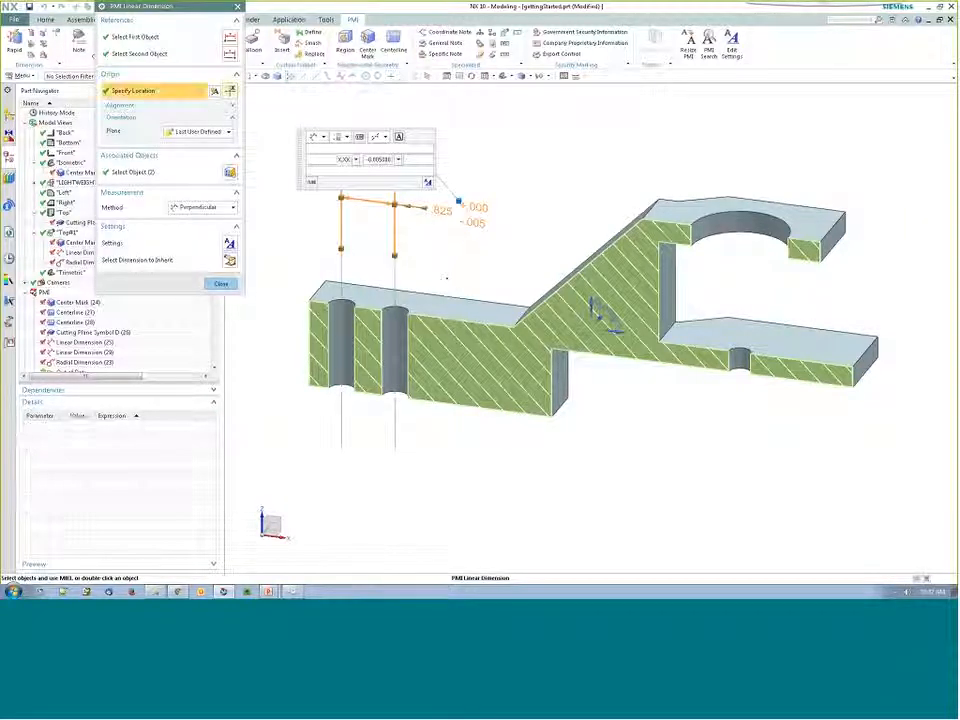
pyautogui.click(343, 159)
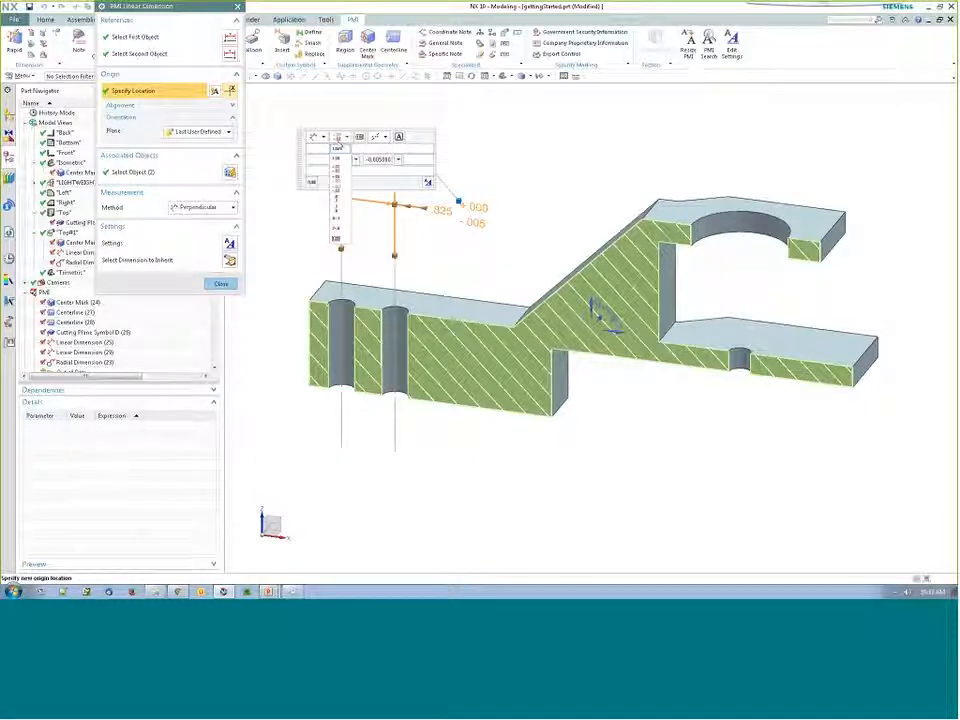
pyautogui.click(338, 147)
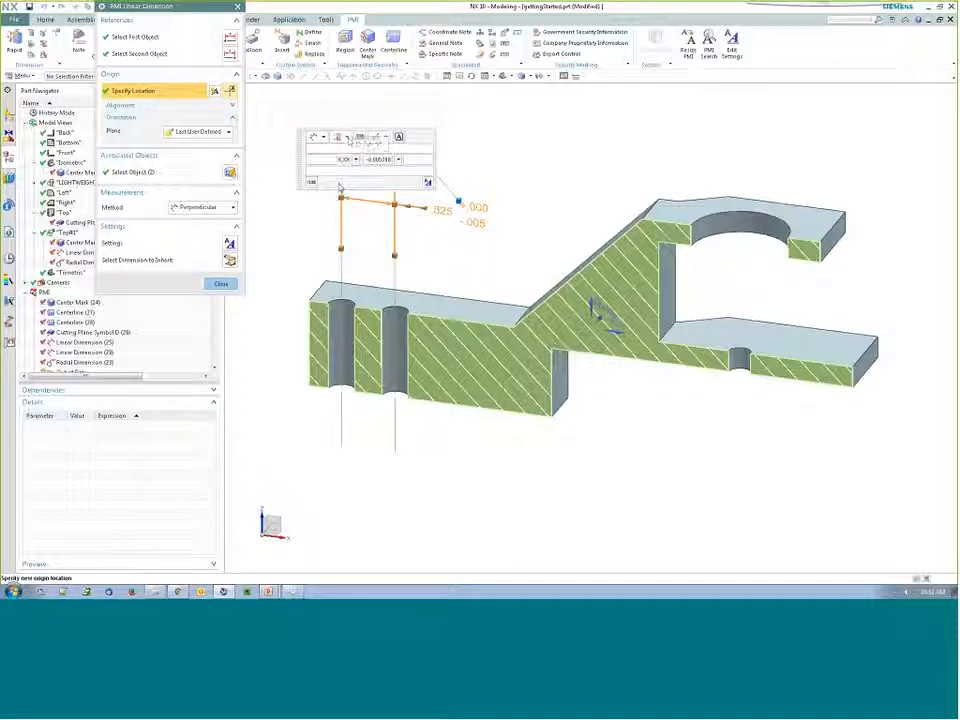
pyautogui.click(398, 159)
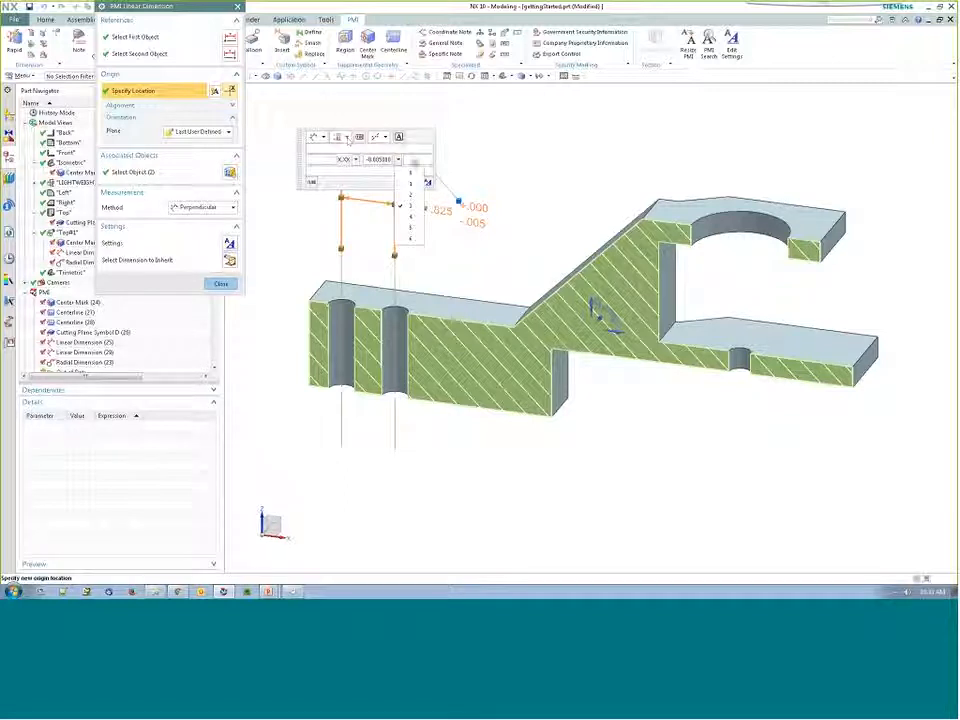
pyautogui.click(385, 137)
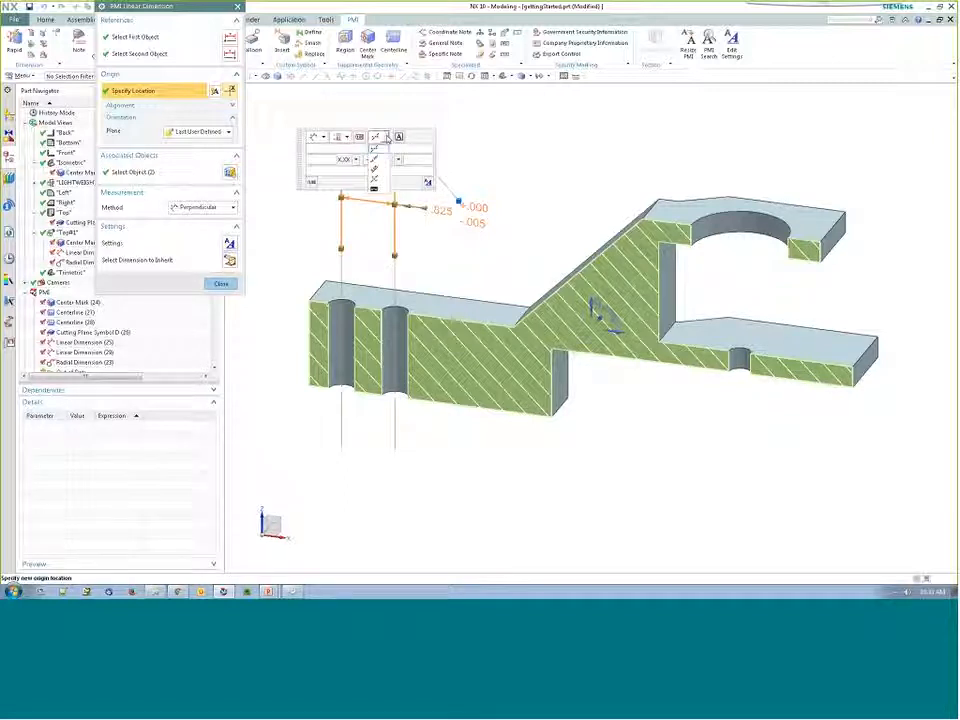
pyautogui.click(374, 158)
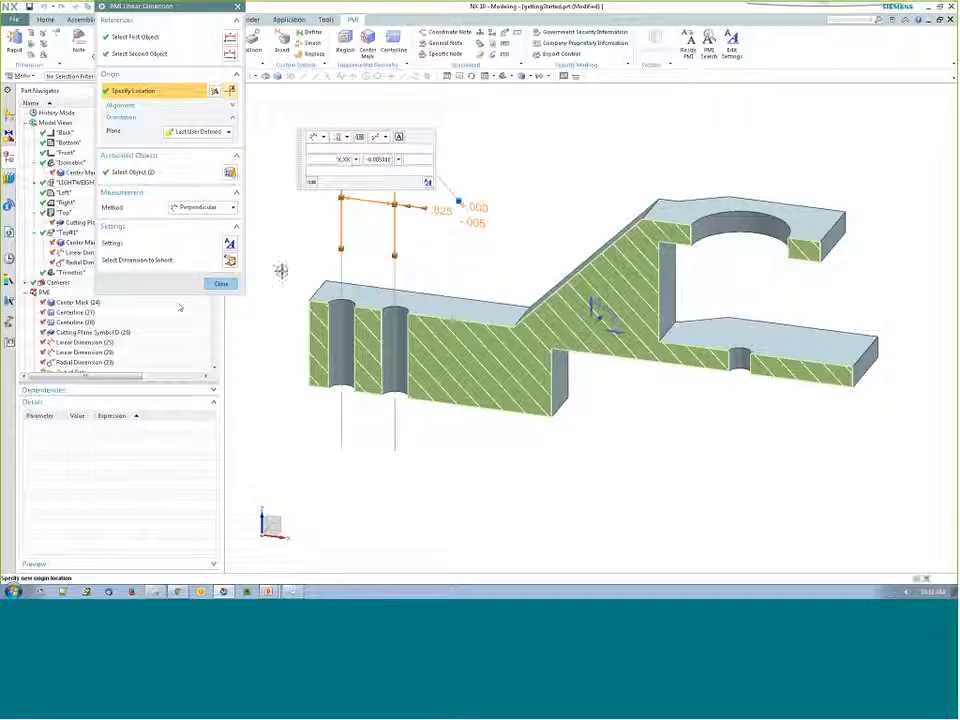
pyautogui.click(234, 287)
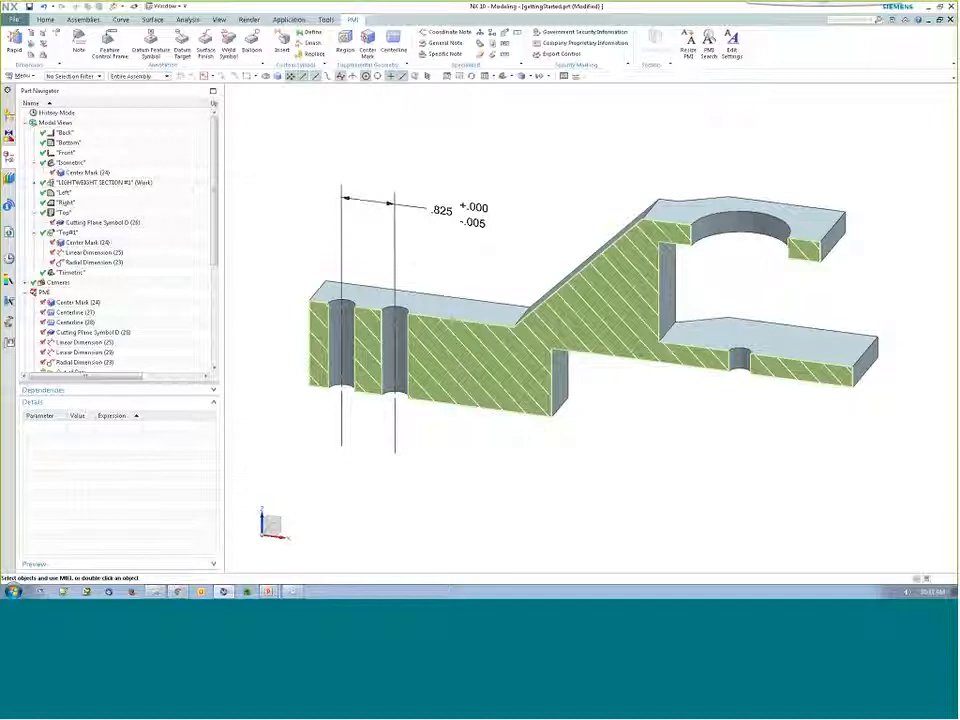
# - Switch to the ConvertSketch.prt part and open SKETCH_000 for editing
pyautogui.click(167, 6)
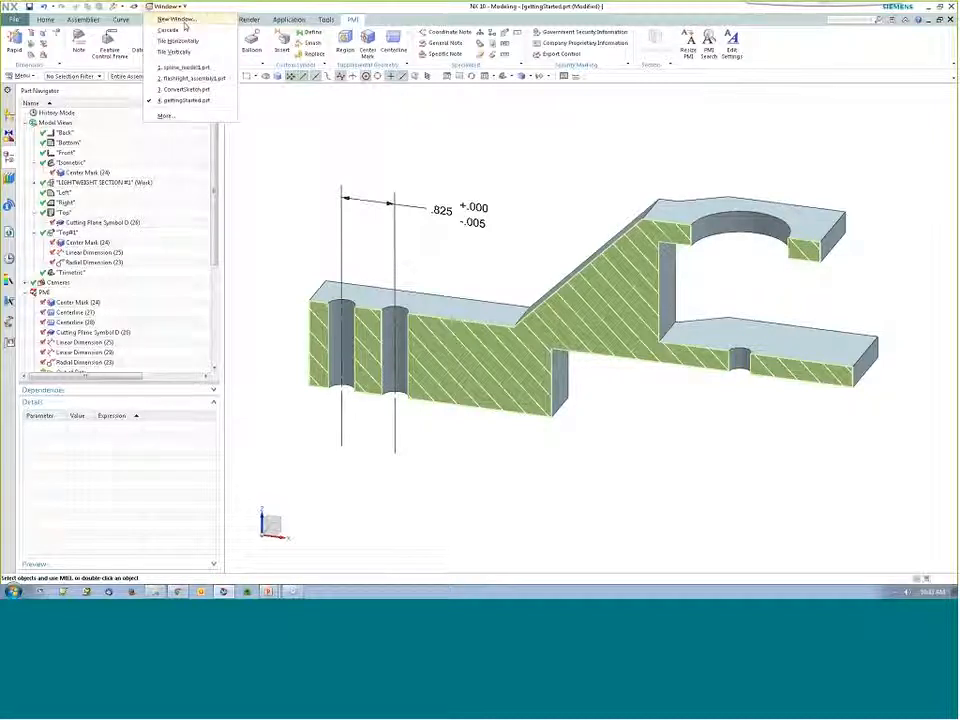
pyautogui.click(182, 90)
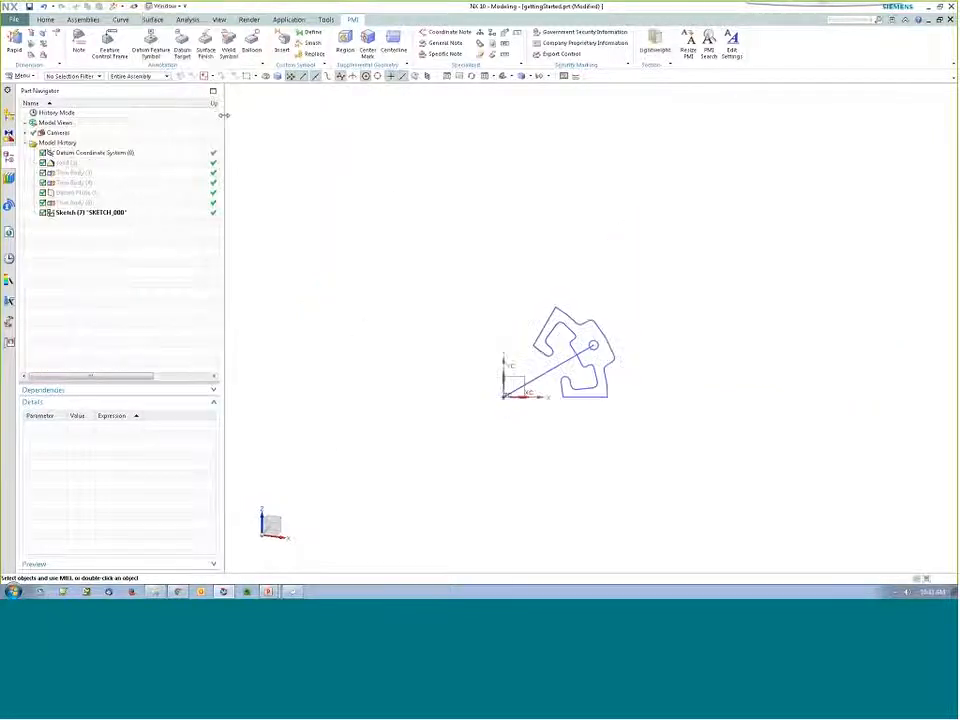
pyautogui.scroll(4, 568, 397)
pyautogui.scroll(-2, 544, 422)
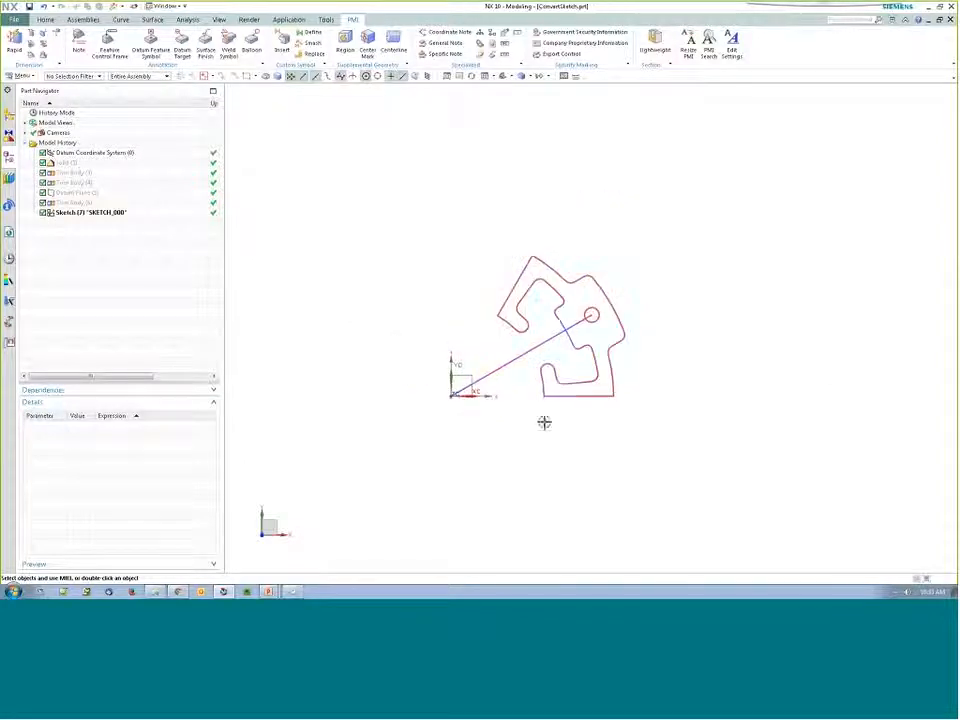
pyautogui.scroll(2, 553, 326)
pyautogui.scroll(2, 497, 373)
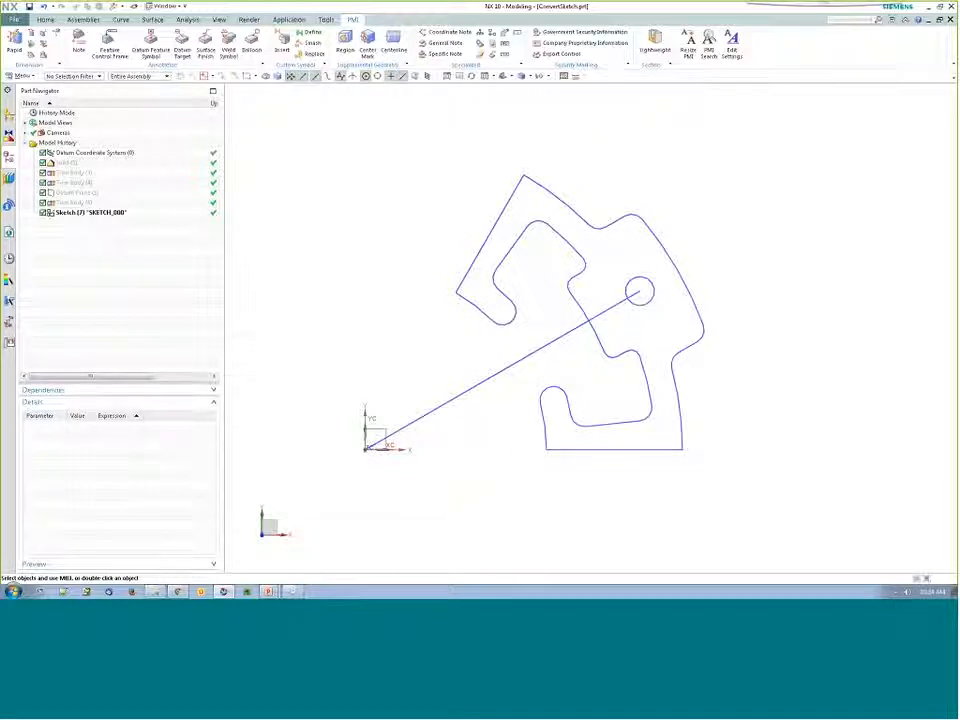
pyautogui.doubleClick(100, 213)
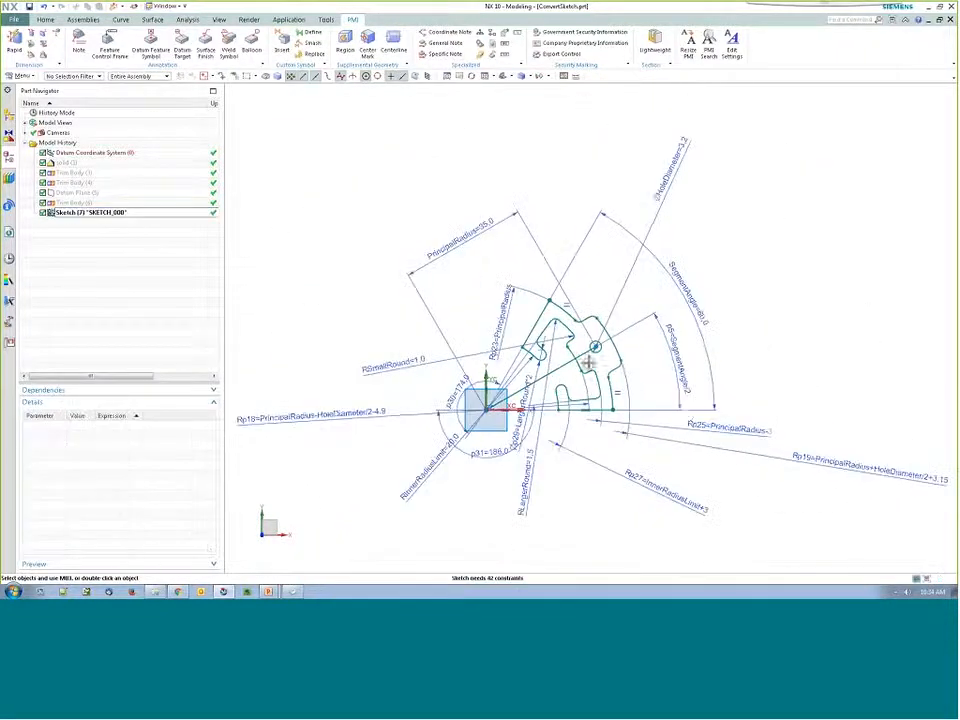
# - Display the sketch's PrincipalRadius linear dimension and HoleDiameter dimension as PMI
pyautogui.scroll(-2, 508, 378)
pyautogui.scroll(4, 503, 449)
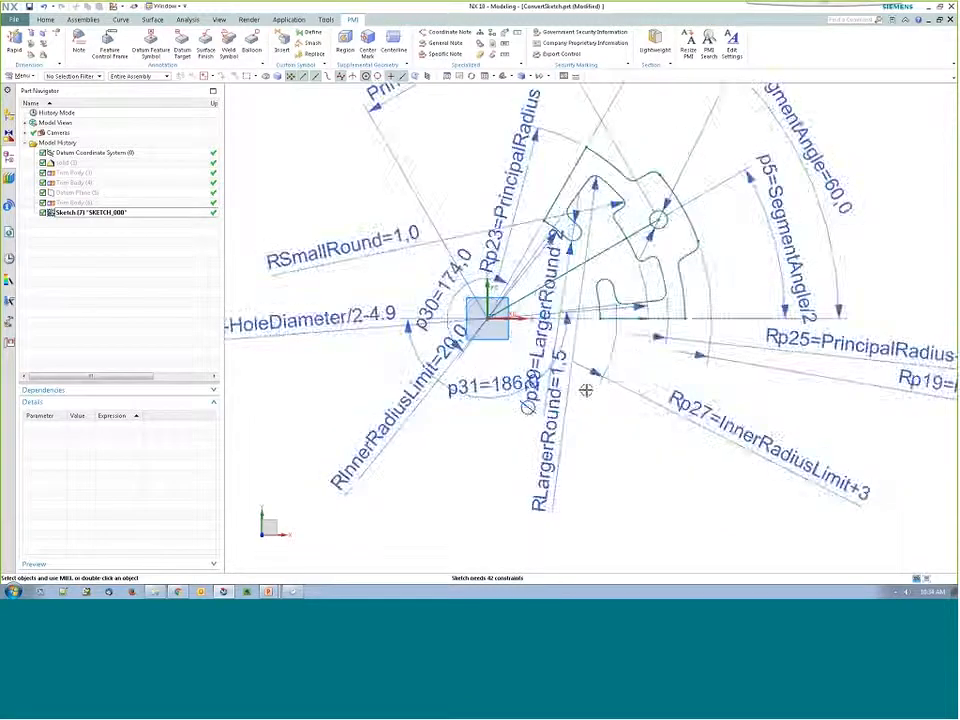
pyautogui.scroll(-3, 585, 391)
pyautogui.scroll(1, 680, 315)
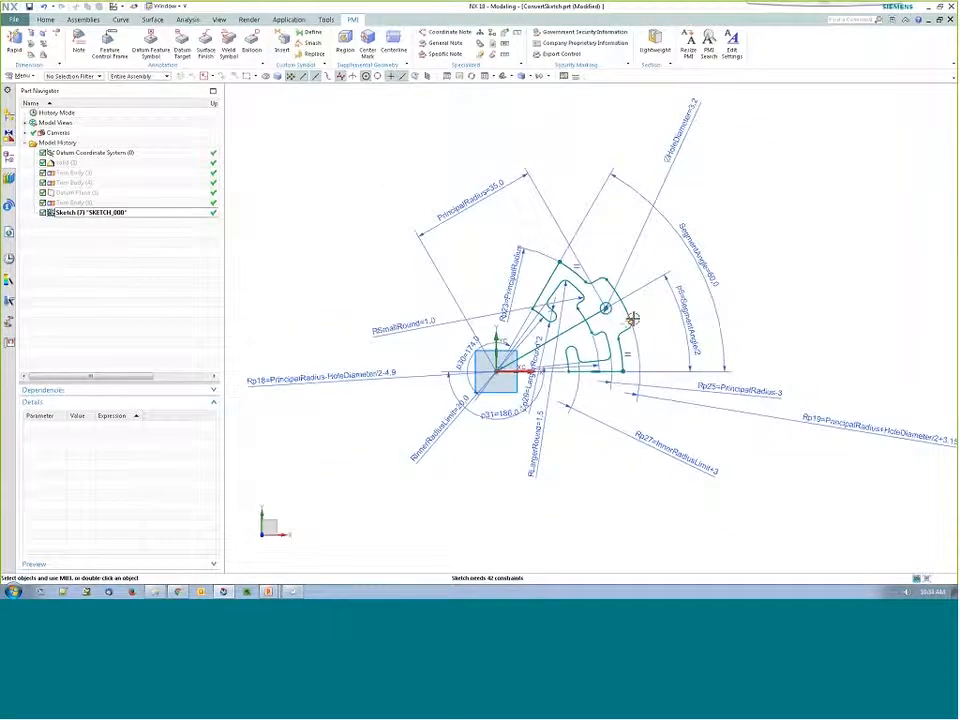
pyautogui.scroll(1, 628, 316)
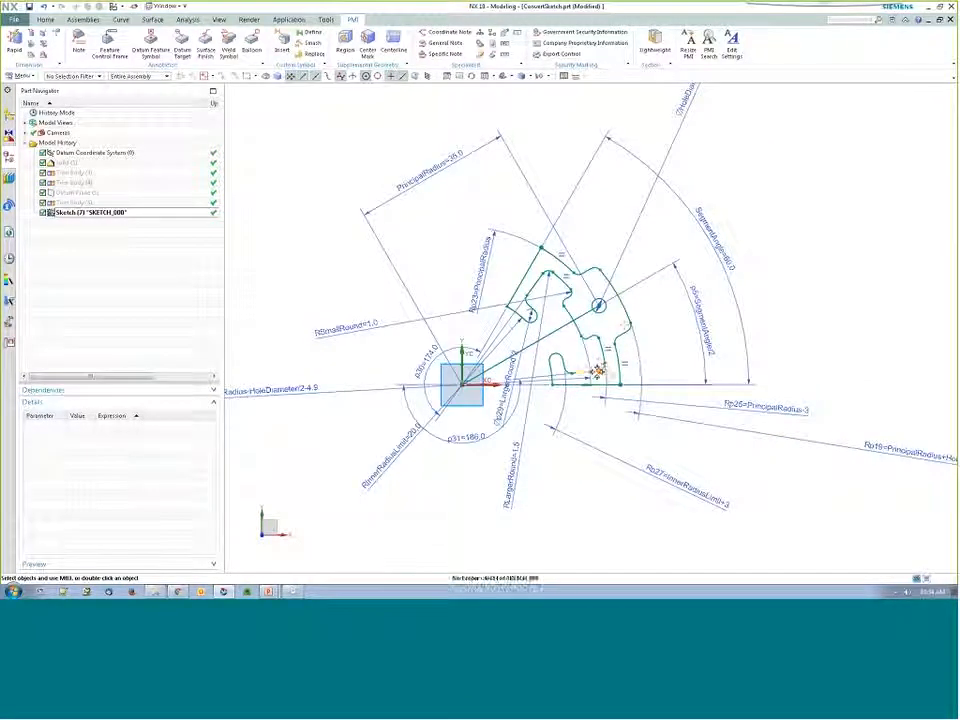
pyautogui.scroll(-1, 597, 375)
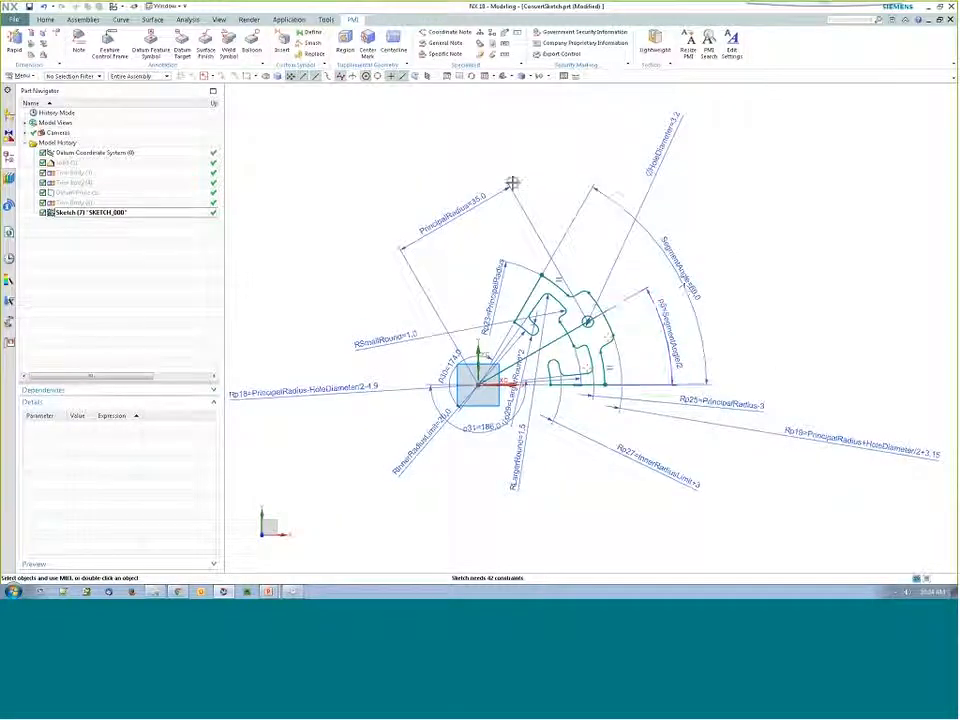
pyautogui.rightClick(466, 213)
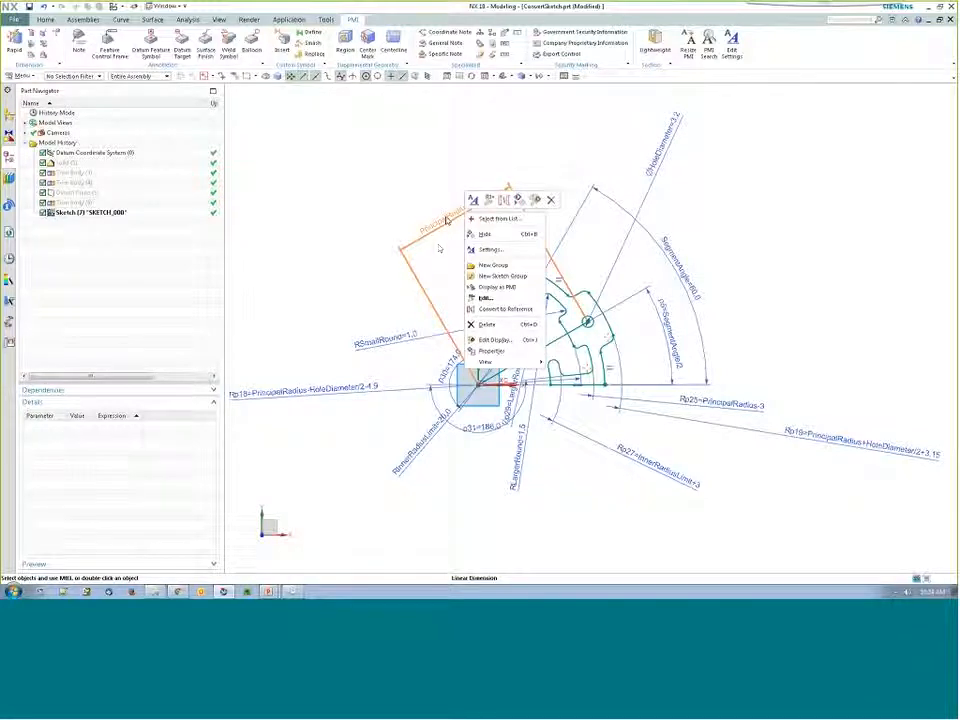
pyautogui.click(495, 287)
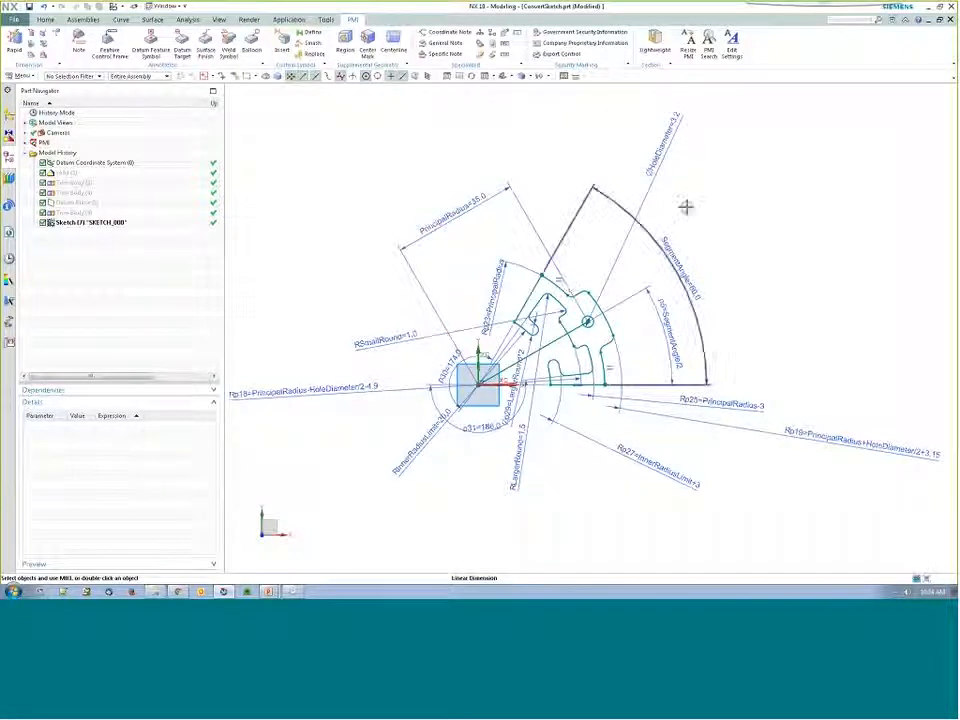
pyautogui.rightClick(666, 143)
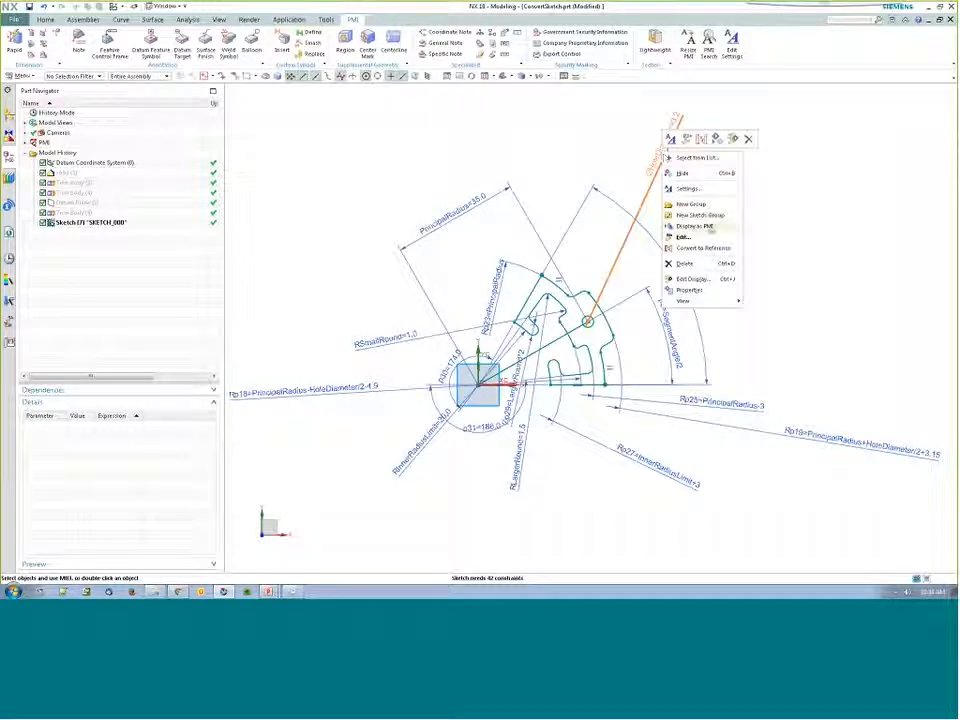
pyautogui.click(711, 230)
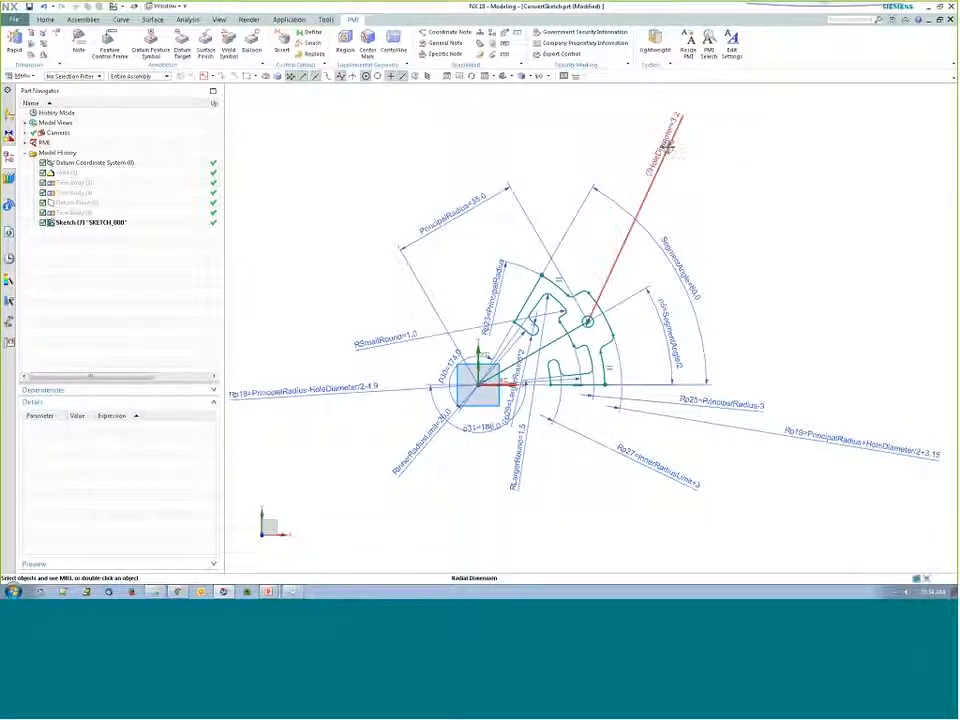
pyautogui.rightClick(670, 146)
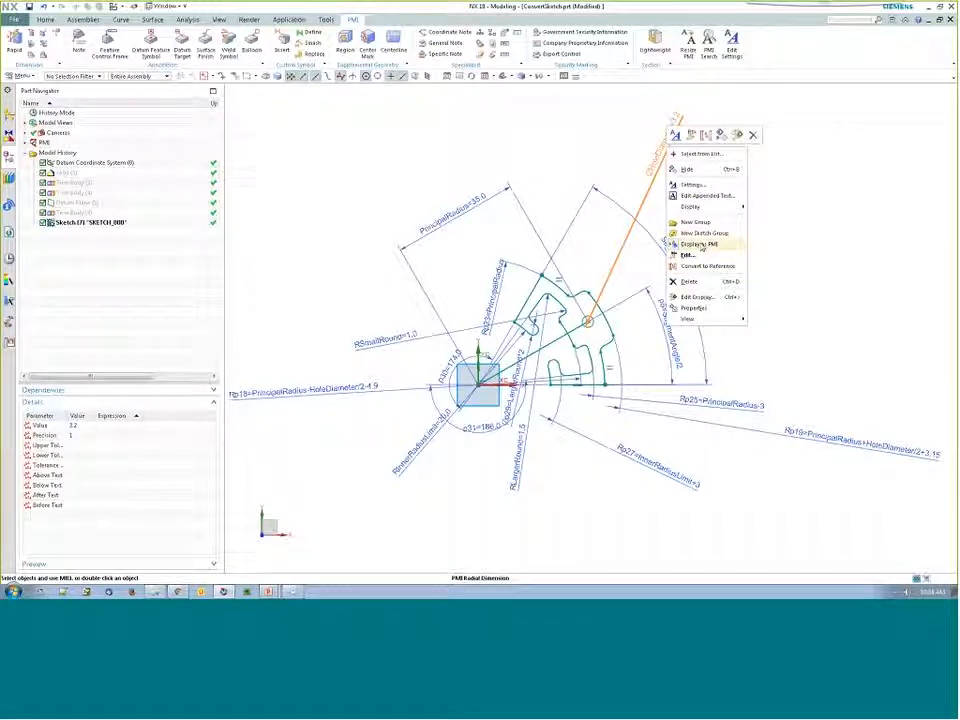
pyautogui.click(705, 244)
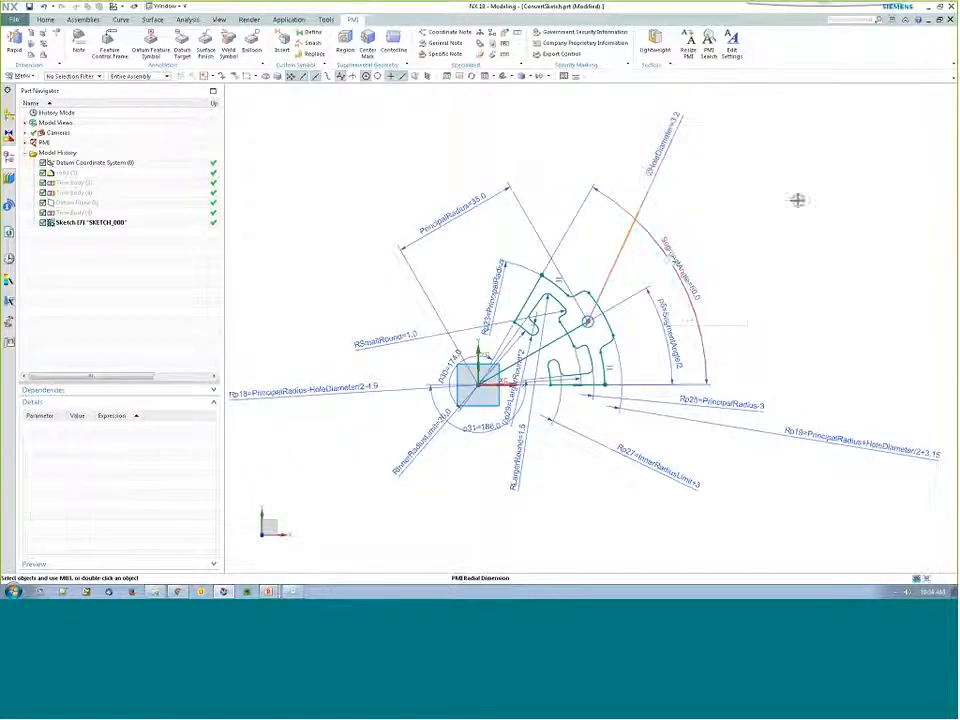
# - Display the SegmentAngle and p5=SegmentAngle/2 angular sketch dimensions as PMI
pyautogui.rightClick(670, 256)
pyautogui.click(716, 334)
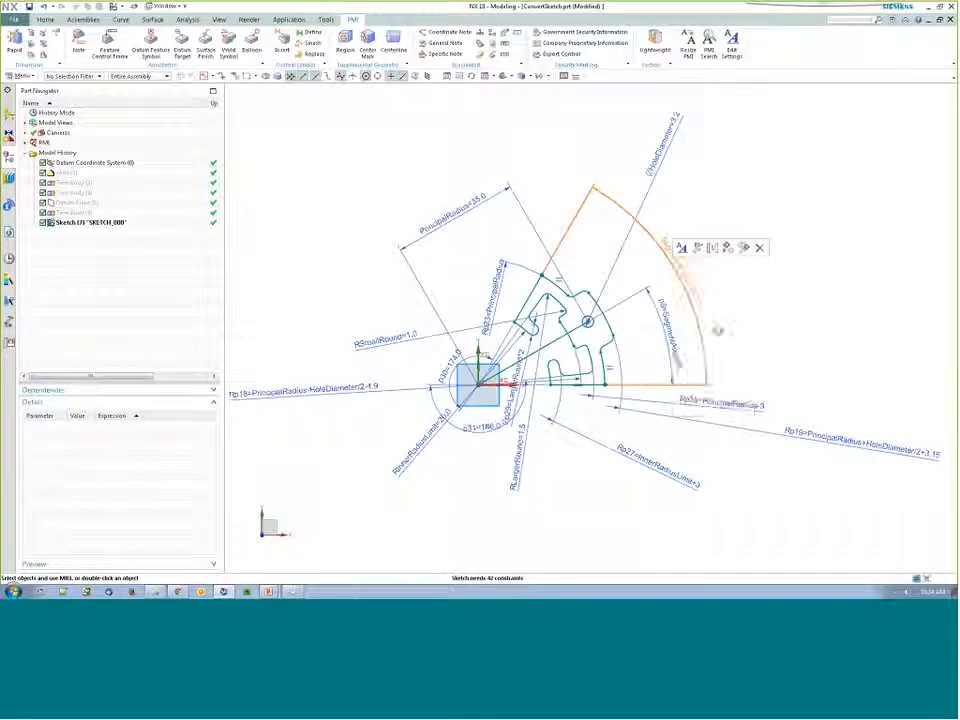
pyautogui.rightClick(667, 329)
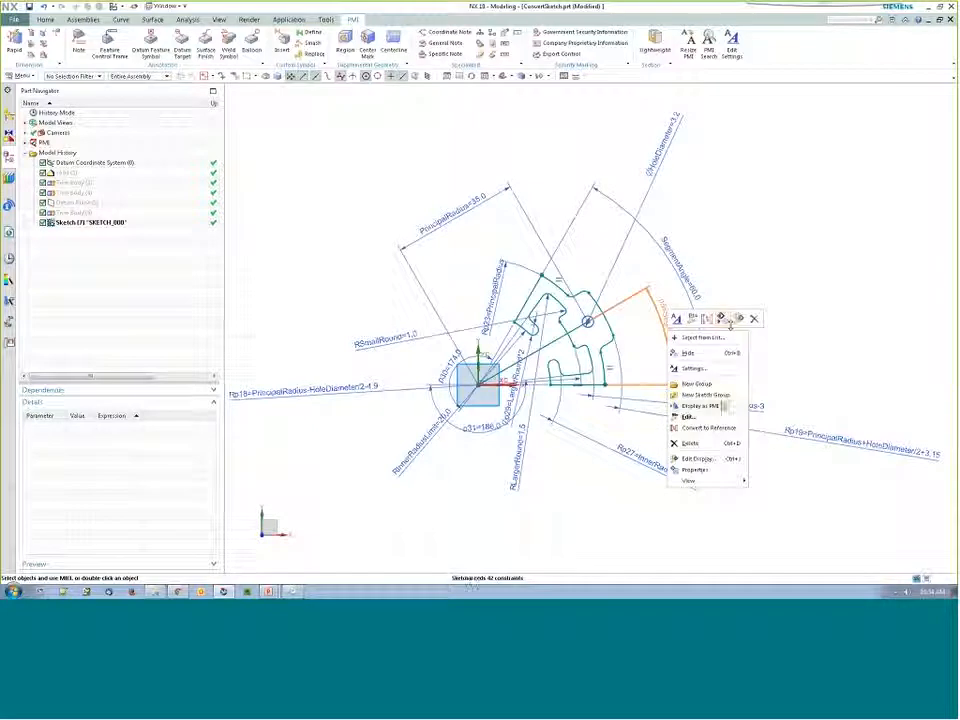
pyautogui.click(700, 405)
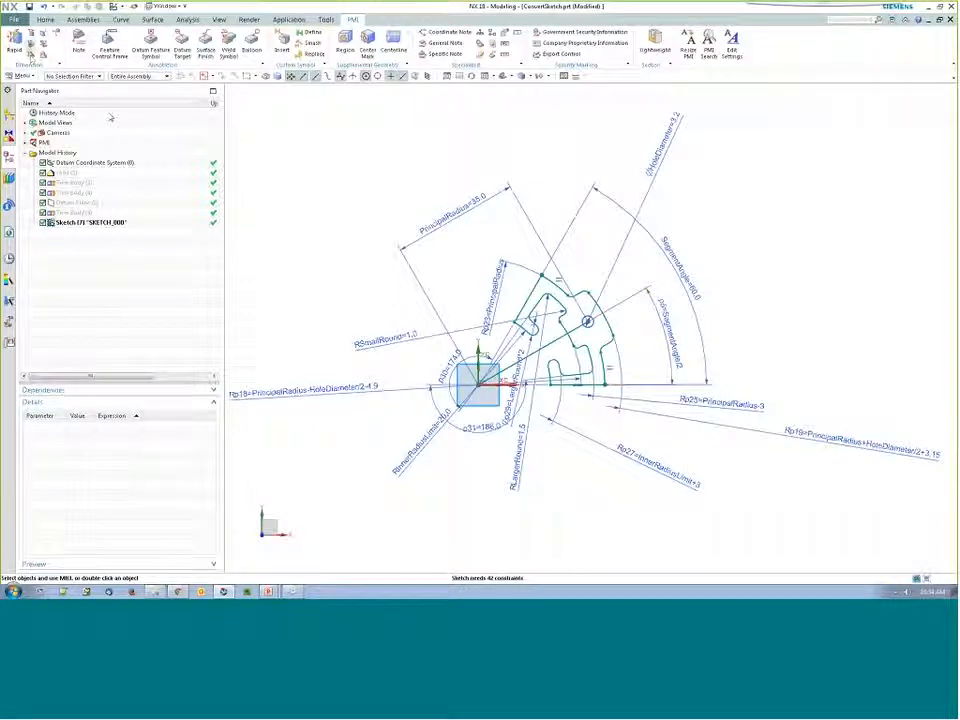
# - Finish the sketch and list the PMI dimensions stored under the Top model view
pyautogui.click(45, 19)
pyautogui.click(35, 38)
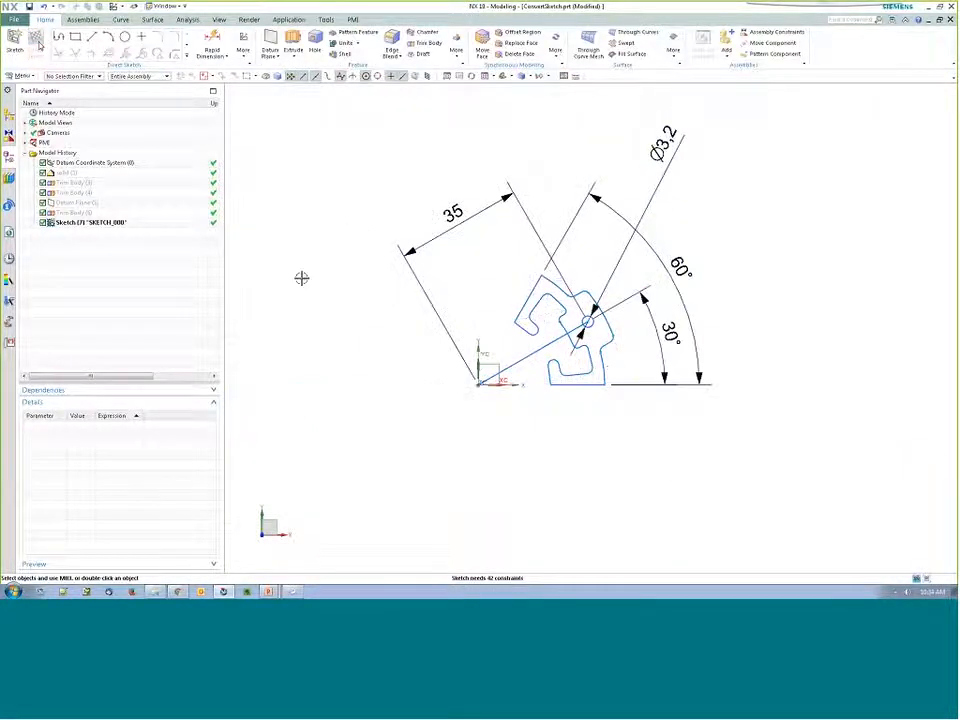
pyautogui.click(26, 123)
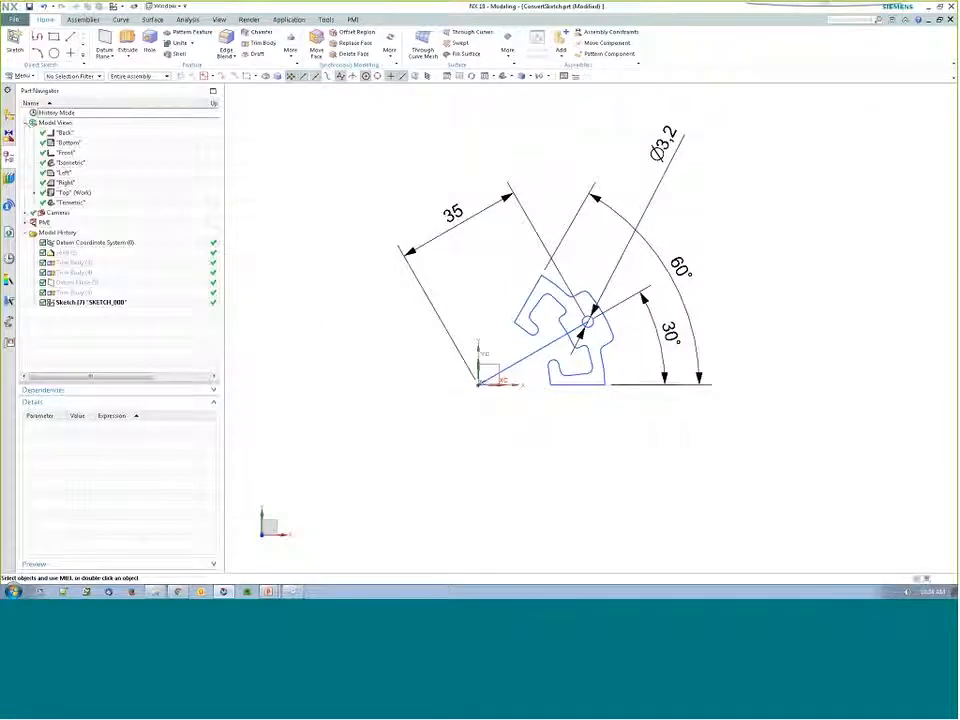
pyautogui.click(34, 193)
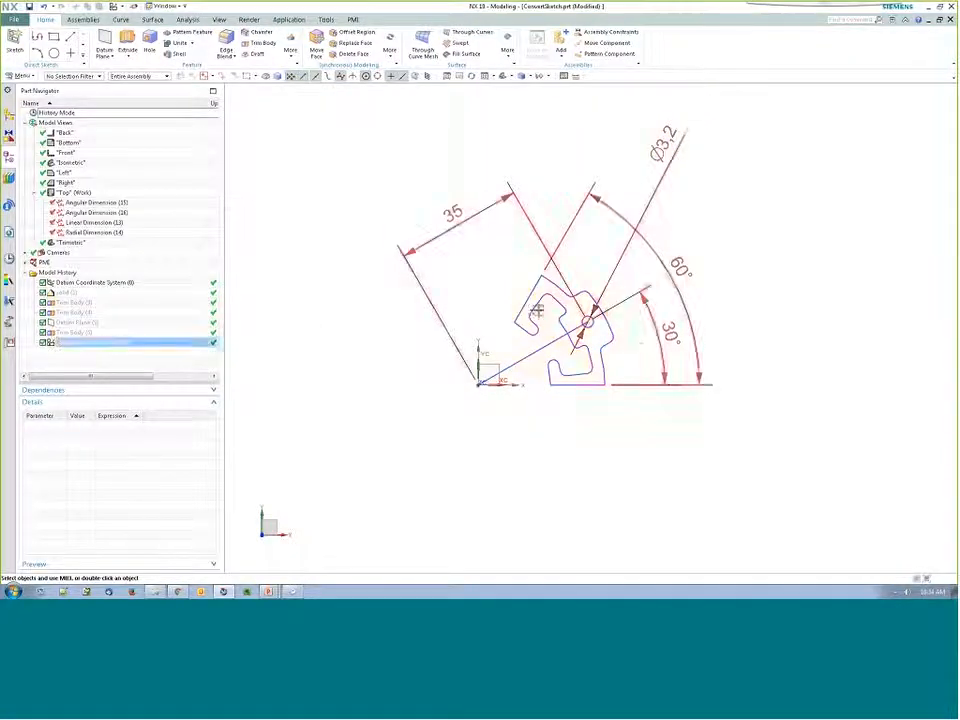
pyautogui.scroll(-2, 539, 311)
pyautogui.scroll(2, 709, 248)
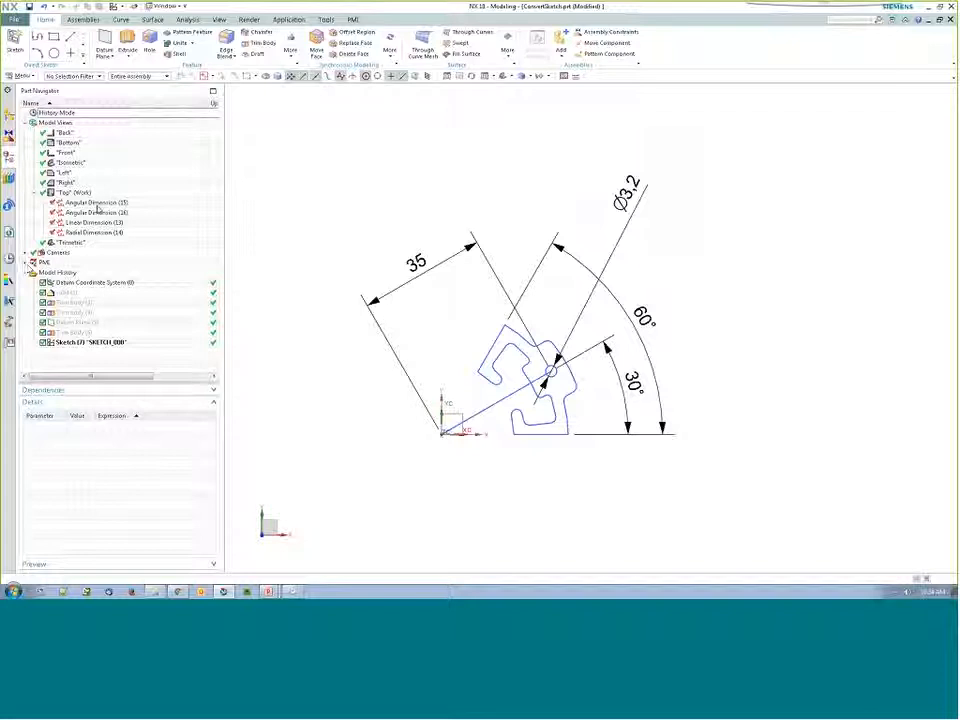
# - Select the 60° angular PMI dimension in the Top view and examine its available commands and its display around the sketch
pyautogui.click(97, 204)
pyautogui.rightClick(97, 204)
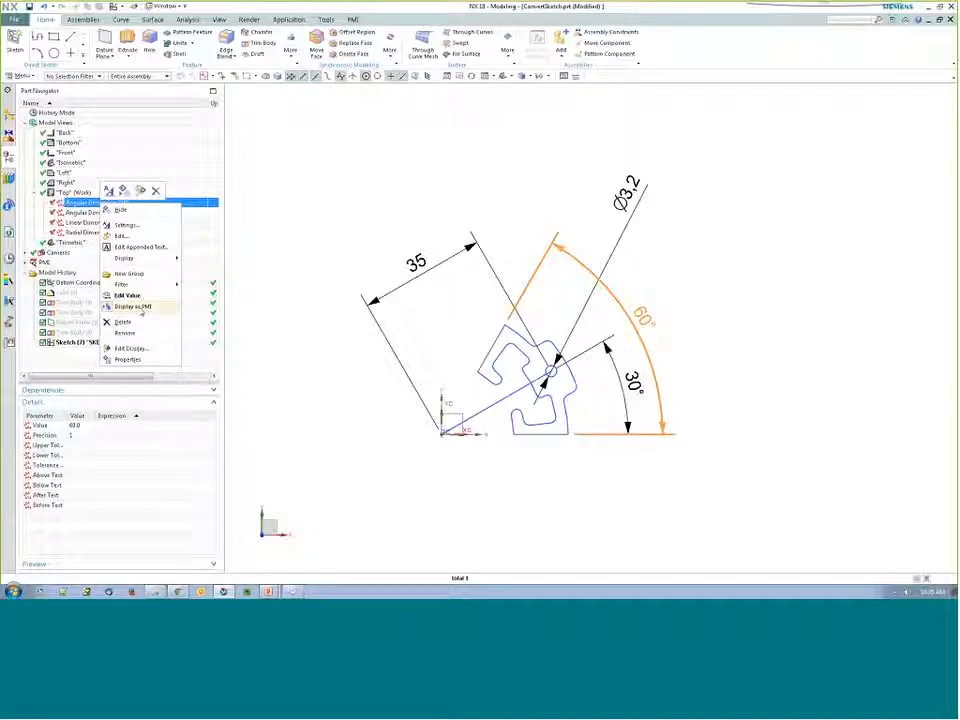
pyautogui.click(515, 176)
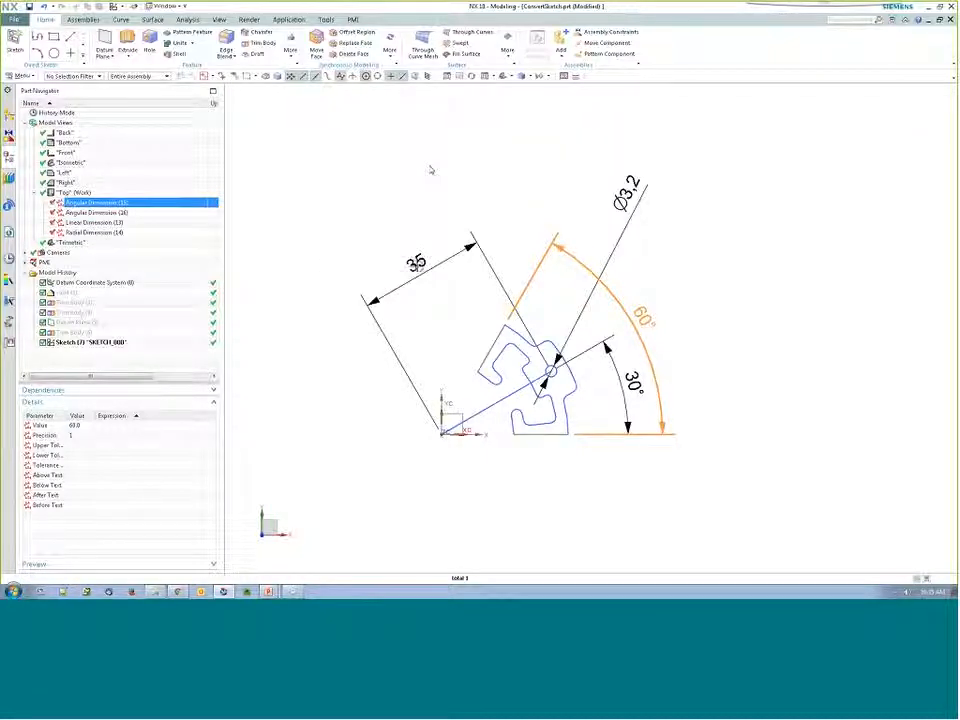
pyautogui.scroll(1, 682, 388)
pyautogui.scroll(-2, 649, 400)
pyautogui.scroll(2, 594, 301)
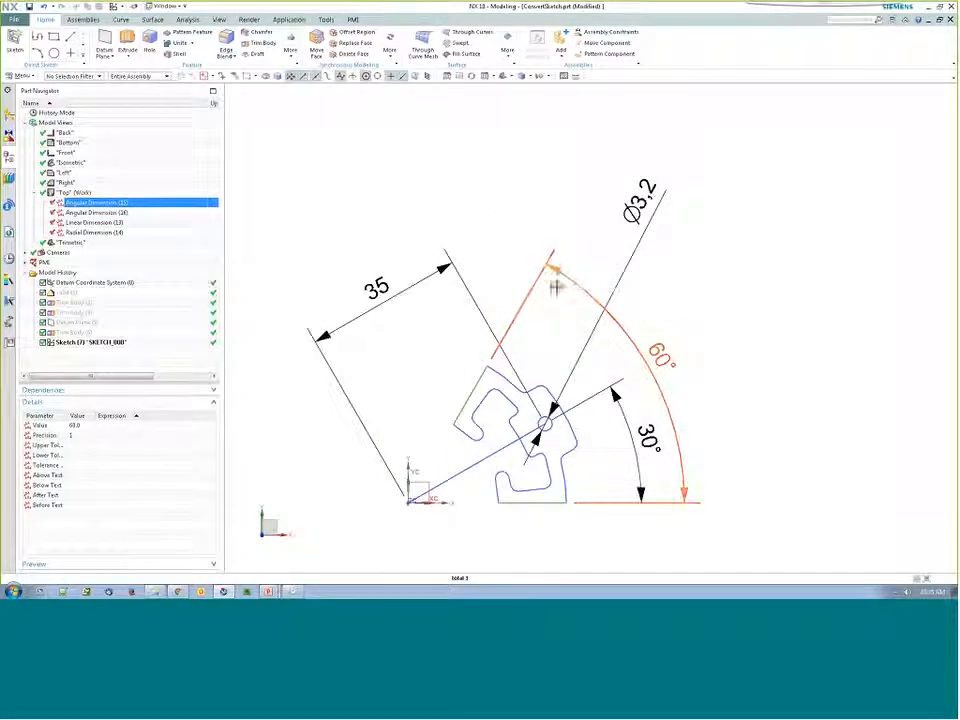
pyautogui.scroll(-2, 546, 309)
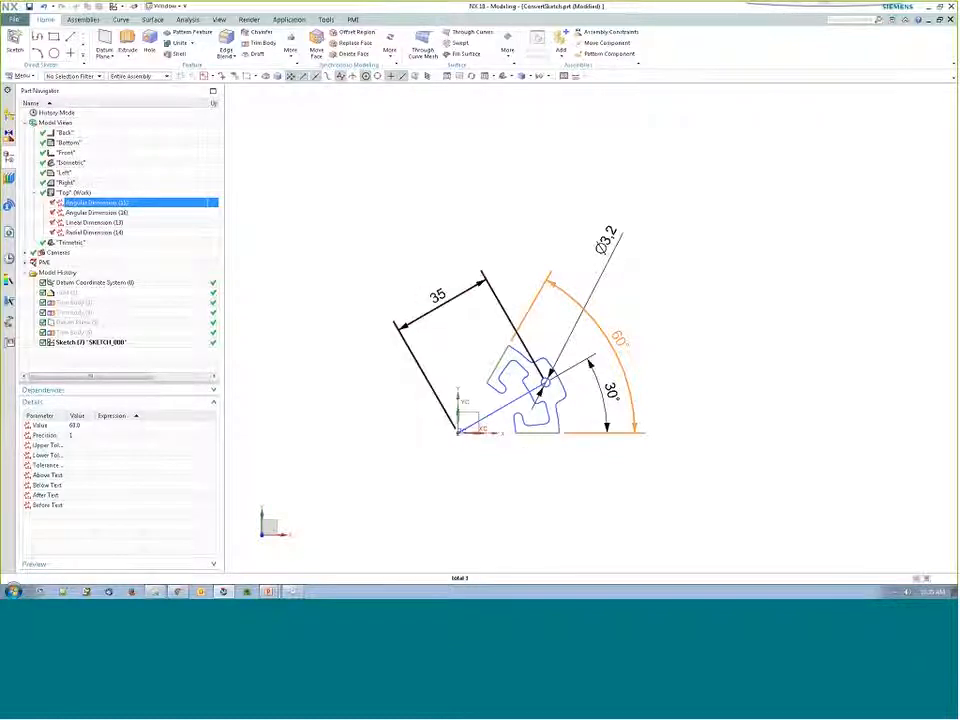
# - Set the PrincipalRadius expression of the sketch to 40 mm and apply it to the model
pyautogui.click(325, 20)
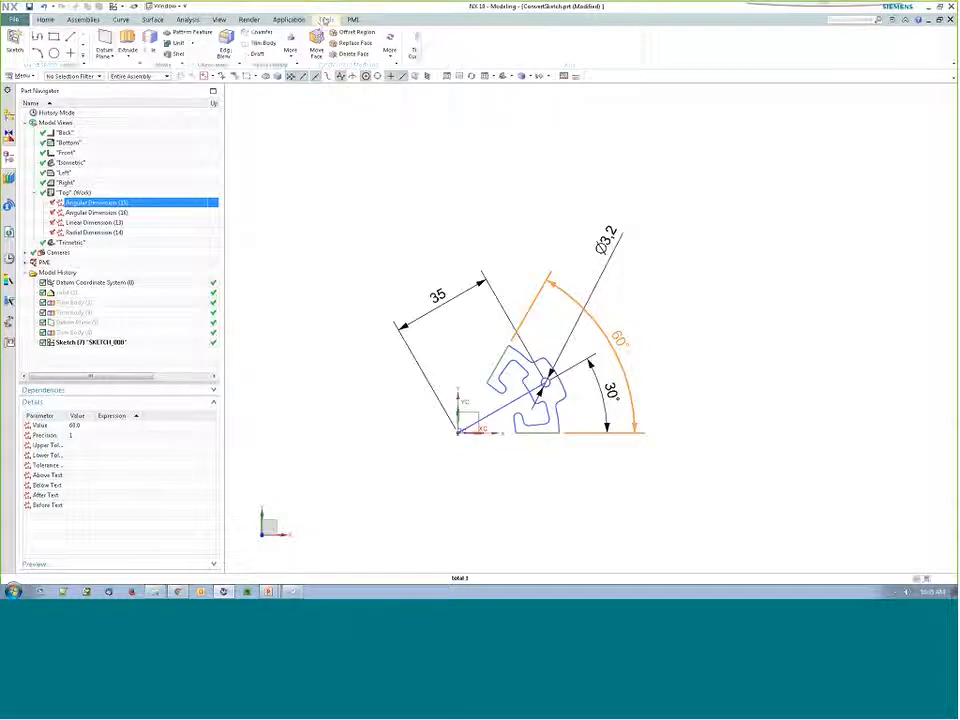
pyautogui.click(26, 36)
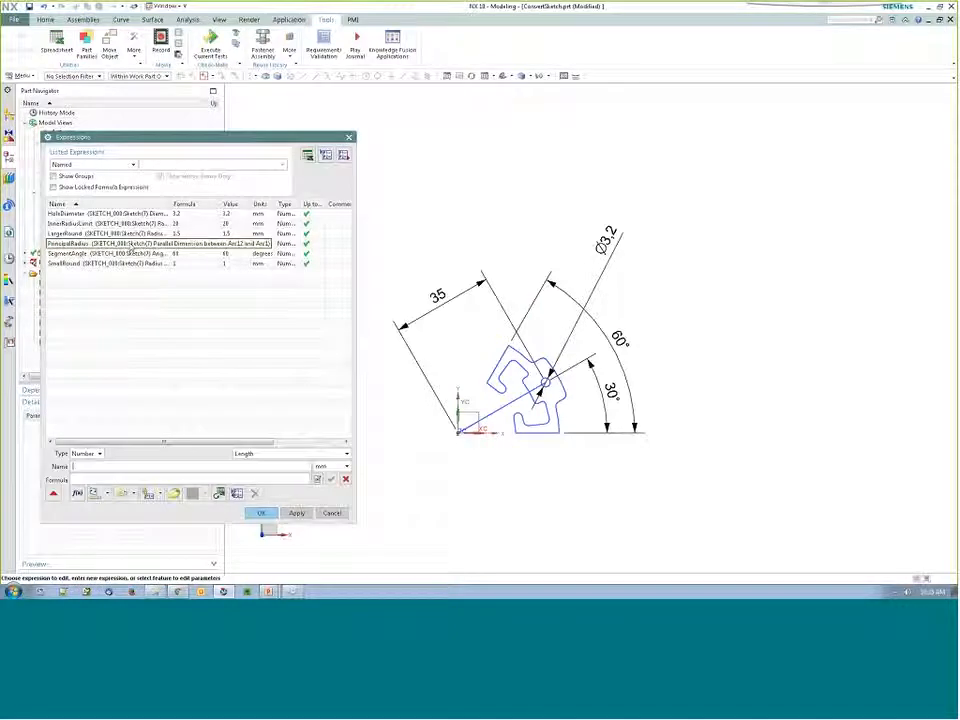
pyautogui.click(130, 244)
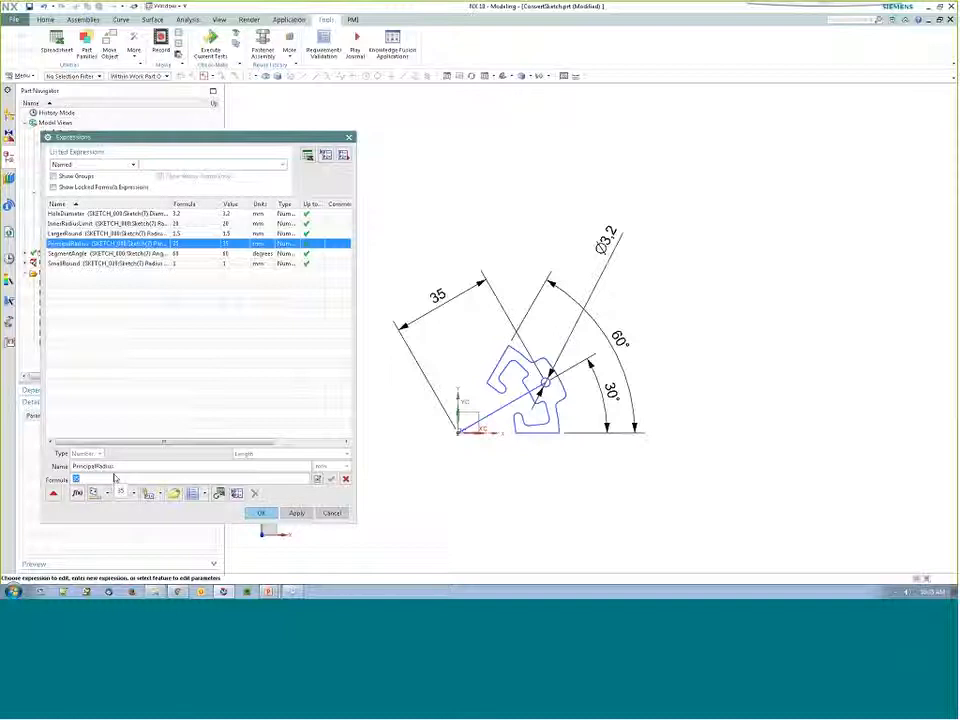
pyautogui.write('40')
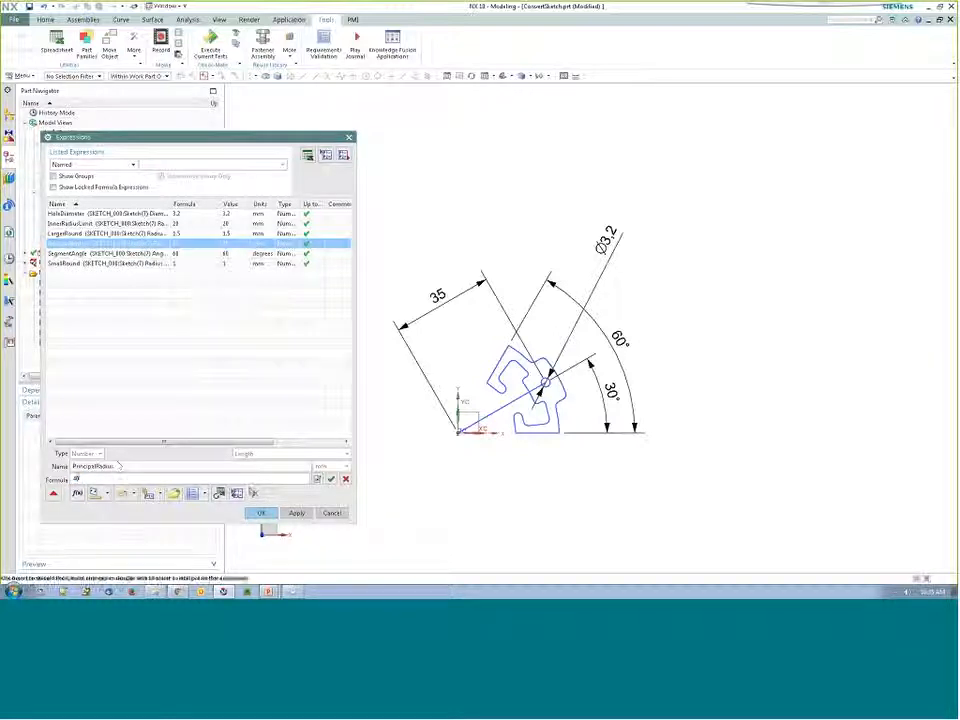
pyautogui.click(297, 513)
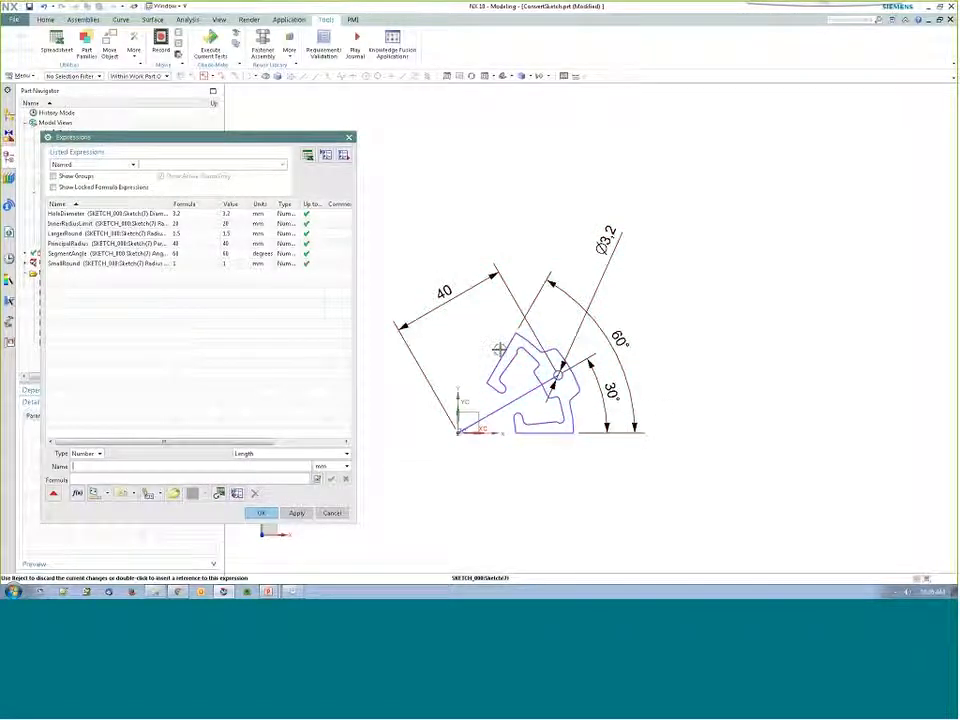
# - Set the SegmentAngle expression to 64 degrees, apply it, and close the expression editor
pyautogui.click(184, 255)
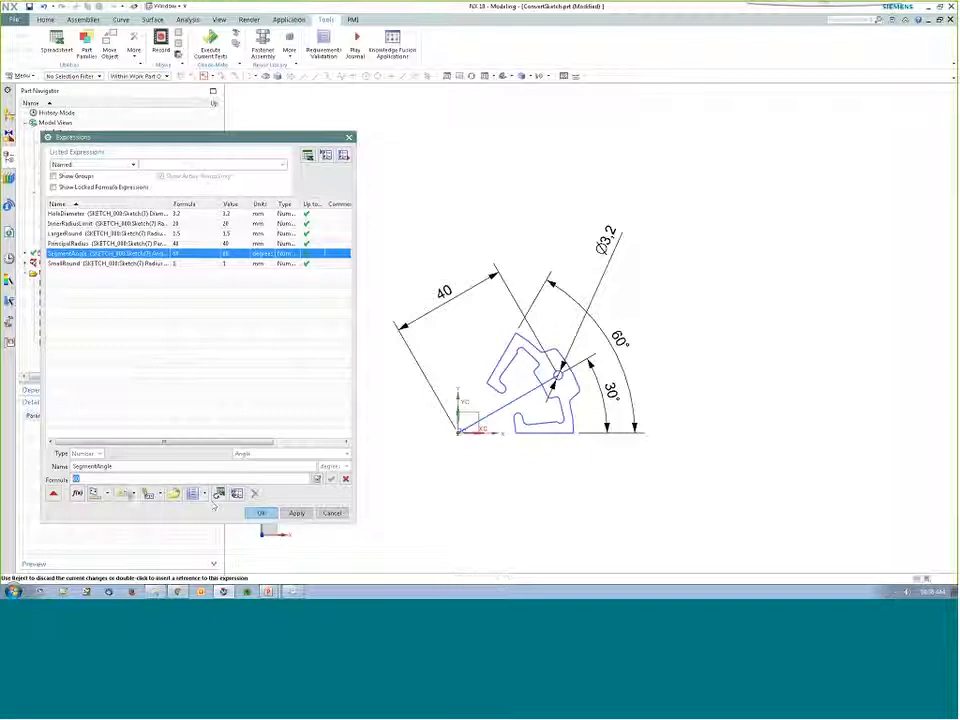
pyautogui.write('90')
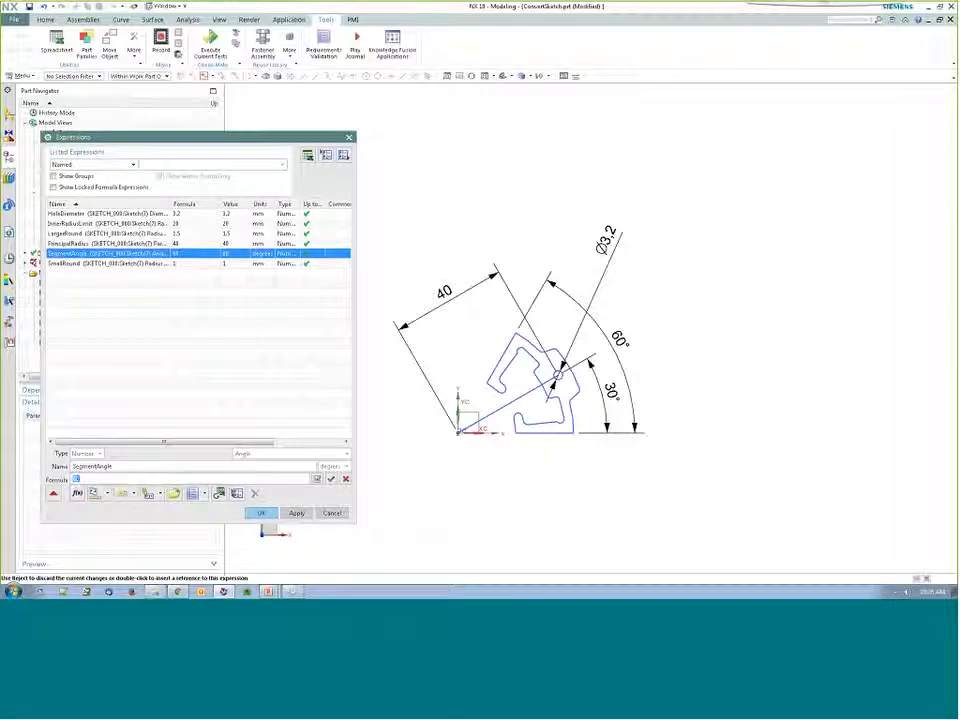
pyautogui.press('Return')
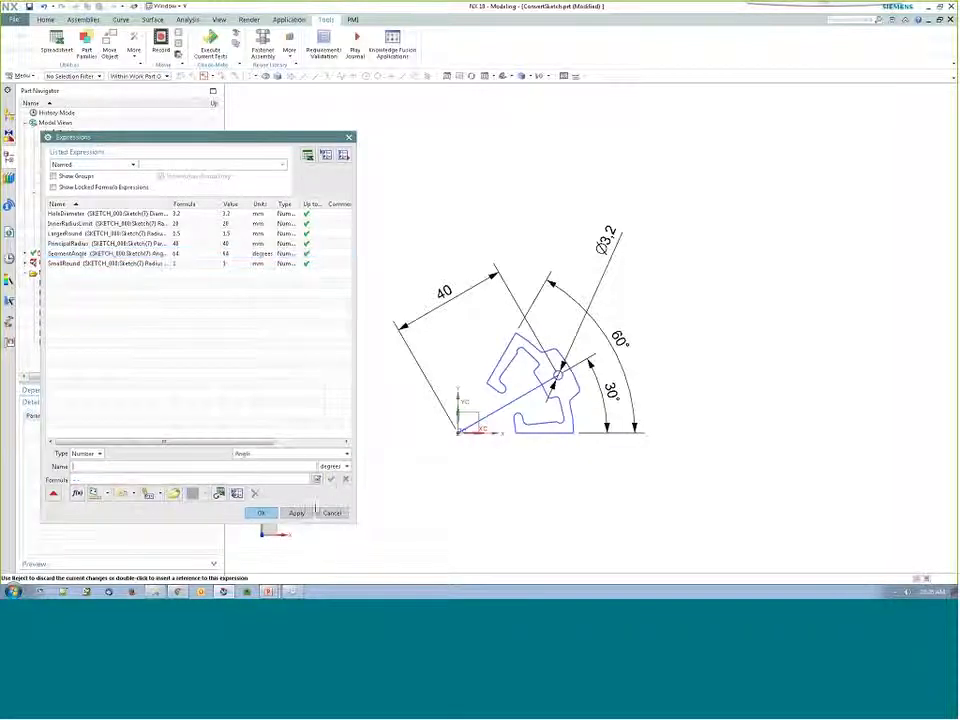
pyautogui.click(296, 513)
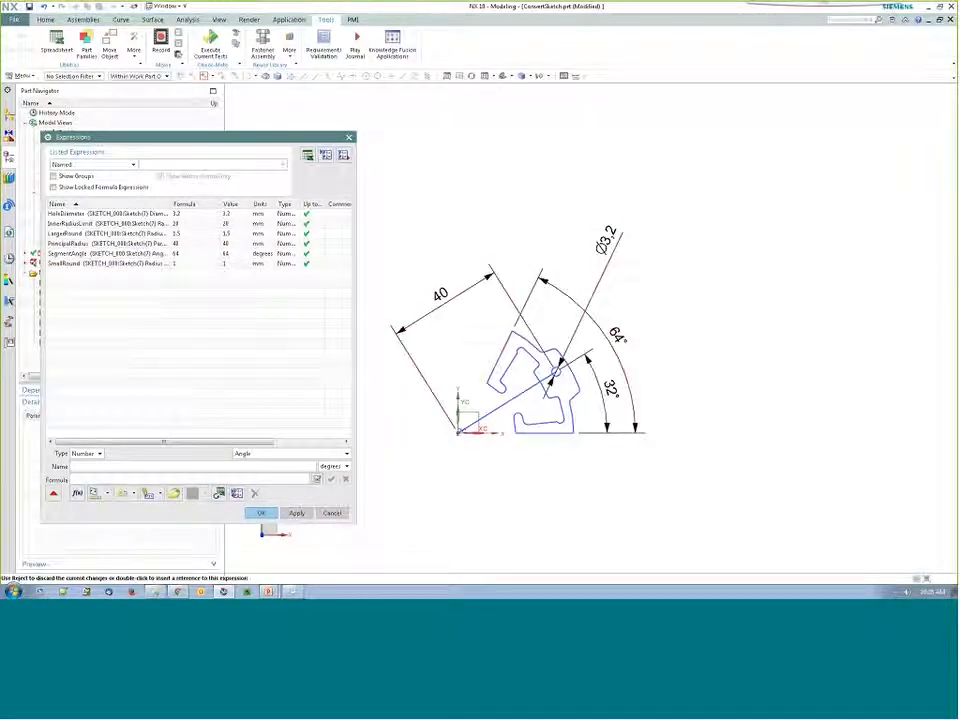
pyautogui.click(332, 513)
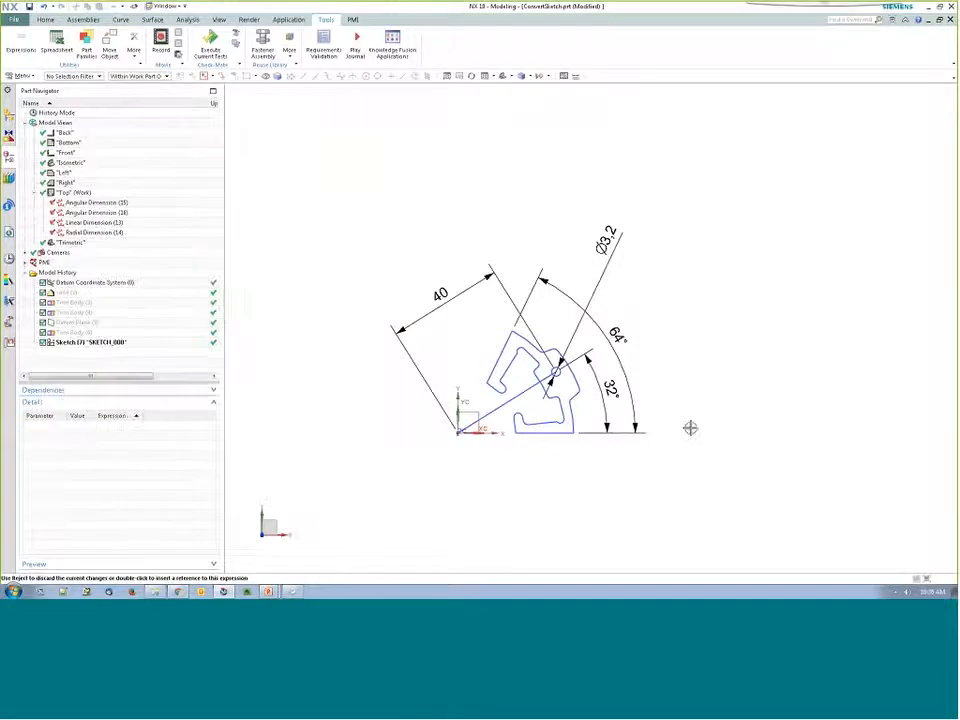
# - Edit the 32° angular PMI dimension so that it displays as a reference dimension in parentheses
pyautogui.scroll(5, 690, 426)
pyautogui.scroll(-5, 600, 403)
pyautogui.rightClick(588, 380)
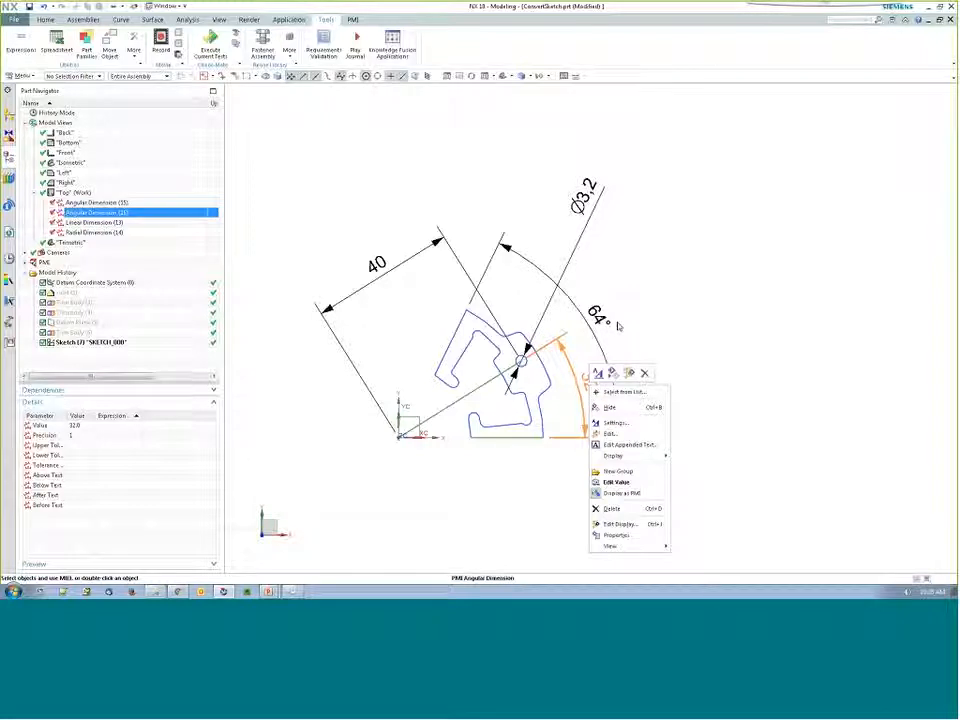
pyautogui.click(616, 482)
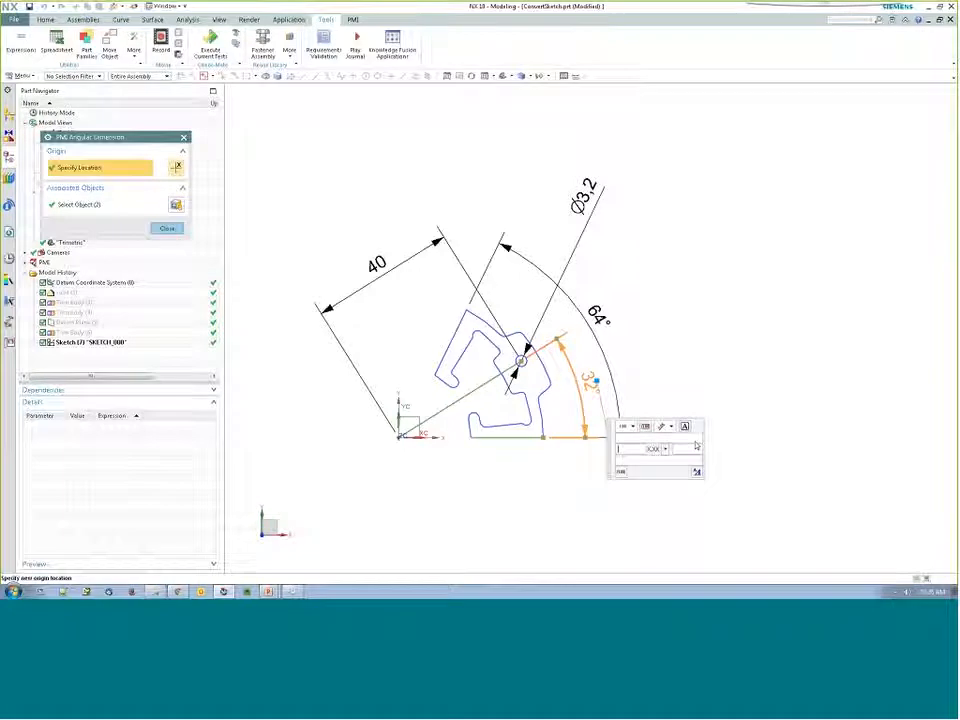
pyautogui.click(622, 473)
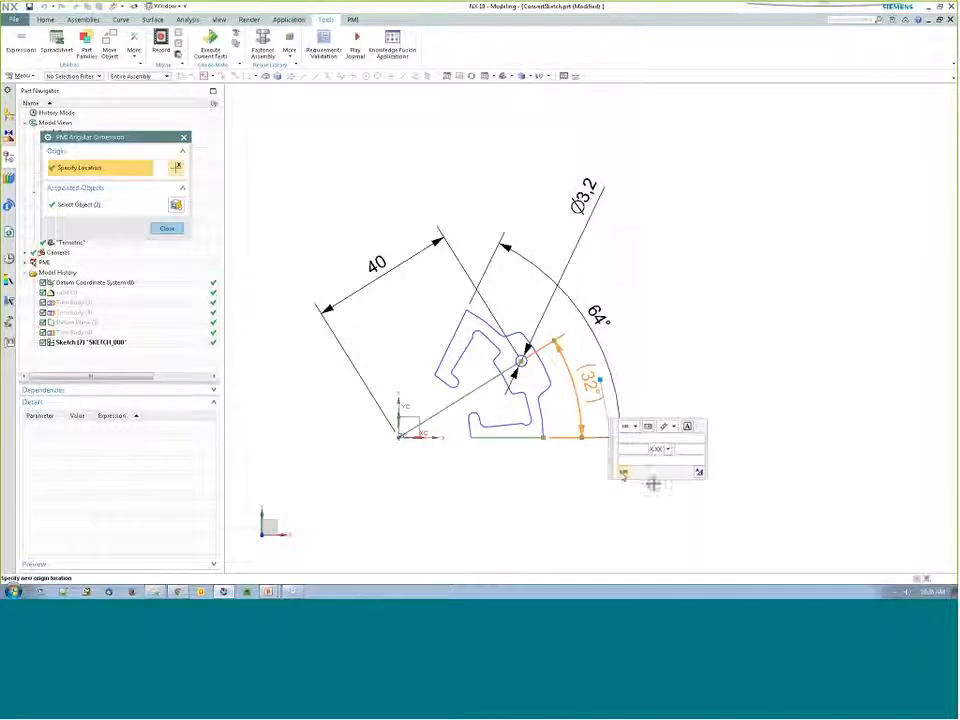
pyautogui.middleClick(695, 508)
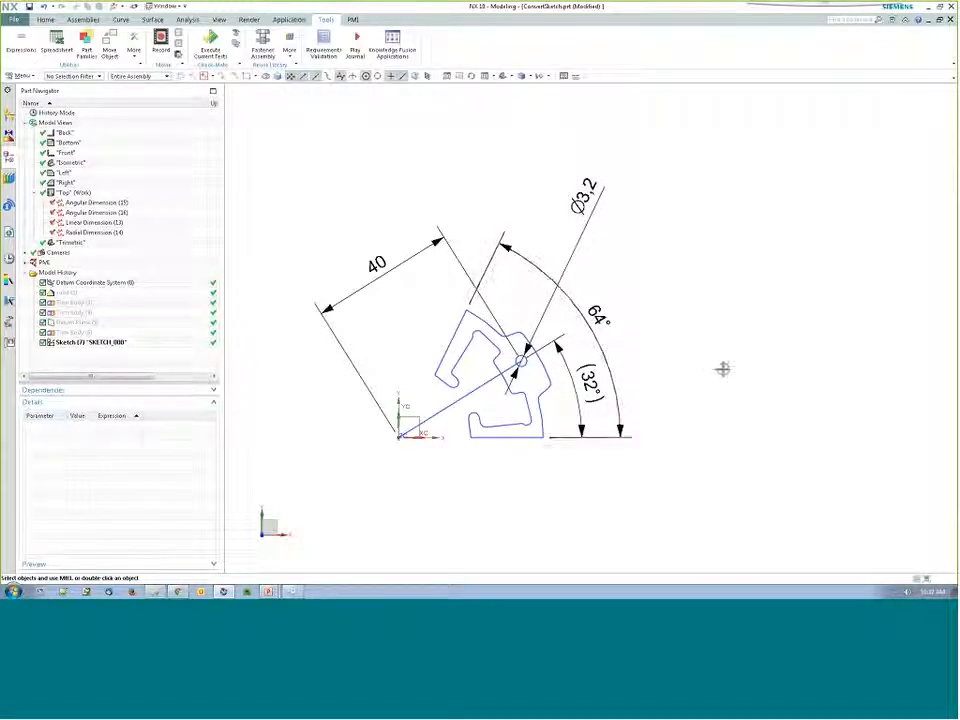
pyautogui.scroll(-3, 505, 492)
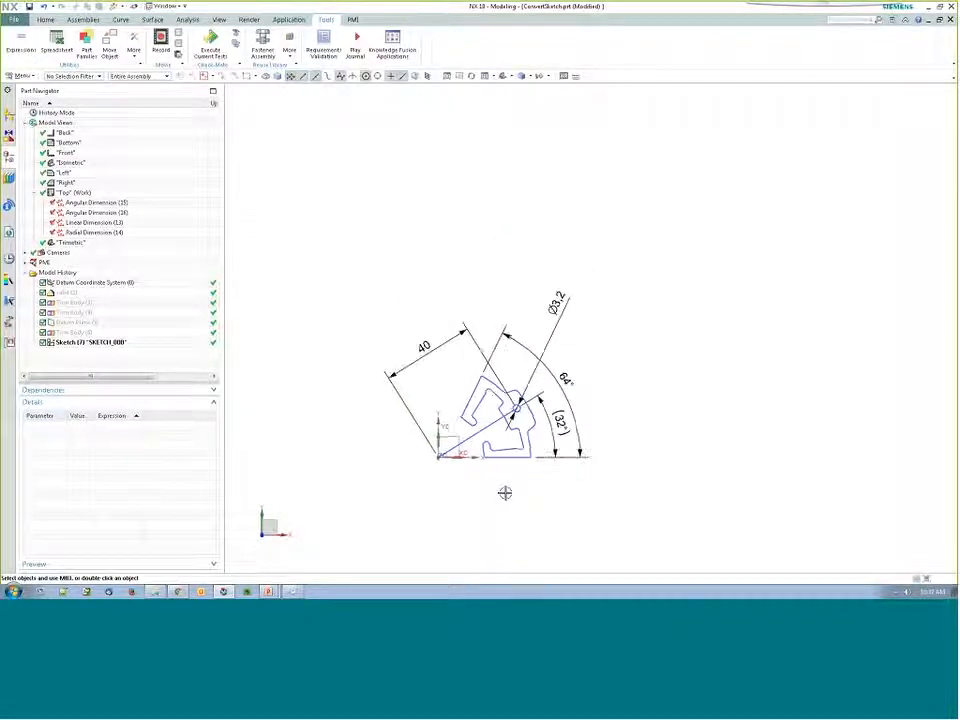
pyautogui.scroll(3, 465, 469)
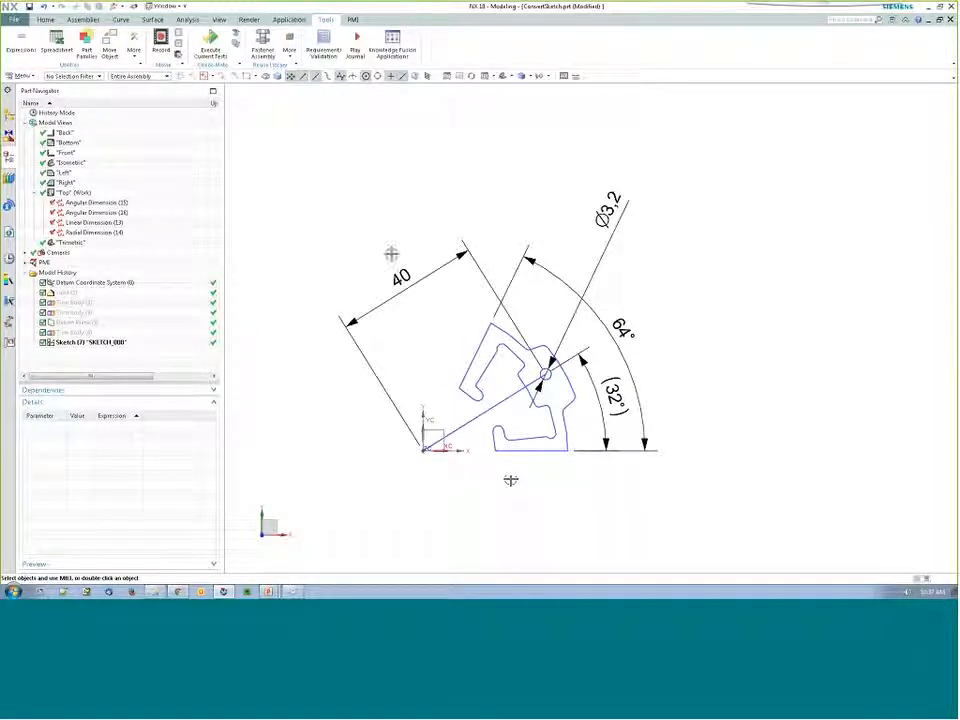
pyautogui.click(405, 279)
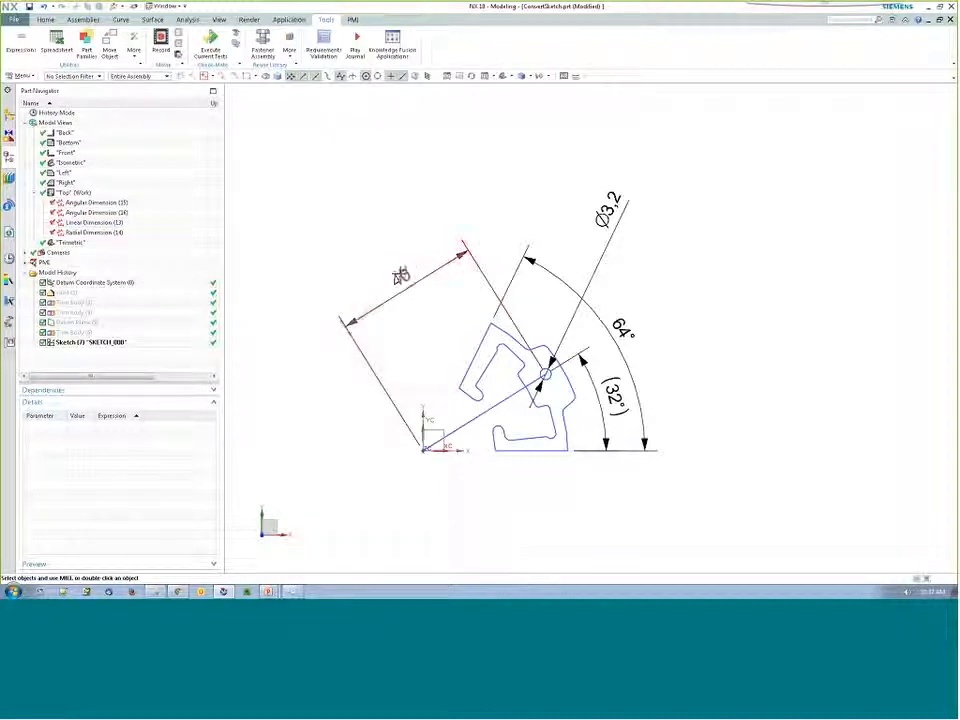
pyautogui.doubleClick(401, 277)
pyautogui.press('Escape')
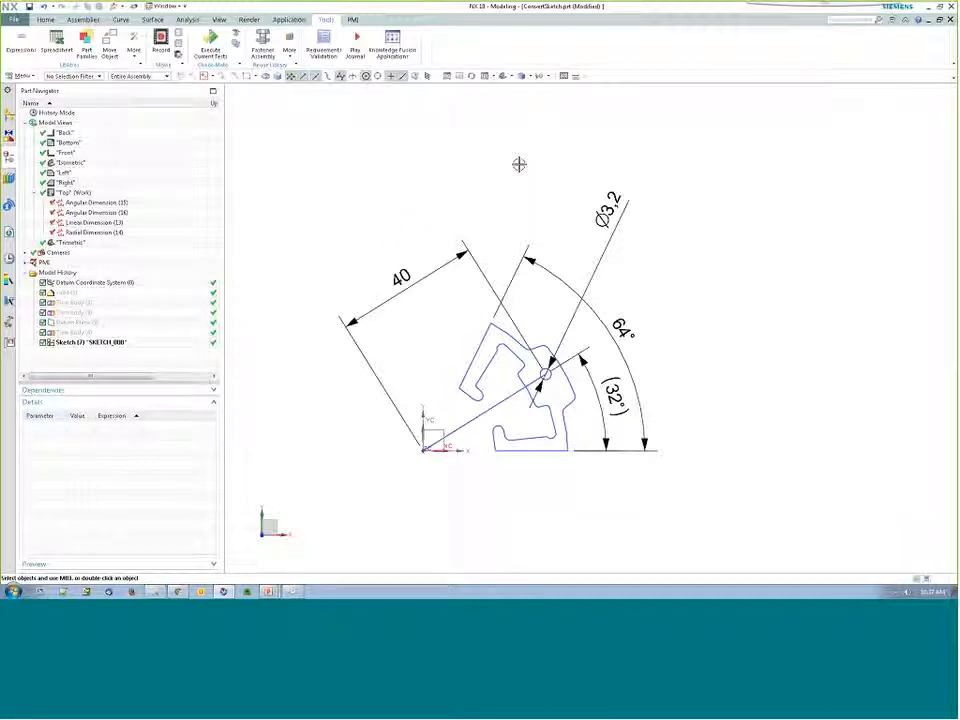
pyautogui.click(633, 200)
# - Switch to the spline_model1 part and view the extruded spline body with its datum plane from an angle
pyautogui.click(172, 7)
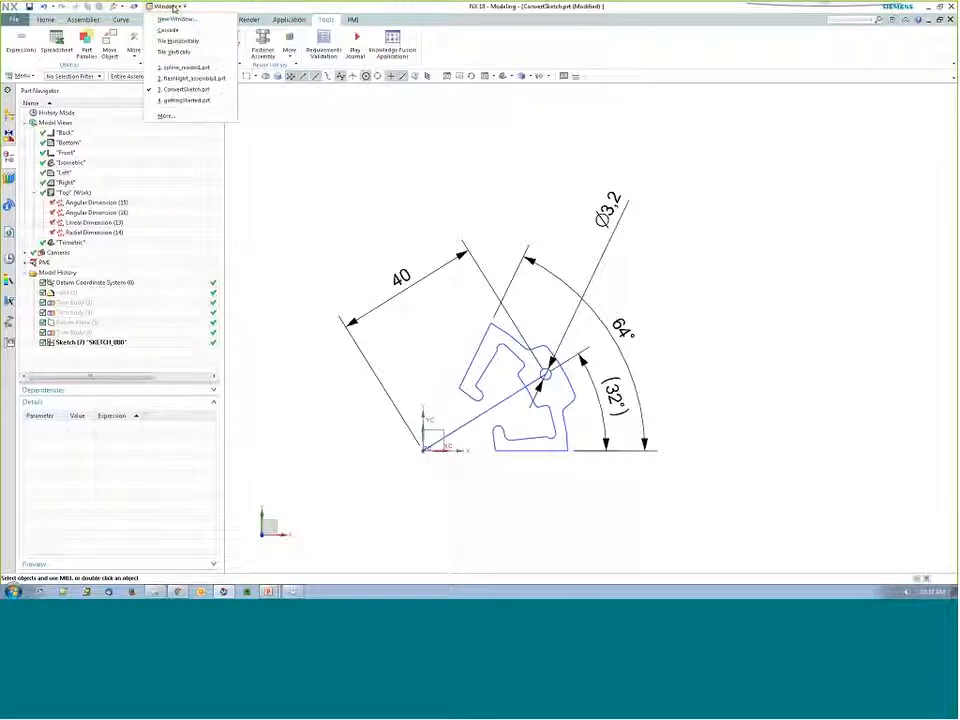
pyautogui.click(188, 78)
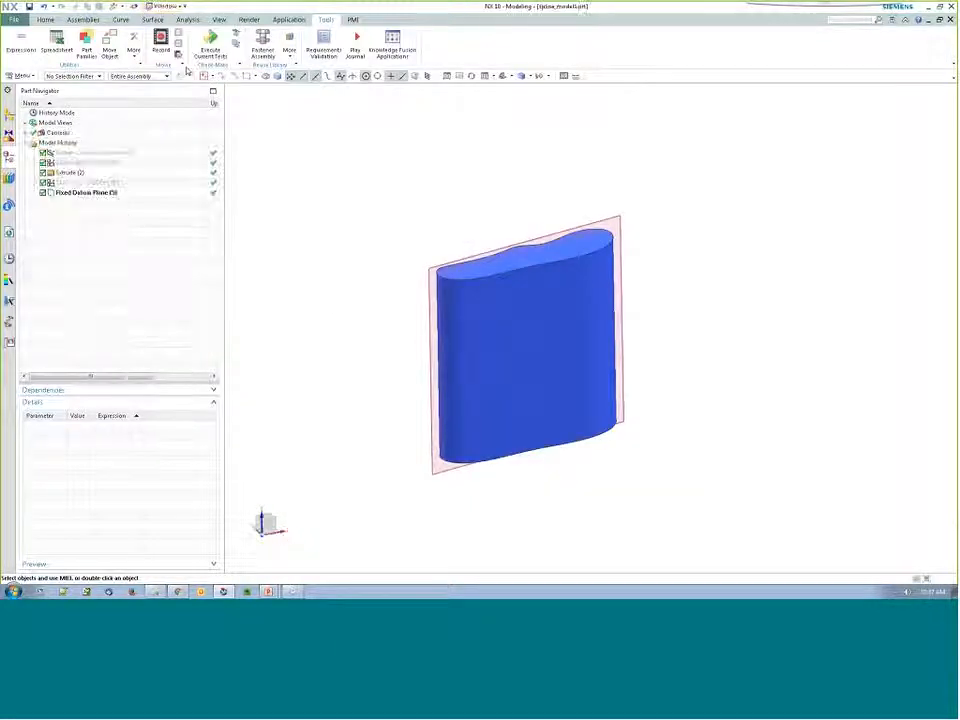
pyautogui.moveTo(403, 341); pyautogui.dragTo(553, 425, button='middle')
pyautogui.moveTo(367, 410); pyautogui.dragTo(367, 452, button='middle')
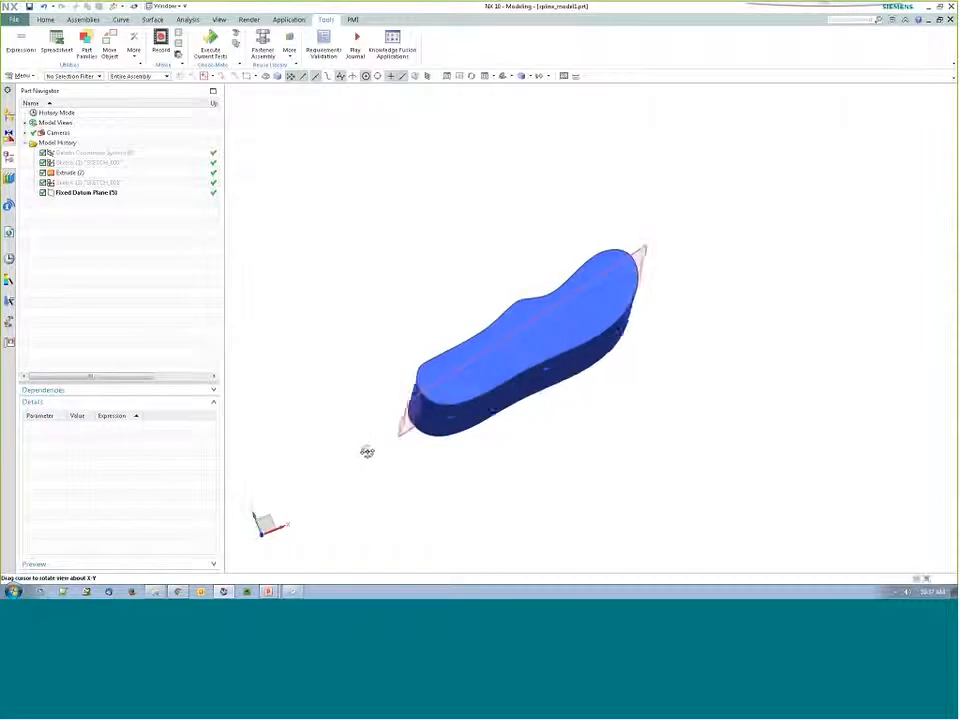
pyautogui.click(513, 375)
pyautogui.press('Escape')
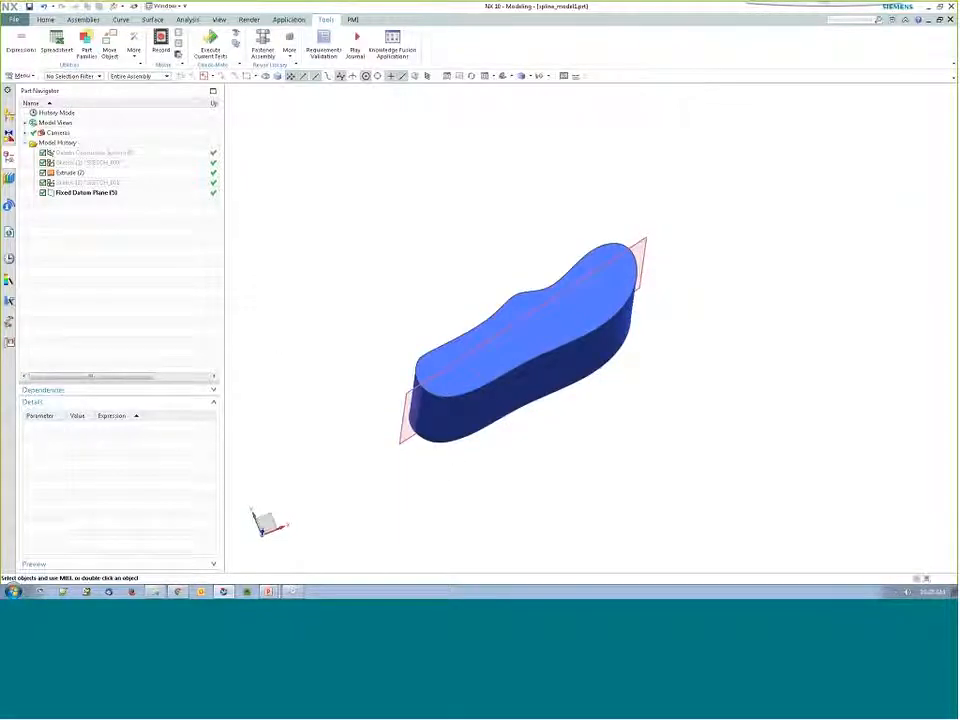
# - List the model views of spline_model1 and orient the model to the Top view for PMI annotation
pyautogui.click(352, 19)
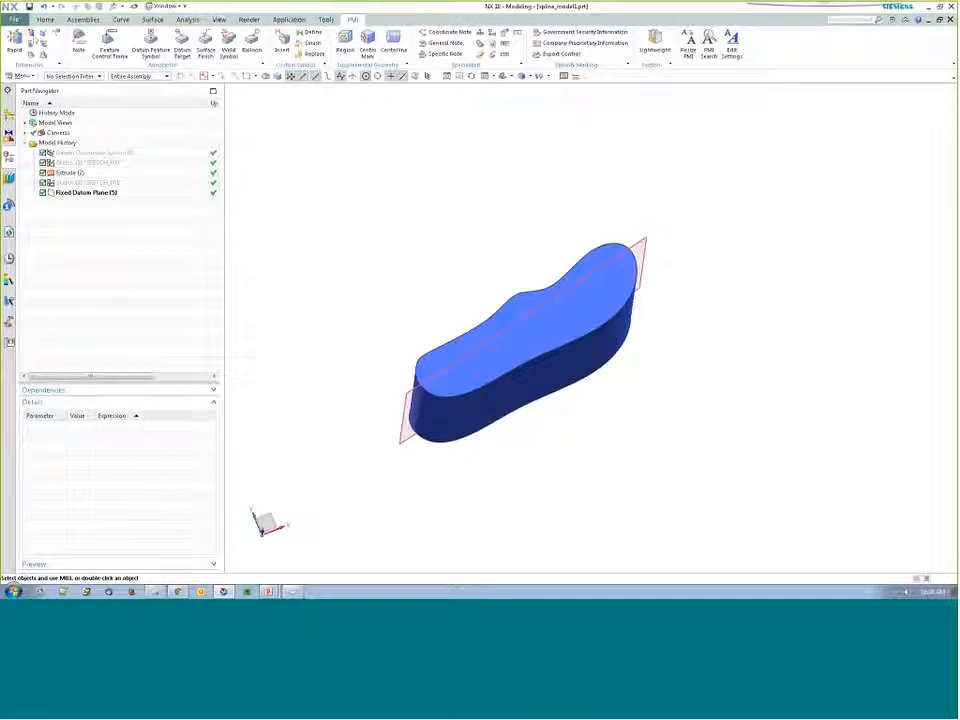
pyautogui.click(7, 116)
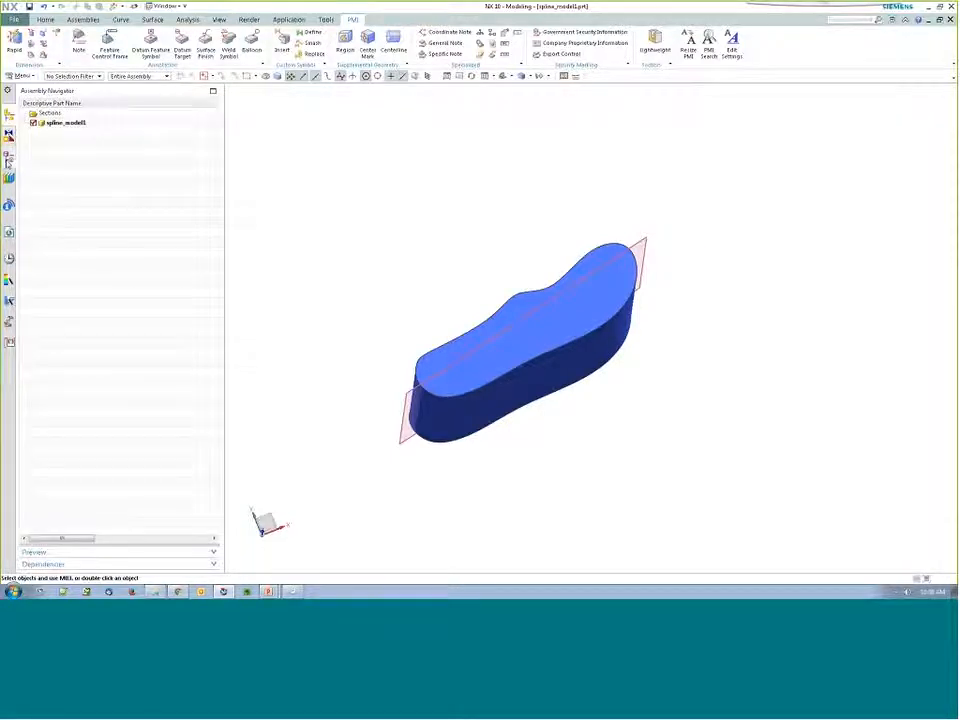
pyautogui.click(8, 158)
pyautogui.click(27, 122)
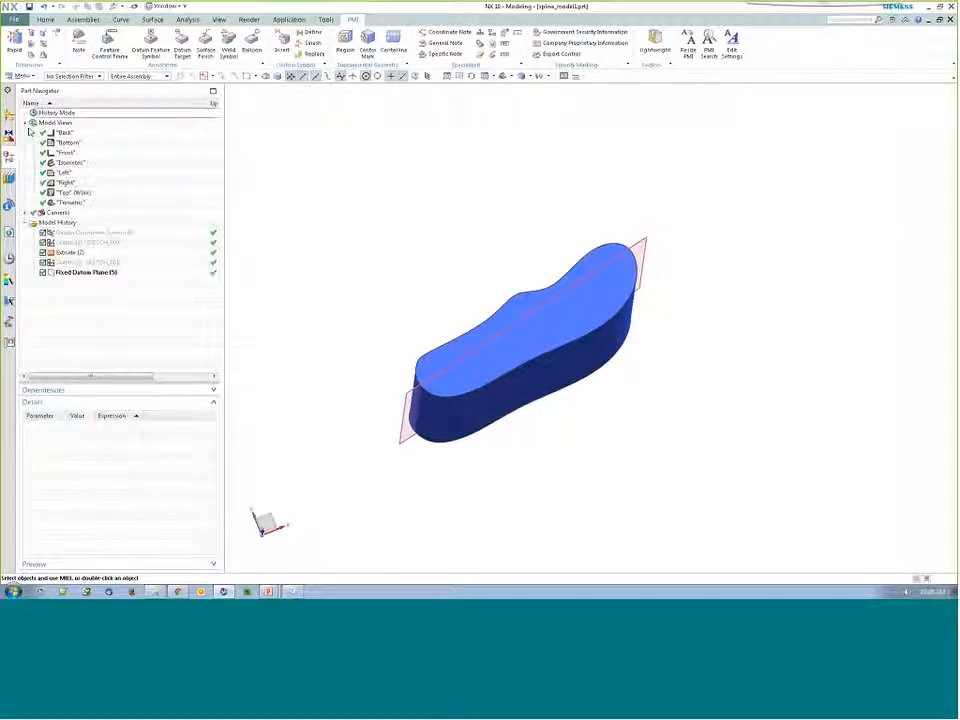
pyautogui.doubleClick(68, 192)
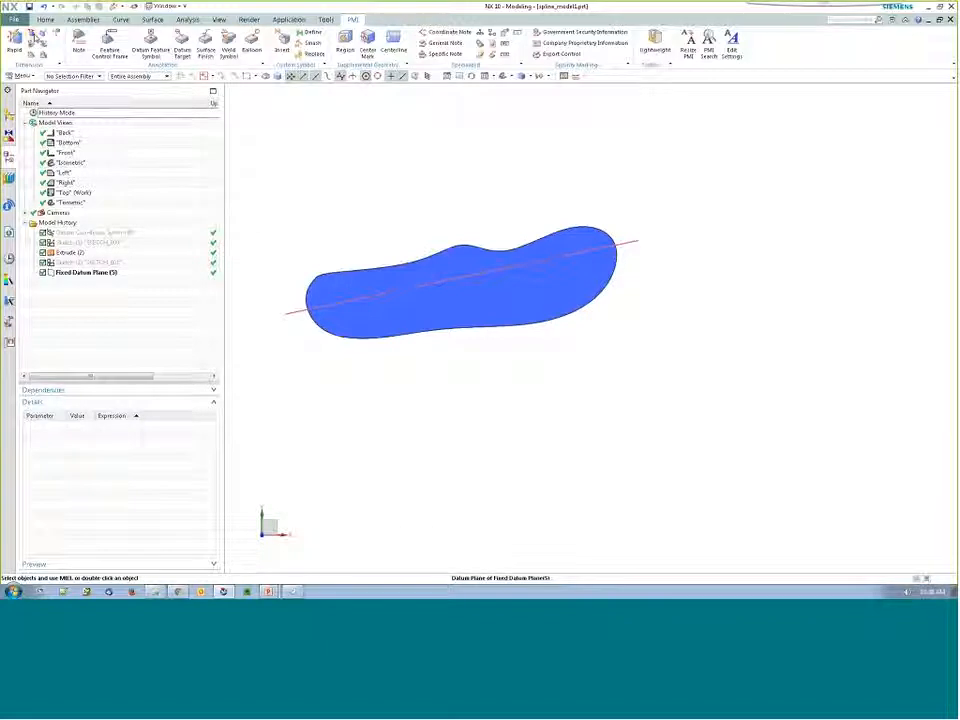
pyautogui.click(32, 34)
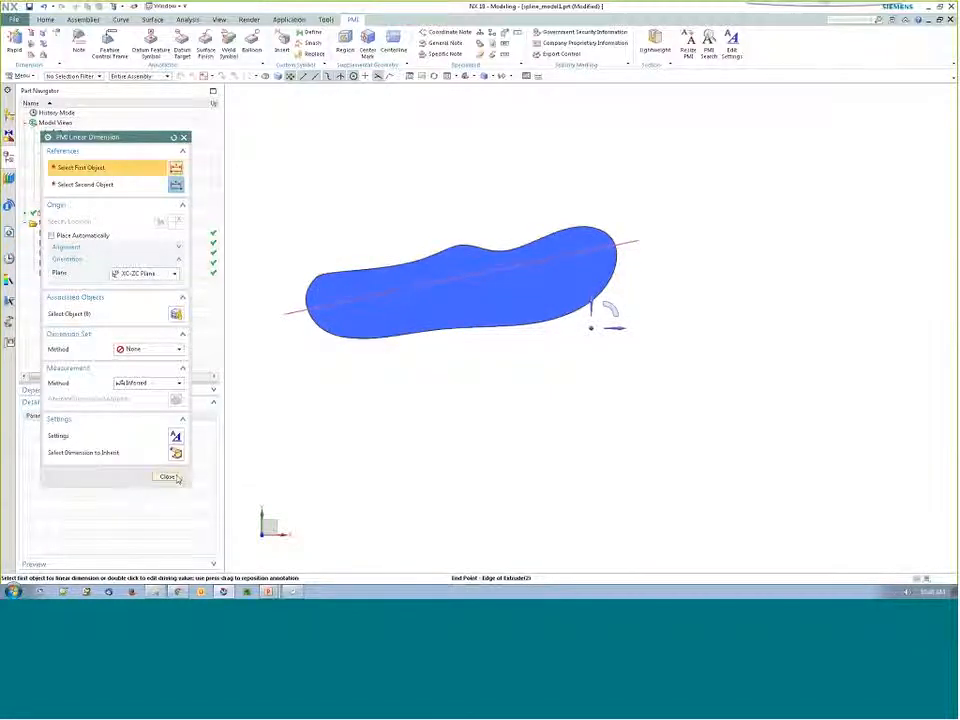
pyautogui.press('Escape')
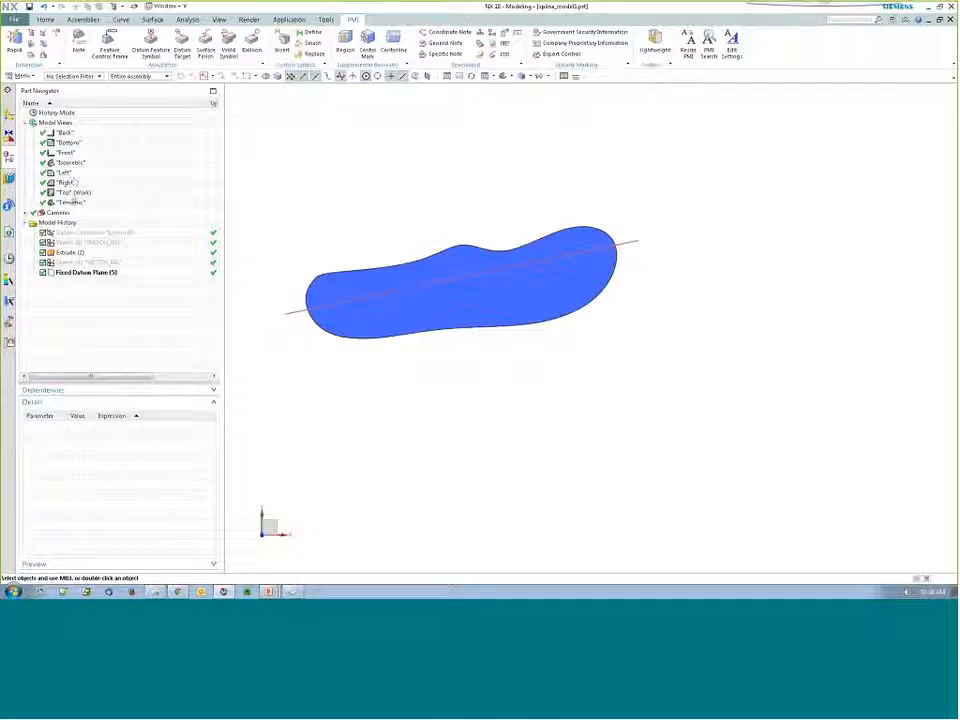
# - Create a lightweight section view from the Top view, cutting the extruded body at the fixed datum plane
pyautogui.rightClick(72, 192)
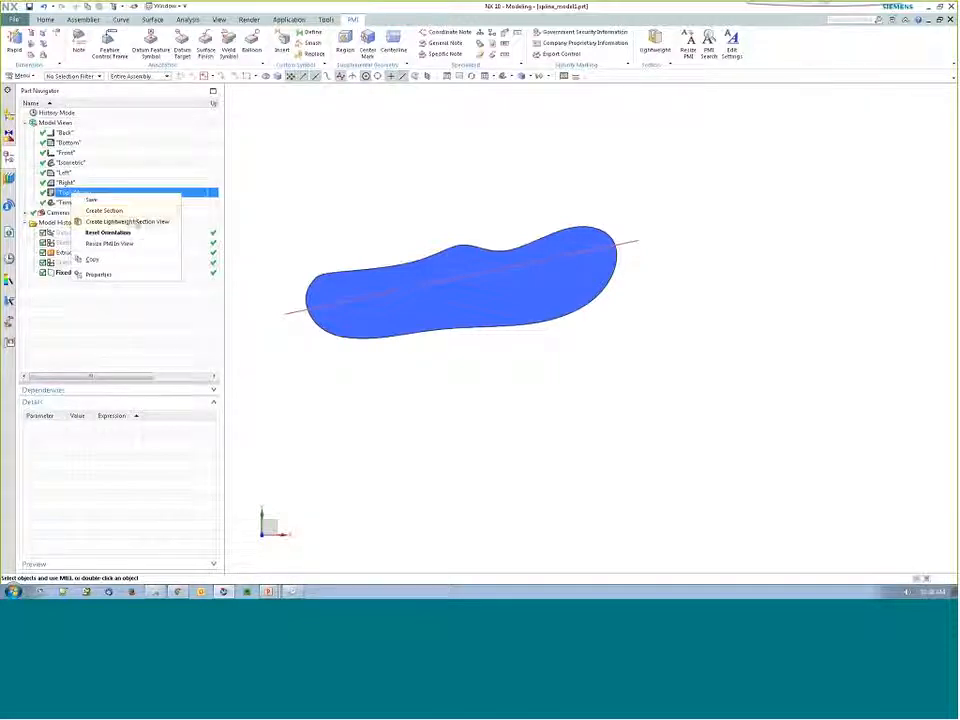
pyautogui.click(137, 224)
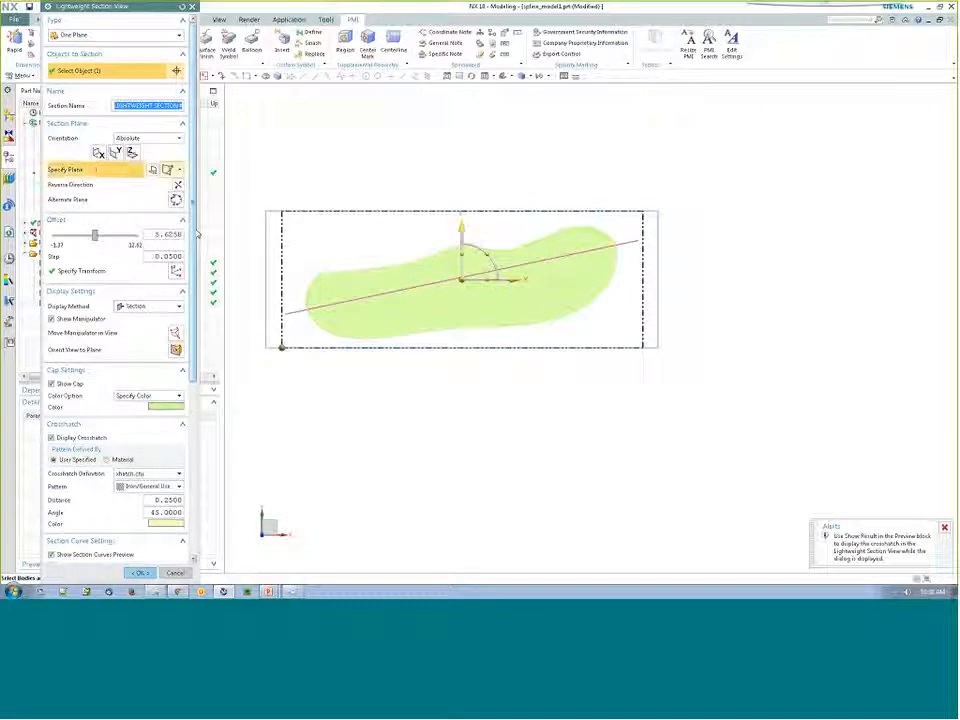
pyautogui.click(300, 311)
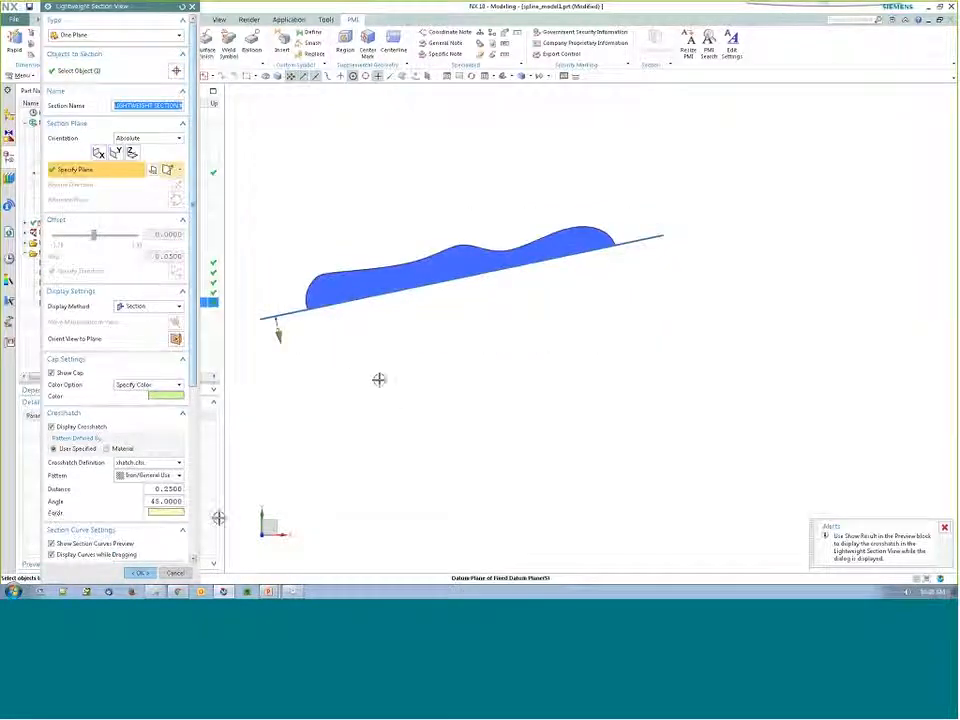
pyautogui.click(136, 573)
pyautogui.moveTo(415, 424)
pyautogui.mouseDown(button='middle')
pyautogui.moveTo(406, 361)
pyautogui.moveTo(402, 378)
pyautogui.mouseUp(button='middle')
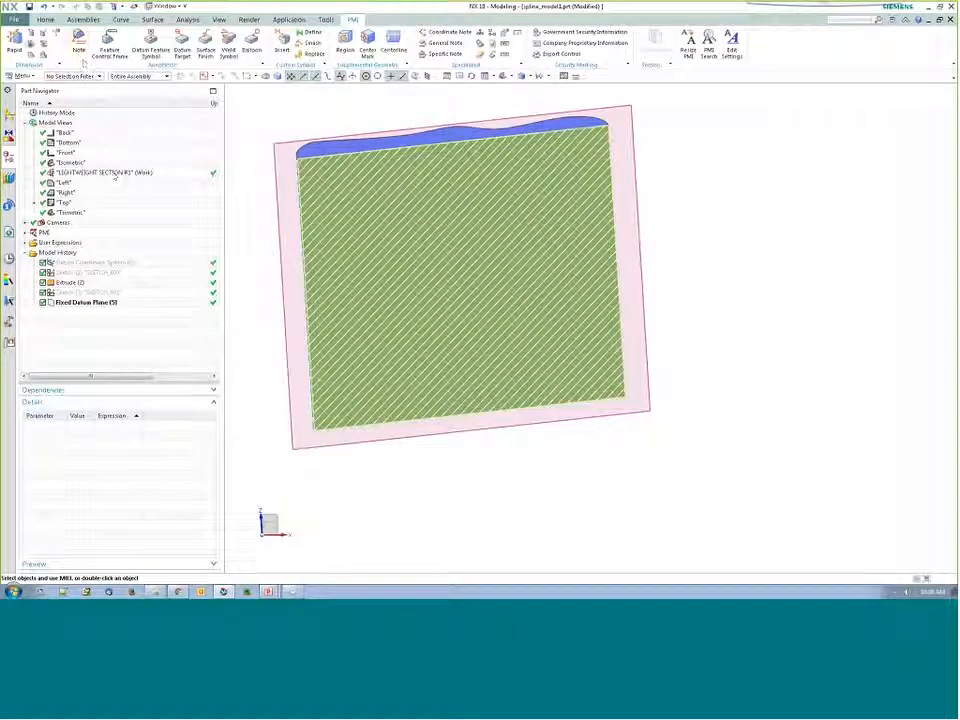
# - Start a PMI linear dimension across the sectioned body's upper edge, with a User Defined annotation plane on the fixed datum plane
pyautogui.click(32, 33)
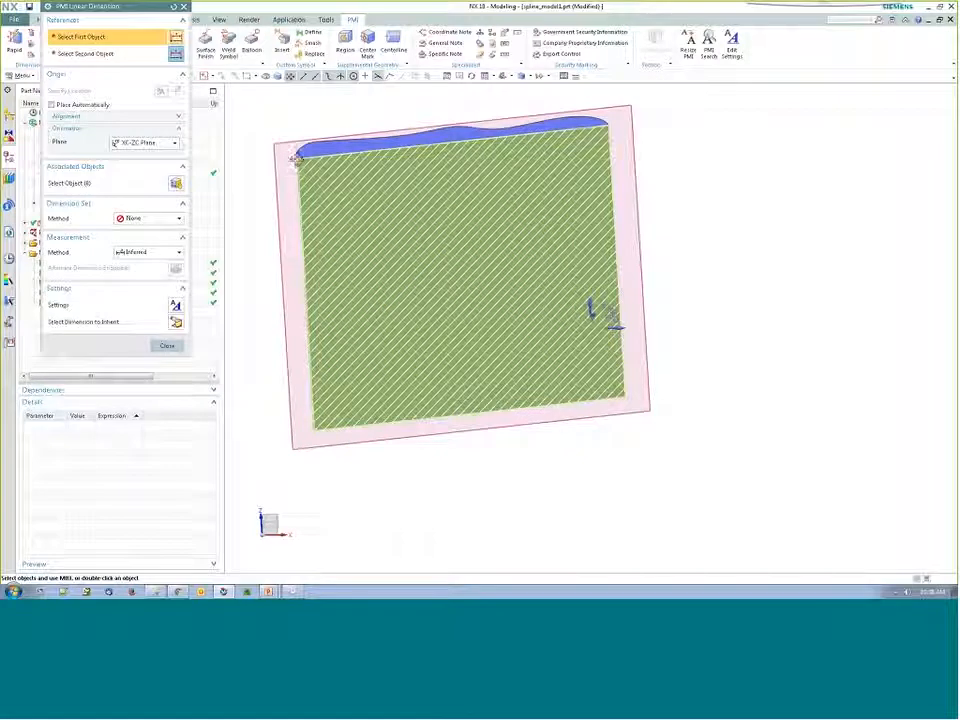
pyautogui.click(297, 158)
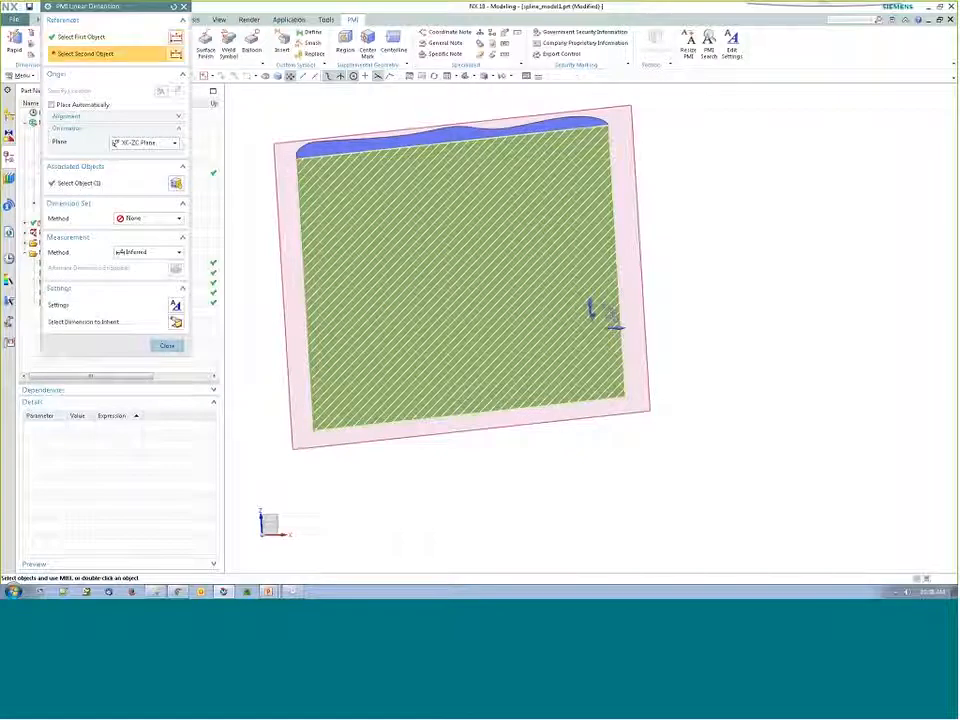
pyautogui.click(677, 184)
pyautogui.moveTo(707, 216); pyautogui.dragTo(707, 274, button='middle')
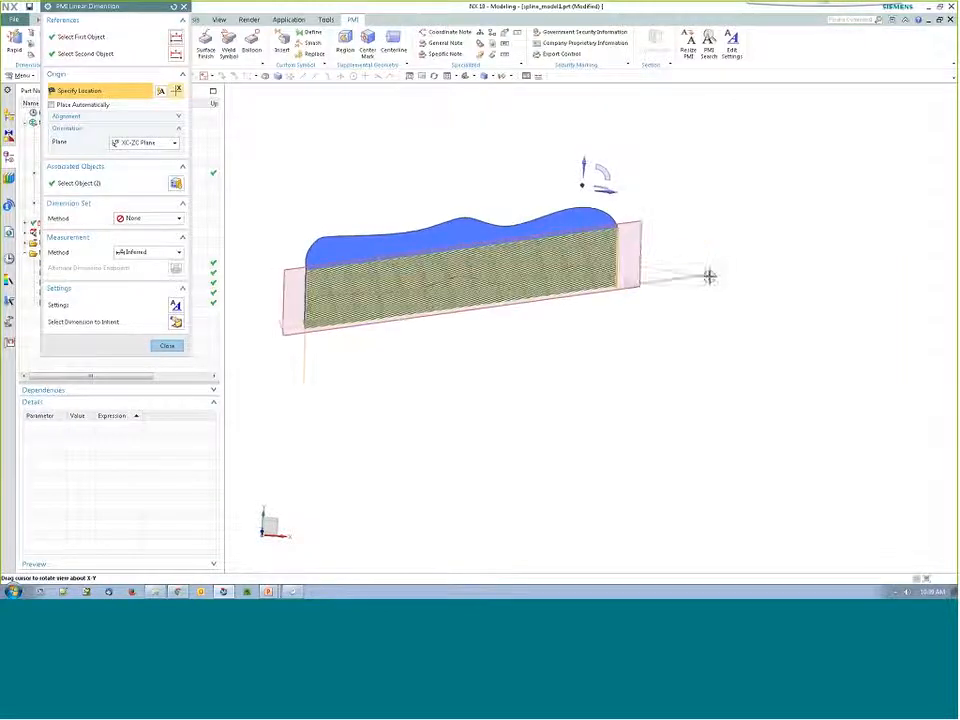
pyautogui.click(145, 142)
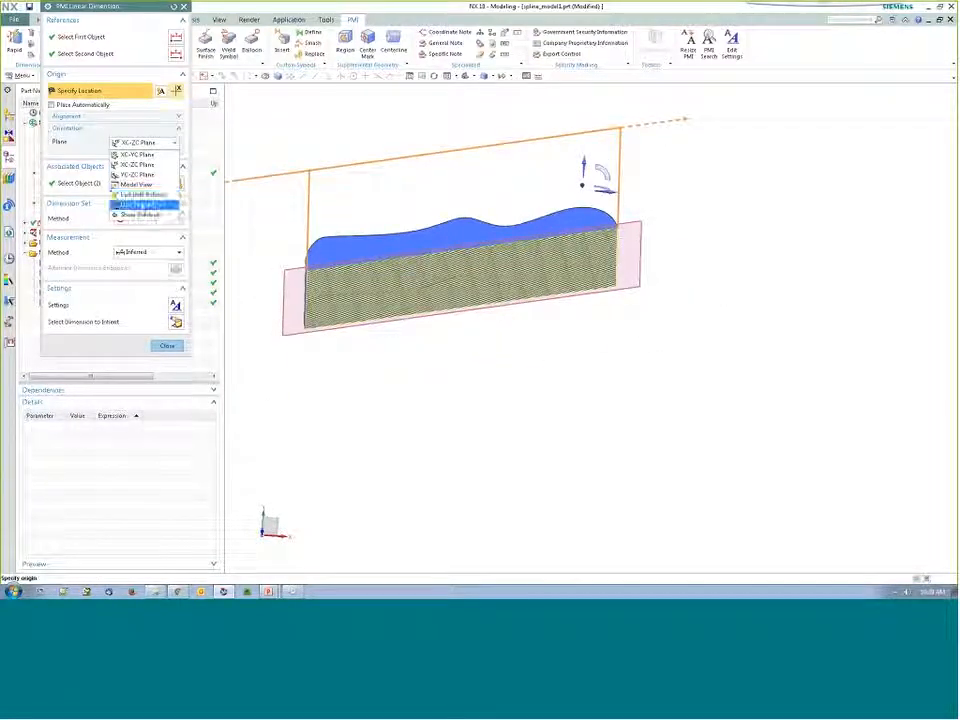
pyautogui.click(142, 205)
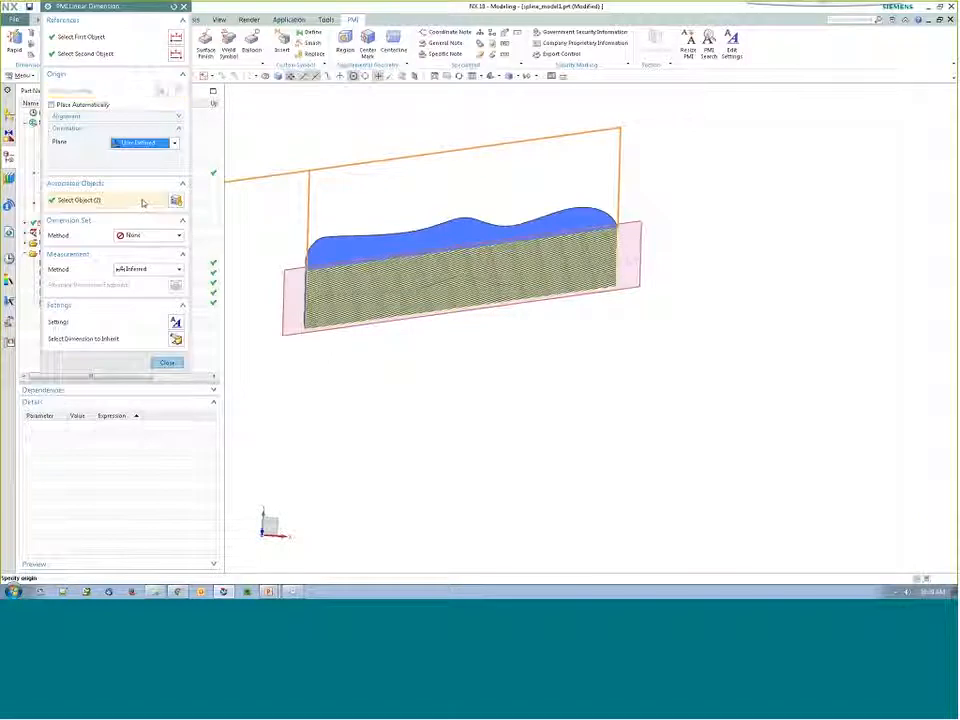
pyautogui.click(282, 286)
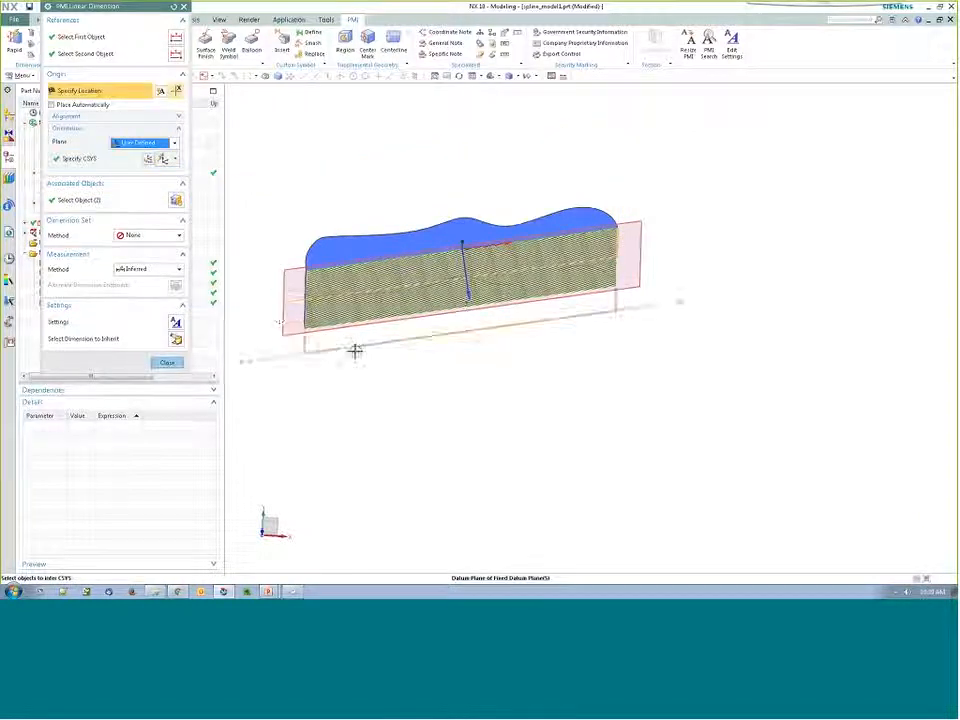
# - Place the PMI linear dimension just above the sectioned body's upper edge and finish dimensioning
pyautogui.moveTo(430, 362); pyautogui.dragTo(428, 270, button='middle')
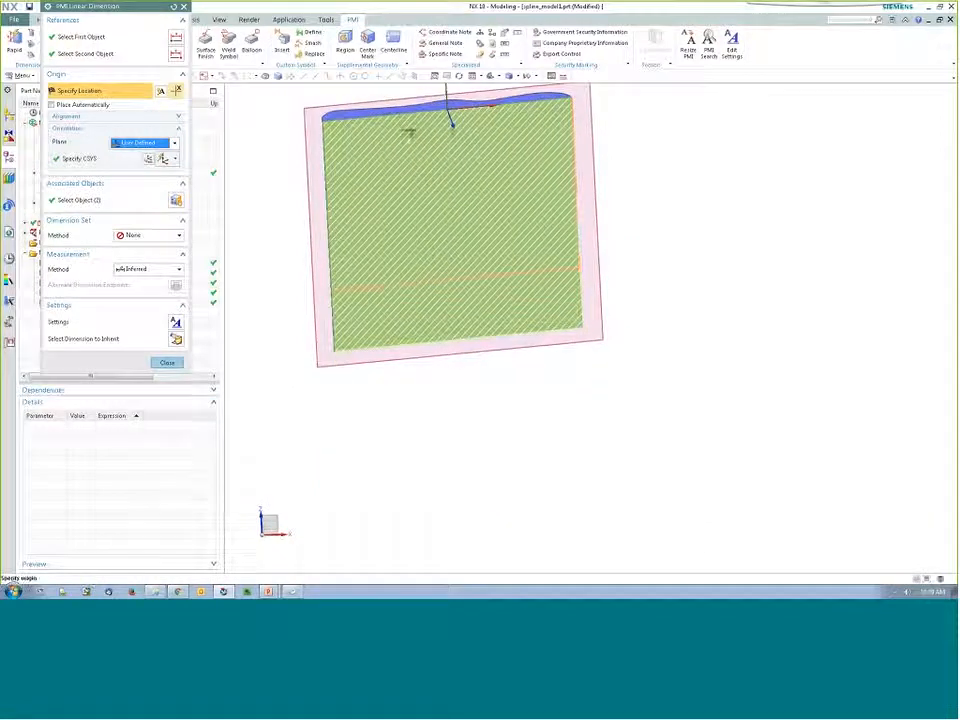
pyautogui.click(405, 91)
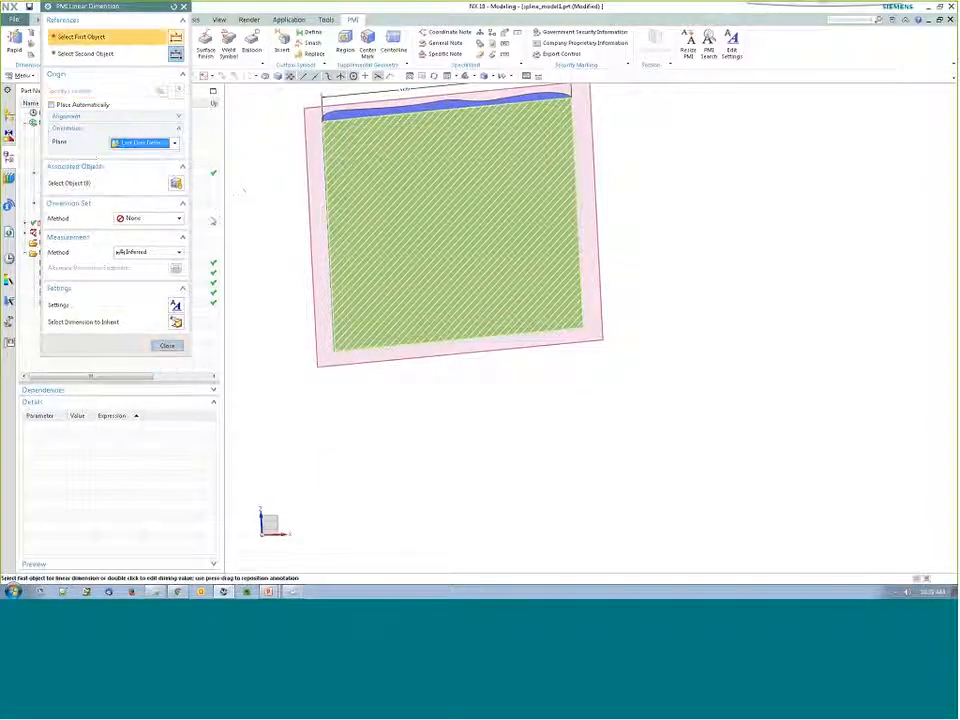
pyautogui.click(167, 346)
pyautogui.scroll(-1, 493, 381)
pyautogui.scroll(5, 491, 178)
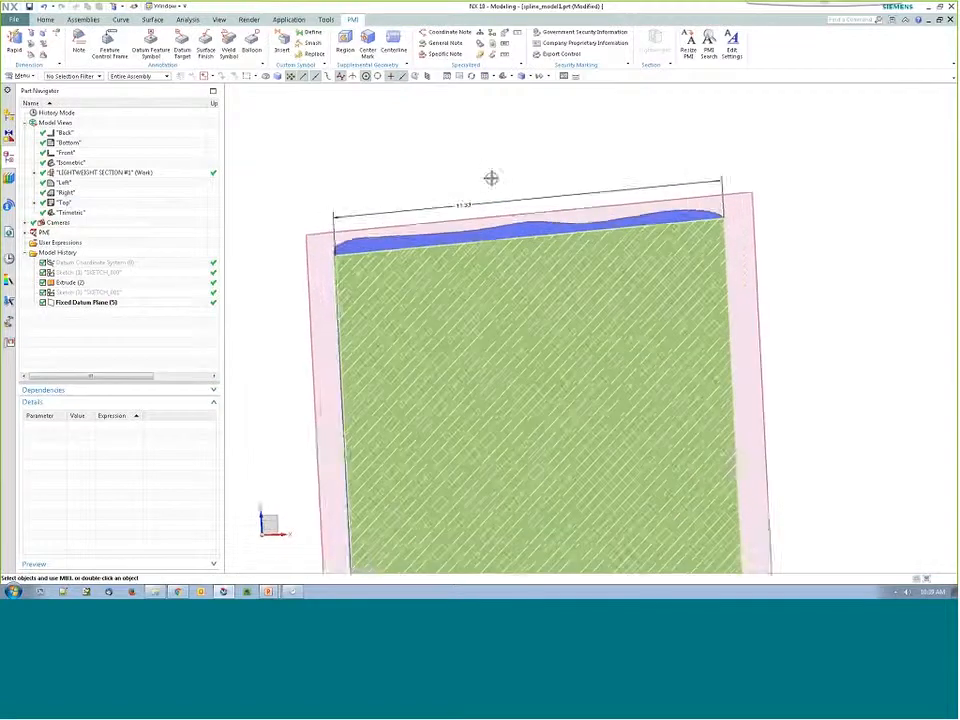
pyautogui.scroll(-3, 436, 189)
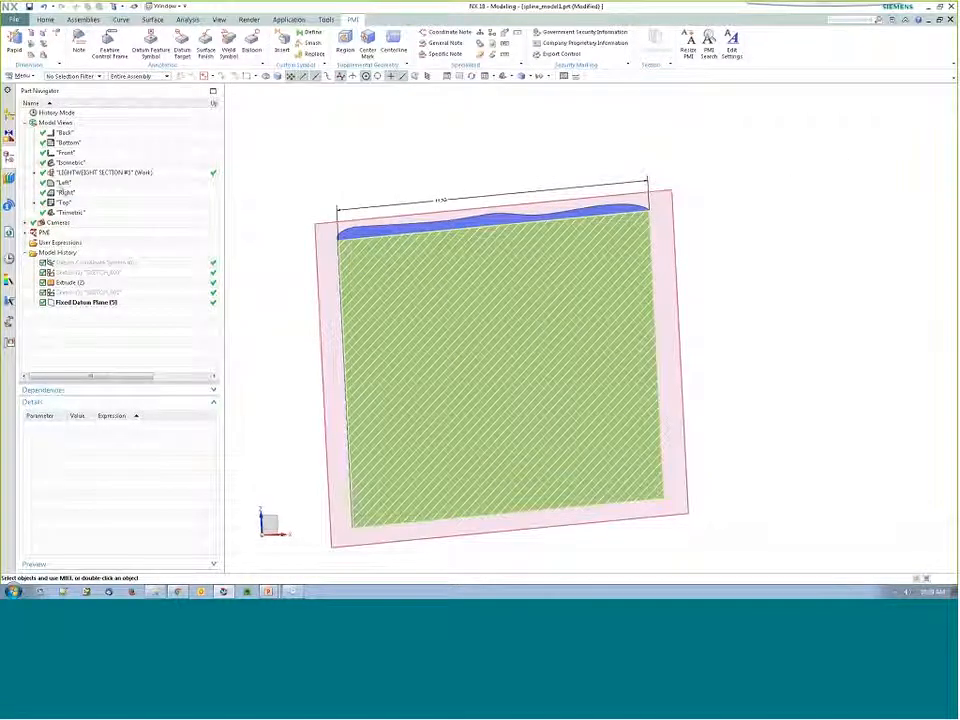
# - Make Front the work view and display the lightweight section's linear dimension in all the model views
pyautogui.doubleClick(64, 202)
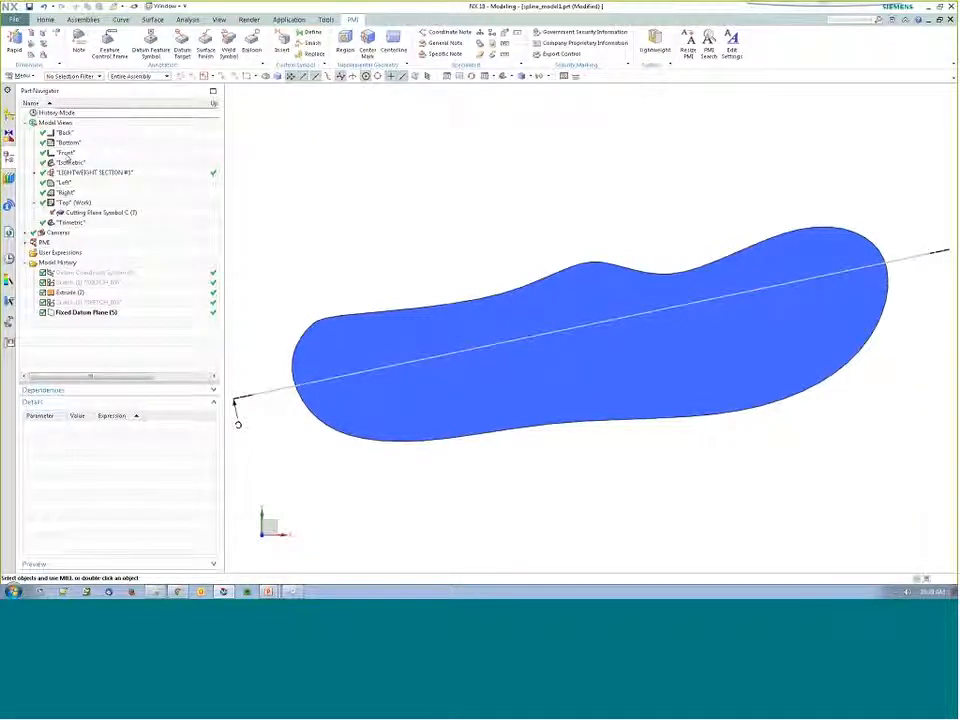
pyautogui.hotkey('ctrl', 'alt', 'f')
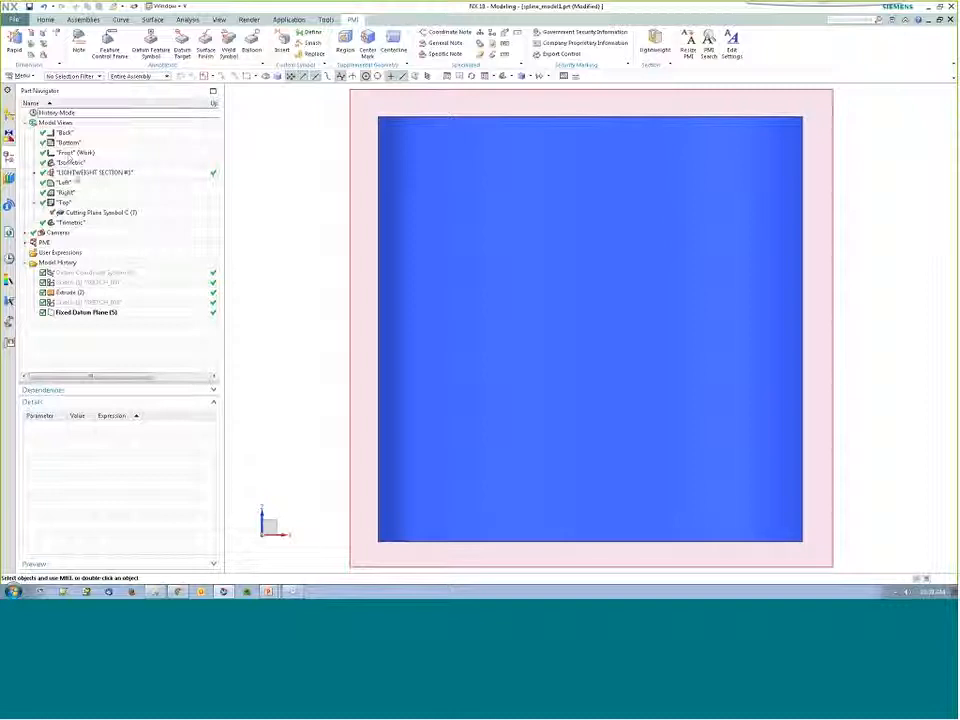
pyautogui.rightClick(75, 183)
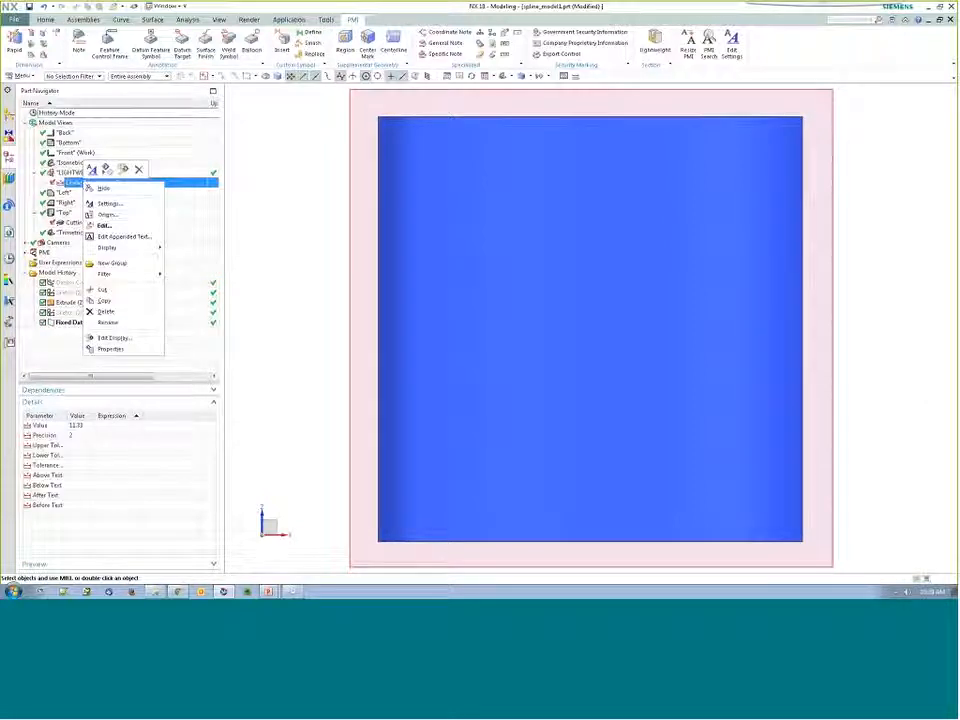
pyautogui.moveTo(110, 247)
pyautogui.click(189, 247)
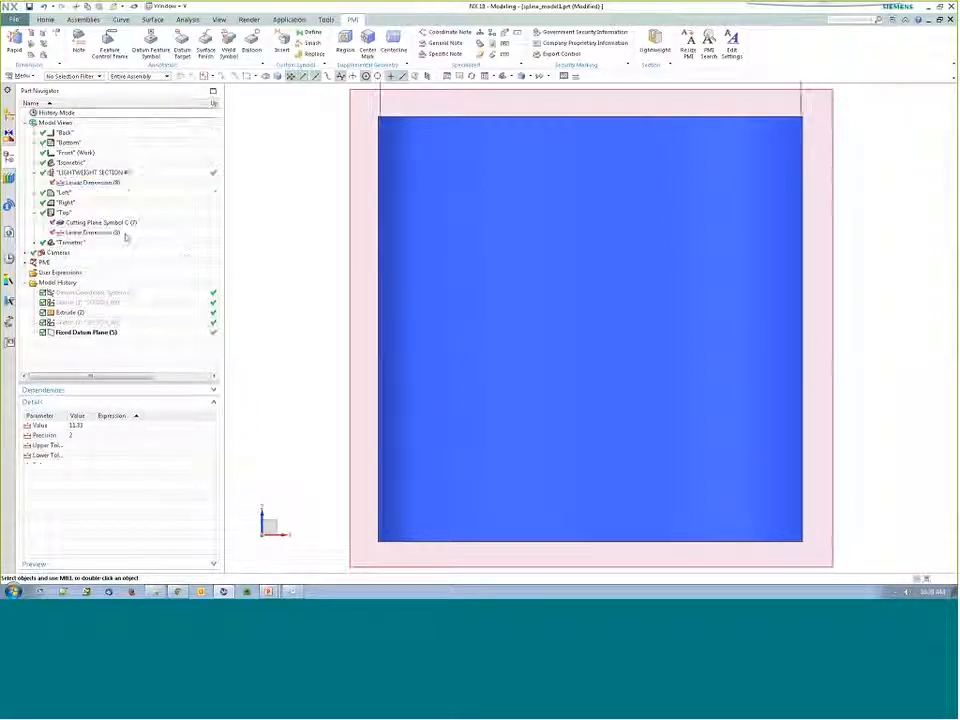
pyautogui.scroll(-5, 326, 206)
pyautogui.scroll(8, 413, 240)
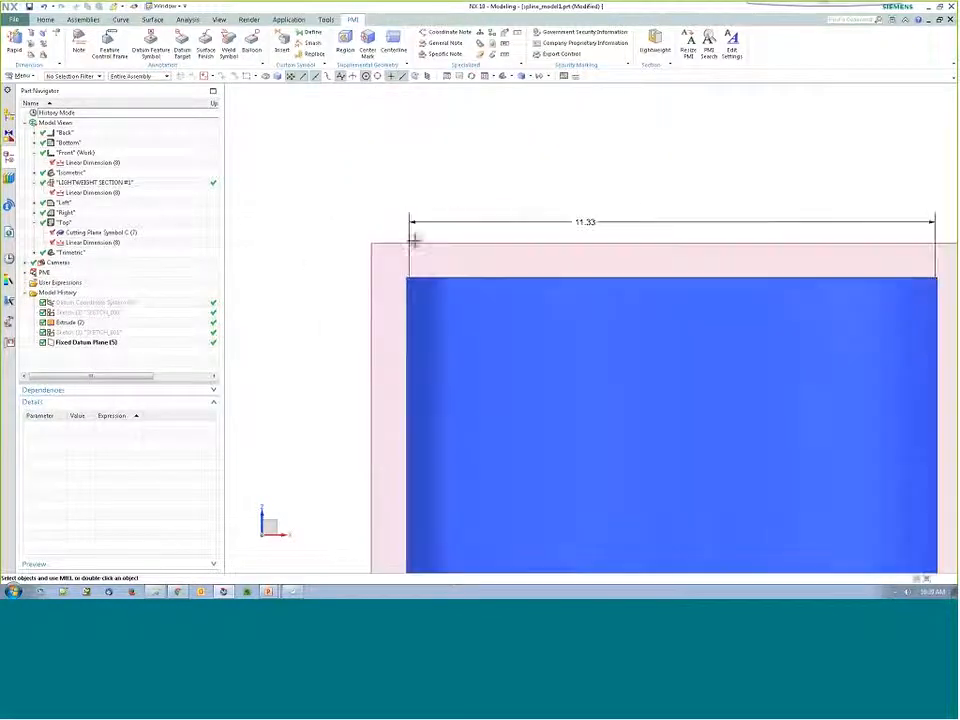
# - Move the PMI linear dimension farther above the extruded body, clear of the datum plane's upper edge
pyautogui.scroll(2, 890, 220)
pyautogui.scroll(-3, 537, 208)
pyautogui.moveTo(281, 225)
pyautogui.mouseDown(button='middle')
pyautogui.moveTo(291, 249)
pyautogui.moveTo(377, 279)
pyautogui.moveTo(480, 268)
pyautogui.mouseUp(button='middle')
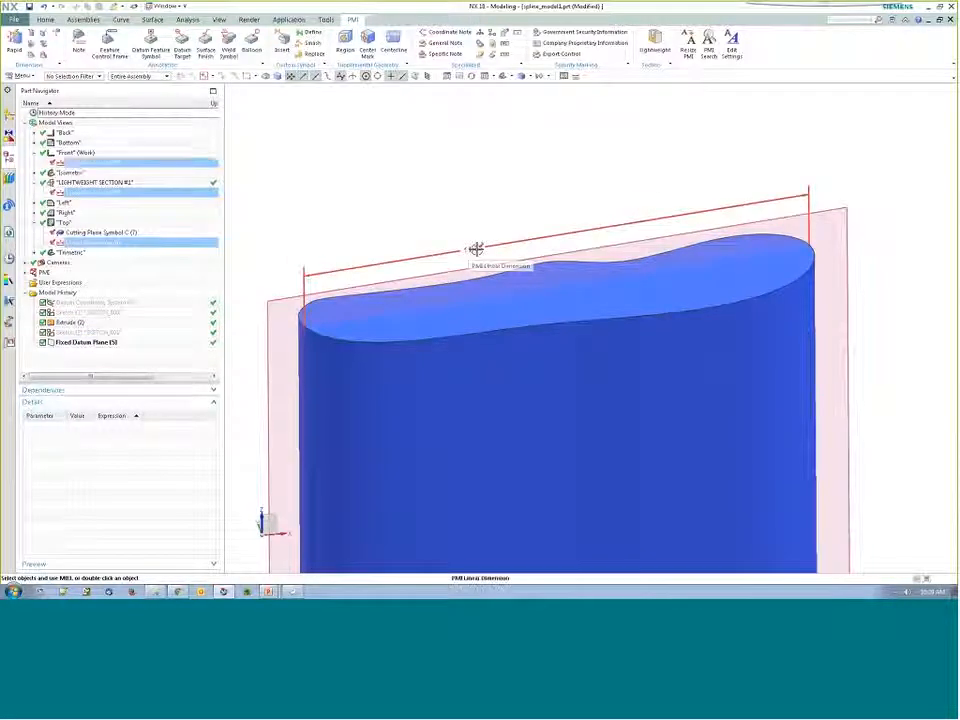
pyautogui.moveTo(476, 249); pyautogui.dragTo(474, 206)
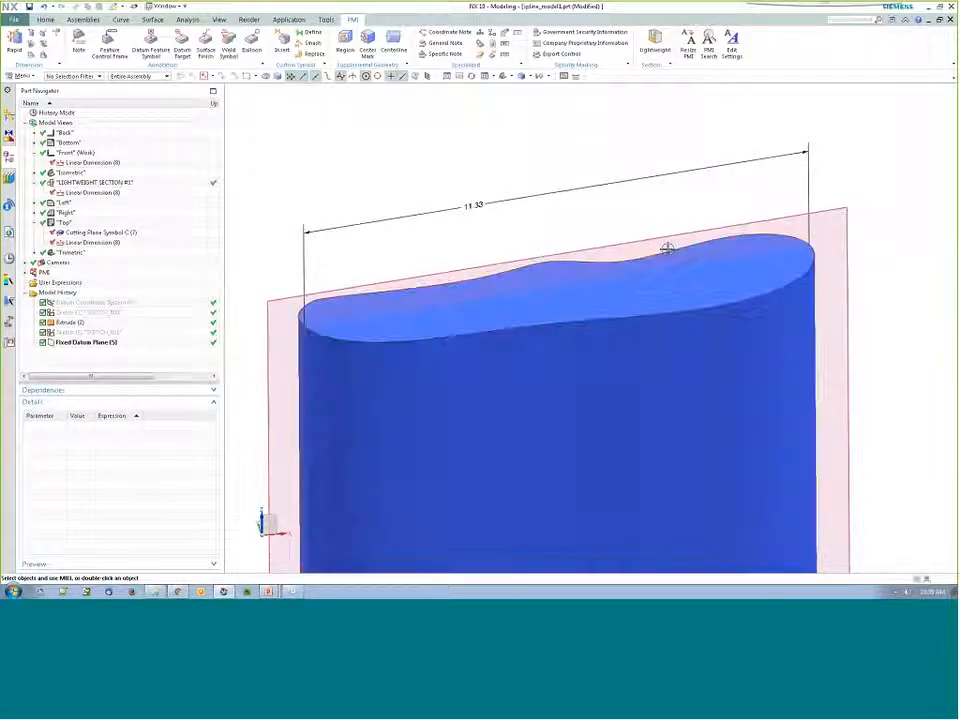
pyautogui.scroll(-4, 490, 213)
pyautogui.scroll(2, 535, 283)
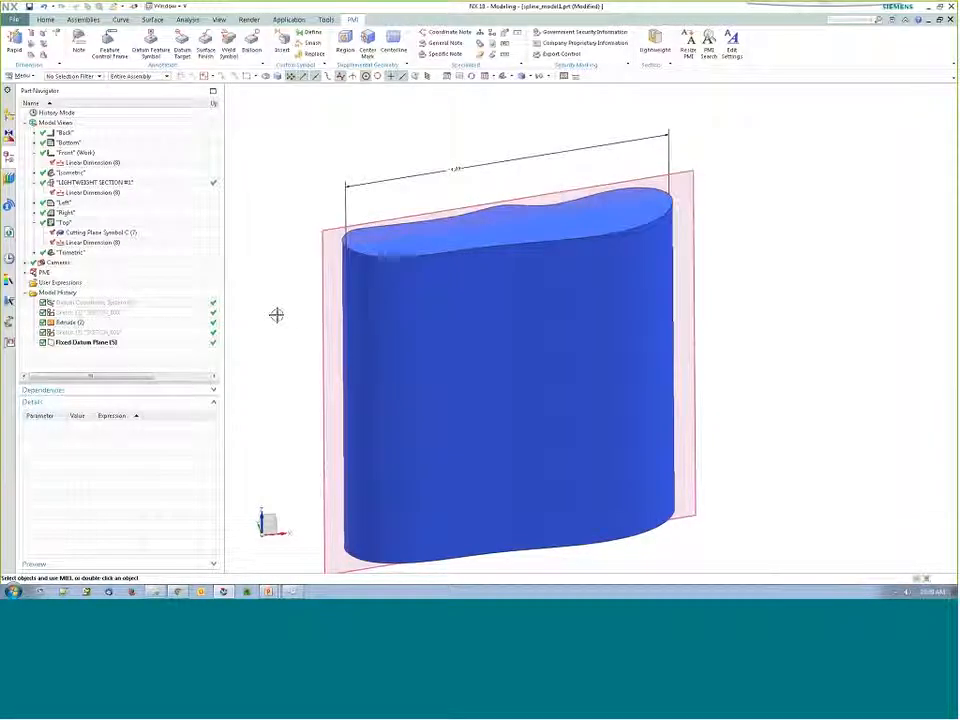
pyautogui.moveTo(283, 292)
pyautogui.mouseDown(button='middle')
pyautogui.moveTo(298, 279)
pyautogui.moveTo(282, 302)
pyautogui.mouseUp(button='middle')
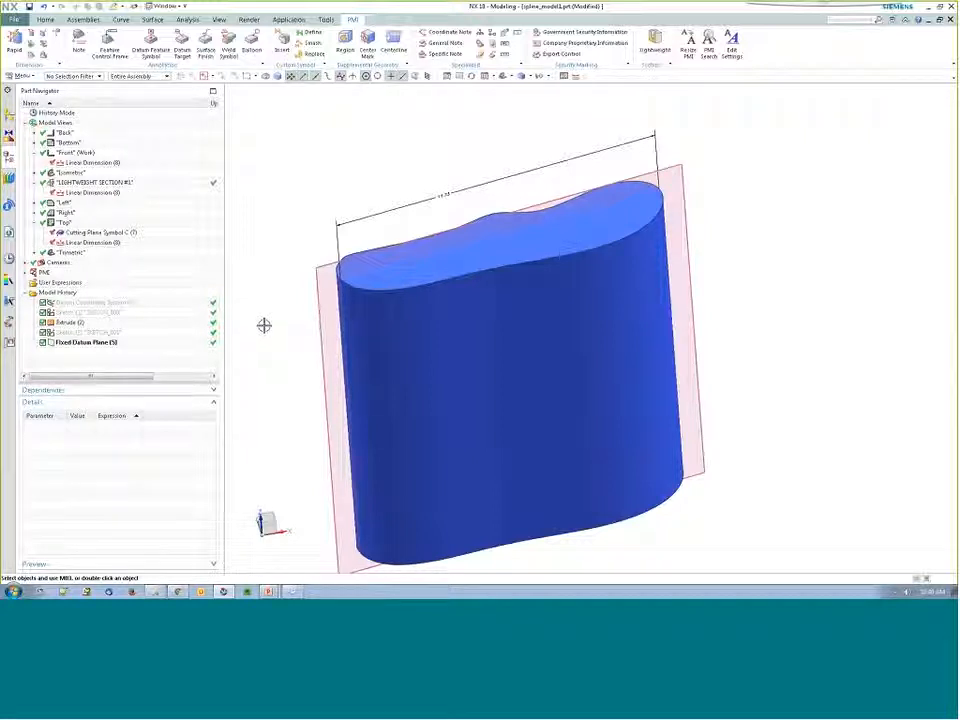
pyautogui.moveTo(270, 324)
pyautogui.mouseDown(button='middle')
pyautogui.moveTo(264, 313)
pyautogui.moveTo(268, 321)
pyautogui.mouseUp(button='middle')
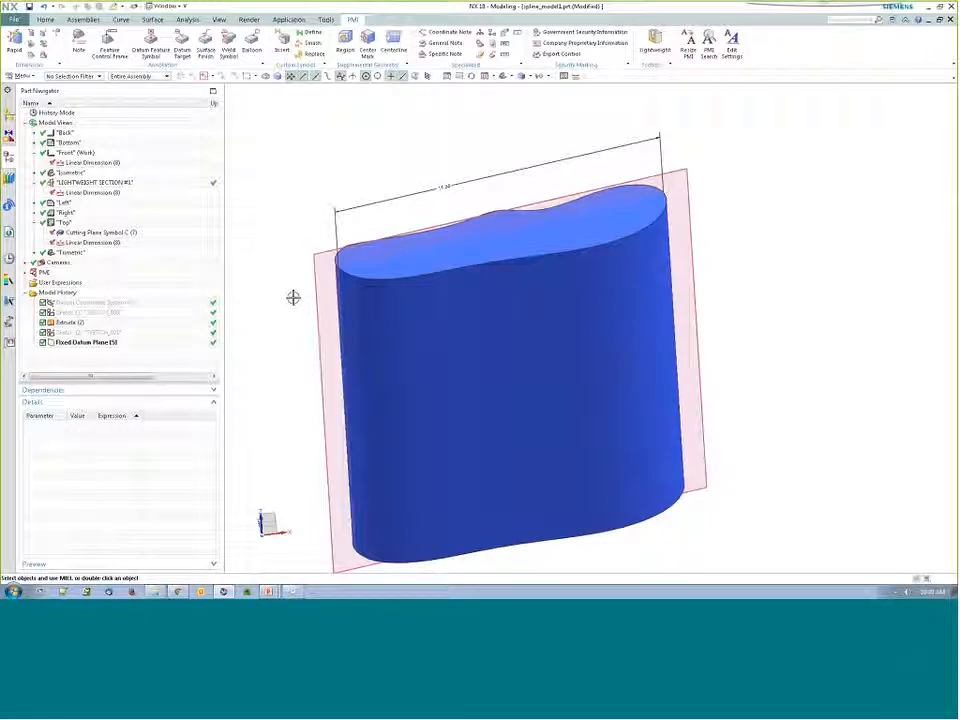
pyautogui.moveTo(294, 300); pyautogui.dragTo(299, 304, button='middle')
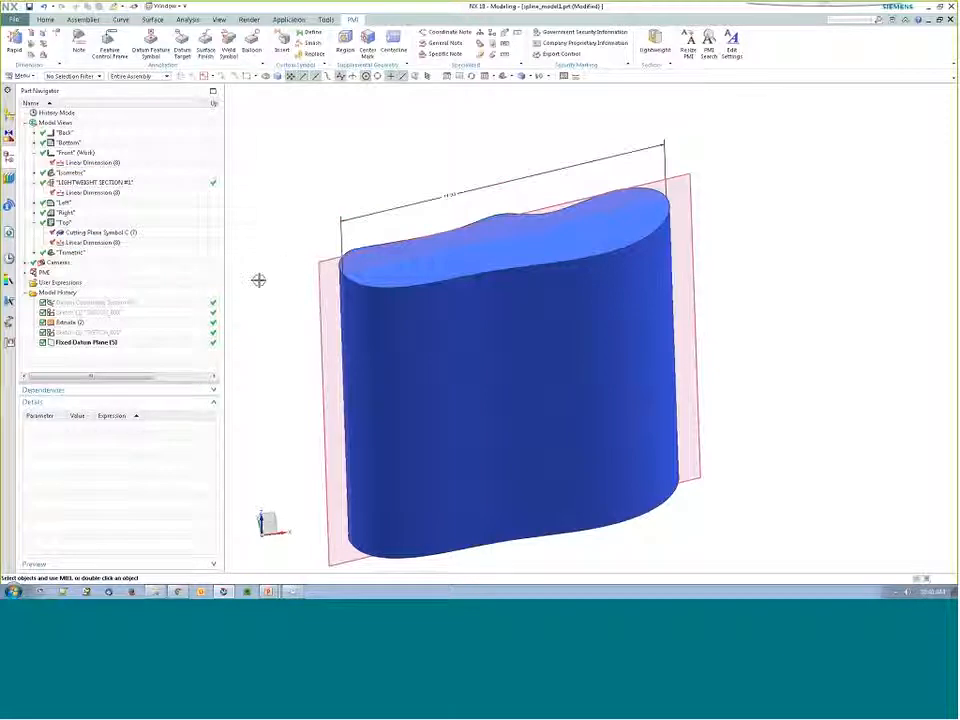
pyautogui.scroll(-1, 450, 333)
pyautogui.scroll(1, 299, 280)
pyautogui.scroll(1, 299, 280)
pyautogui.scroll(-2, 299, 282)
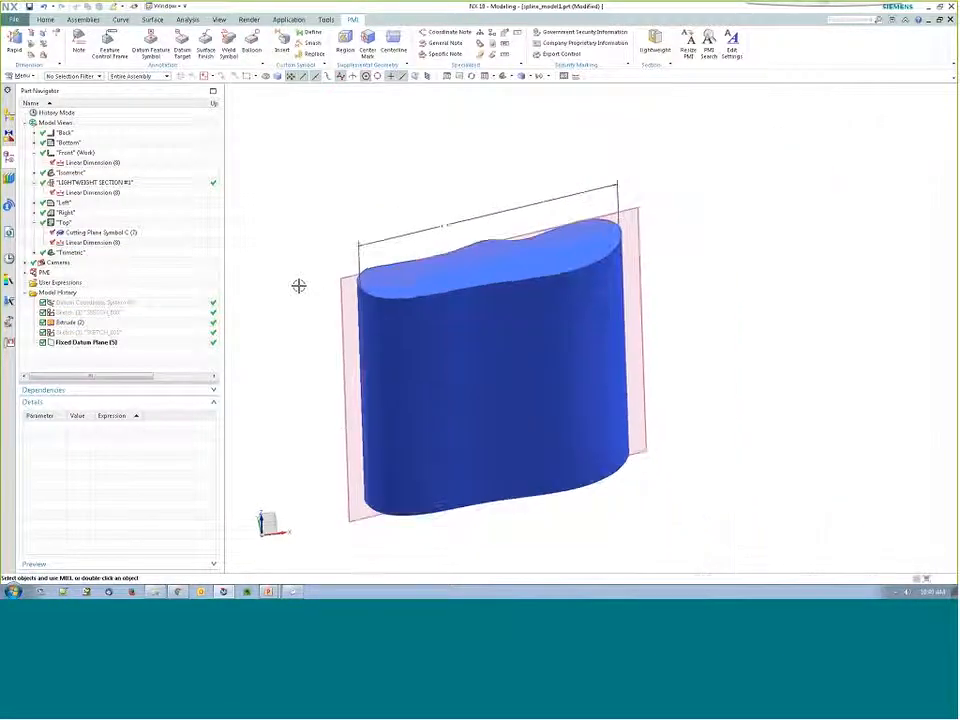
pyautogui.scroll(1, 299, 280)
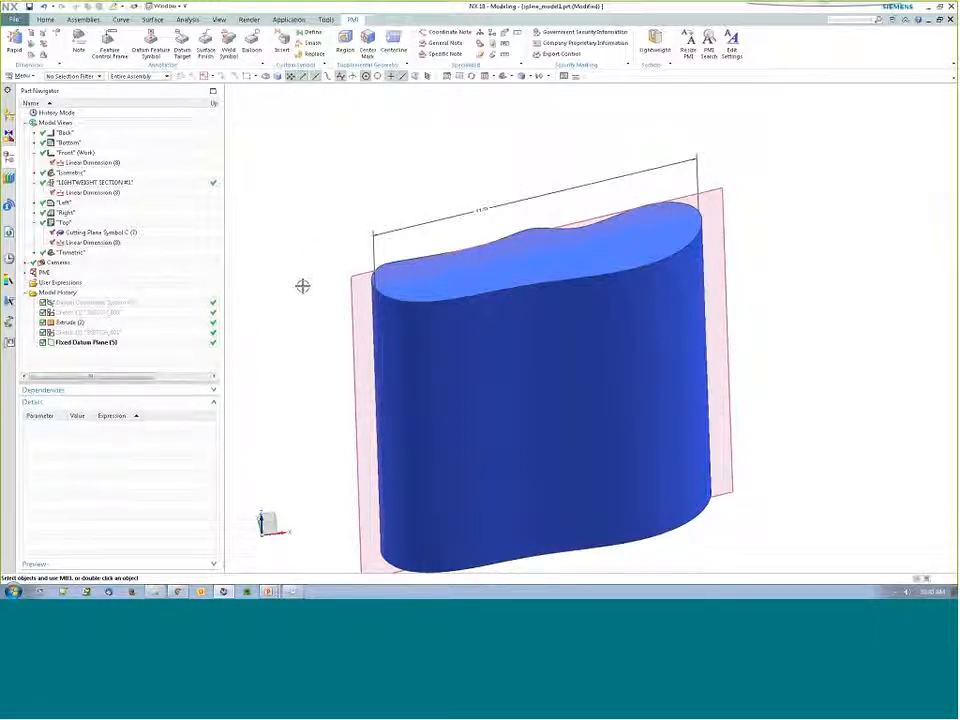
pyautogui.scroll(-1, 299, 312)
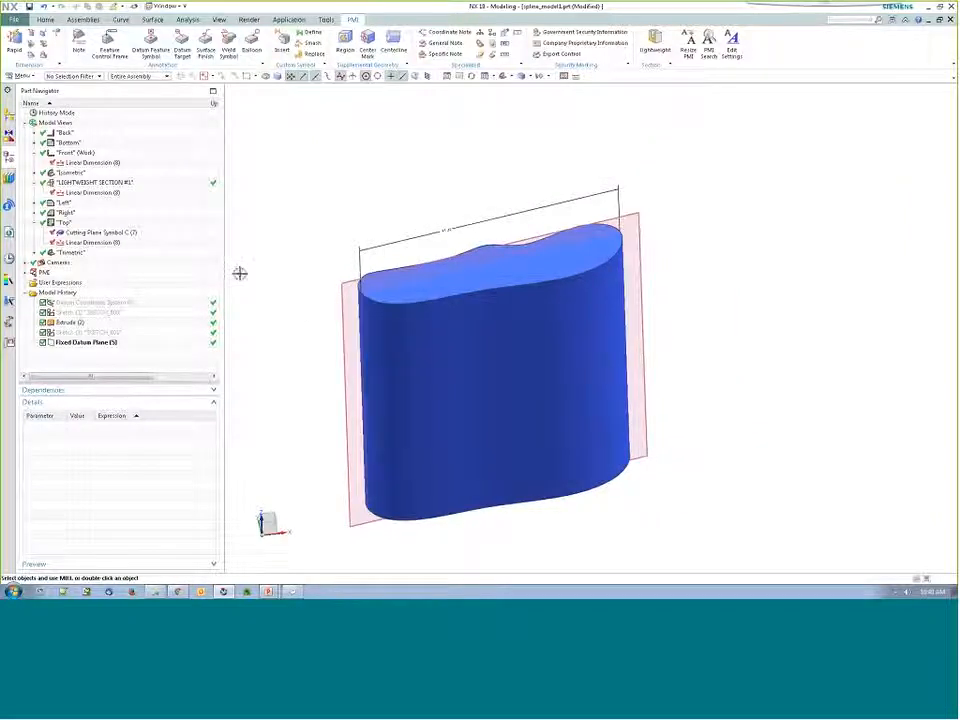
pyautogui.scroll(1, 240, 274)
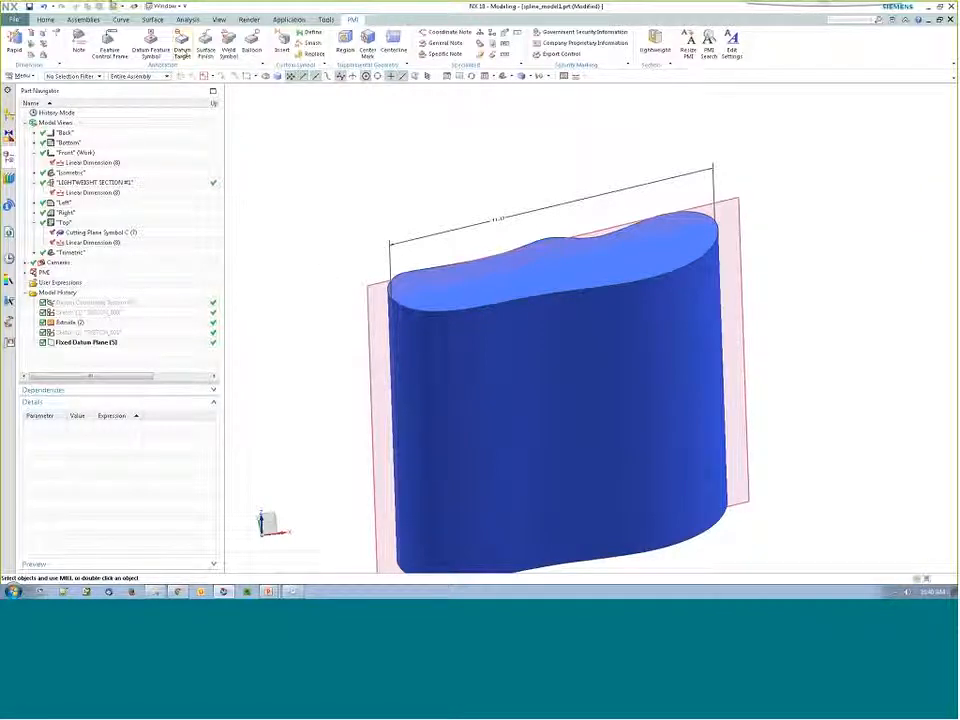
# - Switch to the flashlight_assembly1 assembly and view the complete flashlight
pyautogui.click(182, 6)
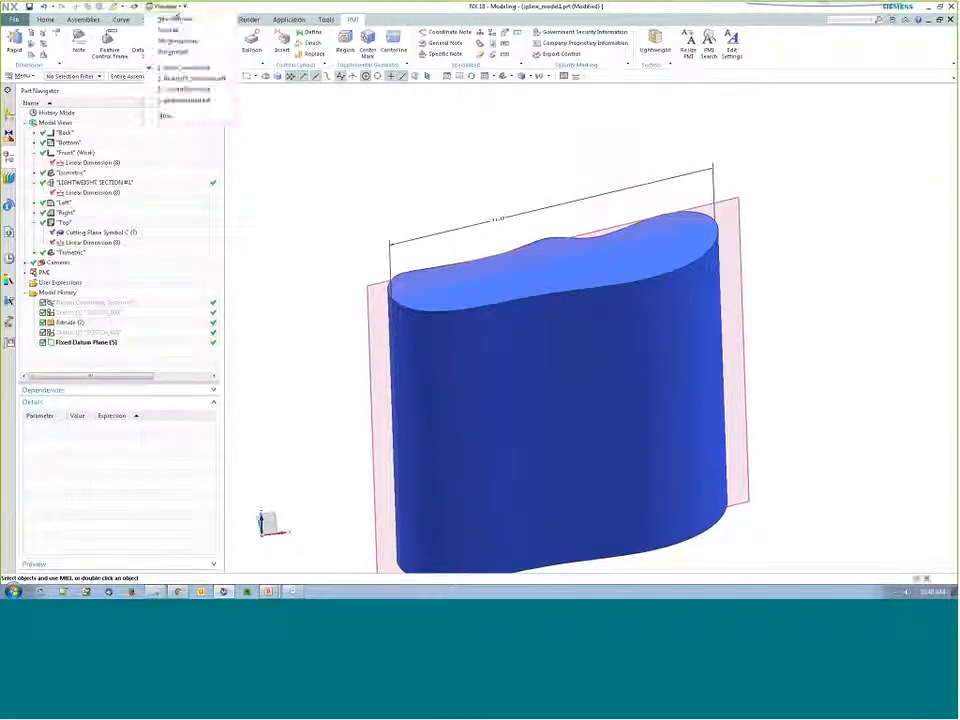
pyautogui.click(184, 86)
pyautogui.scroll(-2, 425, 363)
pyautogui.scroll(3, 799, 319)
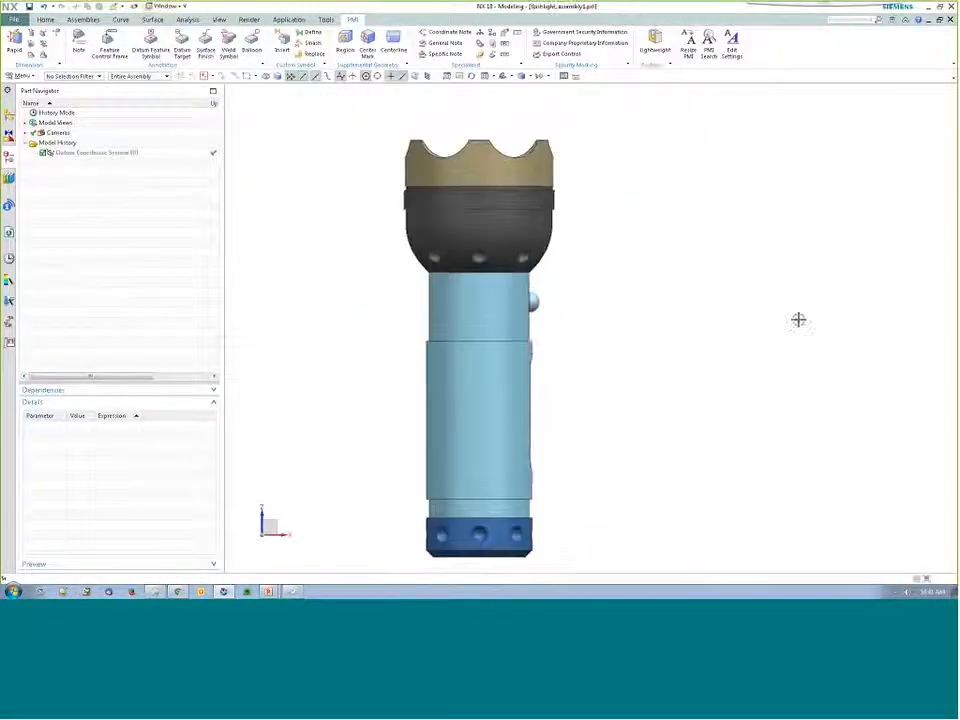
pyautogui.scroll(-2, 637, 362)
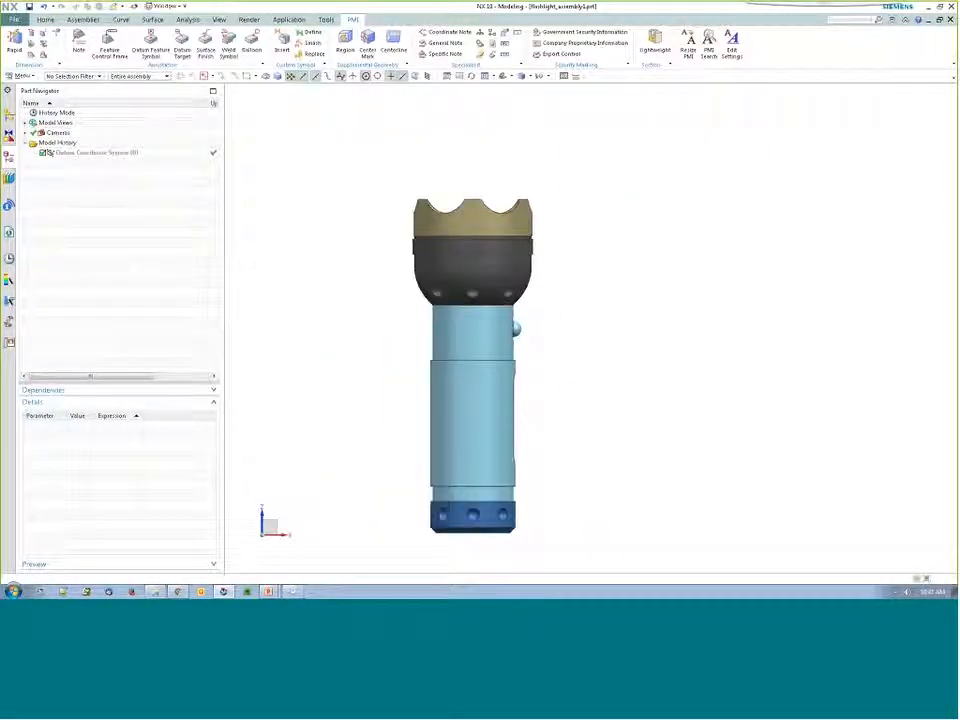
pyautogui.scroll(2, 519, 557)
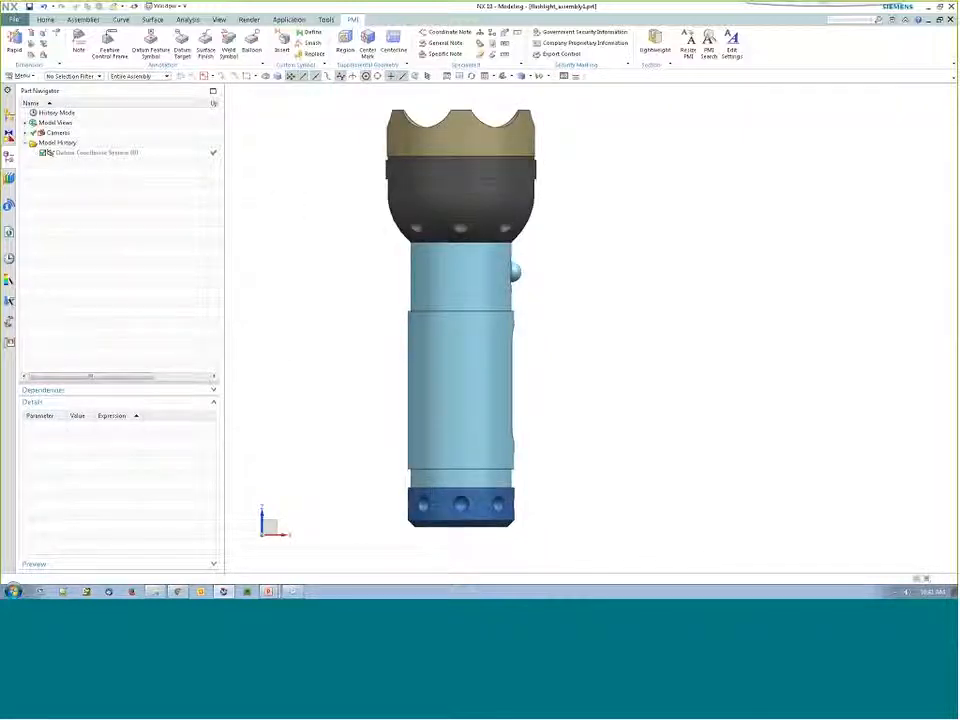
# - Look over the flashlight assembly's component list and its own model history, keeping the model squared to the front
pyautogui.click(9, 116)
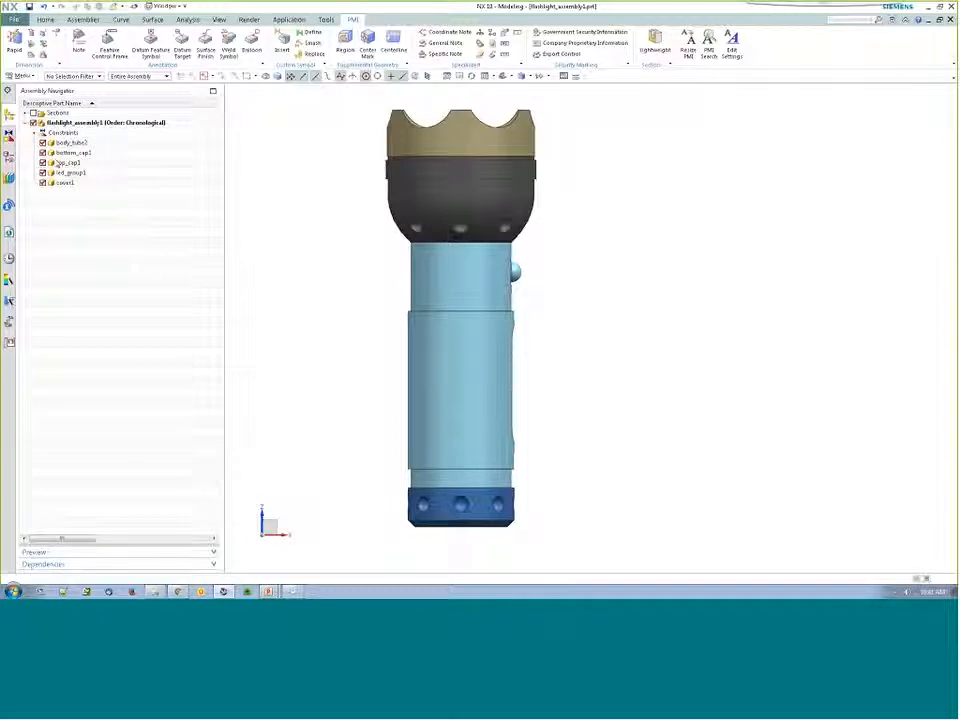
pyautogui.click(9, 157)
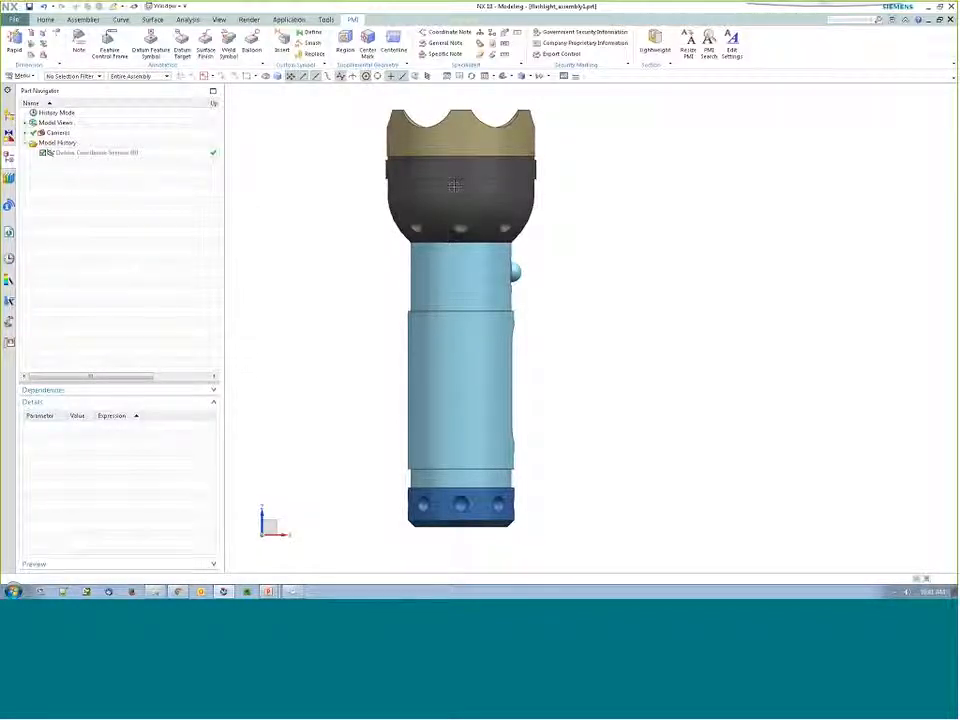
pyautogui.moveTo(360, 294)
pyautogui.mouseDown(button='middle')
pyautogui.moveTo(336, 313)
pyautogui.moveTo(351, 308)
pyautogui.mouseUp(button='middle')
pyautogui.press('F8')
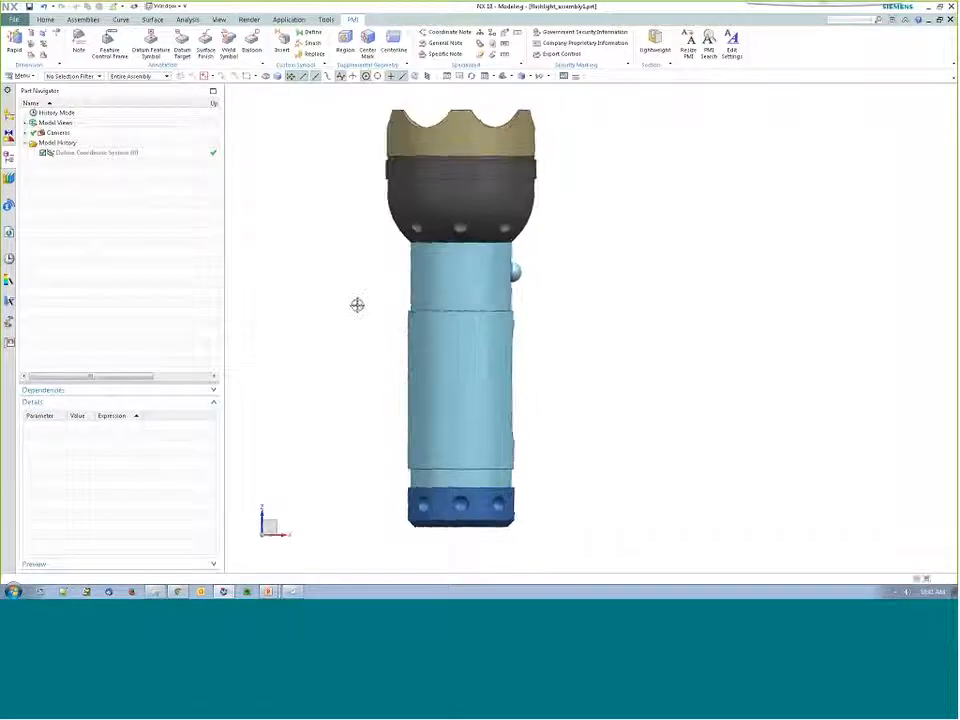
# - Make the body_tube2 component the work part within the assembly and list its model history and PMI
pyautogui.click(9, 115)
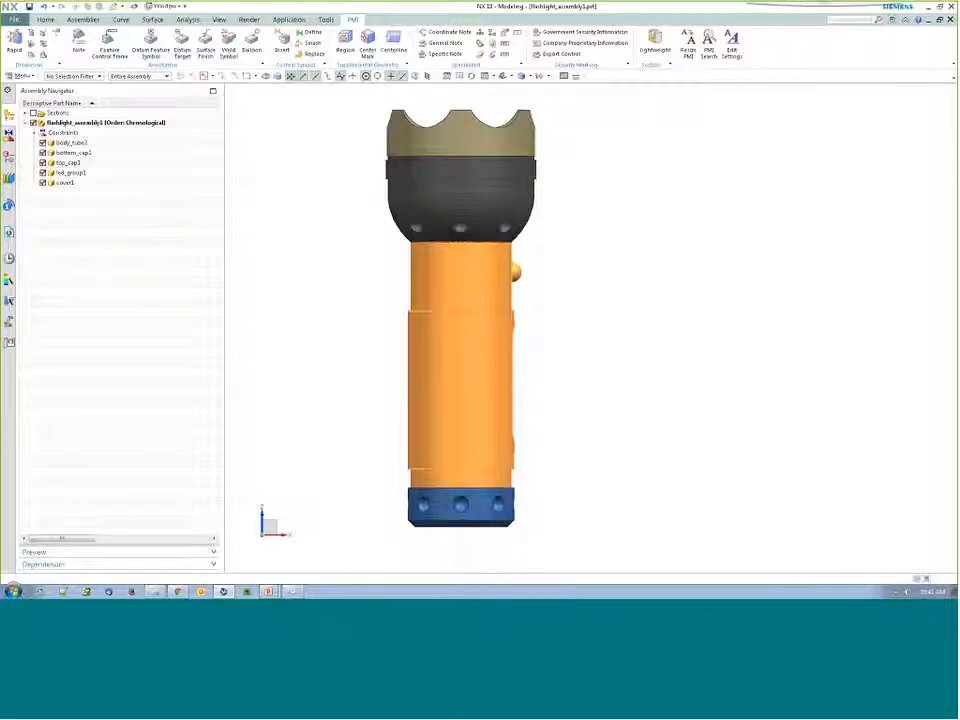
pyautogui.doubleClick(70, 142)
pyautogui.scroll(-1, 384, 295)
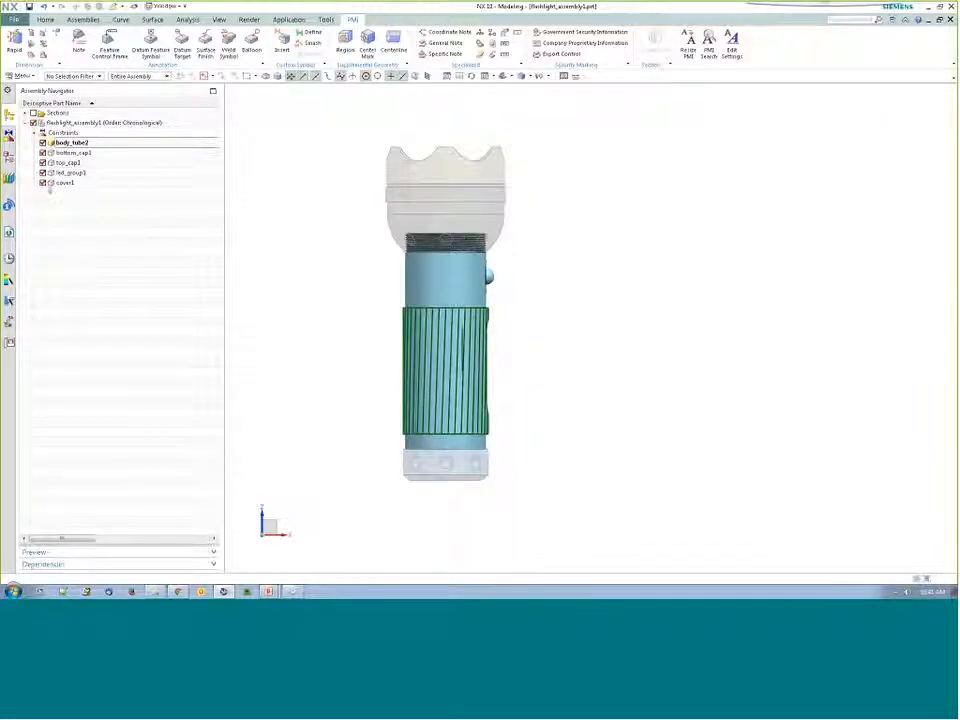
pyautogui.click(9, 158)
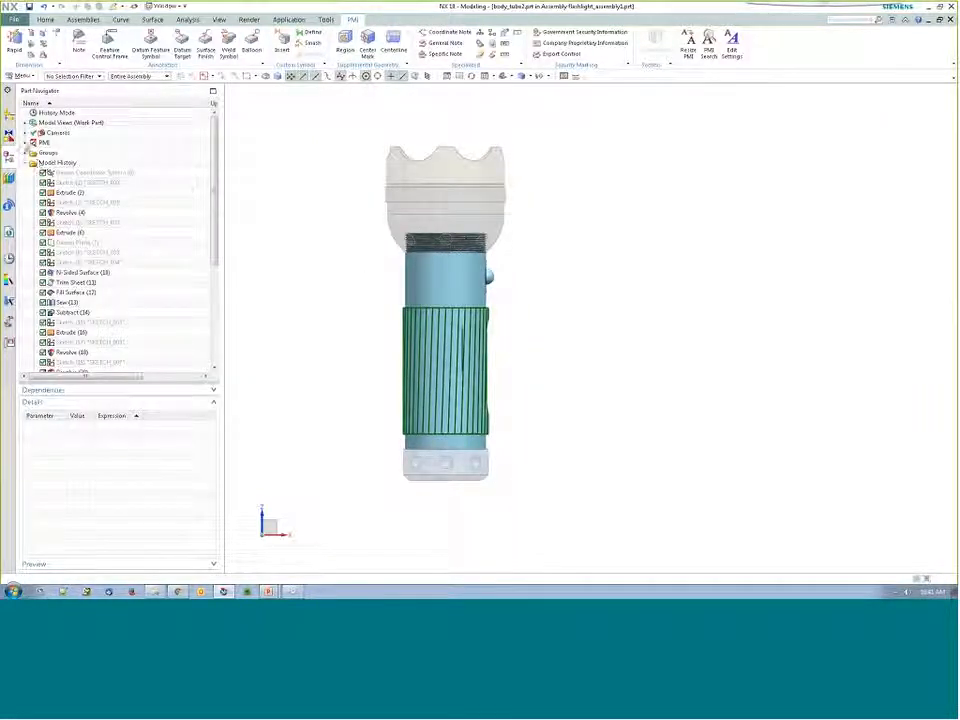
# - List body_tube2's PMI and model views, and examine its annotations in the Right and Front orientations with Front as the target view
pyautogui.click(27, 142)
pyautogui.moveTo(374, 330); pyautogui.dragTo(296, 328, button='middle')
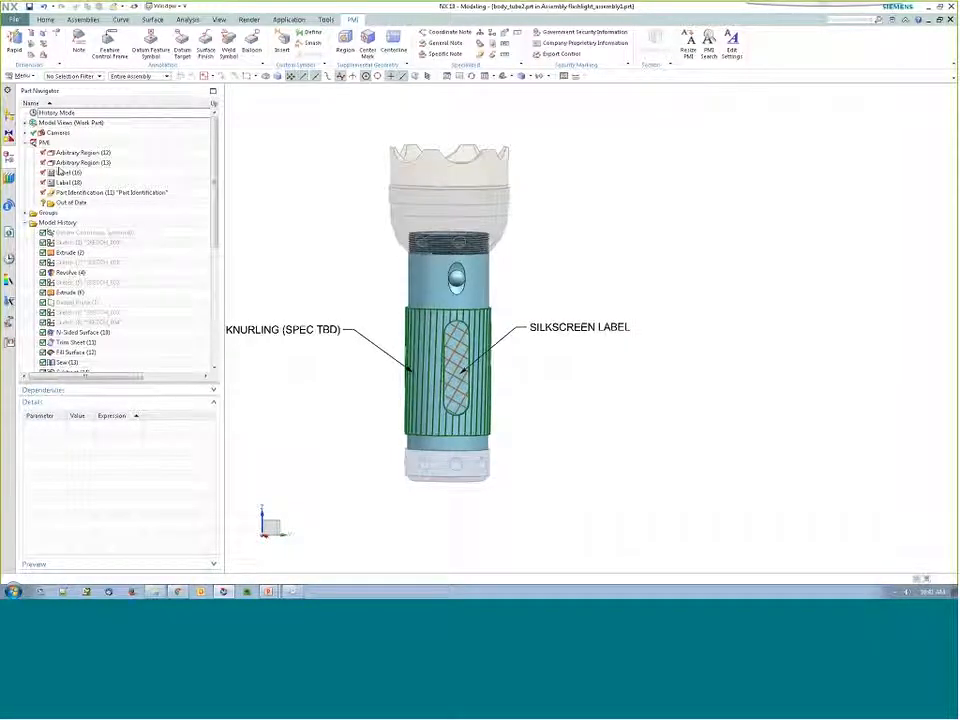
pyautogui.click(25, 123)
pyautogui.doubleClick(64, 152)
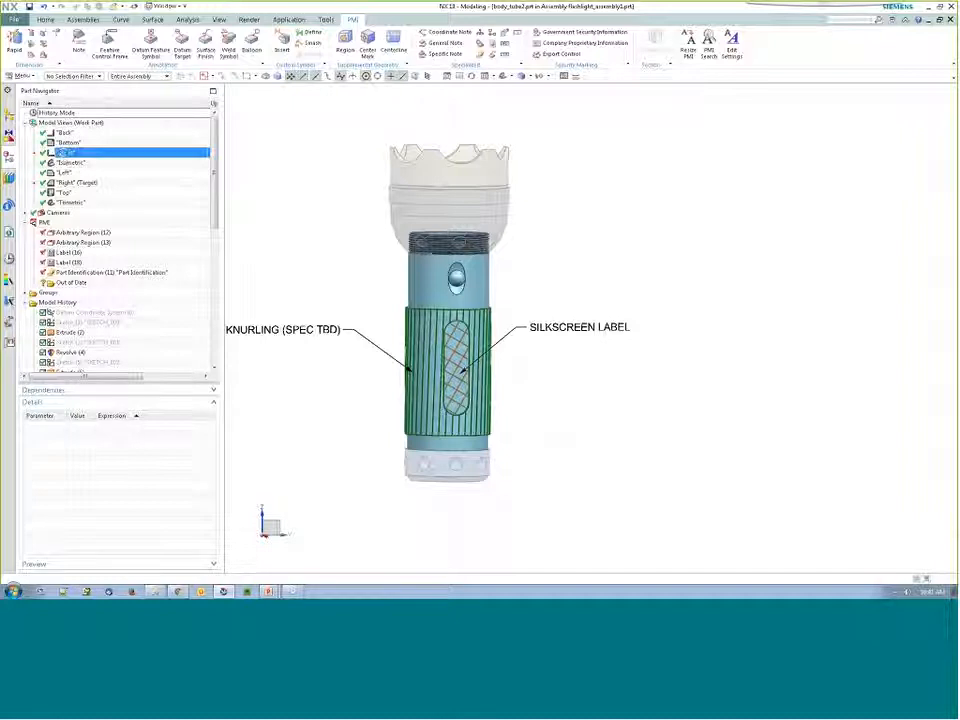
pyautogui.moveTo(319, 315); pyautogui.dragTo(497, 271, button='middle')
pyautogui.scroll(4, 497, 271)
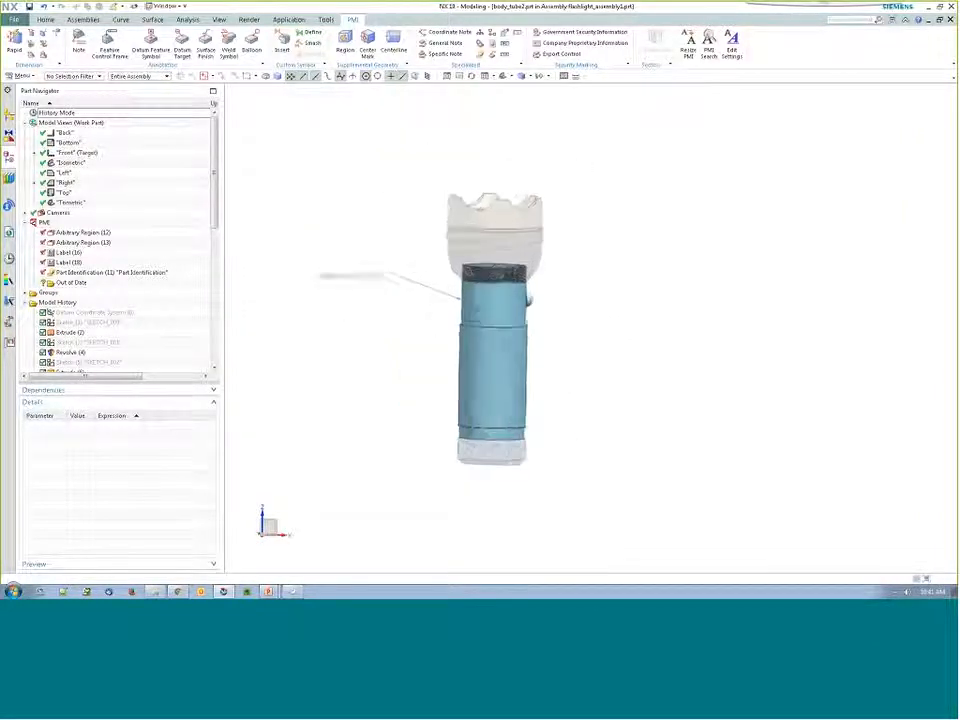
pyautogui.moveTo(414, 362); pyautogui.dragTo(414, 329, button='middle')
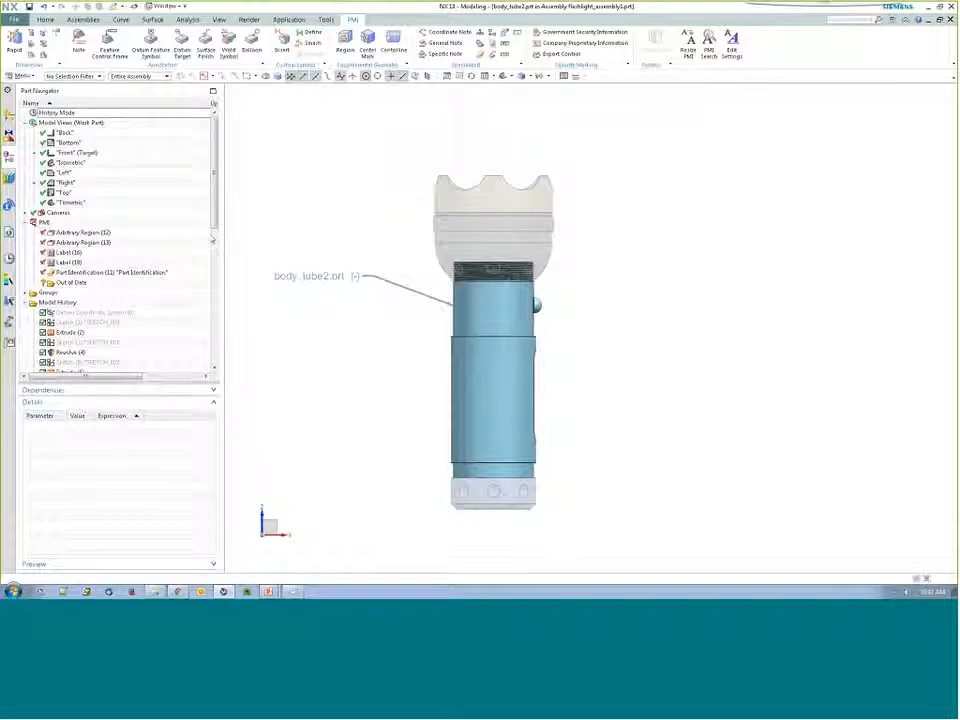
pyautogui.moveTo(410, 399); pyautogui.dragTo(316, 399, button='middle')
pyautogui.doubleClick(65, 152)
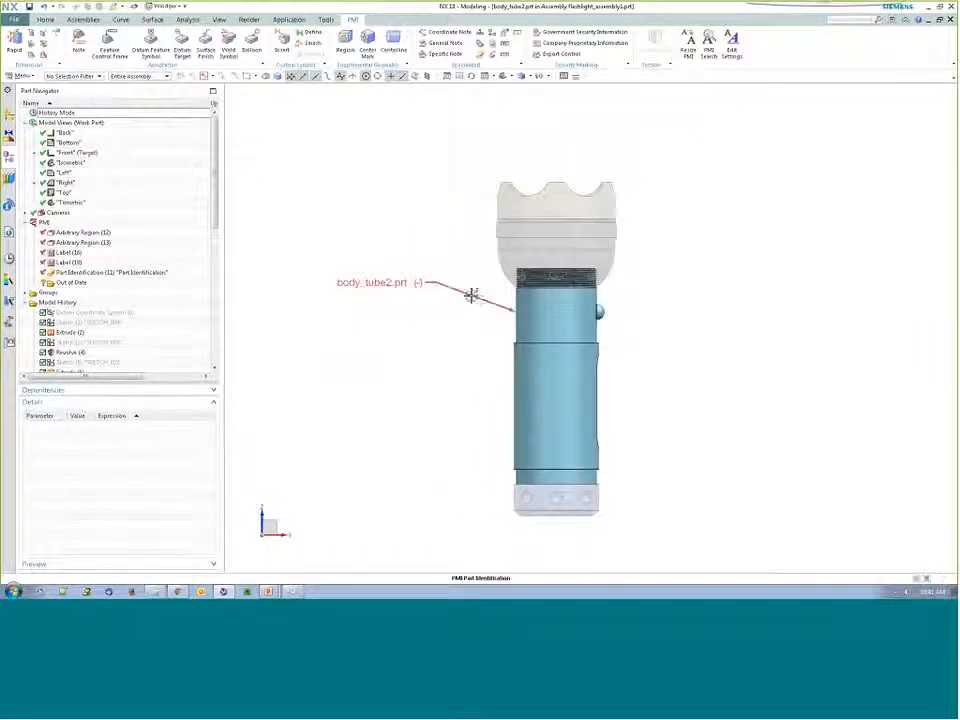
# - Make flashlight_assembly1 the work part again, list its model views, and reset the orientation of its Front view
pyautogui.click(9, 116)
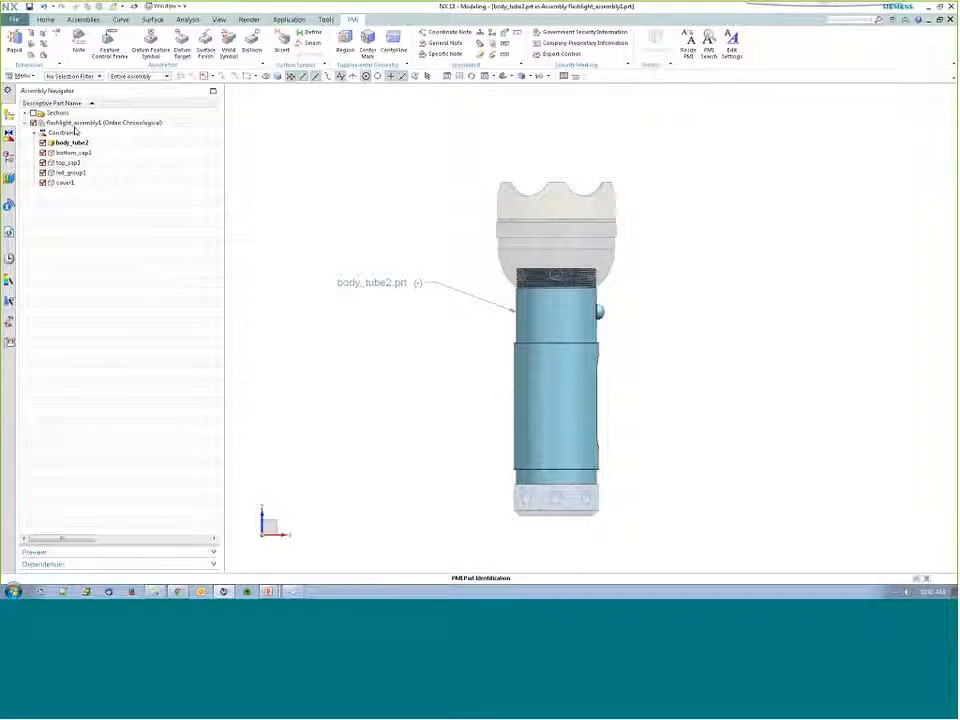
pyautogui.doubleClick(80, 123)
pyautogui.click(9, 158)
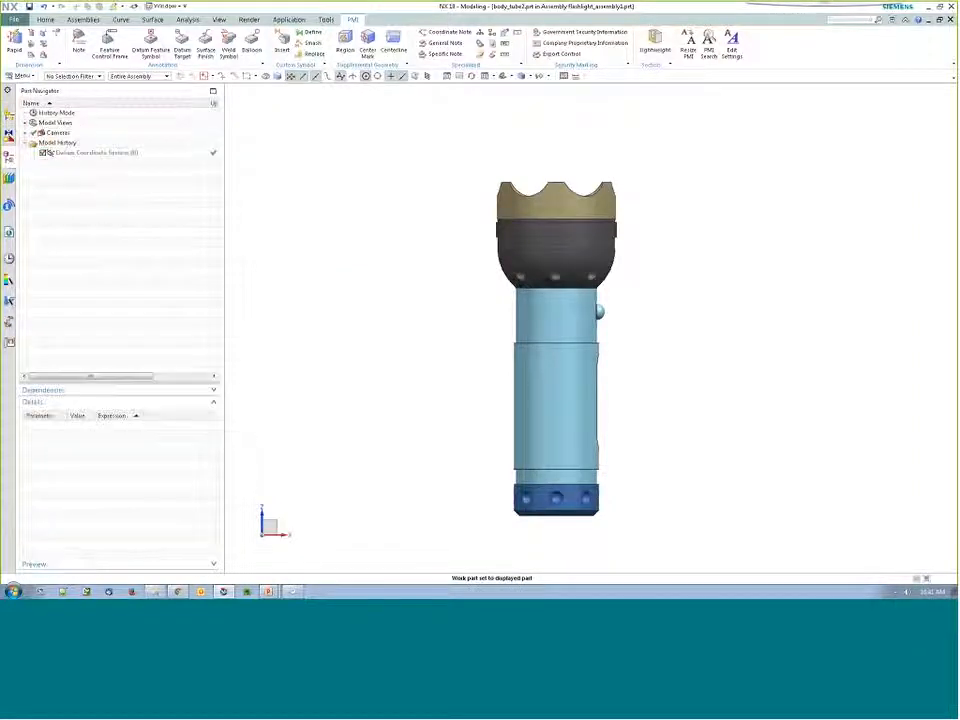
pyautogui.click(25, 123)
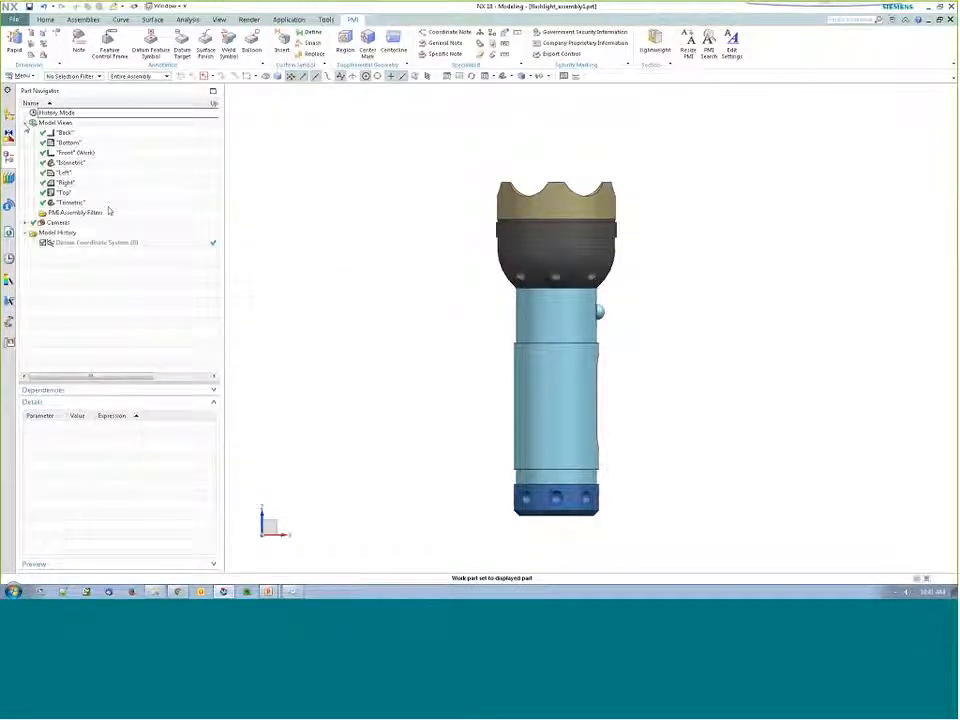
pyautogui.scroll(-2, 517, 420)
pyautogui.scroll(2, 668, 458)
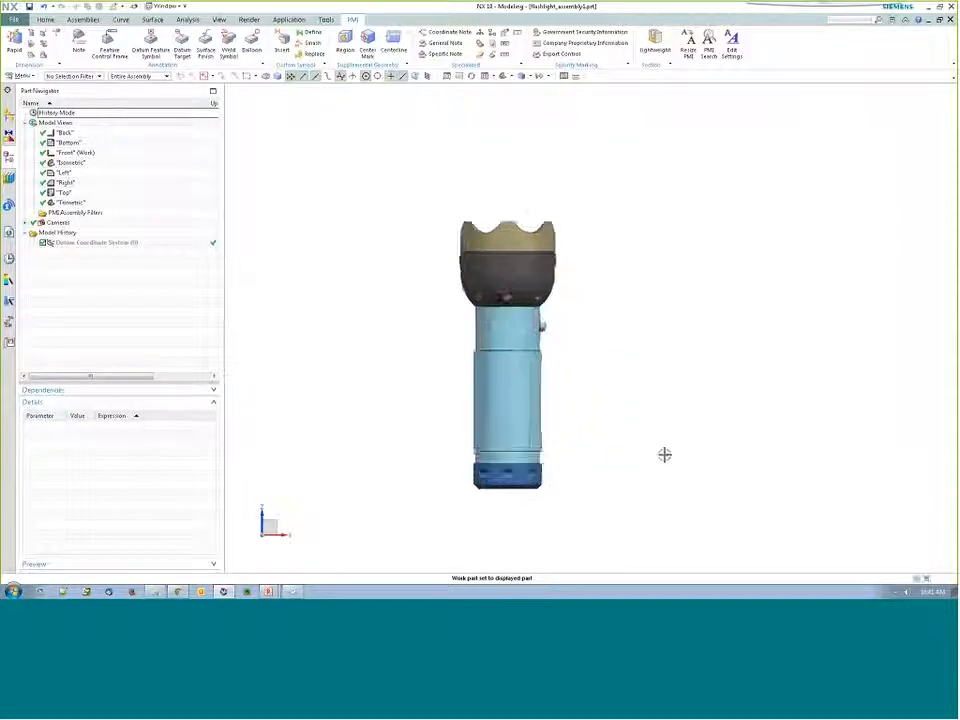
pyautogui.scroll(-1, 500, 403)
pyautogui.scroll(2, 388, 304)
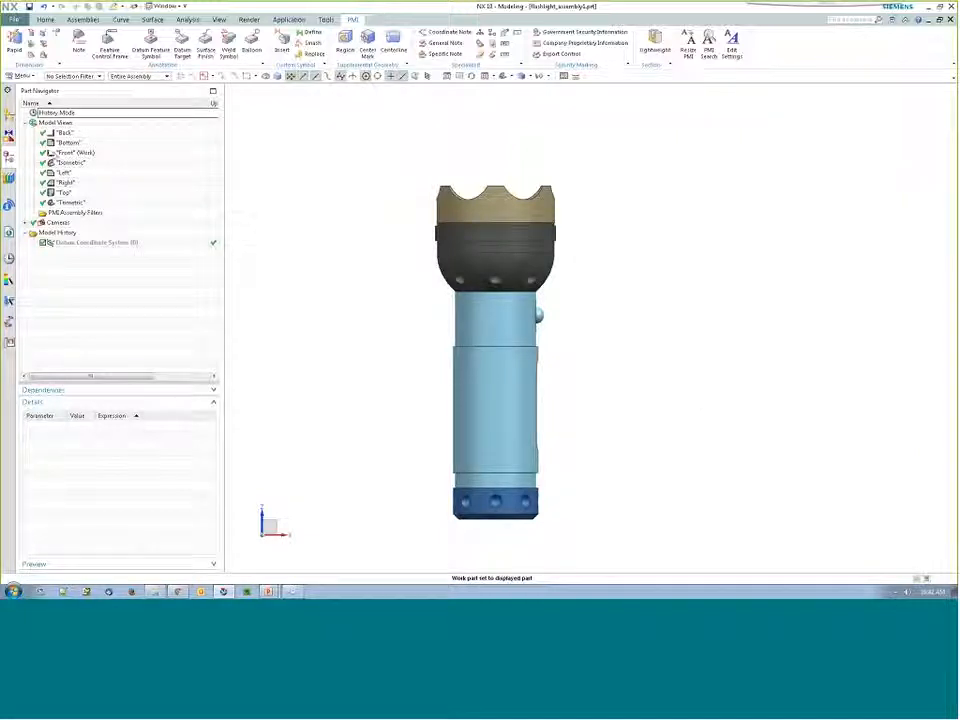
pyautogui.doubleClick(55, 154)
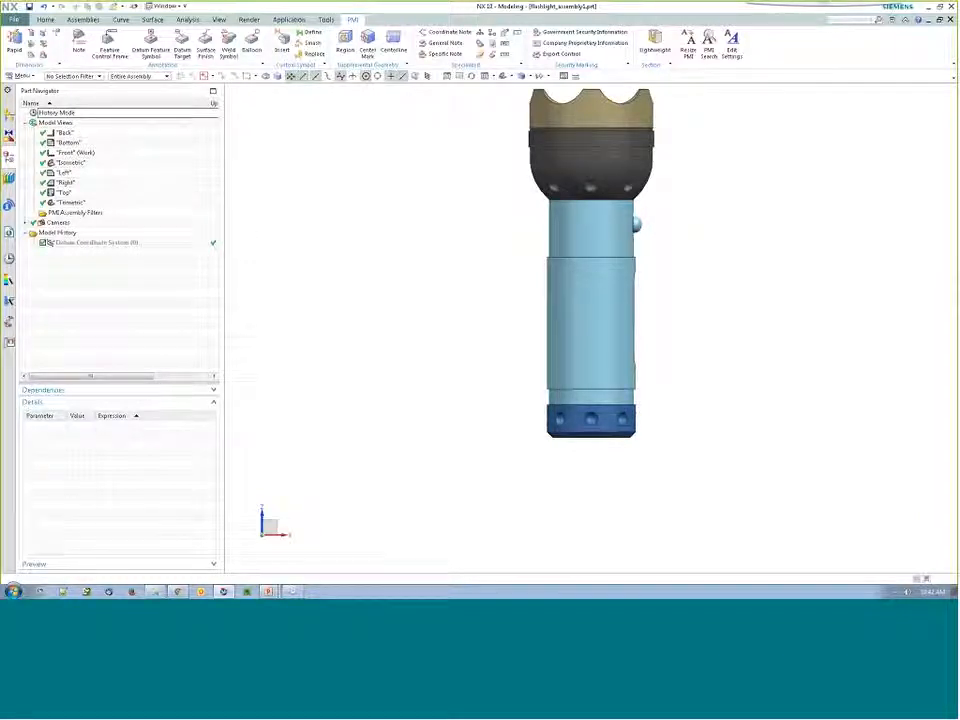
# - Add a PMI assembly filter by PMI type for Part Identifier and Material Specification, using all components
pyautogui.rightClick(77, 216)
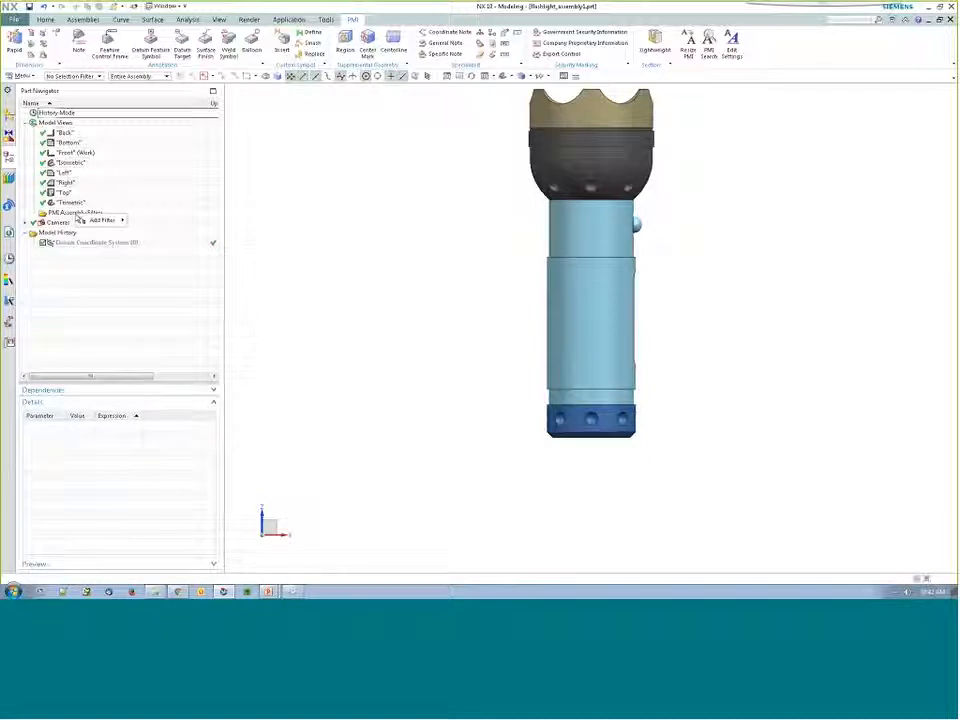
pyautogui.moveTo(108, 226)
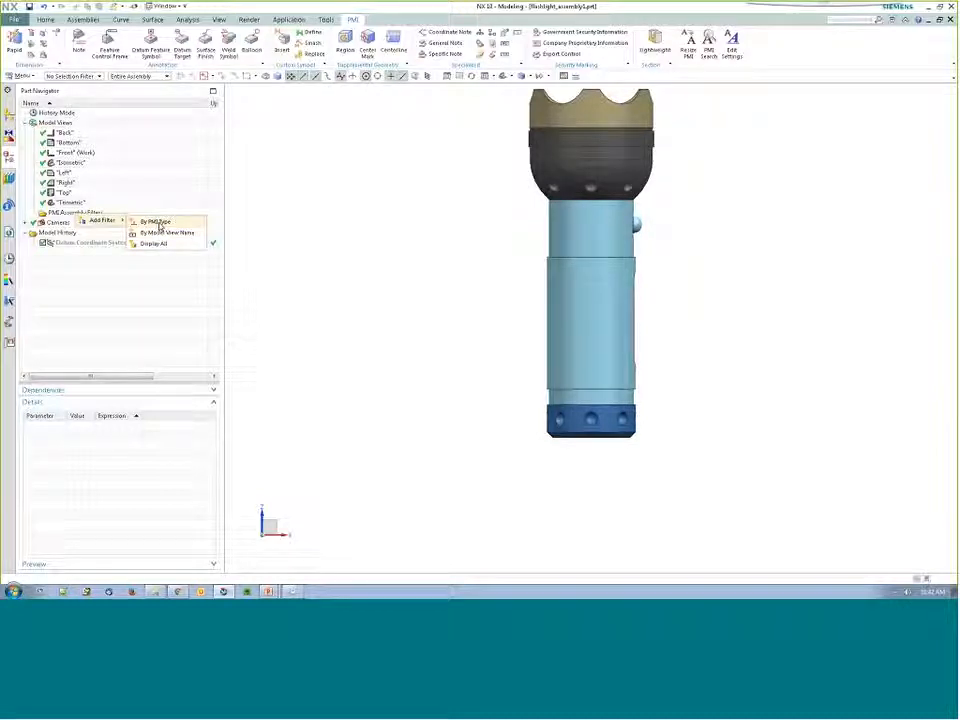
pyautogui.click(160, 222)
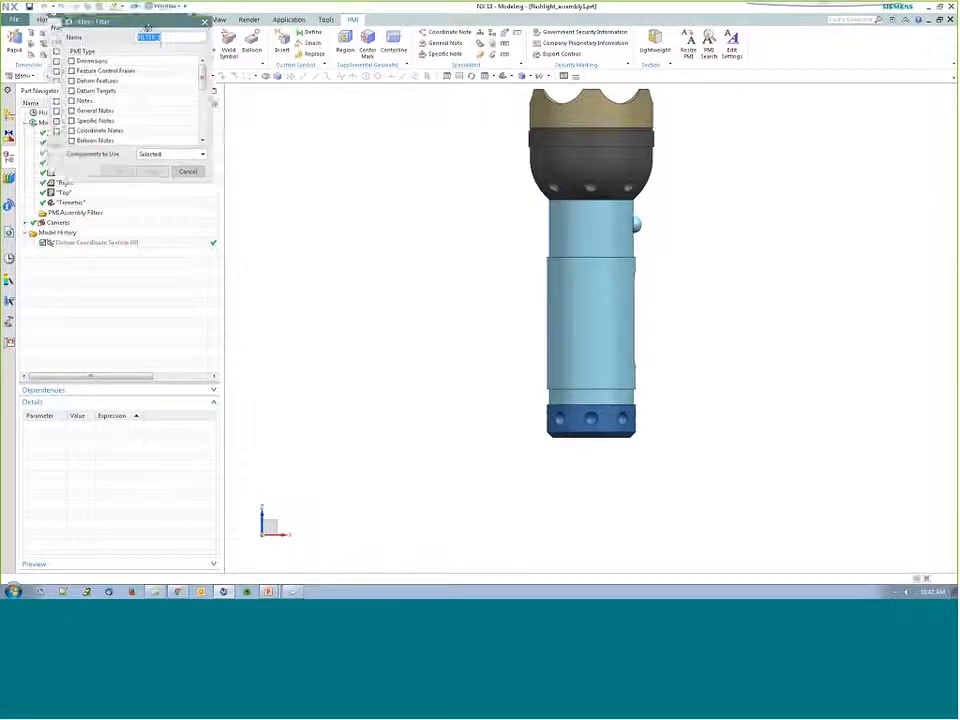
pyautogui.moveTo(106, 9); pyautogui.dragTo(357, 216)
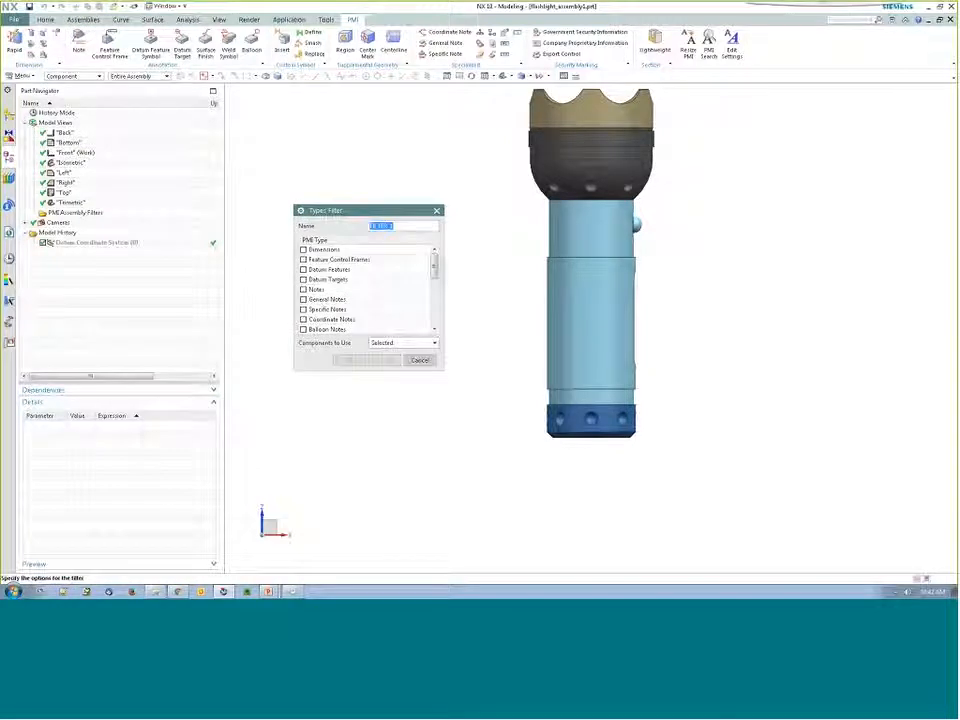
pyautogui.scroll(-6, 369, 295)
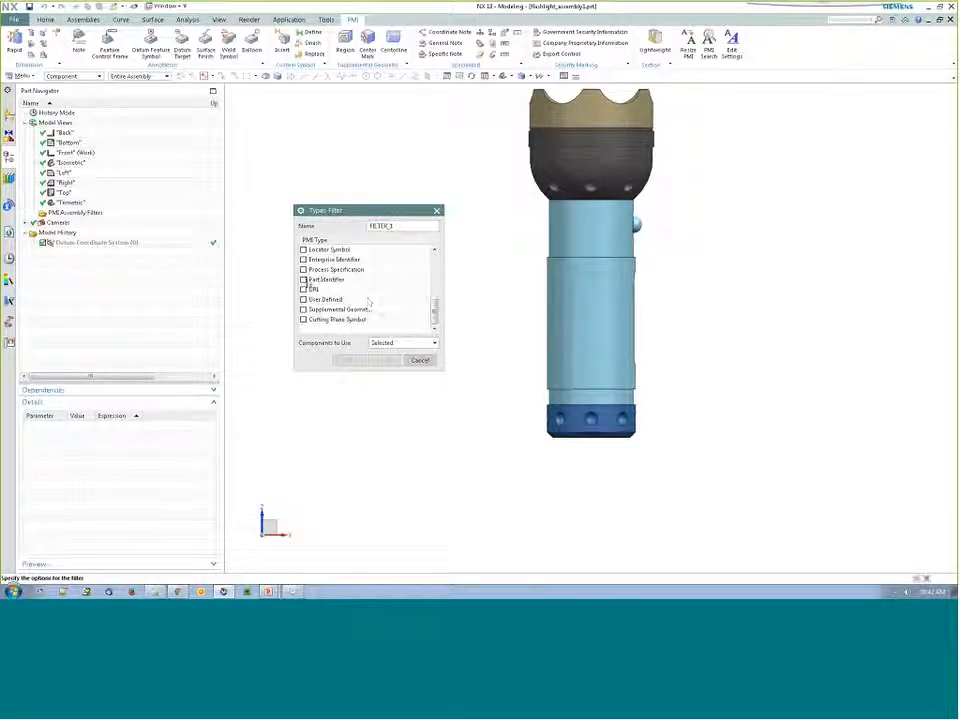
pyautogui.click(303, 279)
pyautogui.scroll(2, 334, 287)
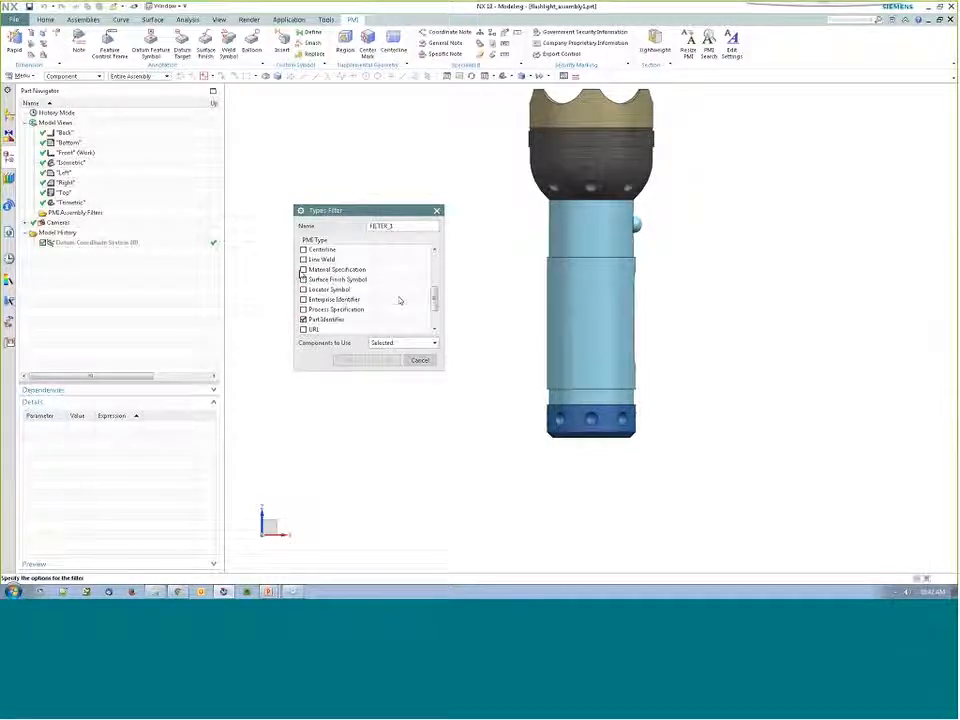
pyautogui.click(303, 269)
pyautogui.click(403, 342)
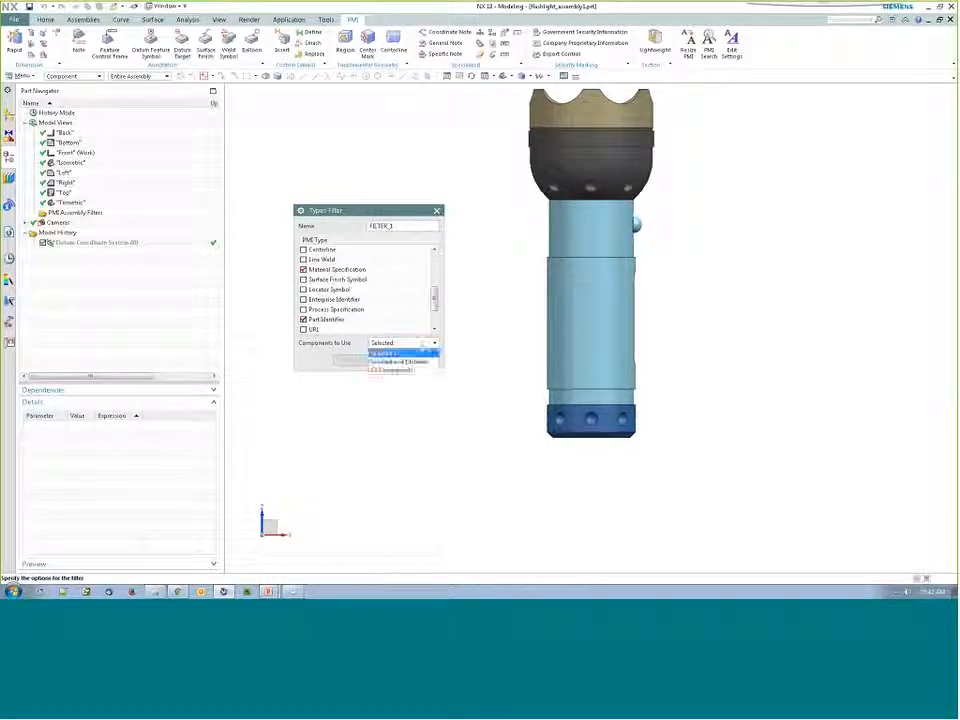
pyautogui.click(398, 371)
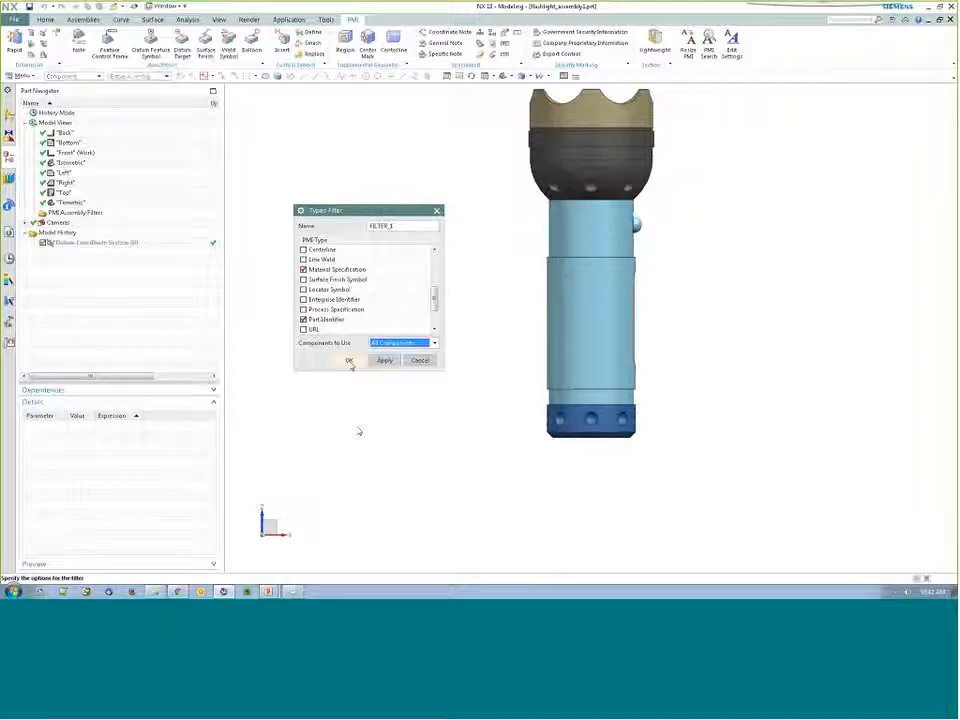
pyautogui.click(349, 360)
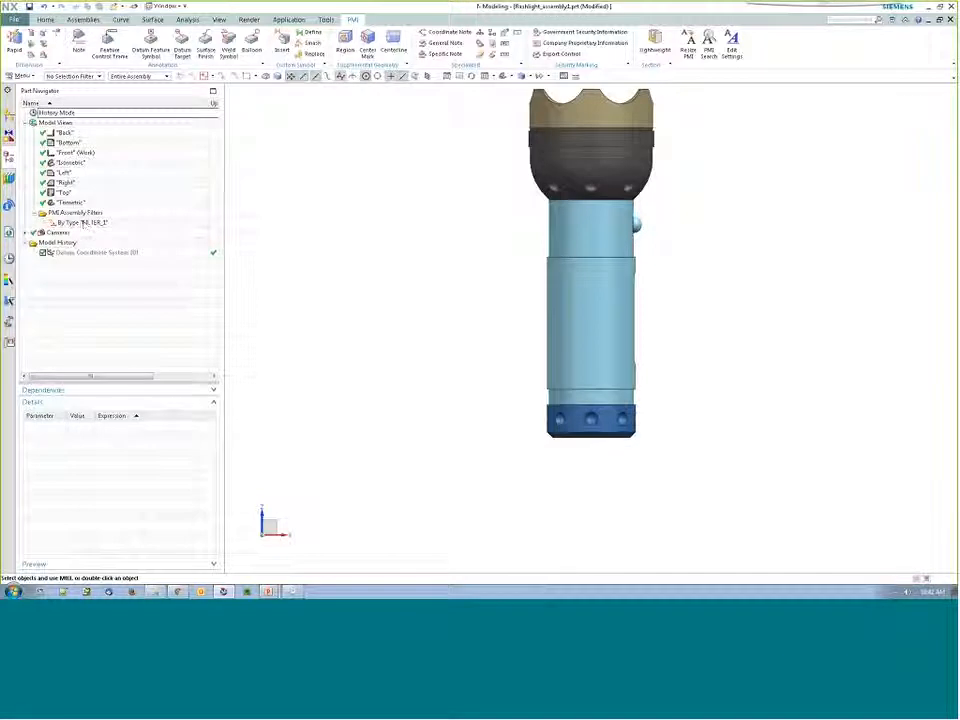
# - Apply the PMI type filter FILTER_1 to the assembly's Front model view
pyautogui.rightClick(72, 152)
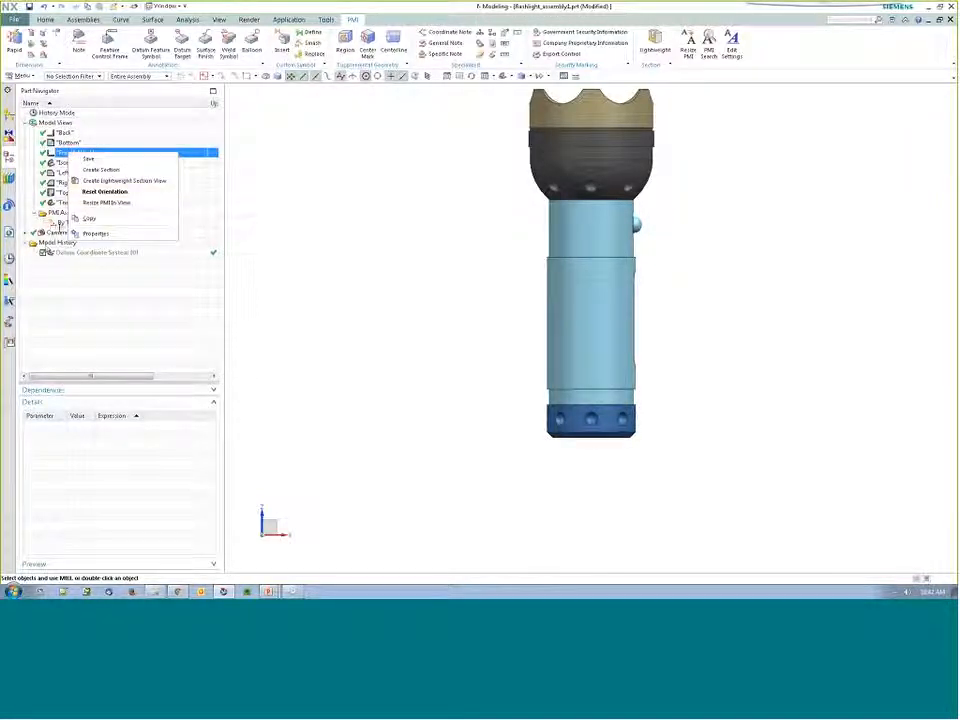
pyautogui.click(72, 222)
pyautogui.rightClick(76, 222)
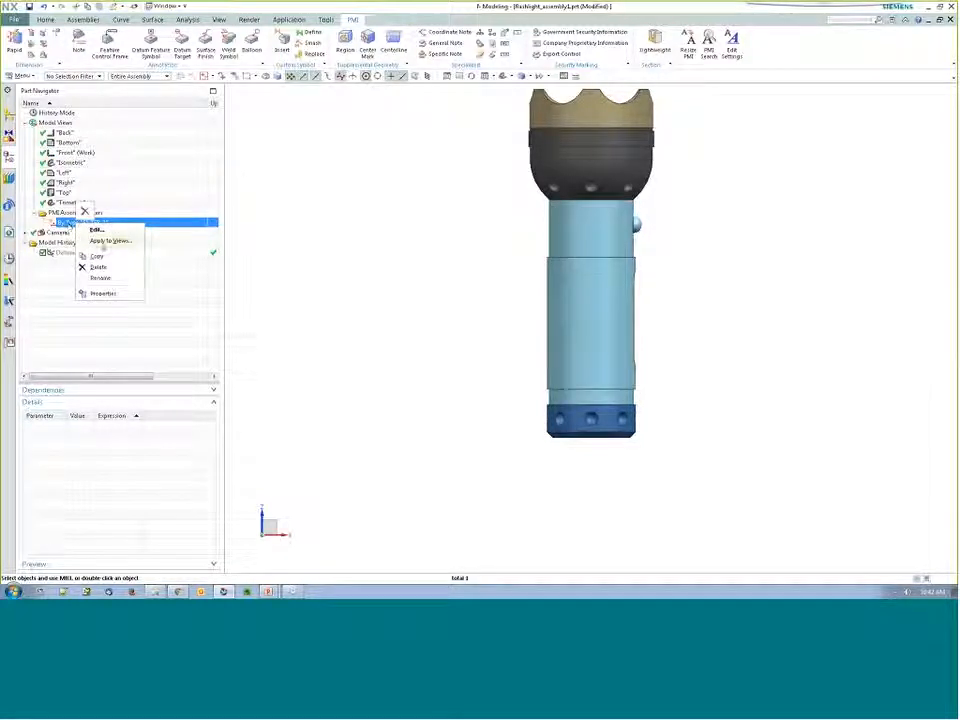
pyautogui.click(108, 240)
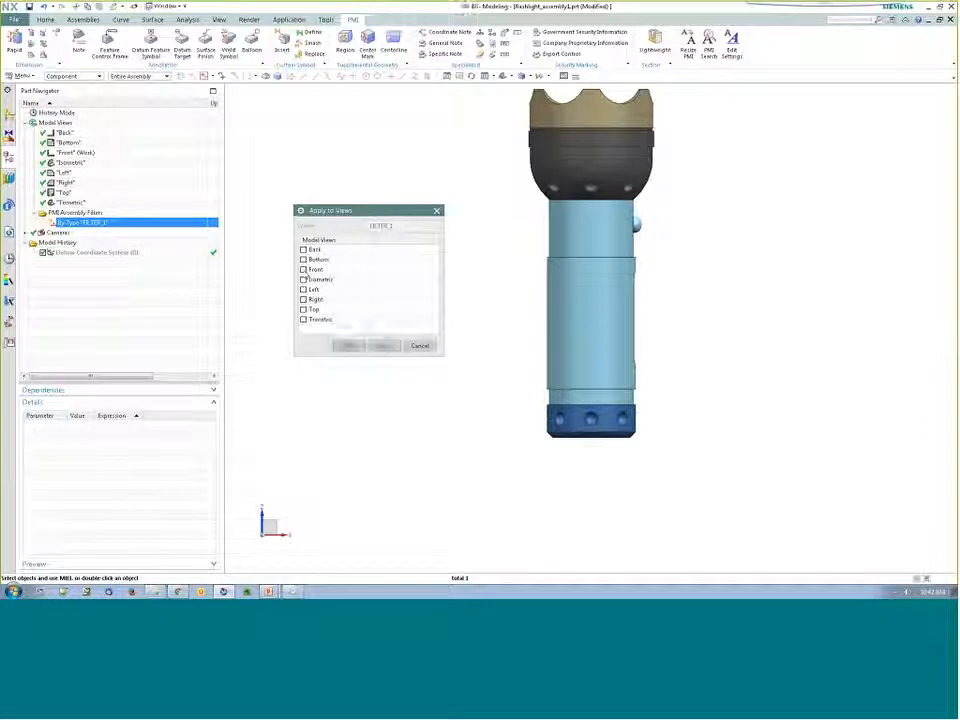
pyautogui.click(303, 249)
pyautogui.click(346, 345)
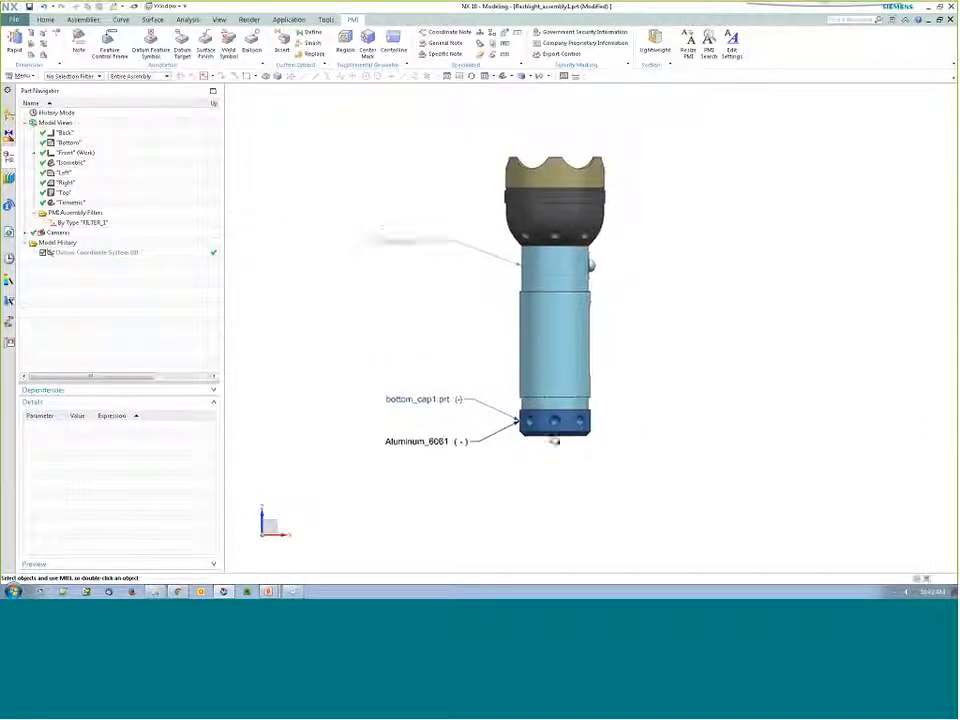
# - Try activating body_tube2 through its part identification label in the view, and return the work part to flashlight_assembly1
pyautogui.scroll(3, 521, 378)
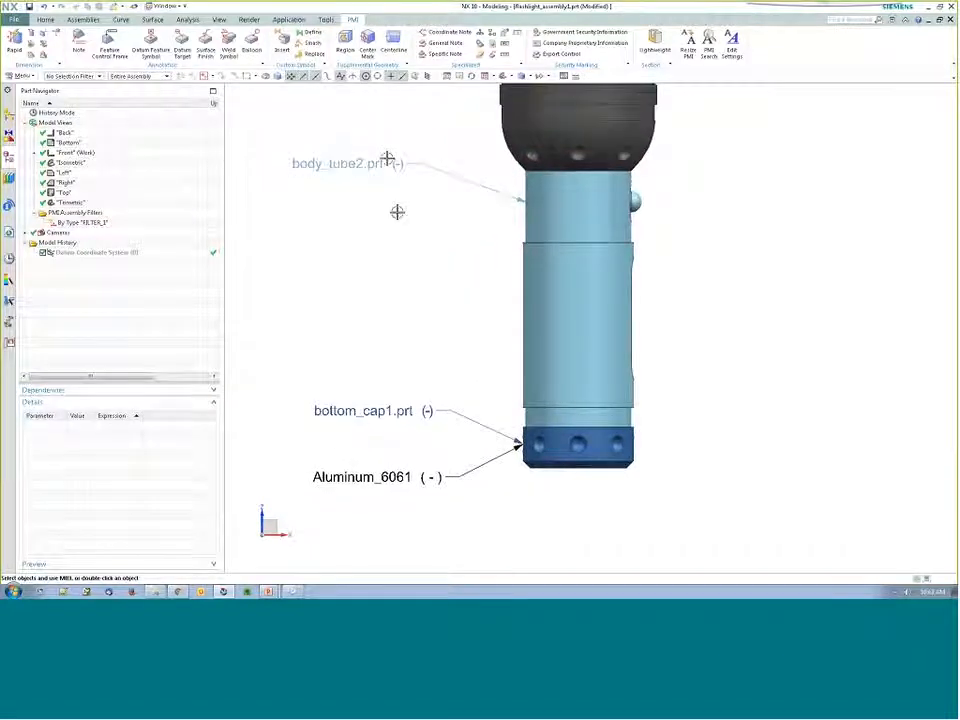
pyautogui.scroll(-1, 443, 250)
pyautogui.keyDown('shift'); pyautogui.moveTo(450, 229); pyautogui.dragTo(452, 266, button='middle'); pyautogui.keyUp('shift')
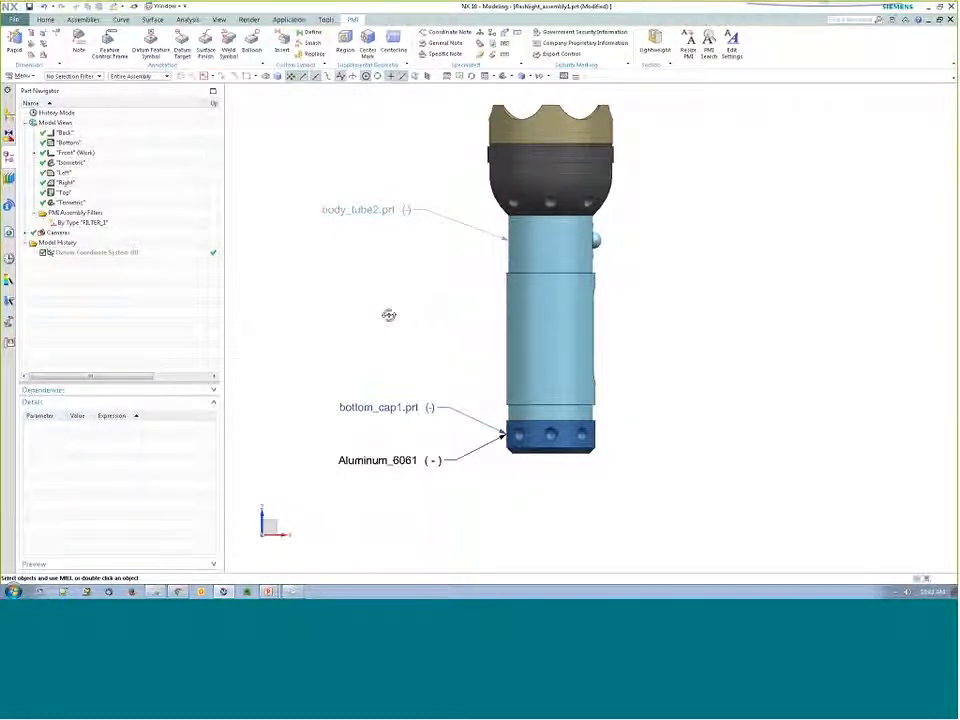
pyautogui.moveTo(389, 315); pyautogui.dragTo(447, 373, button='middle')
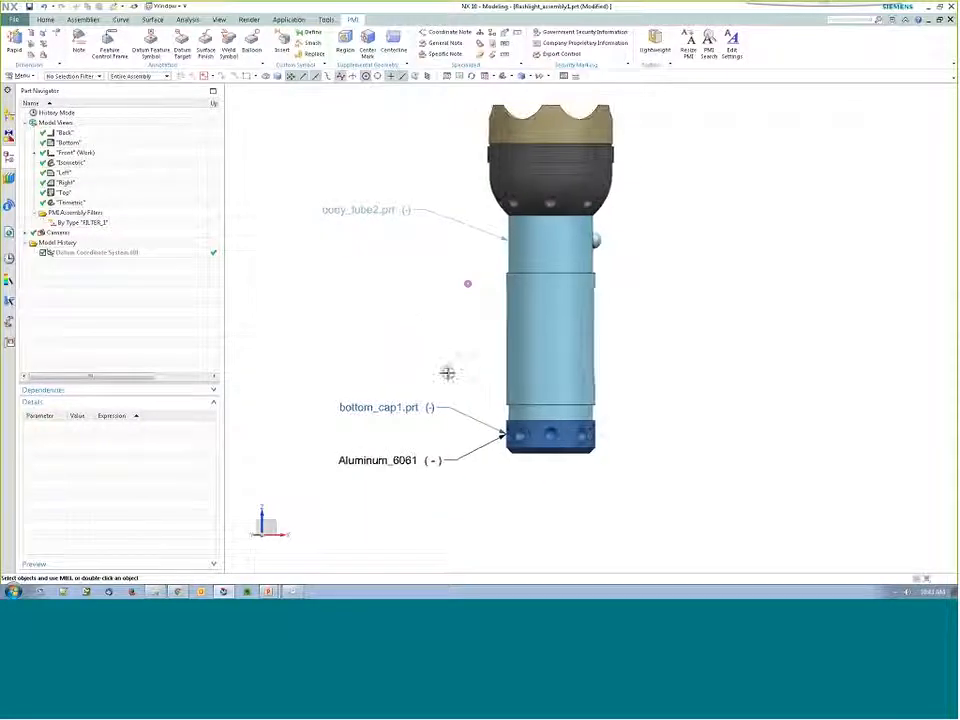
pyautogui.doubleClick(376, 209)
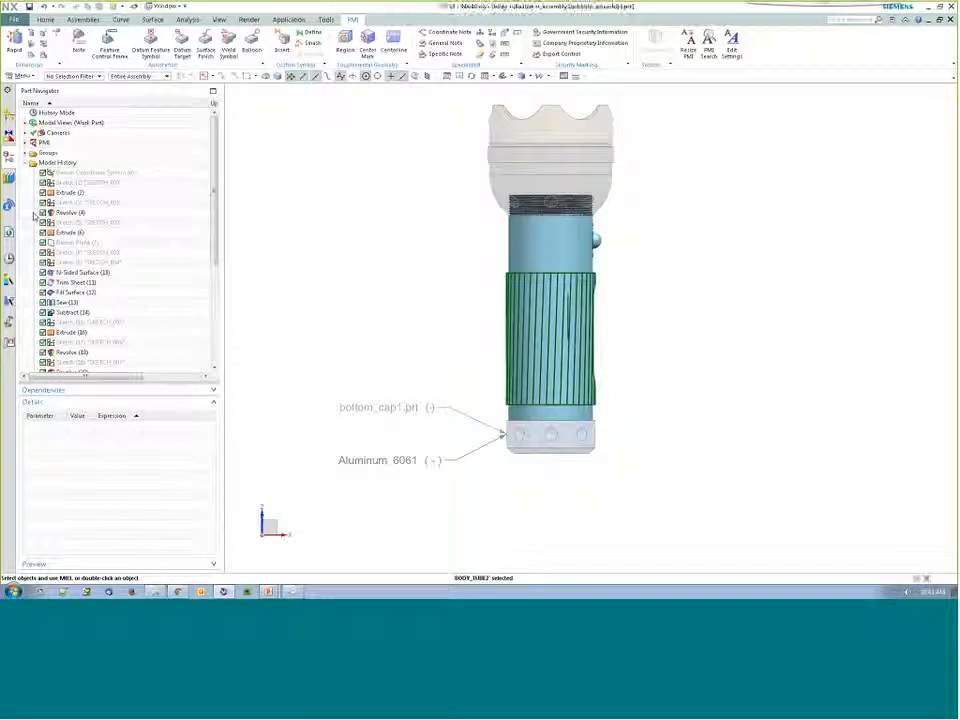
pyautogui.click(9, 116)
pyautogui.click(62, 123)
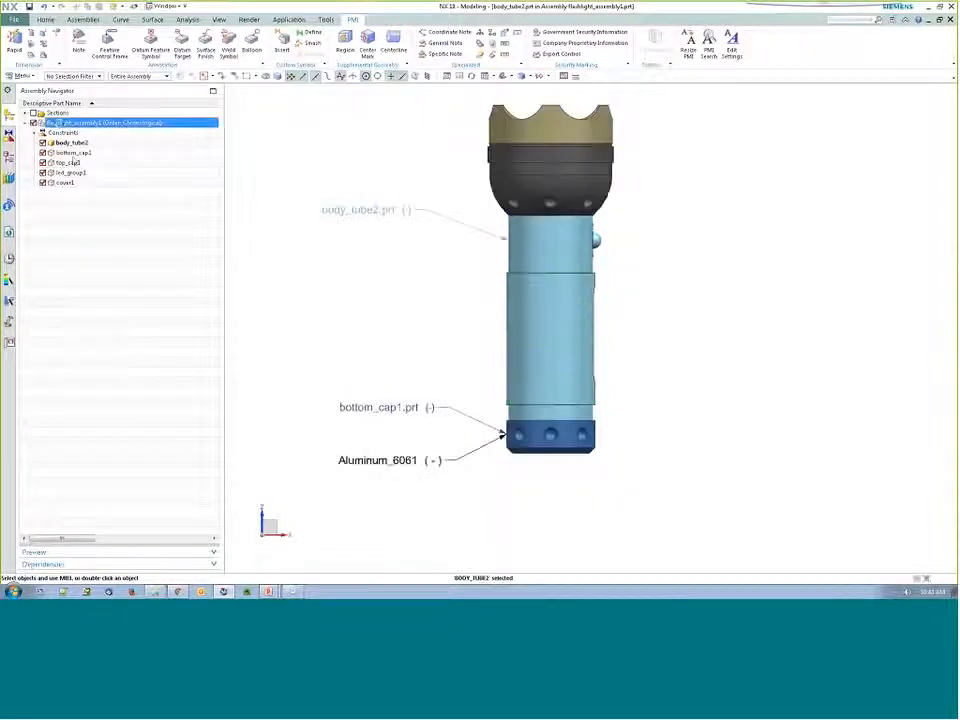
# - Examine the component PMI labels shown on the flashlight assembly and how they relate to the body_tube2 and bottom_cap1 components
pyautogui.scroll(-1, 396, 347)
pyautogui.scroll(-1, 356, 283)
pyautogui.keyDown('shift'); pyautogui.moveTo(356, 284); pyautogui.dragTo(391, 332, button='middle'); pyautogui.keyUp('shift')
pyautogui.scroll(1, 440, 340)
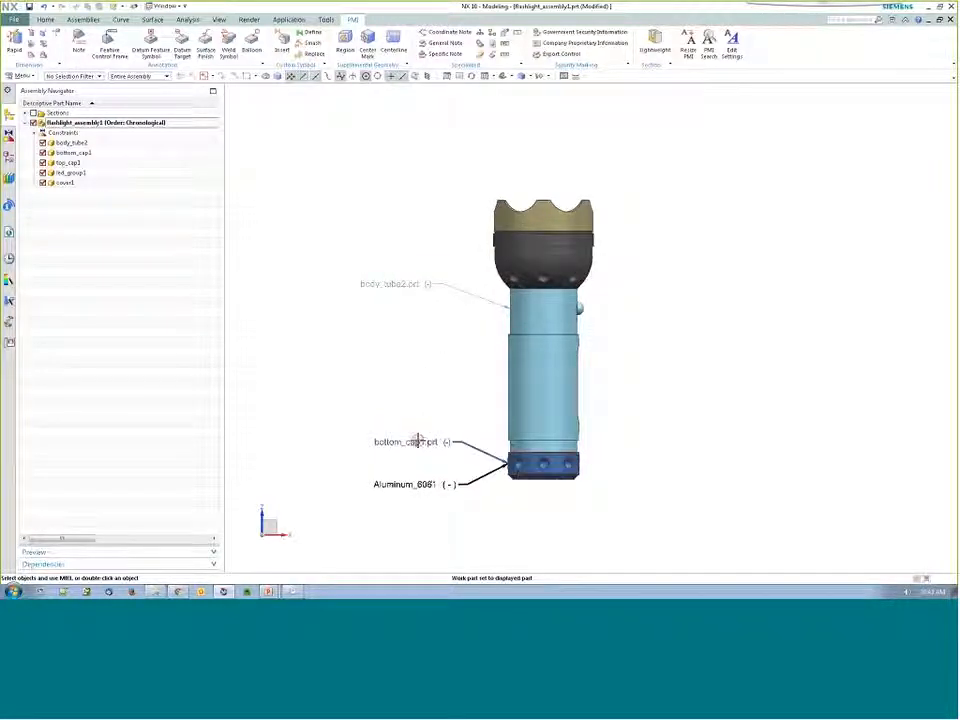
pyautogui.scroll(1, 496, 470)
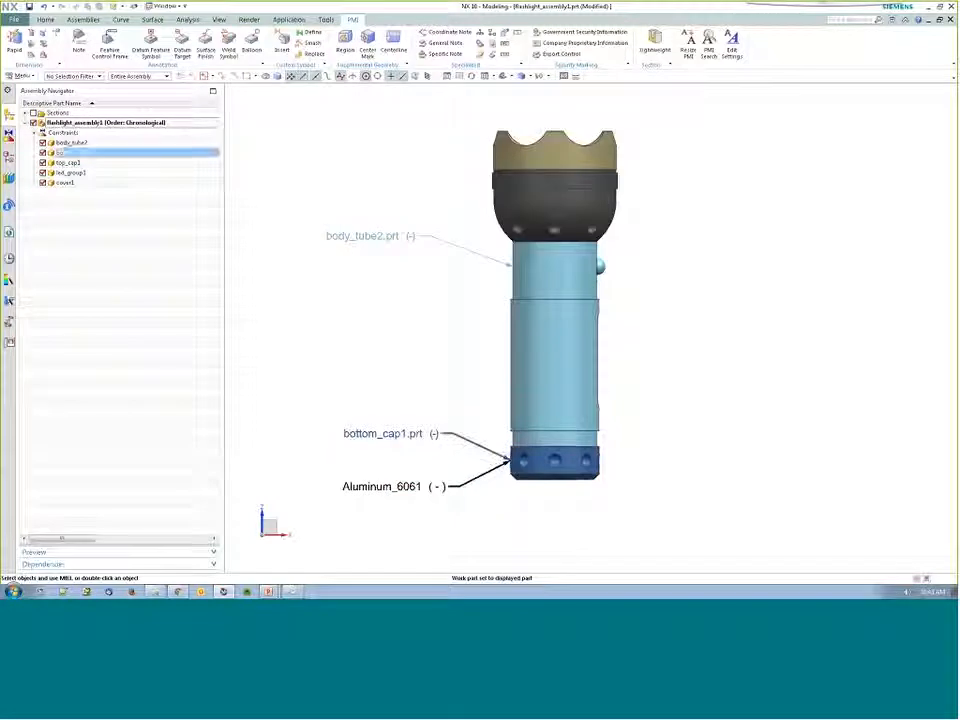
pyautogui.moveTo(482, 326); pyautogui.dragTo(448, 328, button='middle')
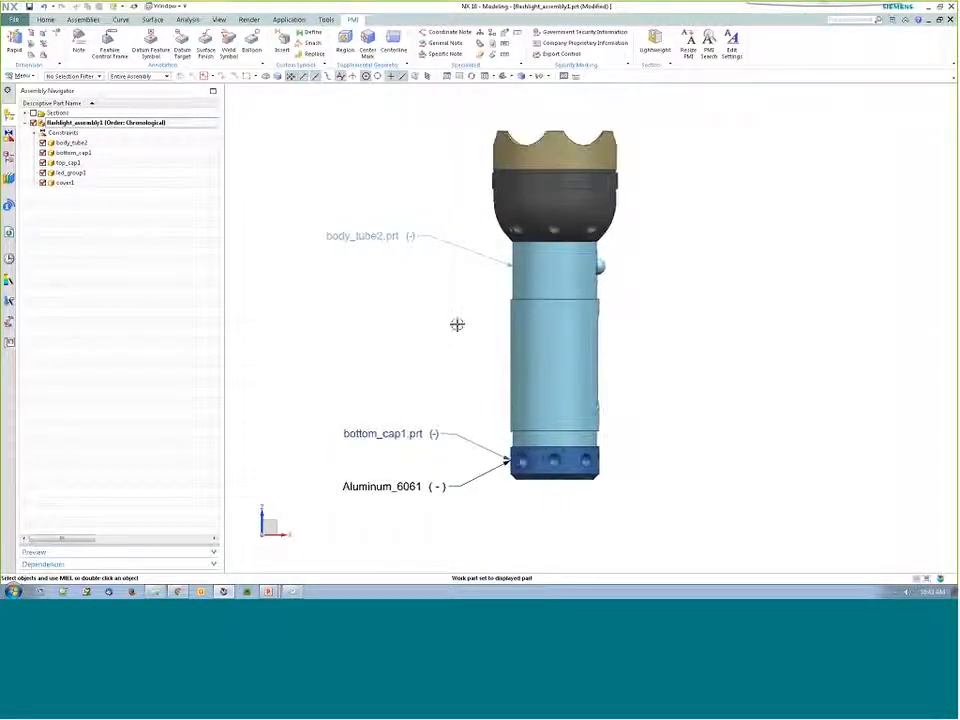
pyautogui.click(375, 236)
pyautogui.press('Escape')
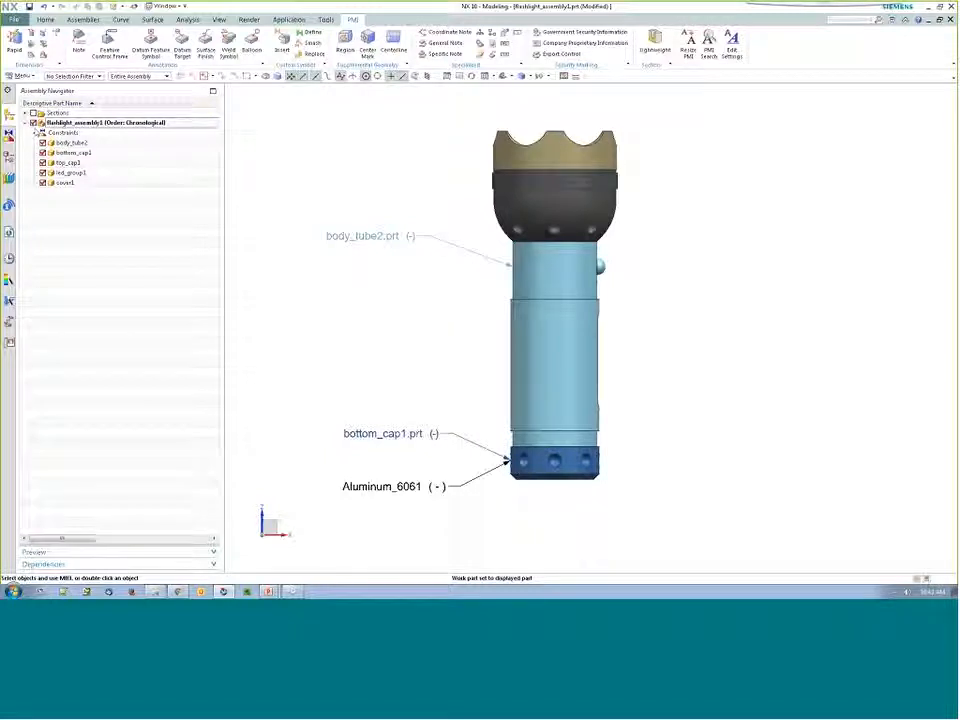
pyautogui.click(388, 236)
pyautogui.press('Escape')
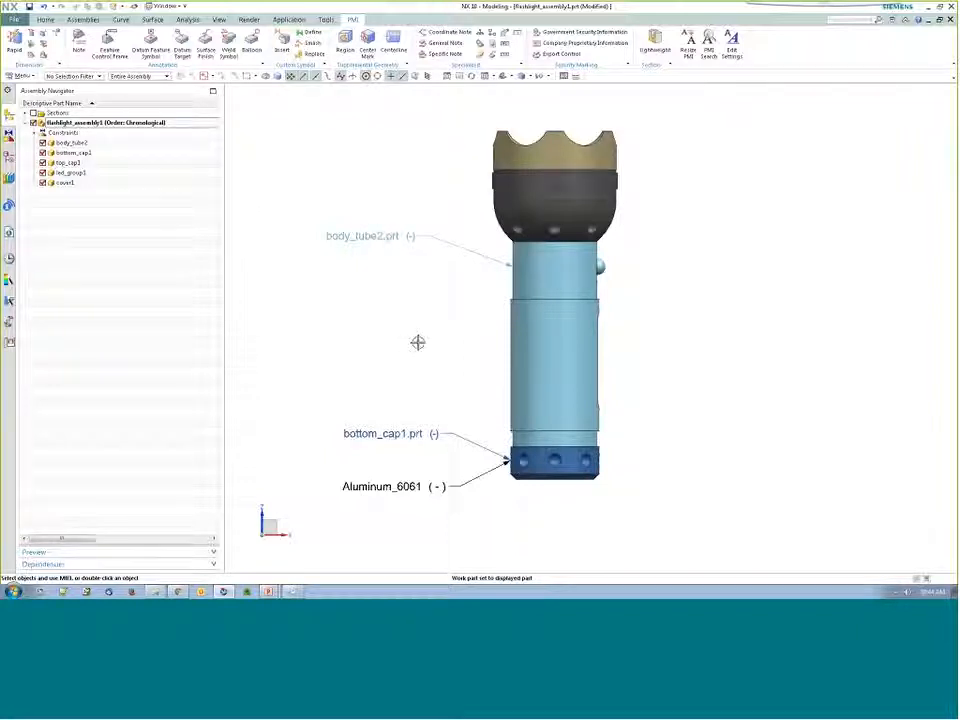
pyautogui.scroll(-3, 422, 345)
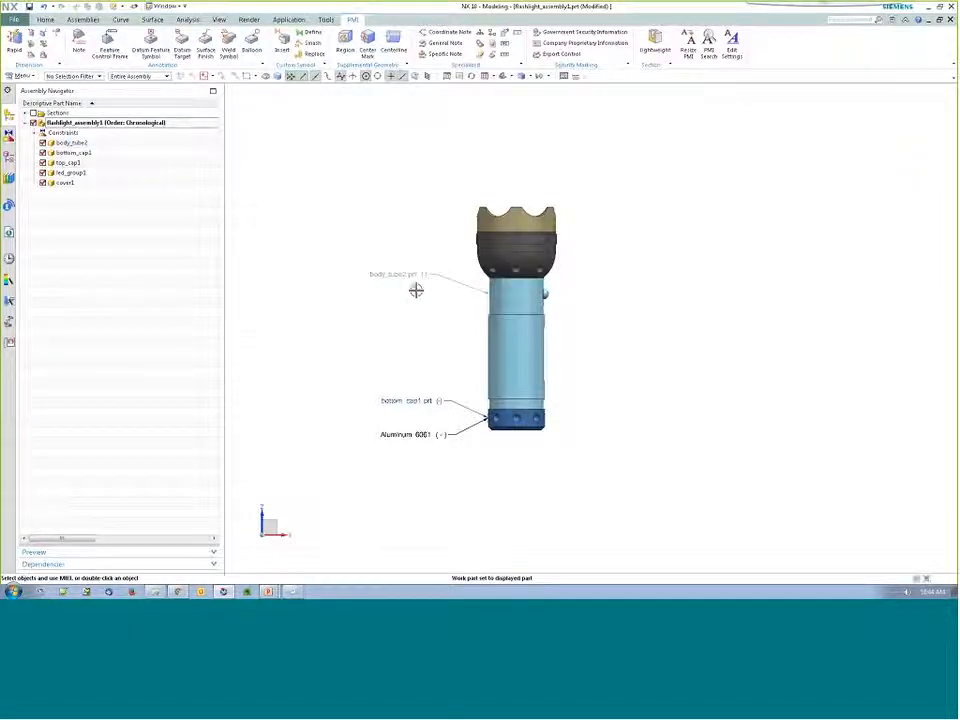
# - Review the PMI Search criteria for dimensions, including the dimension details and tolerance type choices, without running a search
pyautogui.scroll(3, 420, 296)
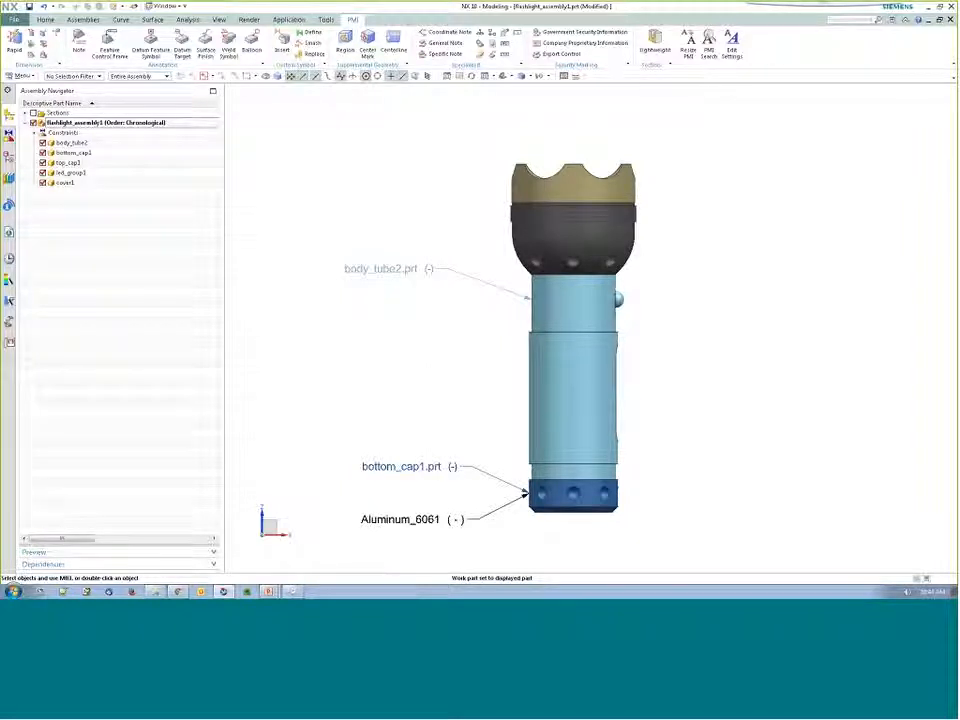
pyautogui.scroll(-1, 358, 278)
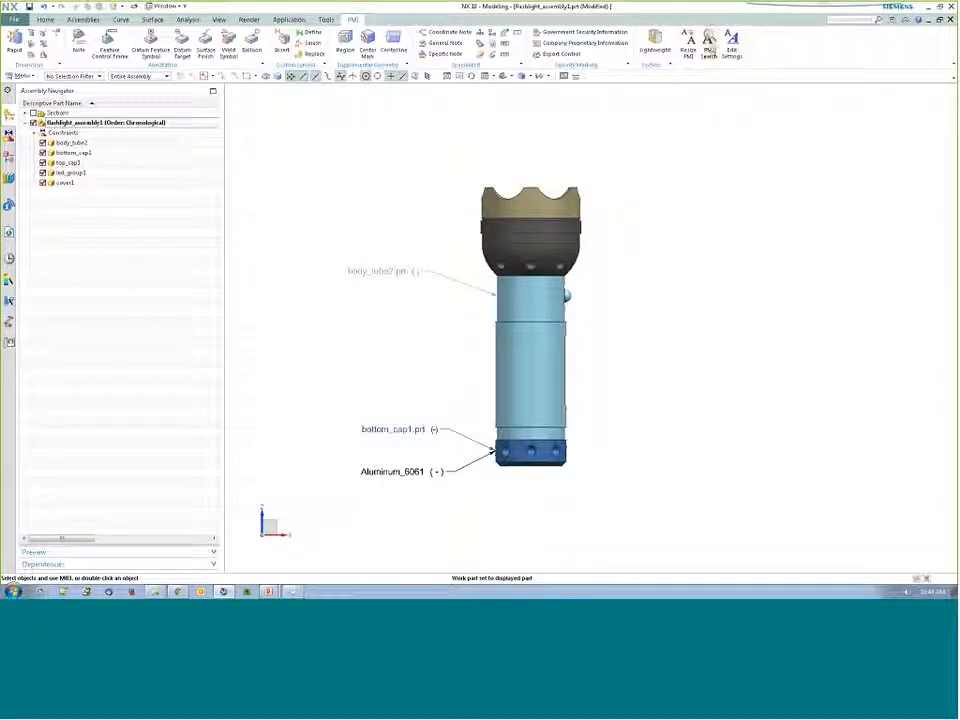
pyautogui.click(709, 50)
pyautogui.moveTo(366, 224); pyautogui.dragTo(214, 174)
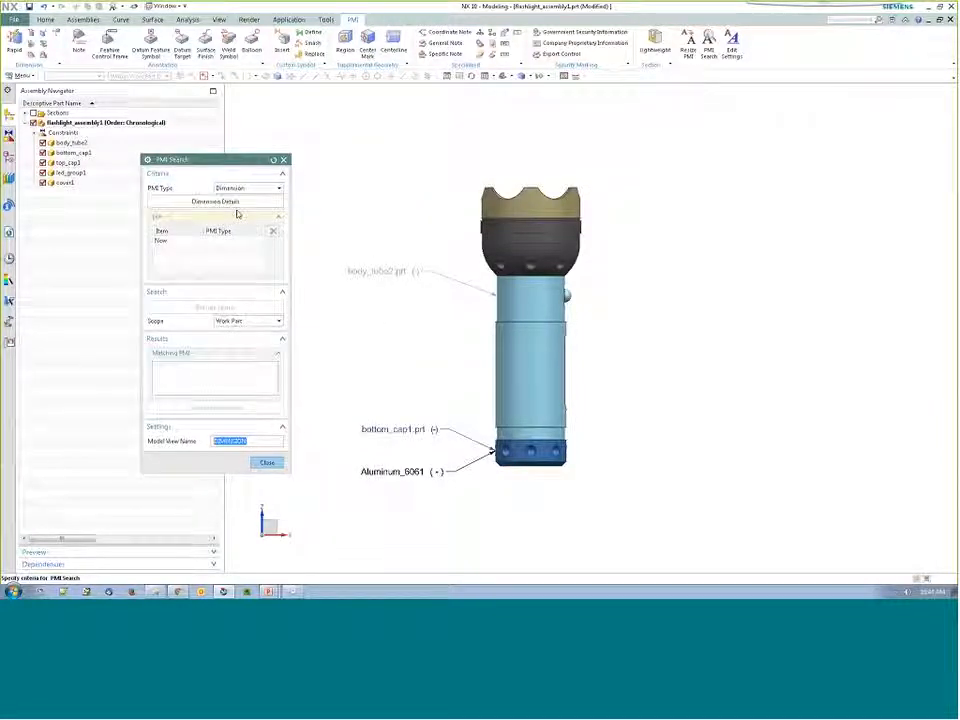
pyautogui.click(236, 200)
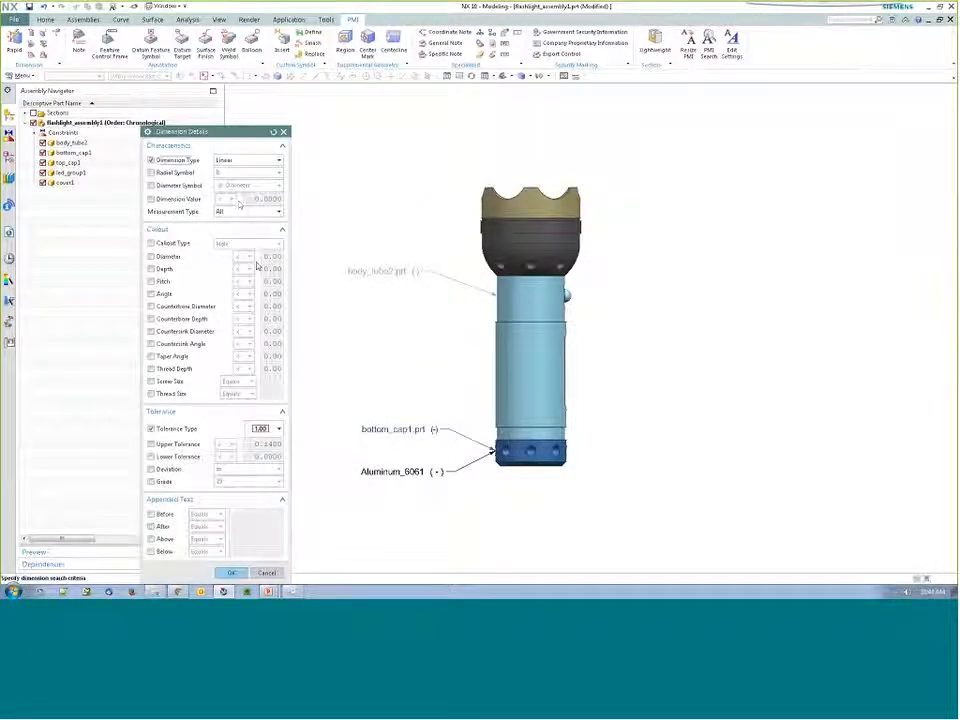
pyautogui.moveTo(232, 132); pyautogui.dragTo(229, 53)
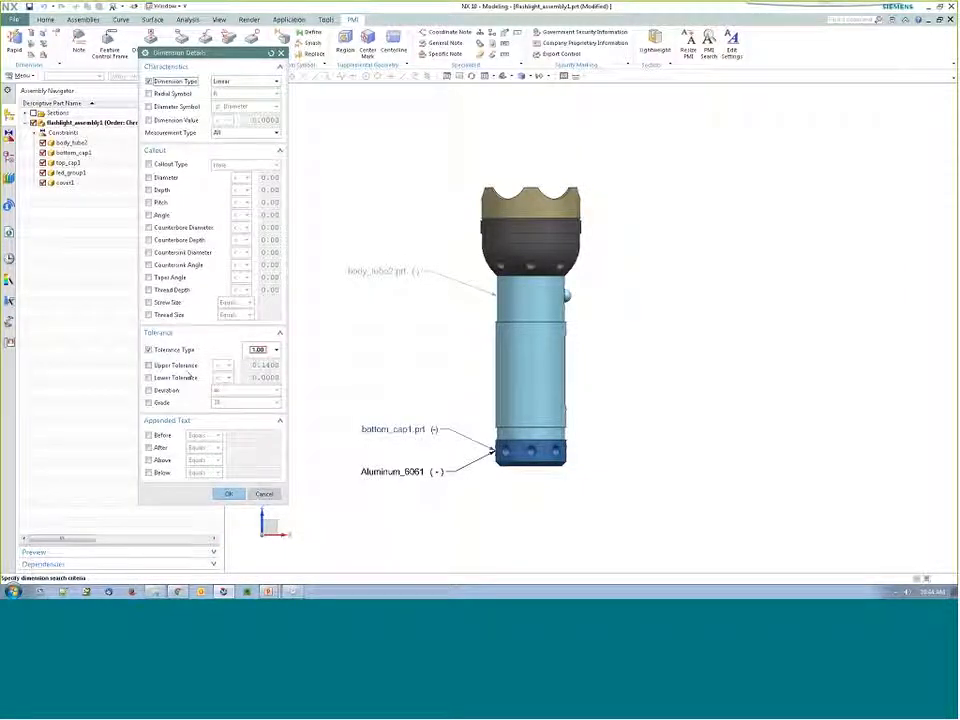
pyautogui.click(275, 349)
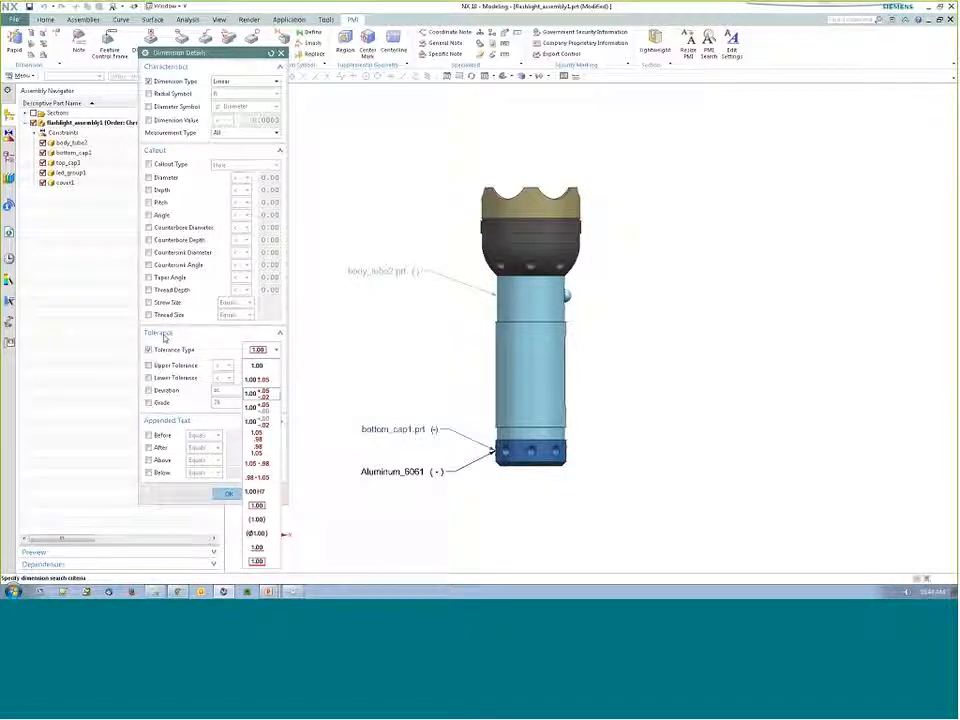
pyautogui.click(150, 366)
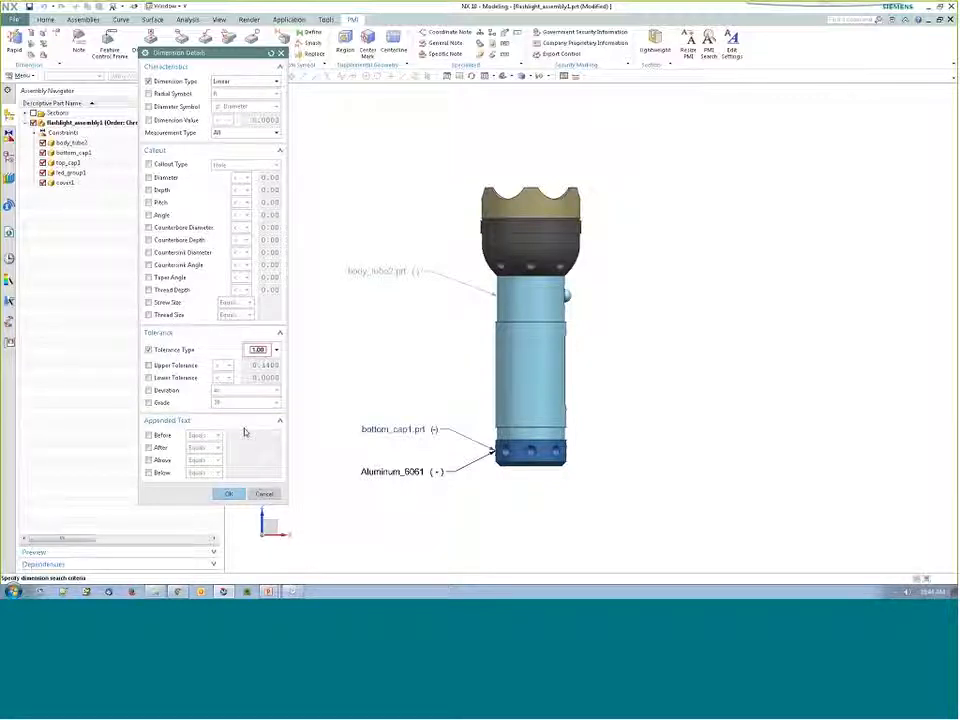
pyautogui.click(264, 494)
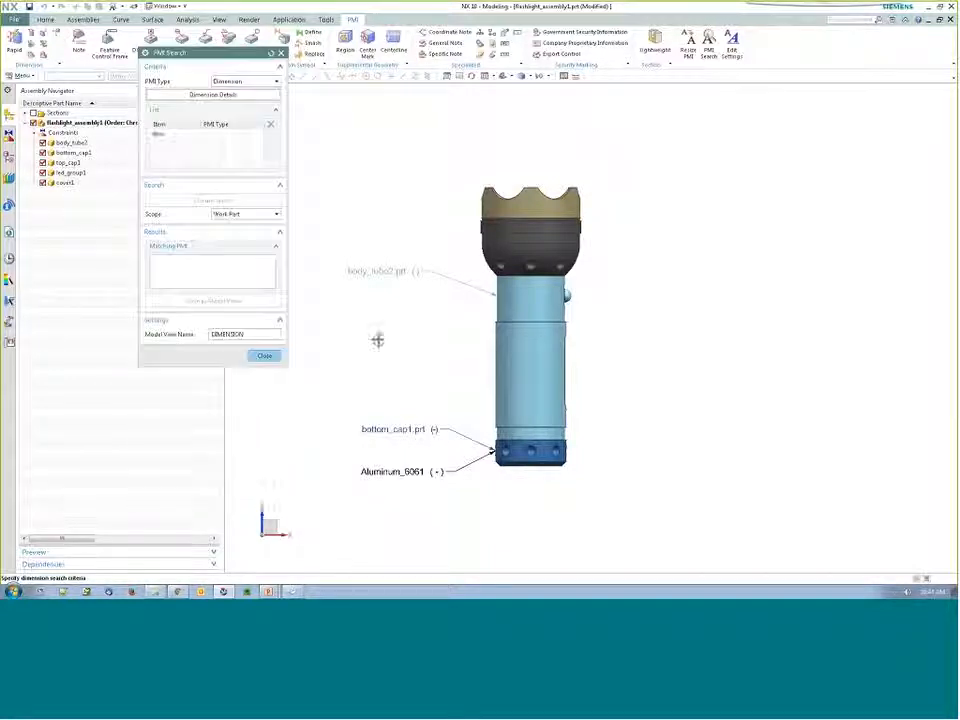
pyautogui.click(265, 356)
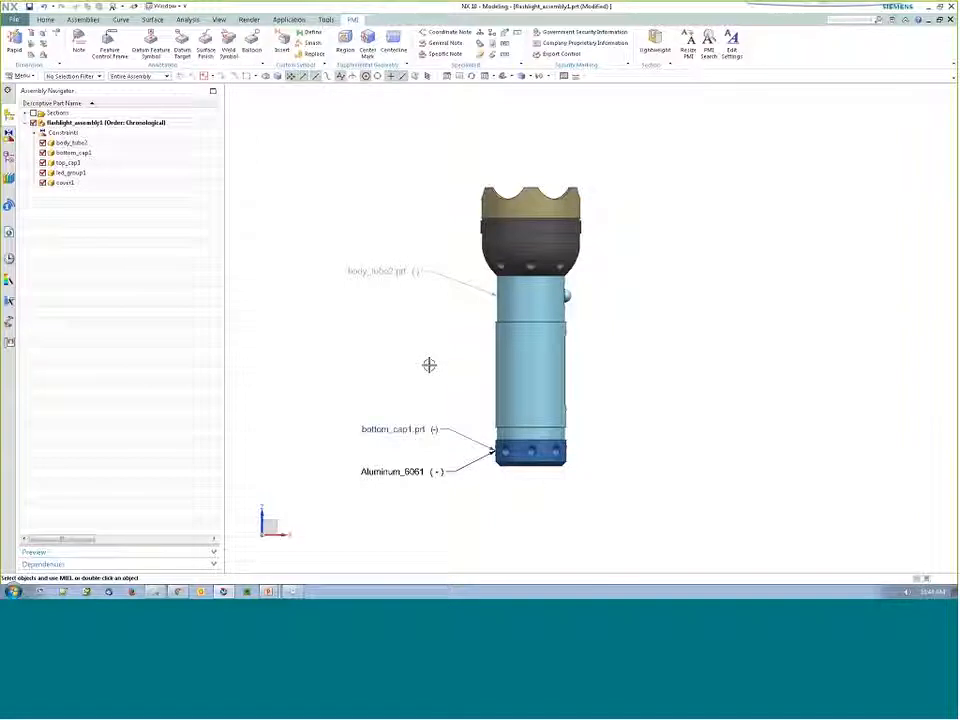
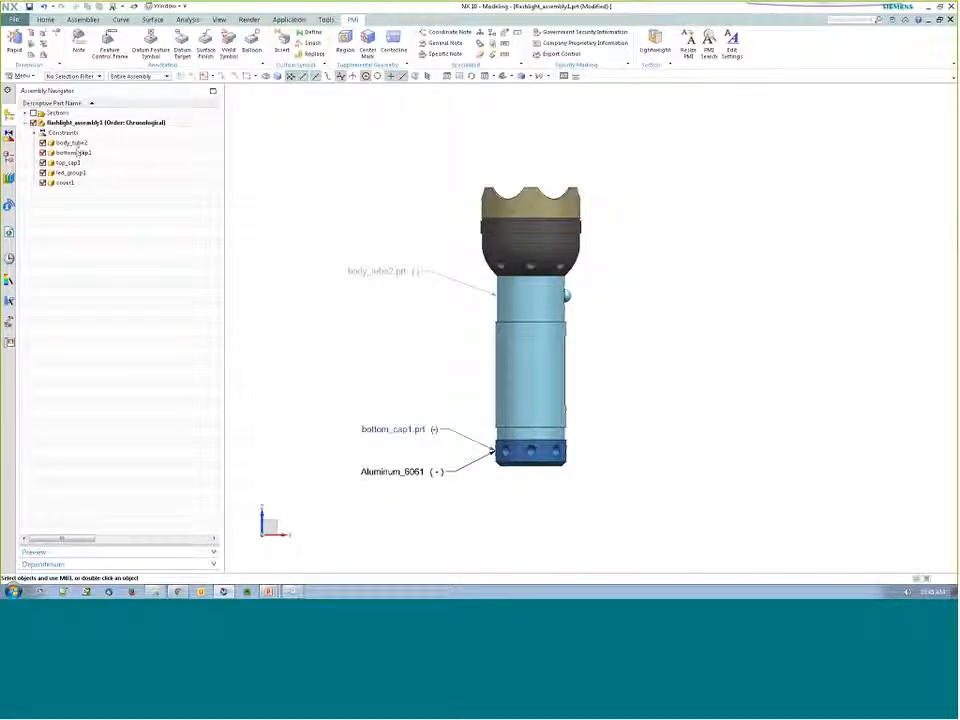
# - Make body_tube2 the work part and show its knurling and silkscreen label regions
pyautogui.doubleClick(79, 144)
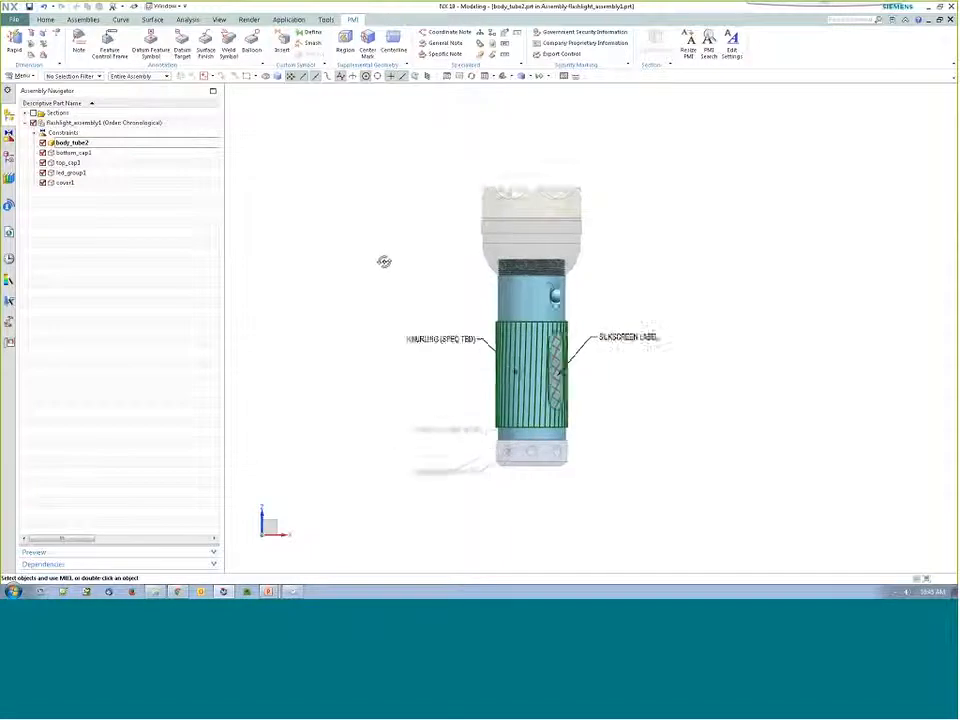
pyautogui.scroll(3, 568, 375)
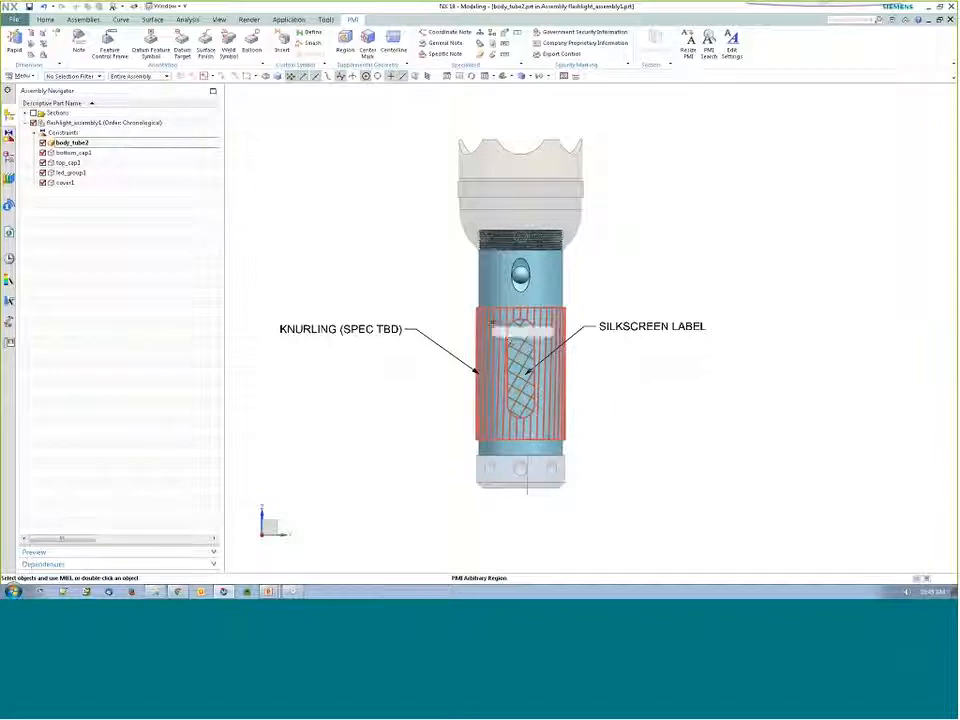
pyautogui.moveTo(521, 336); pyautogui.dragTo(503, 334, button='middle')
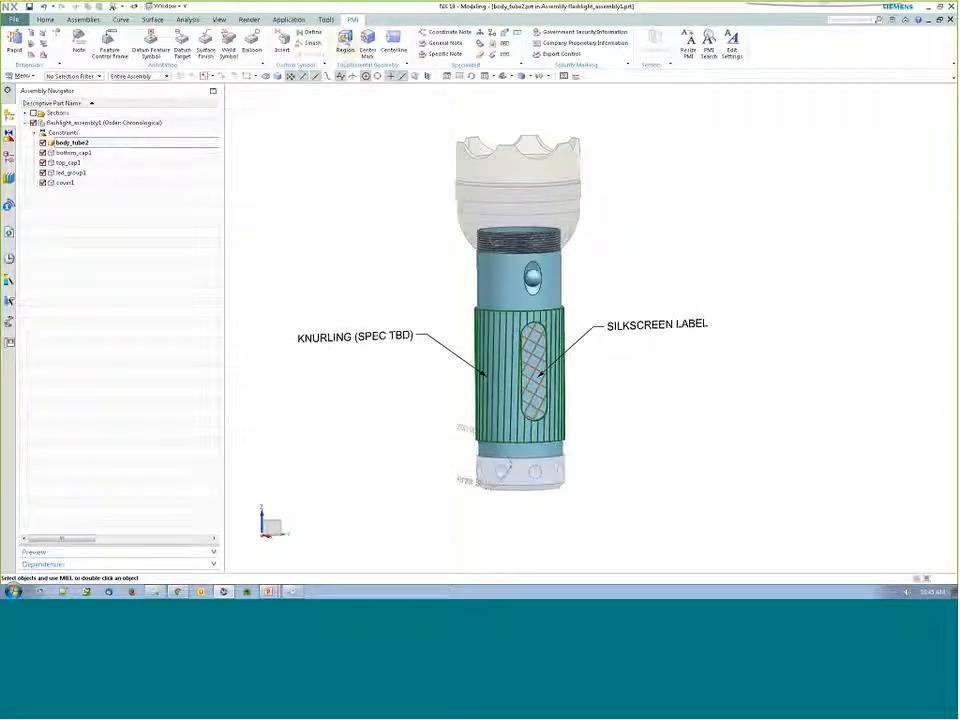
# - Review the region types offered by the PMI Region command without creating a region
pyautogui.click(346, 42)
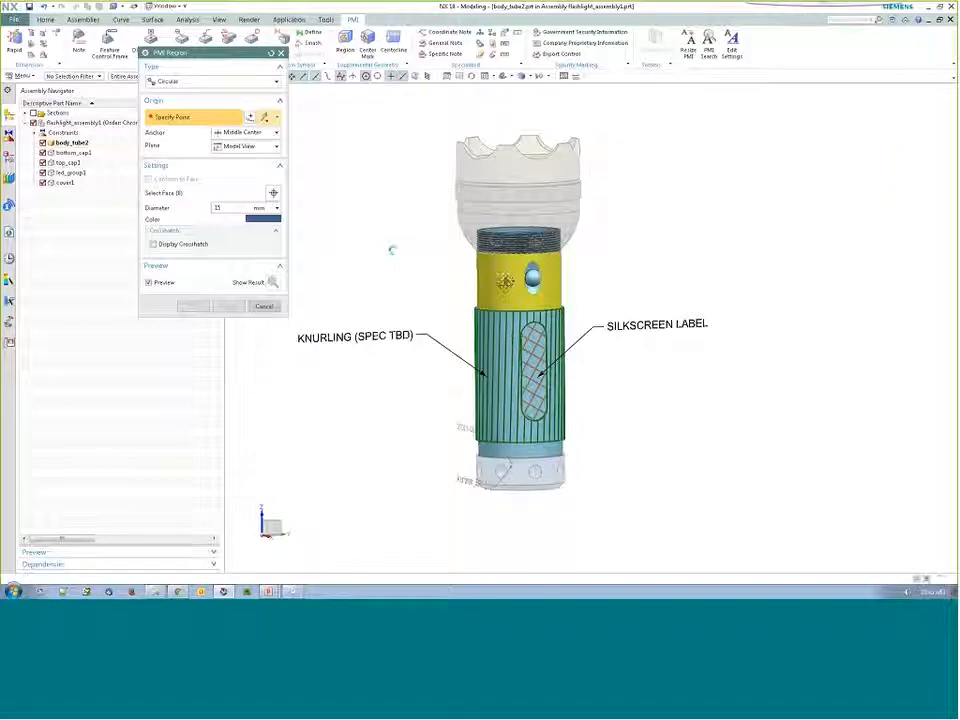
pyautogui.click(180, 81)
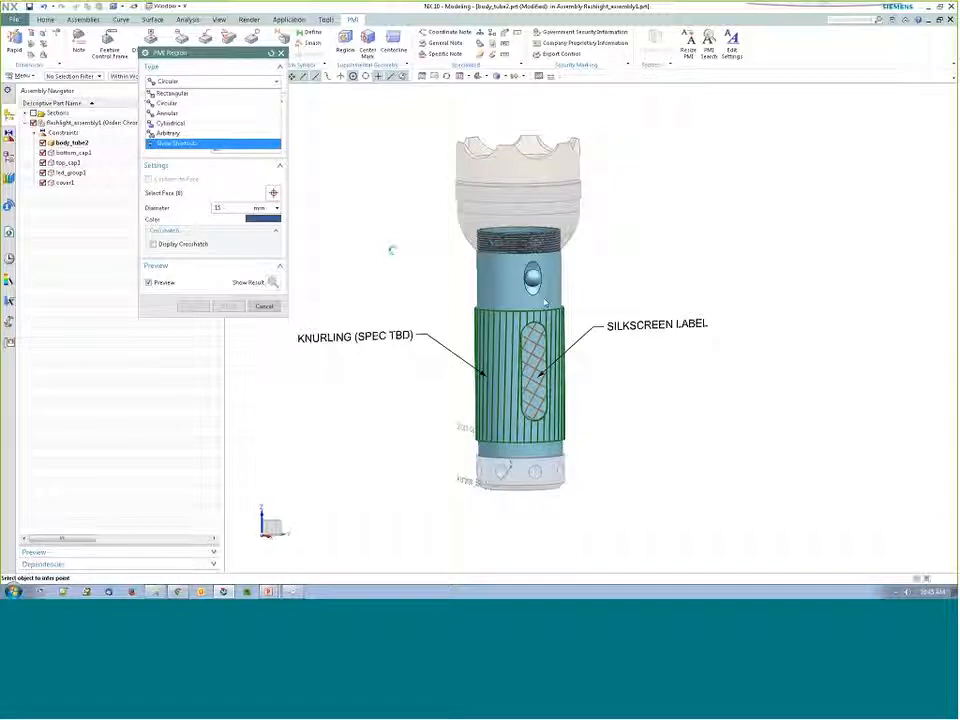
pyautogui.click(215, 145)
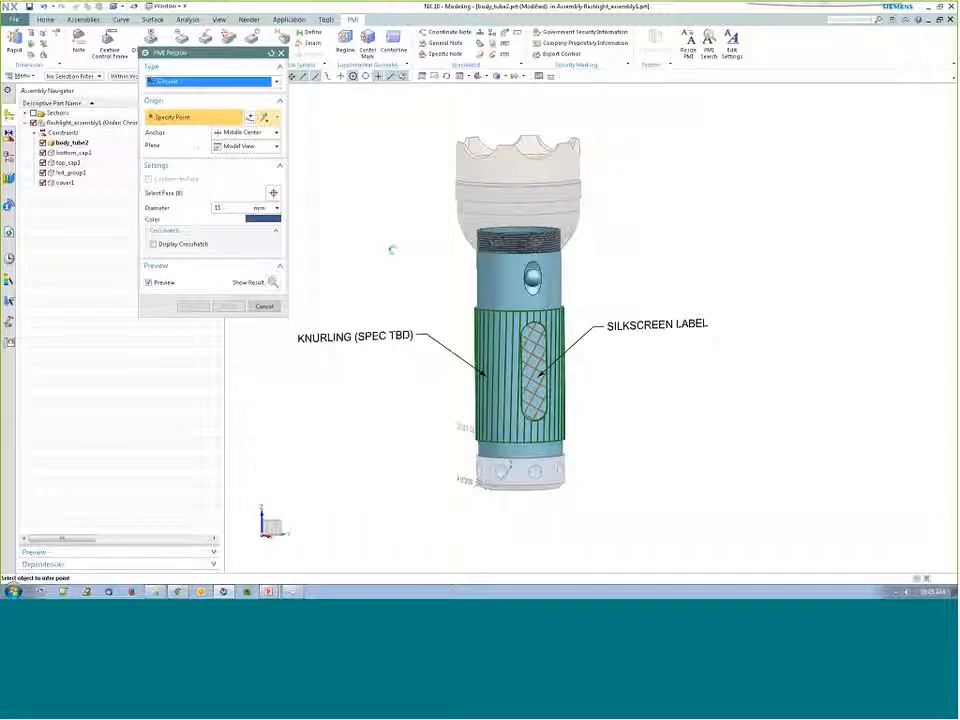
pyautogui.click(264, 306)
# - Examine the KNURLING (SPEC TBD) and SILKSCREEN LABEL notes and their crosshatched regions on body_tube2 from several angles
pyautogui.moveTo(603, 410); pyautogui.dragTo(572, 403, button='middle')
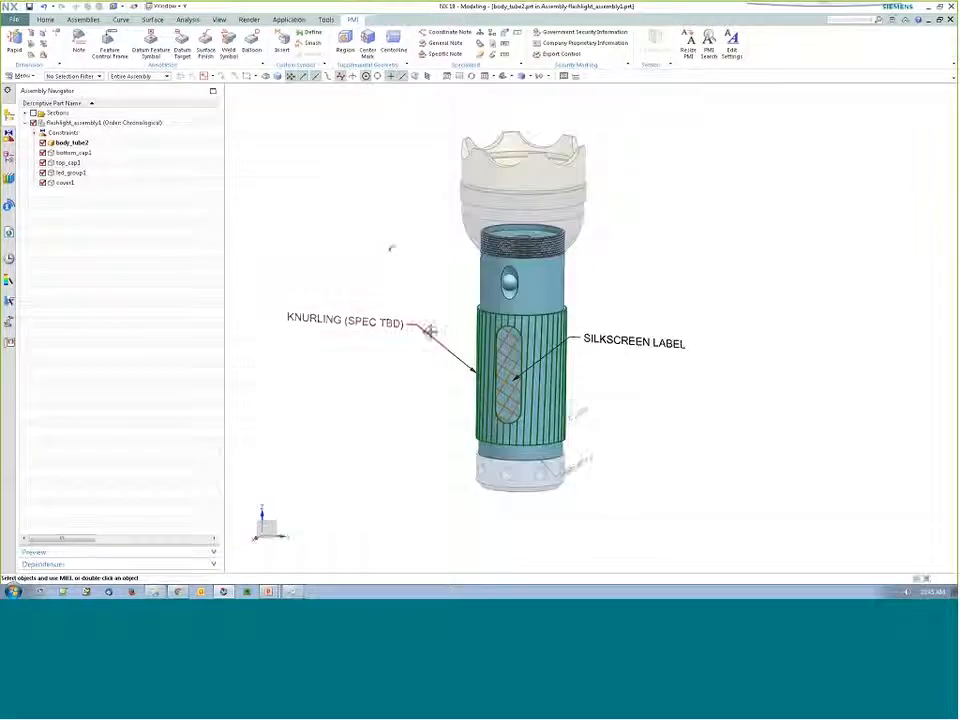
pyautogui.moveTo(663, 331)
pyautogui.mouseDown(button='middle')
pyautogui.moveTo(628, 390)
pyautogui.moveTo(452, 414)
pyautogui.moveTo(471, 409)
pyautogui.mouseUp(button='middle')
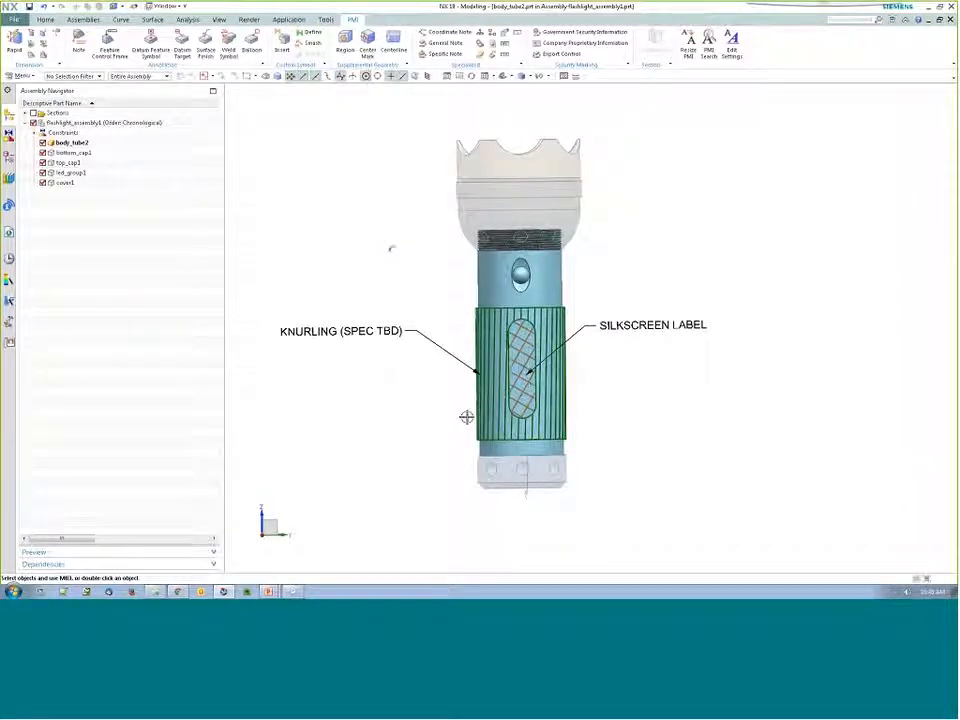
pyautogui.scroll(-3, 440, 460)
pyautogui.moveTo(418, 456); pyautogui.dragTo(454, 471, button='middle')
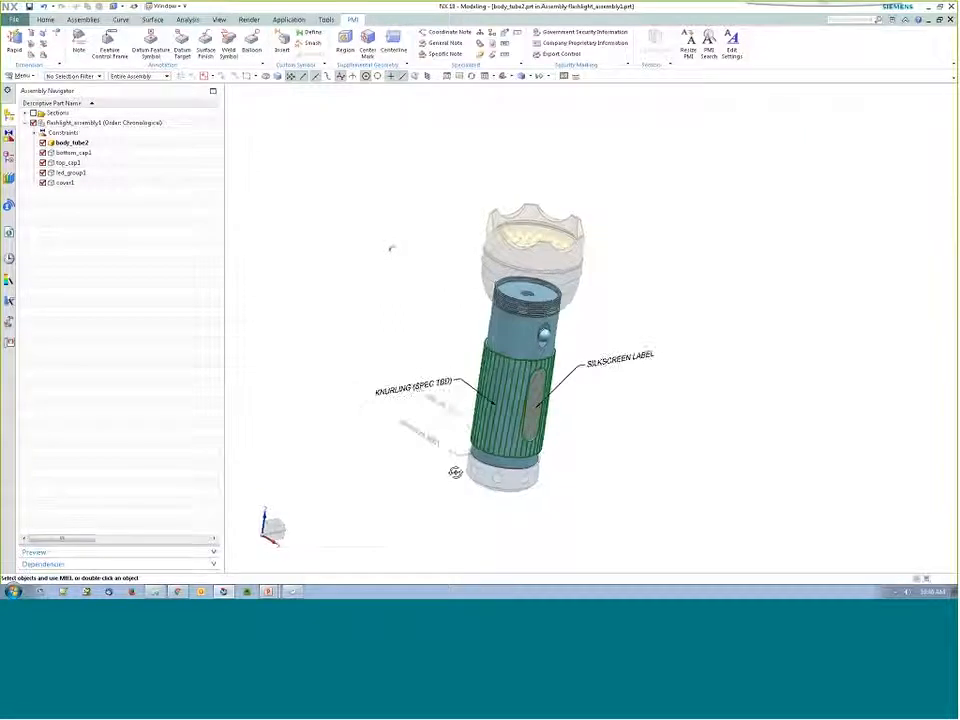
pyautogui.scroll(-2, 441, 478)
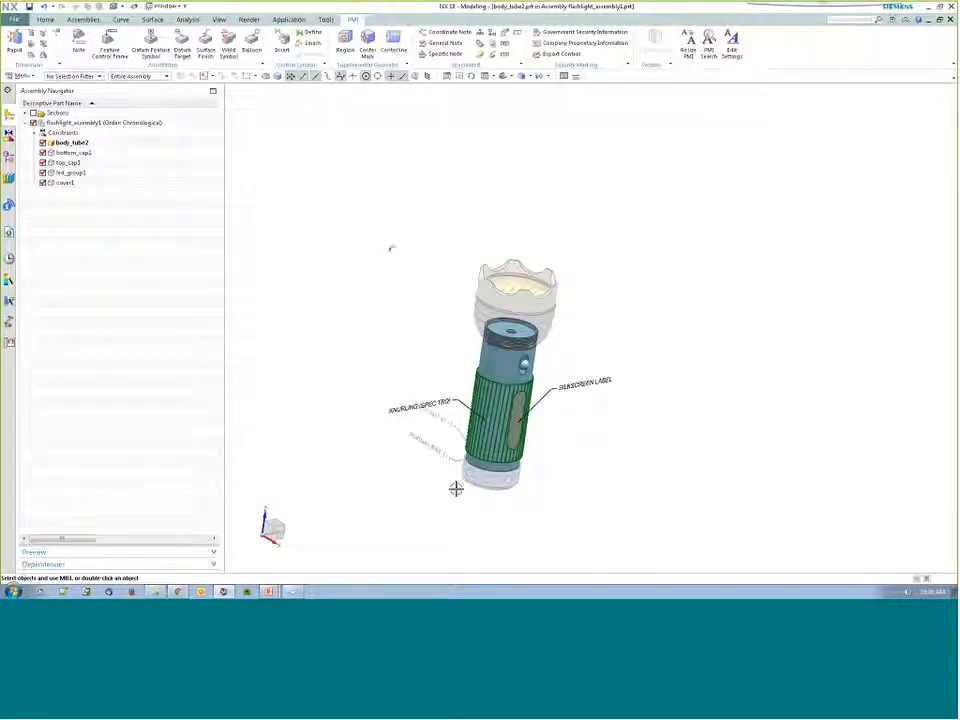
pyautogui.scroll(1, 487, 497)
pyautogui.moveTo(485, 498); pyautogui.dragTo(412, 512, button='middle')
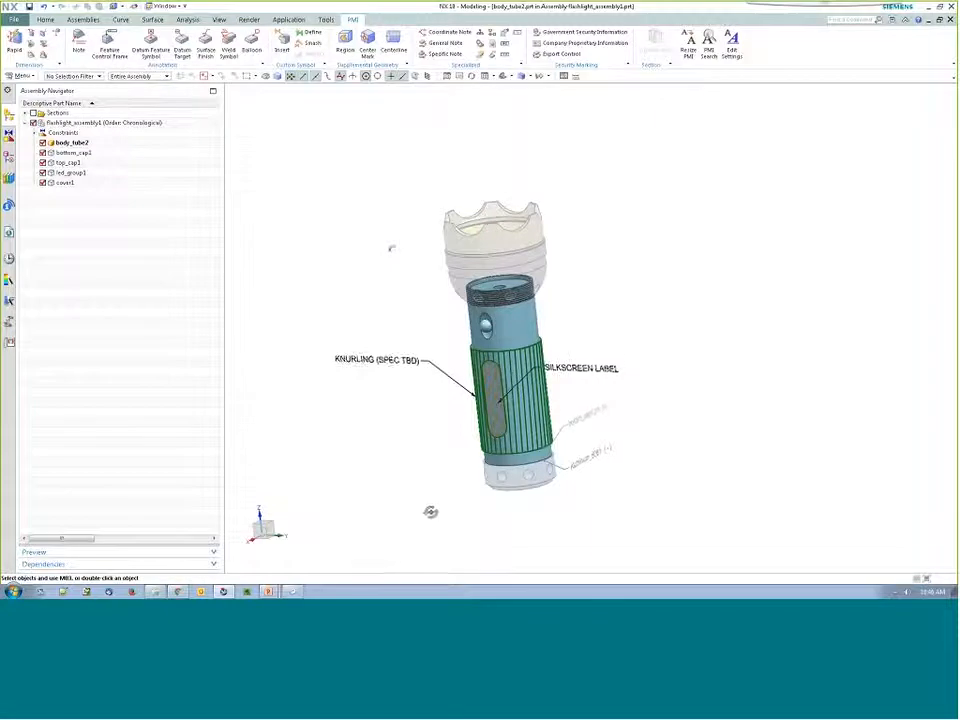
pyautogui.moveTo(431, 510); pyautogui.dragTo(431, 505, button='middle')
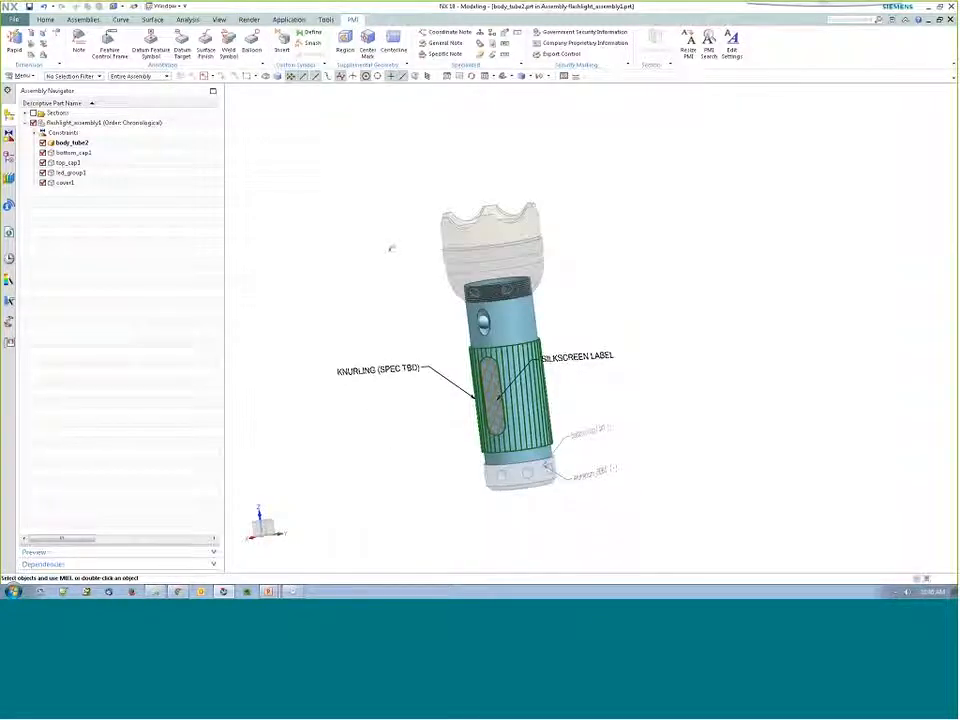
# - Switch to the running PowerPoint slide show and advance past the Select Workflows in NX slide
pyautogui.moveTo(268, 591)
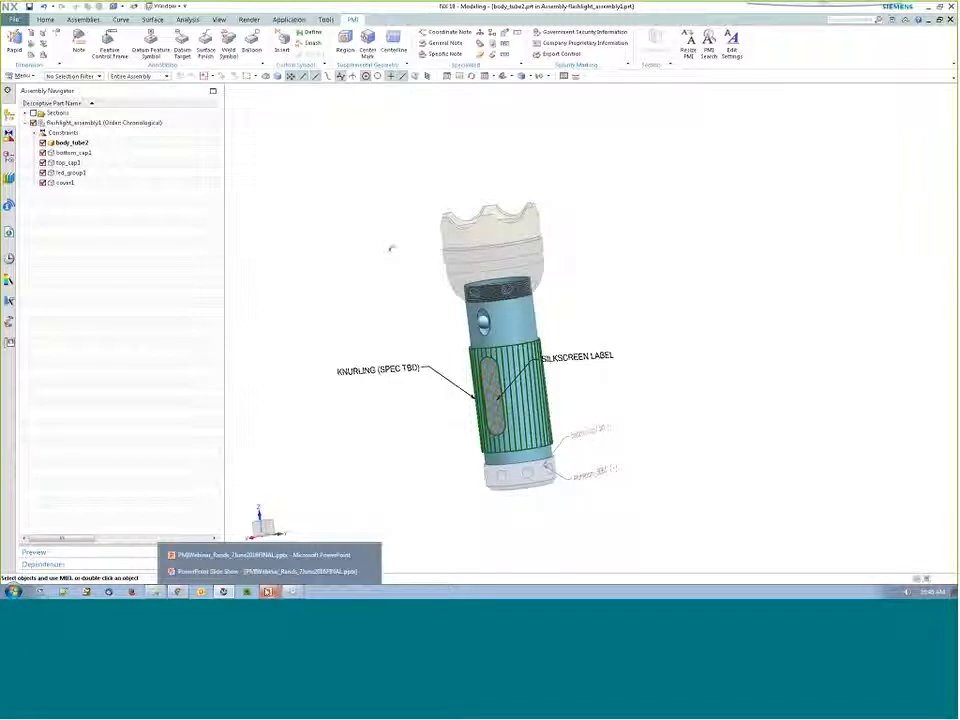
pyautogui.click(285, 555)
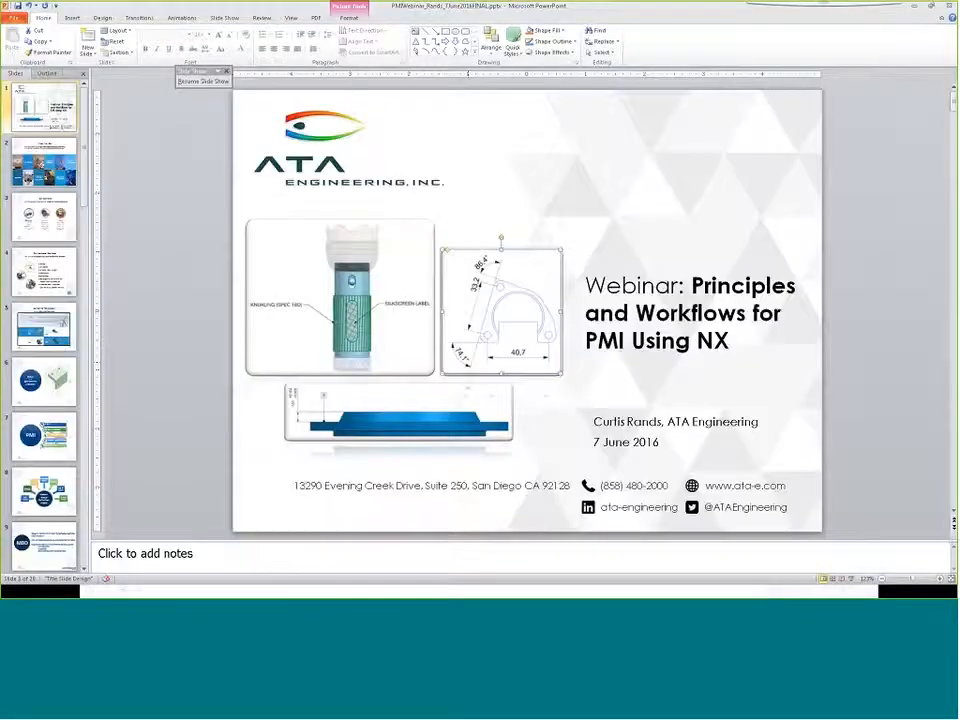
pyautogui.hotkey('alt', 'Tab')
pyautogui.hotkey('alt', 'Tab')
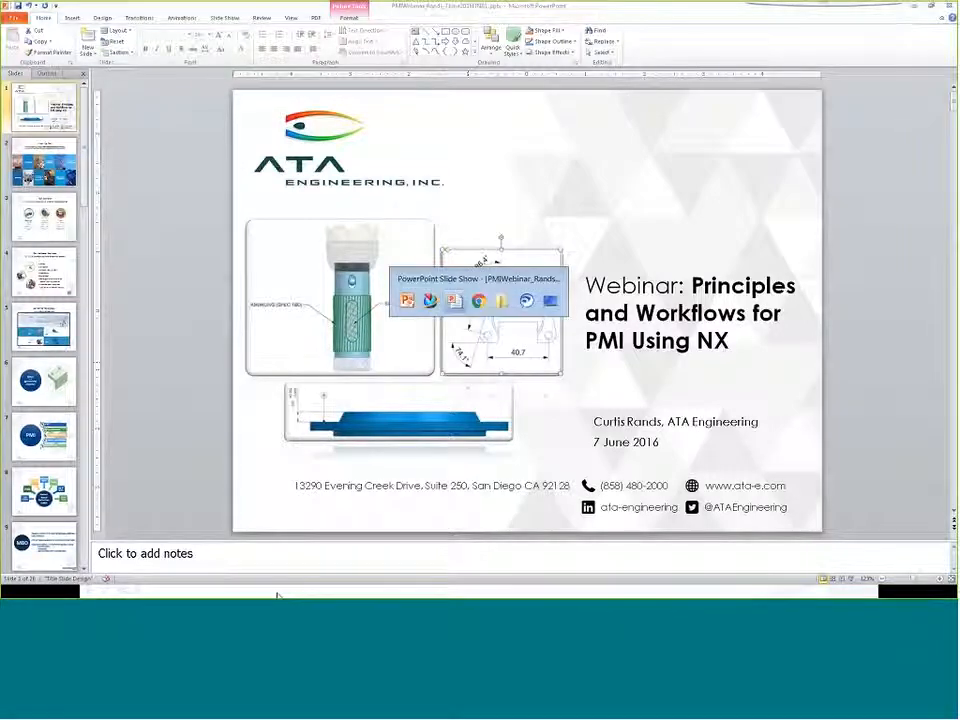
pyautogui.hotkey('alt', 'Tab')
pyautogui.hotkey('alt', 'Tab')
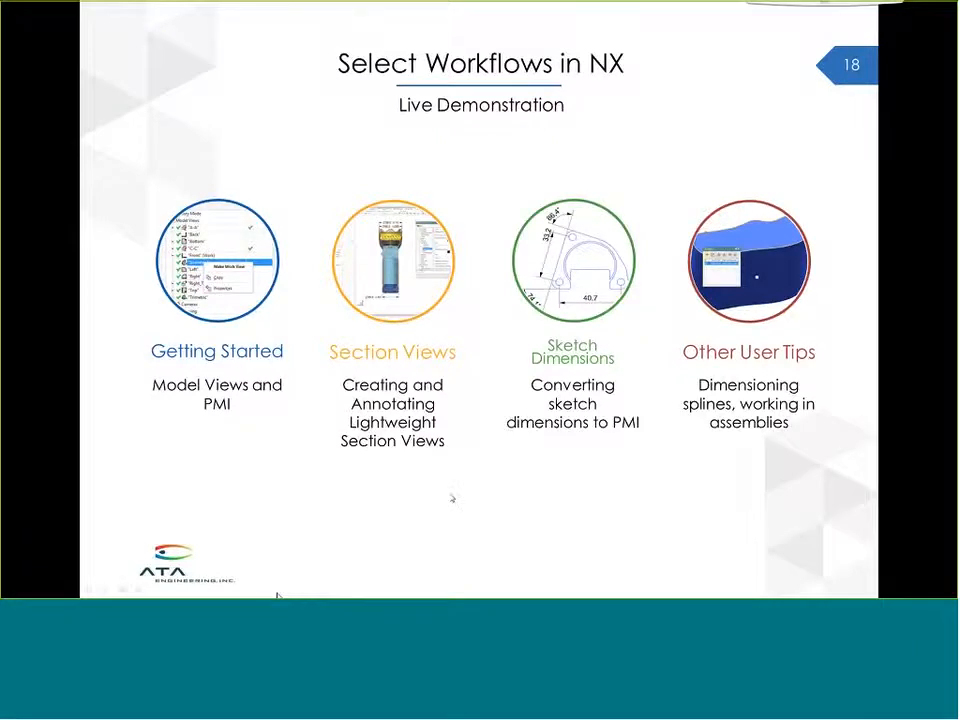
pyautogui.click(450, 497)
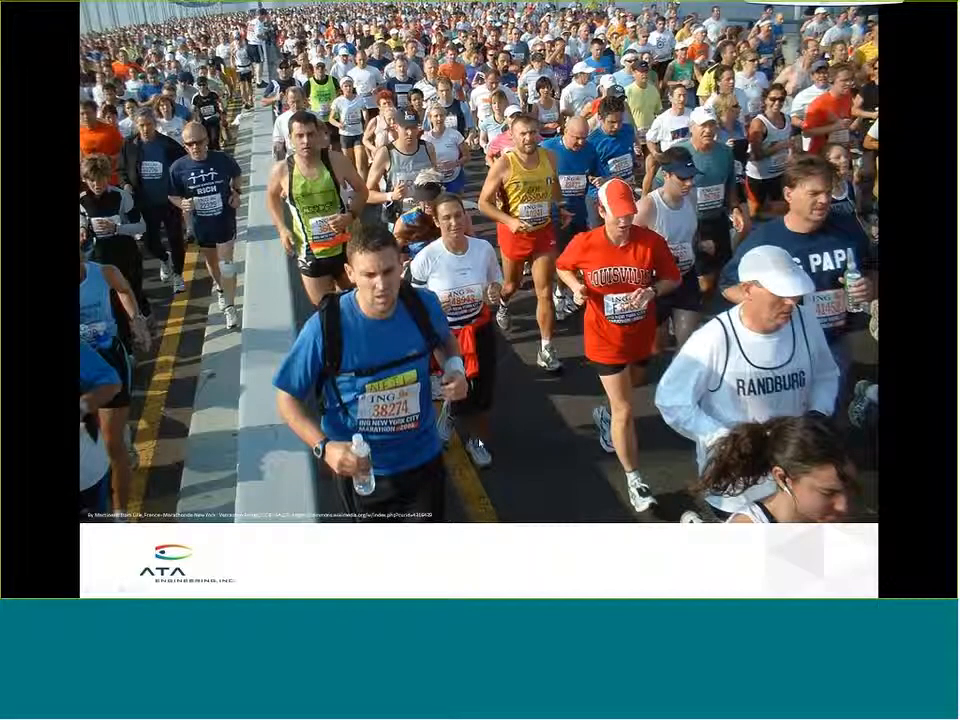